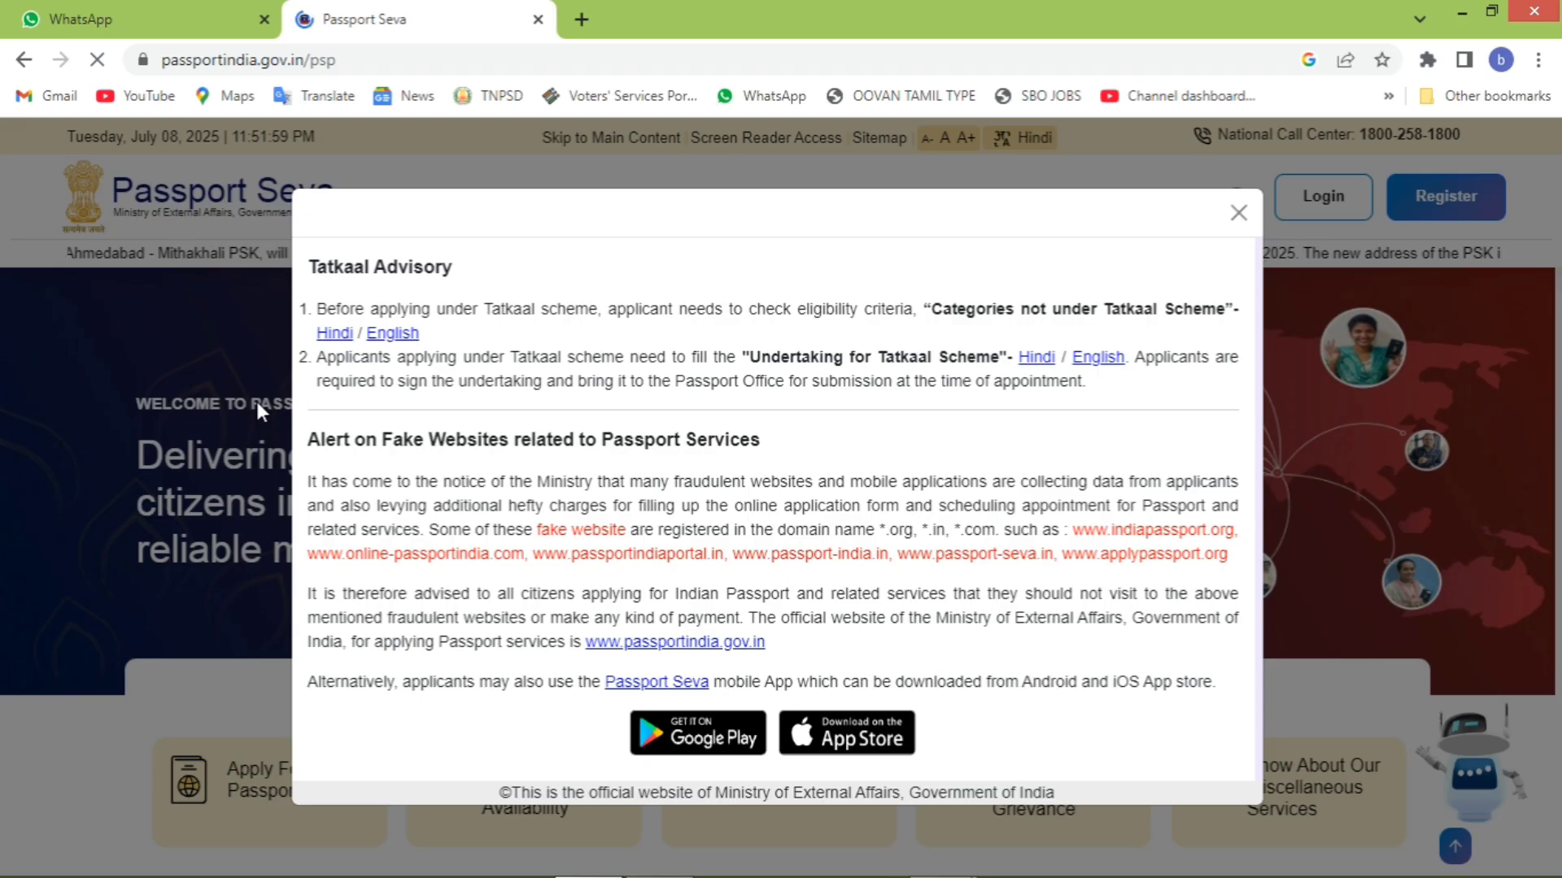
- Close the Tatkaal Advisory notice and scroll the home page down to 'Write to our Helpdesk'
click(1238, 213)
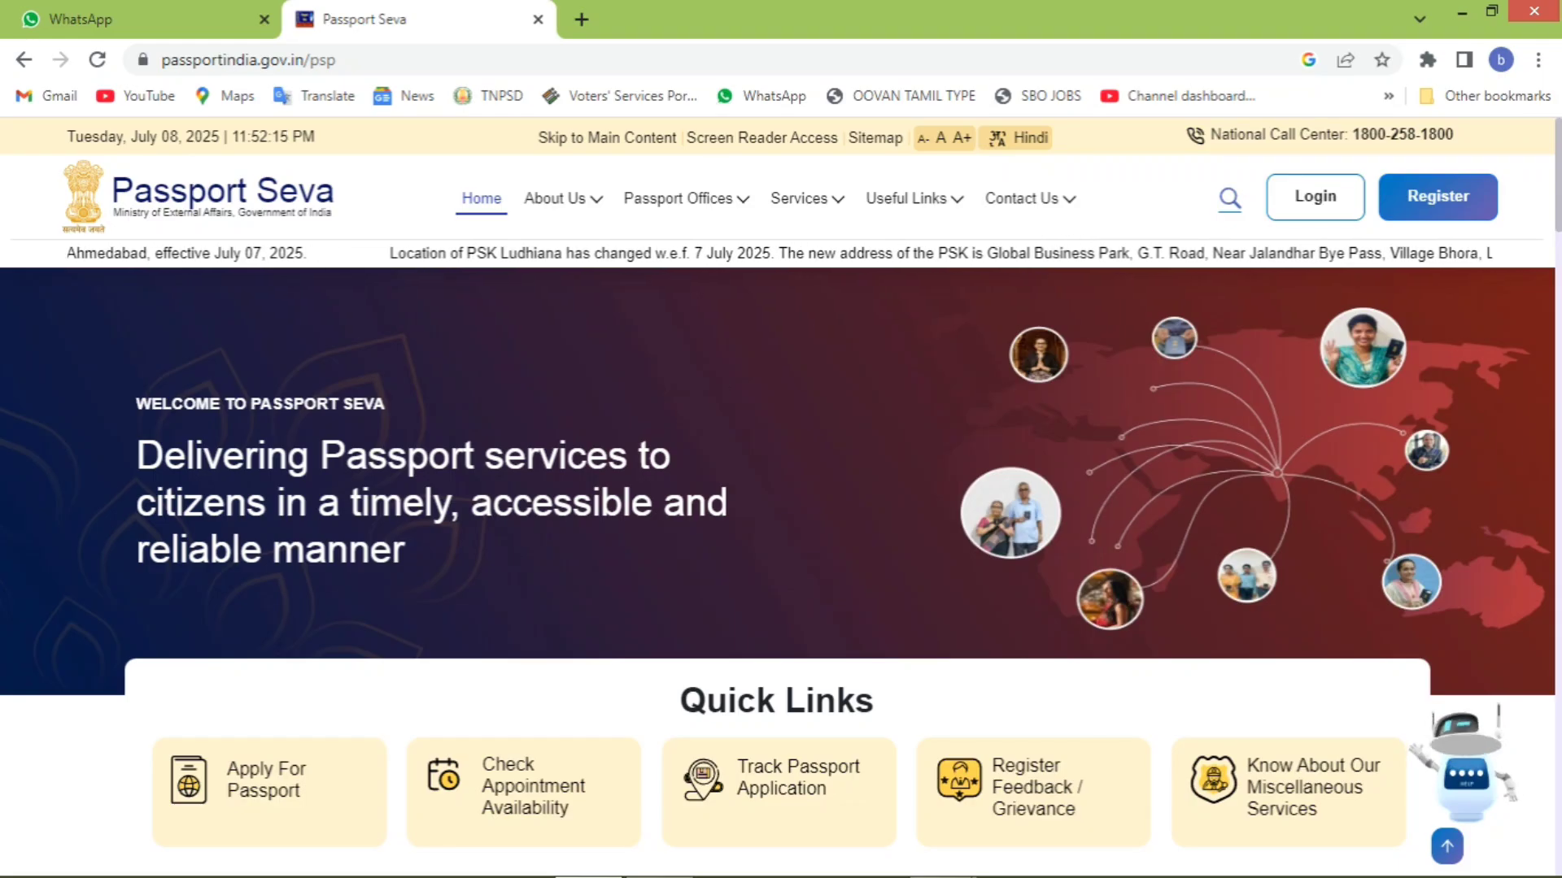
scroll(779, 561, down, 1)
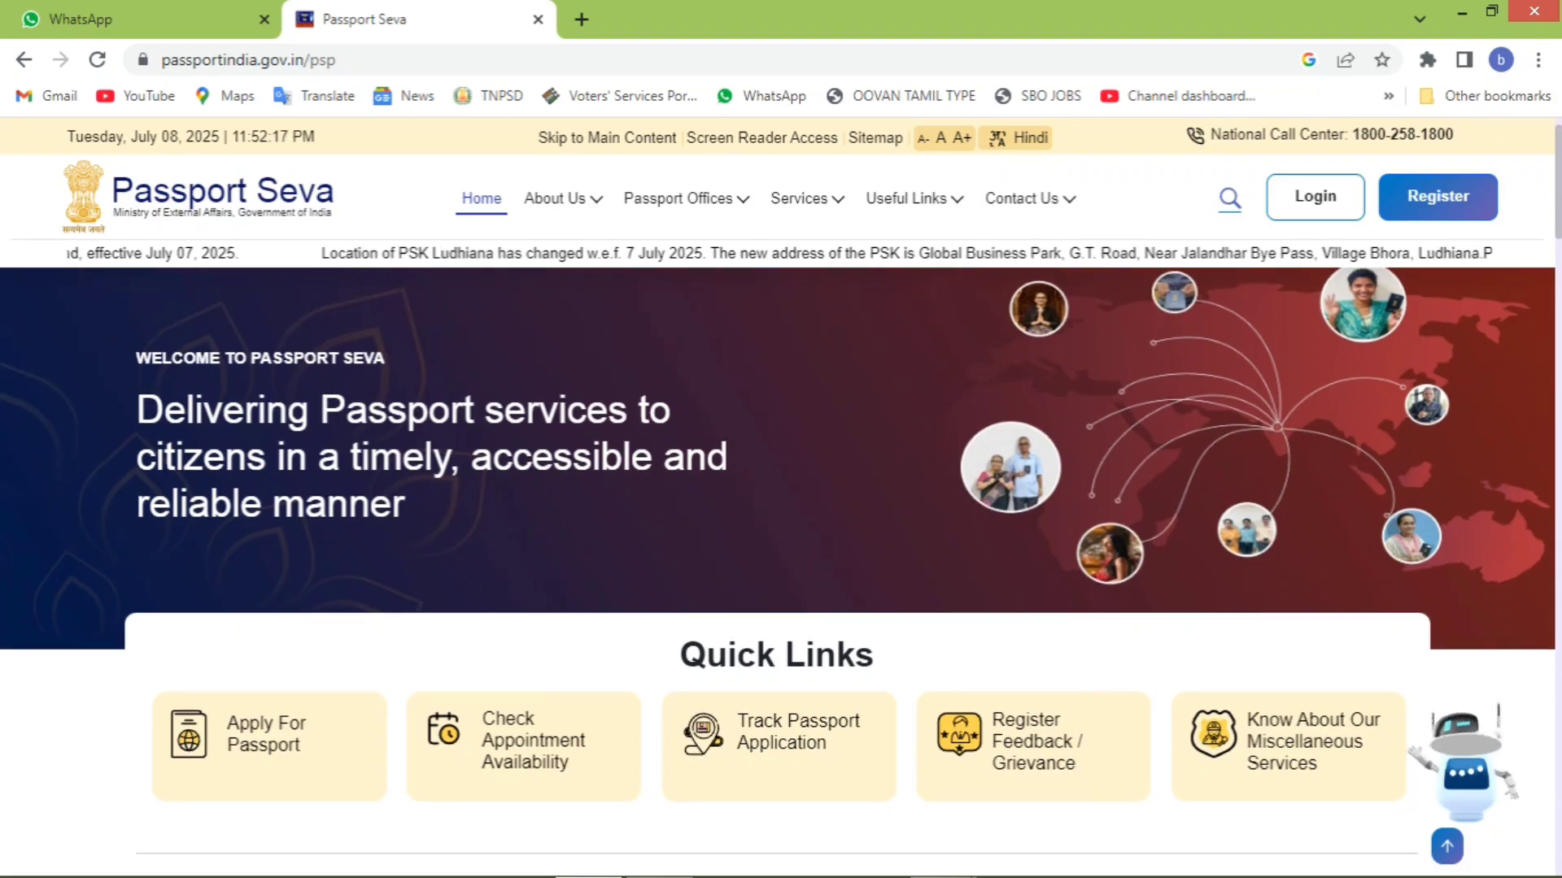
scroll(779, 561, down, 10)
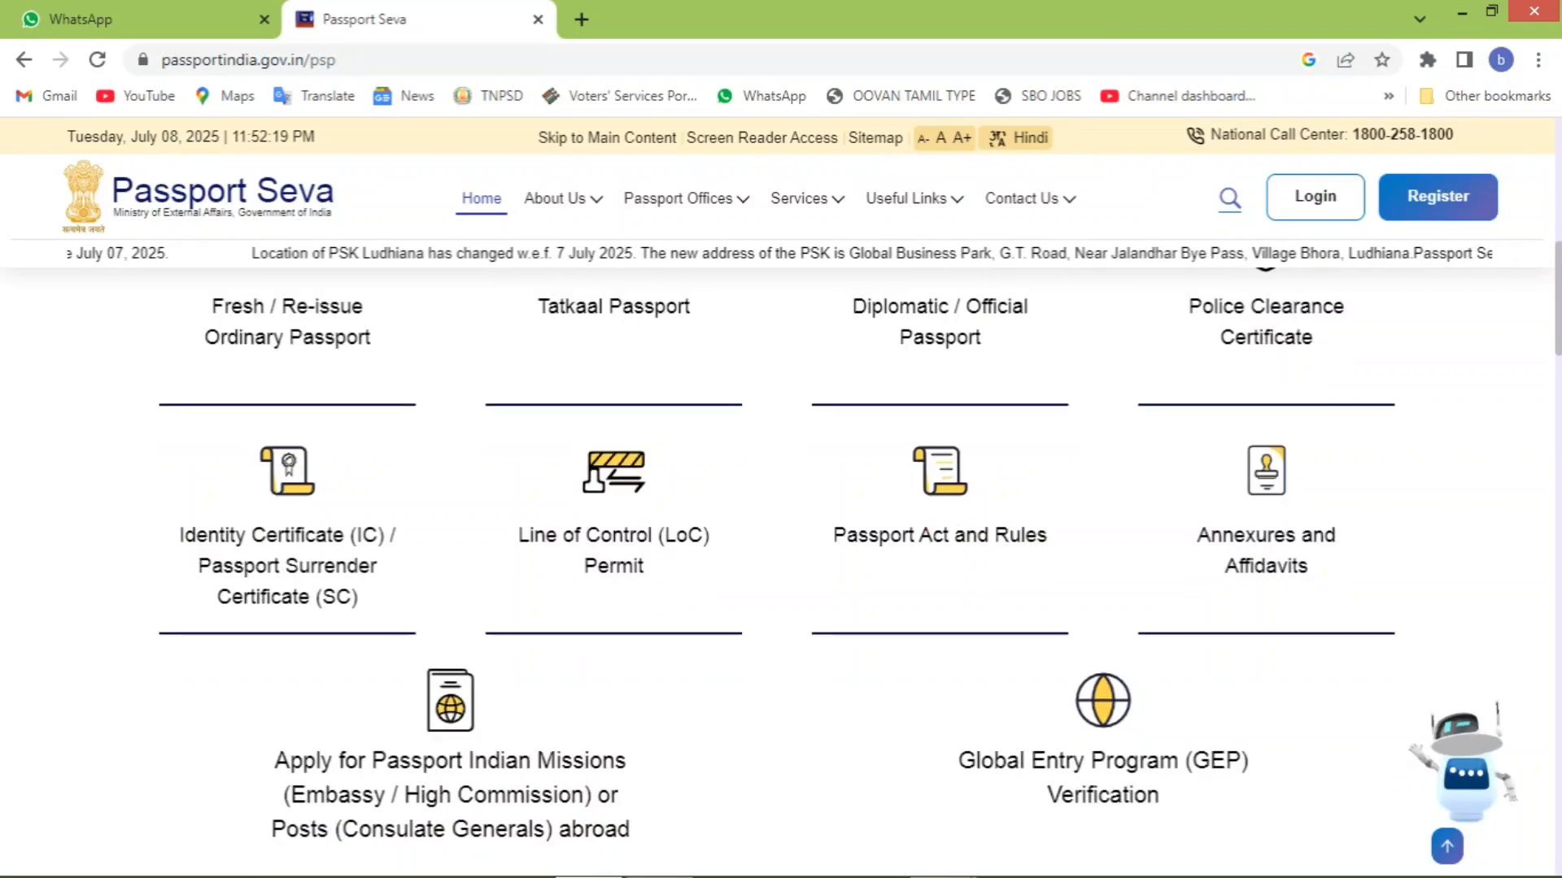
scroll(778, 561, down, 10)
scroll(779, 562, down, 10)
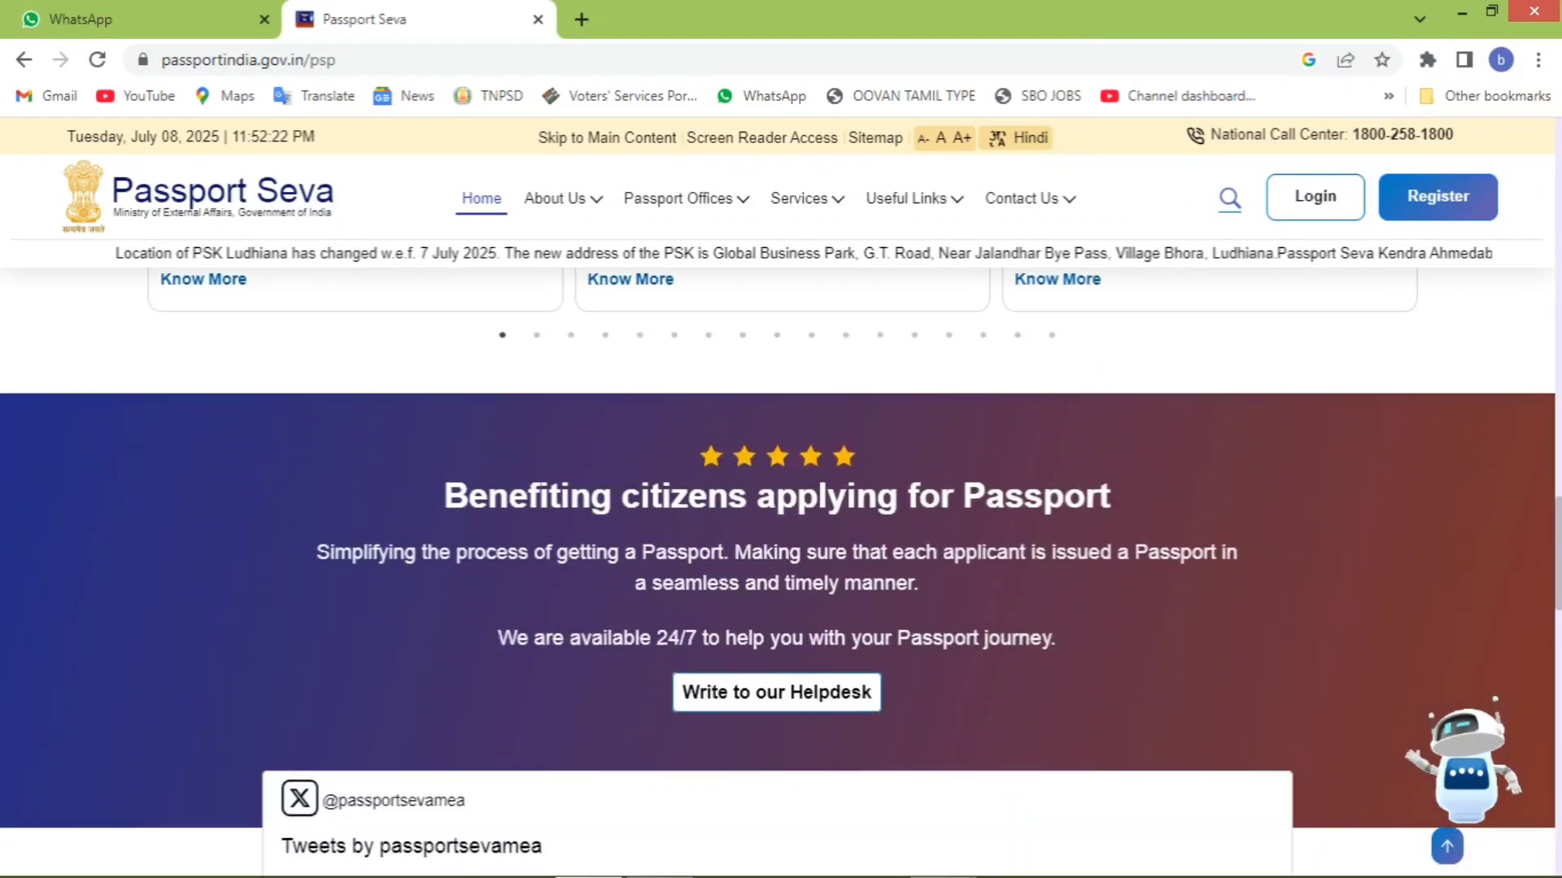
- Start a new user registration to apply at the Chennai Passport Office
click(1295, 208)
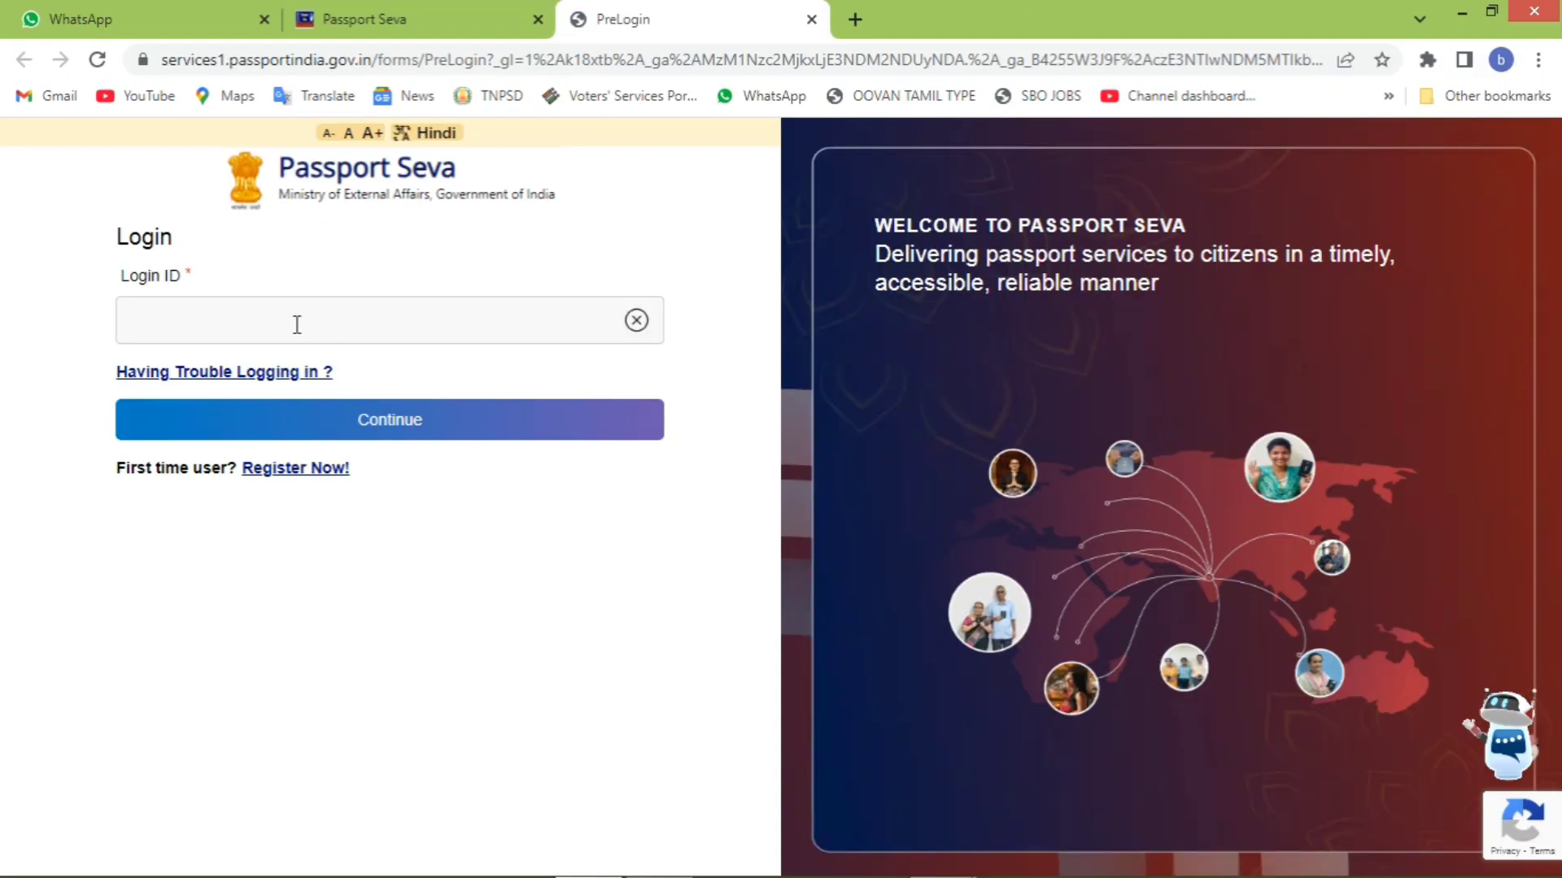
click(292, 474)
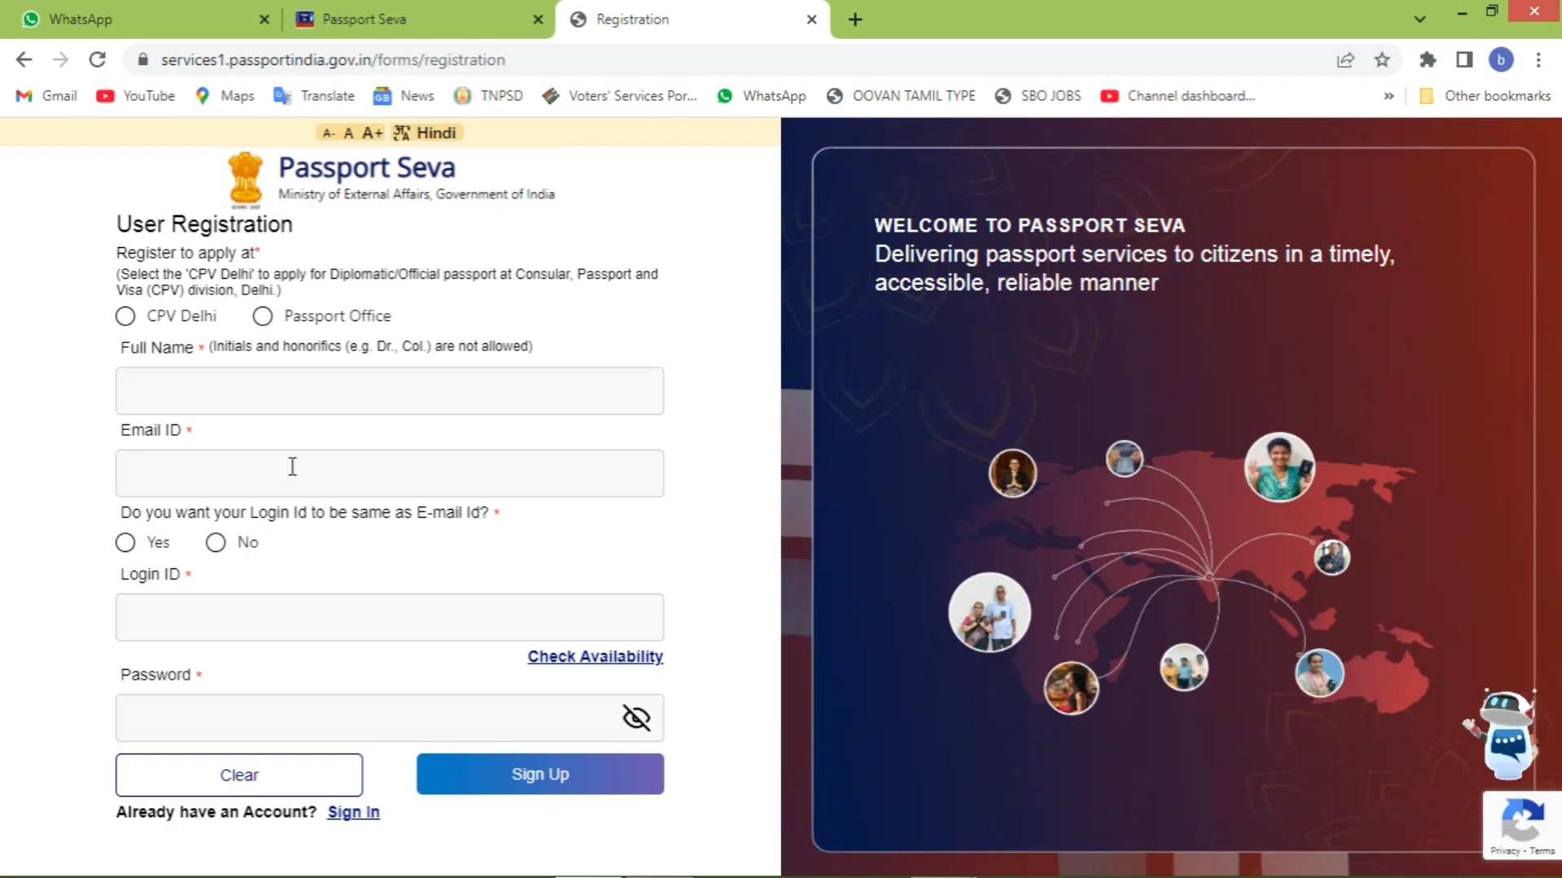
click(263, 317)
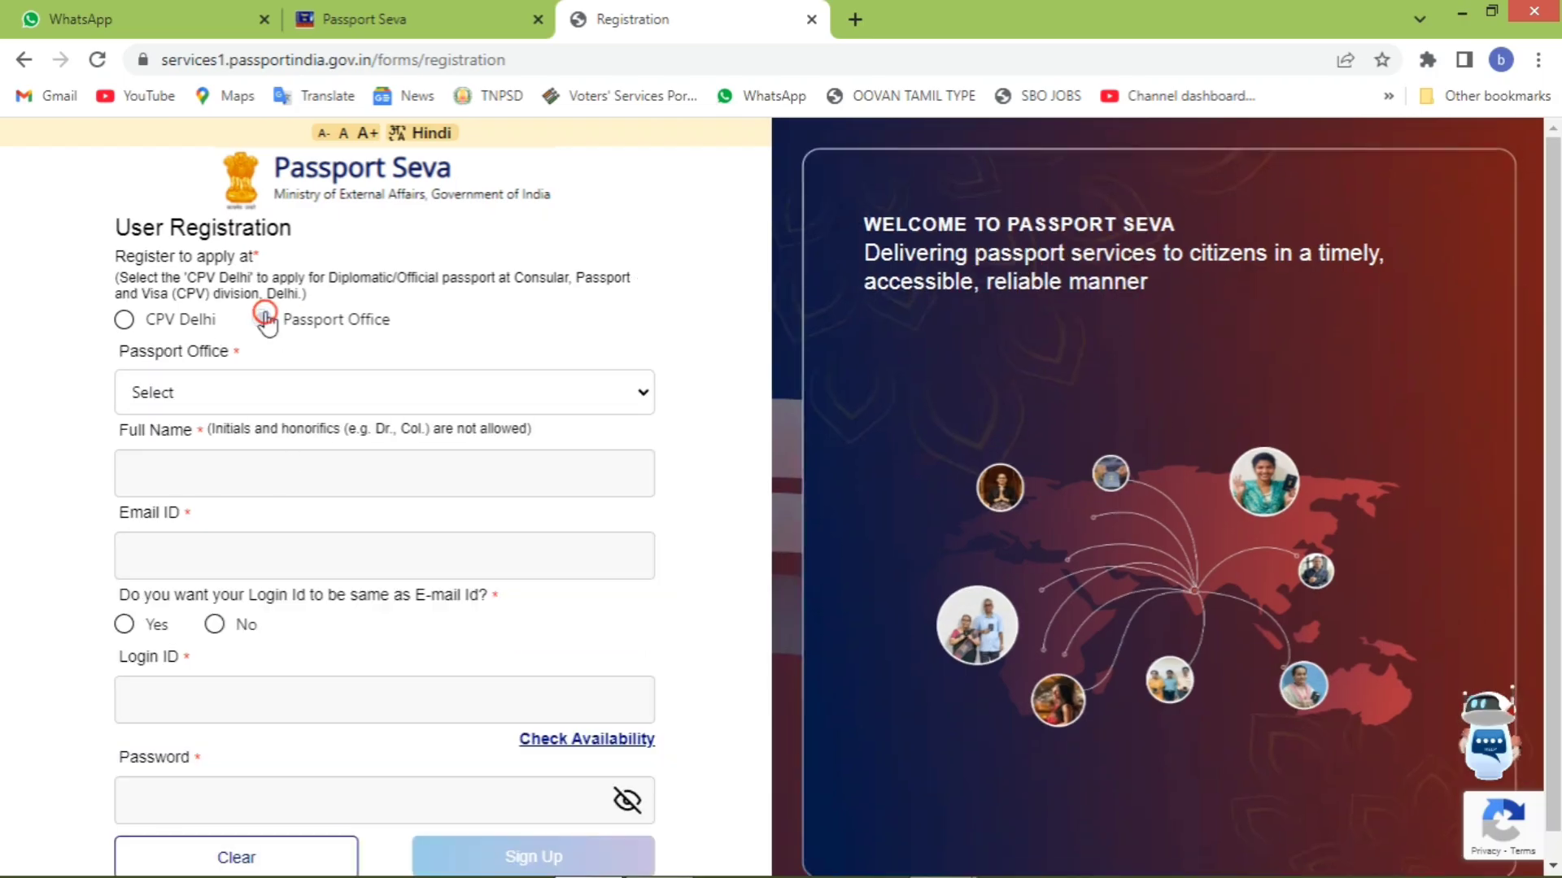
click(250, 375)
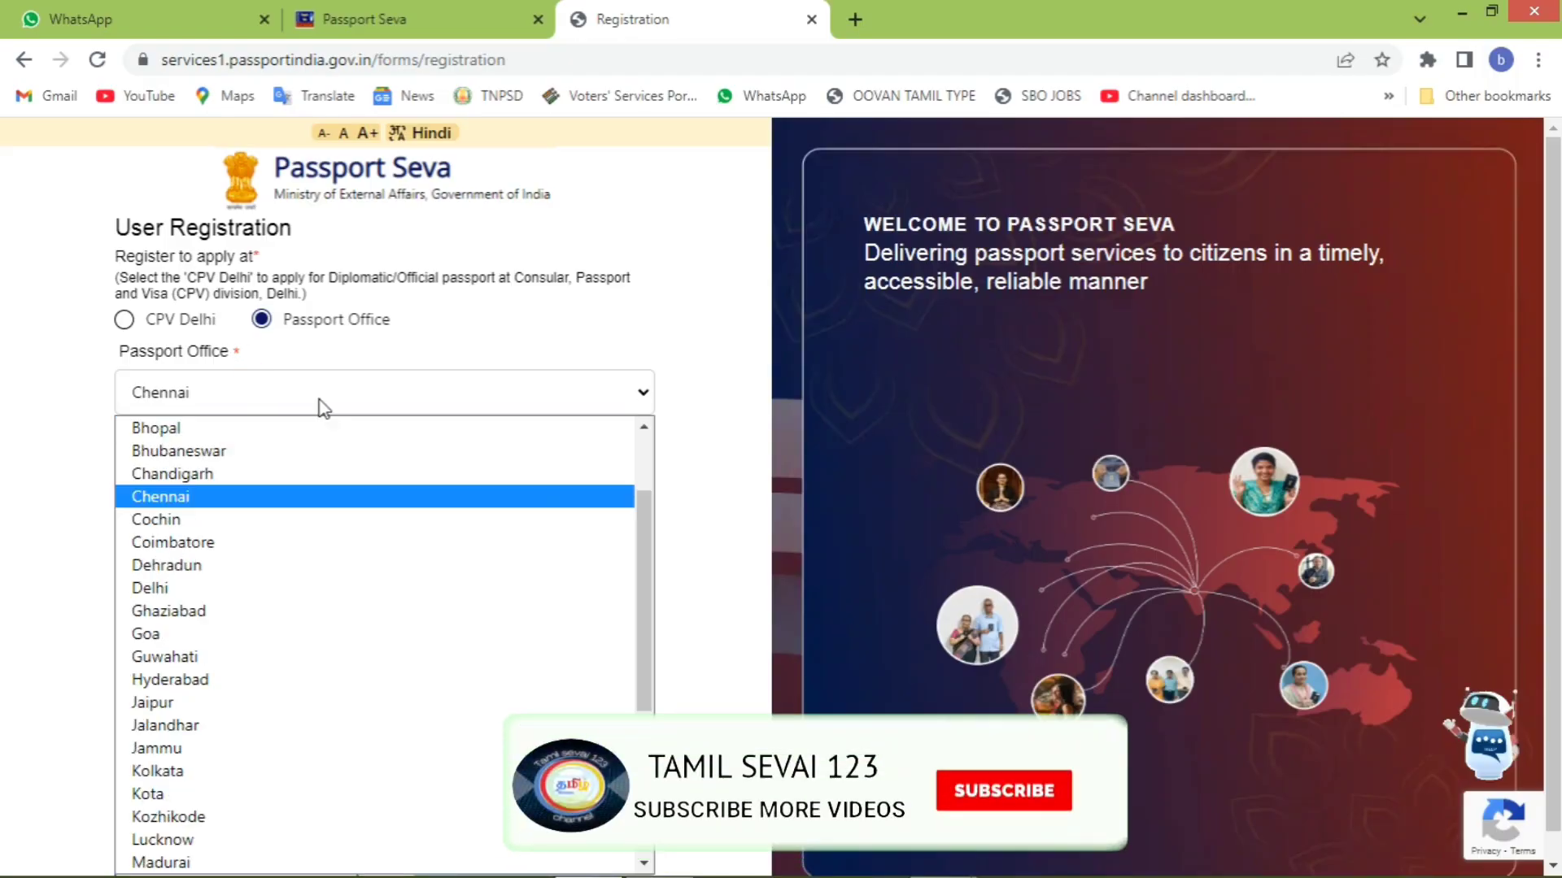
click(319, 400)
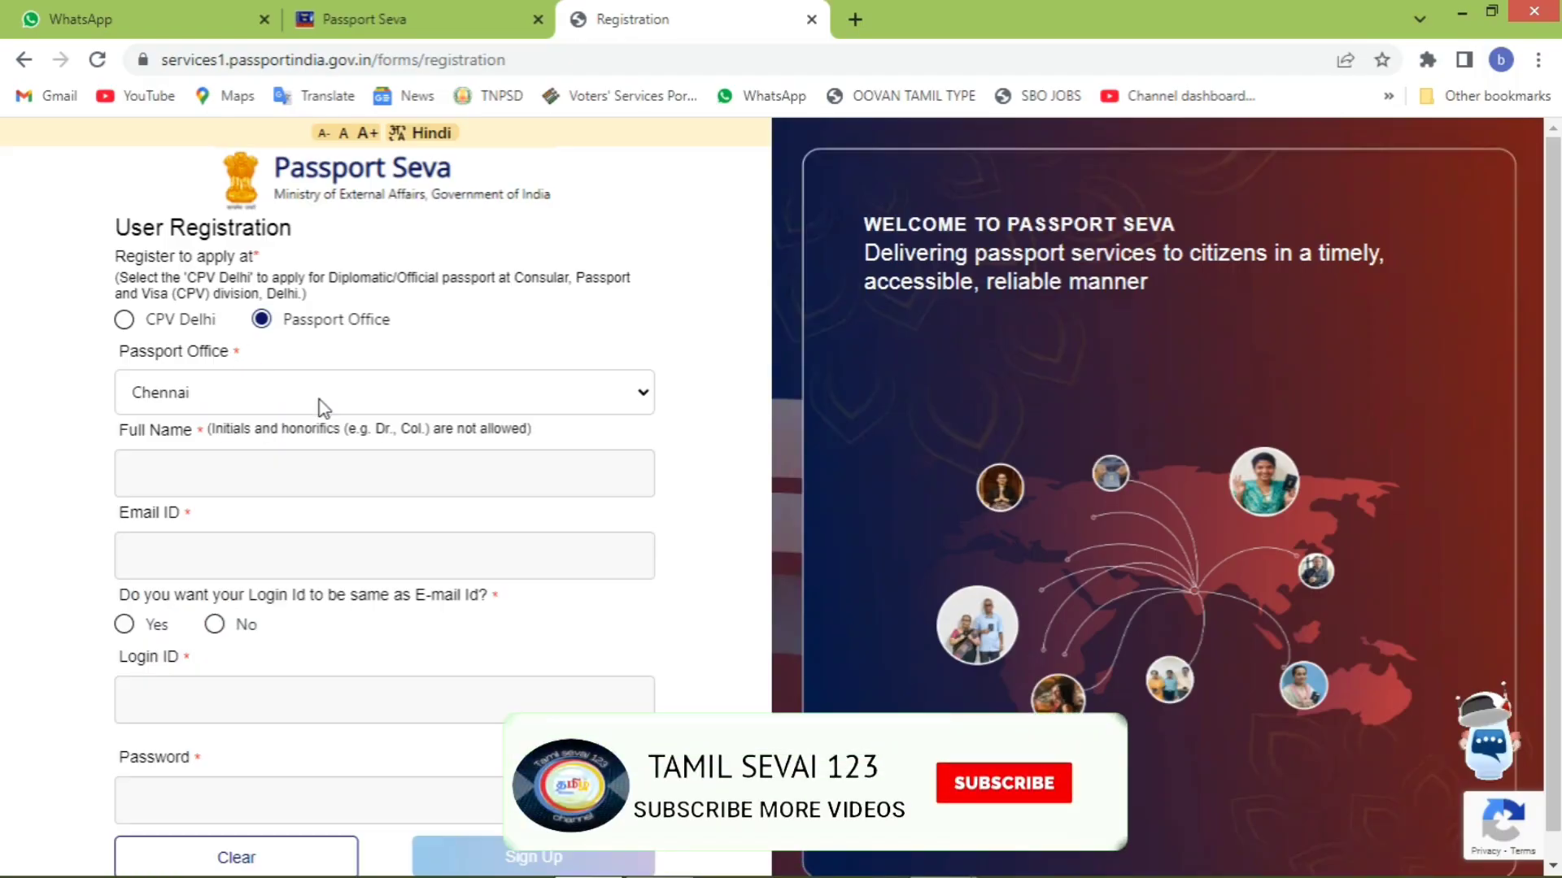
- Fill in the applicant's full name and e-mail ID
click(316, 483)
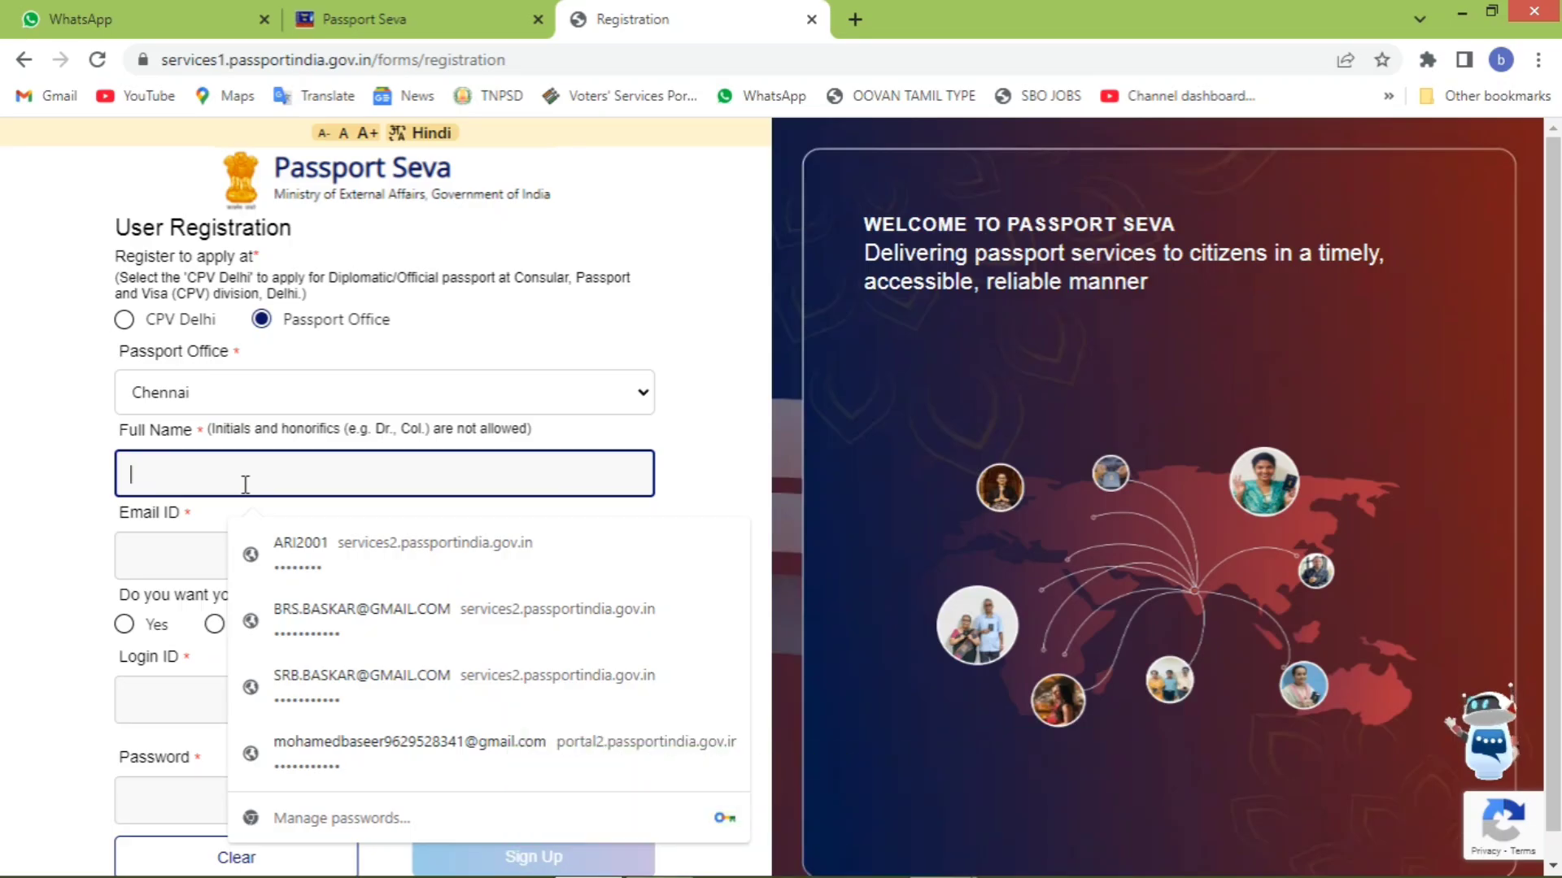
text(xxx)
click(288, 559)
text(xxxxx)
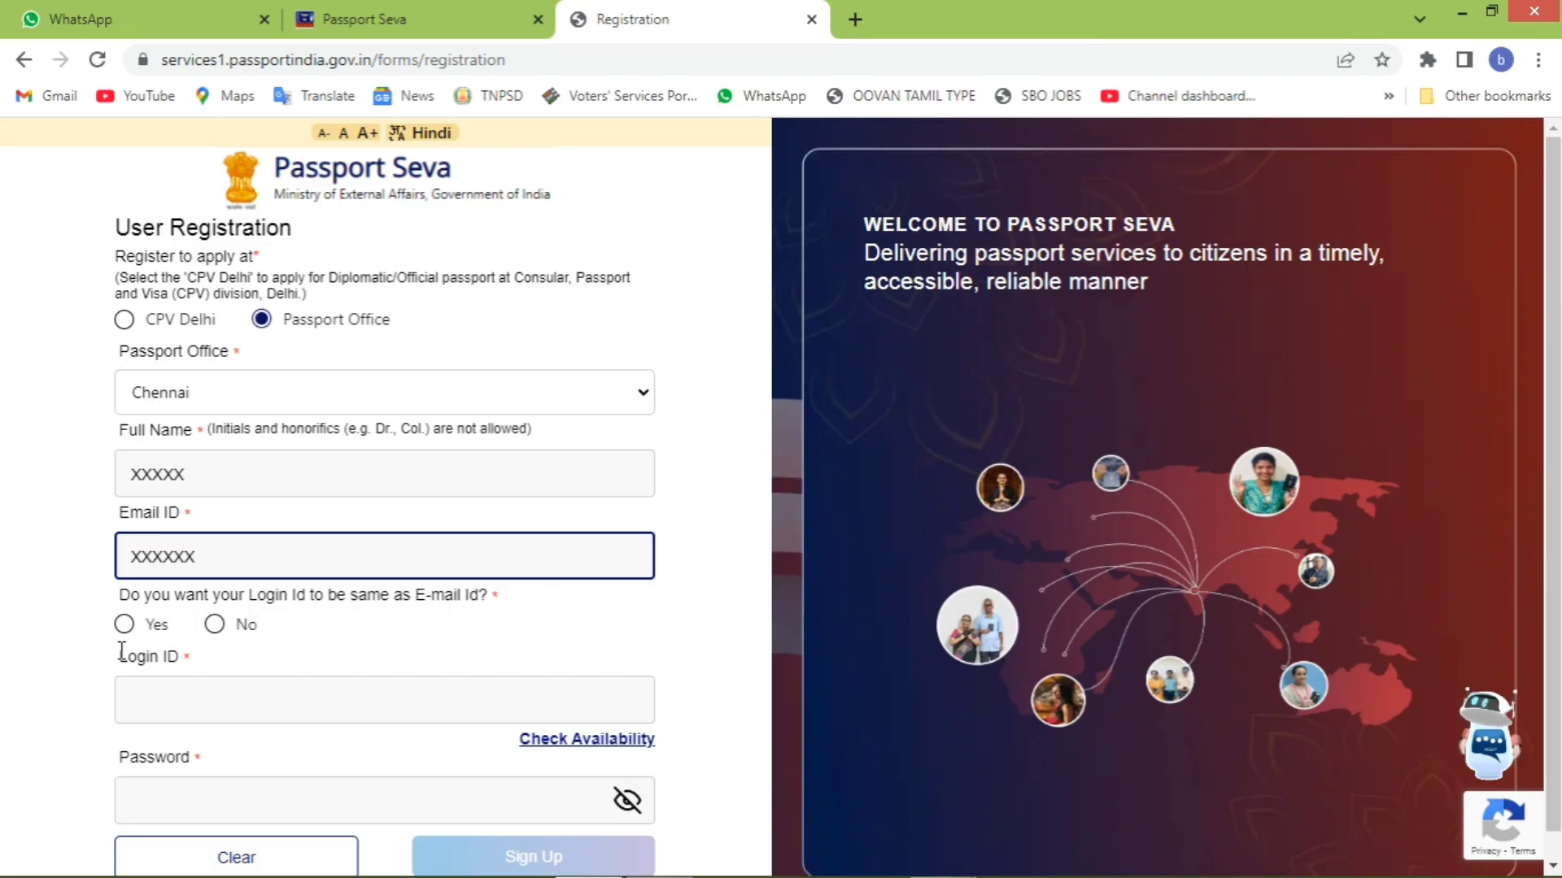
- Choose a separate login ID instead of the e-mail and enter a custom login ID
click(126, 627)
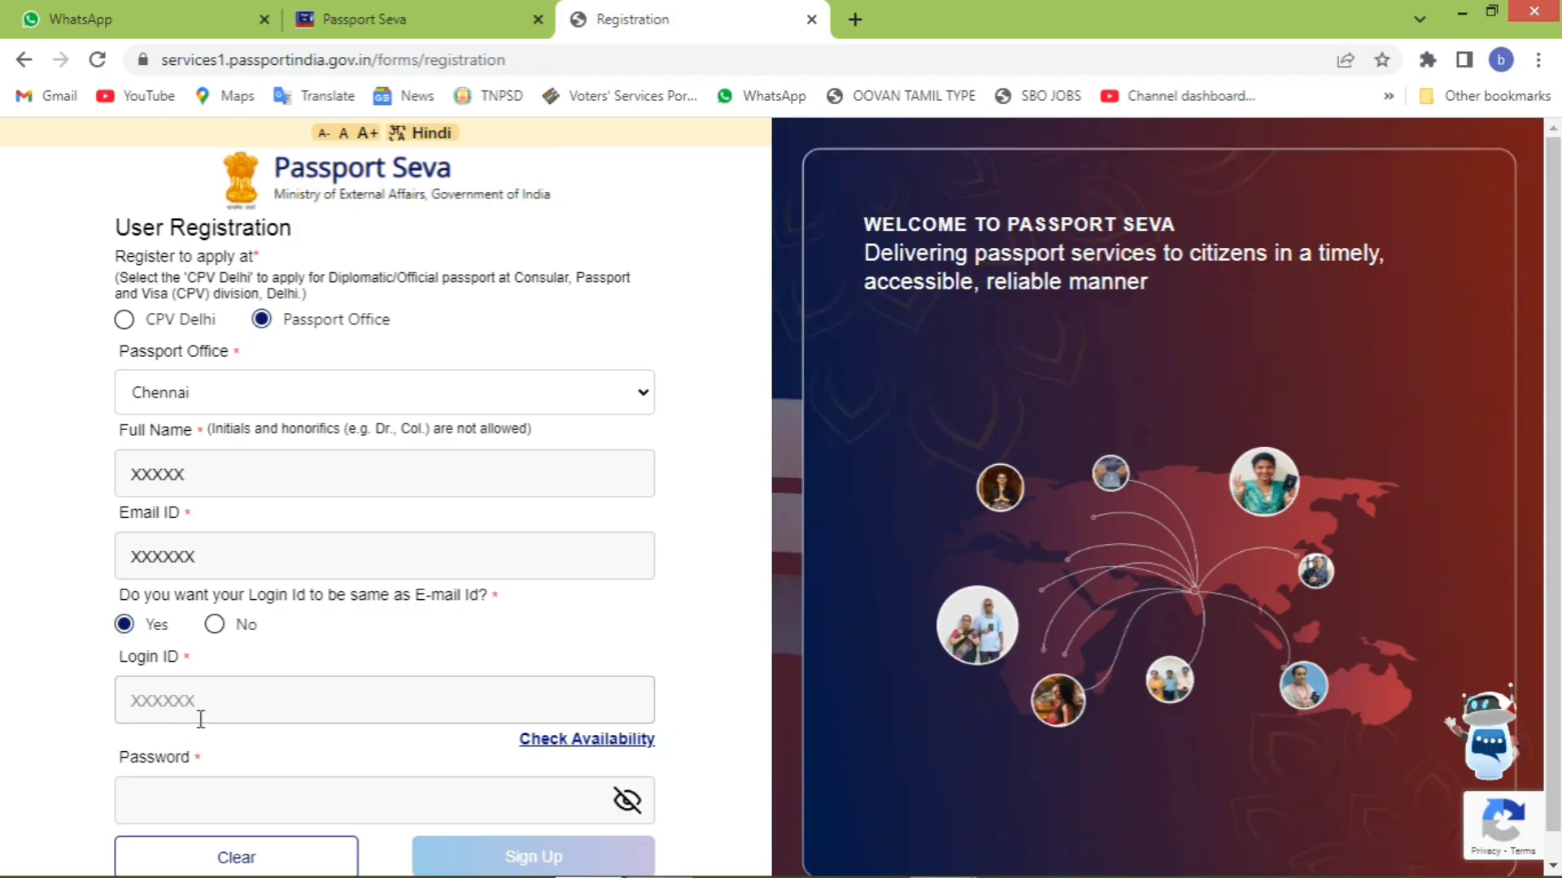
click(216, 626)
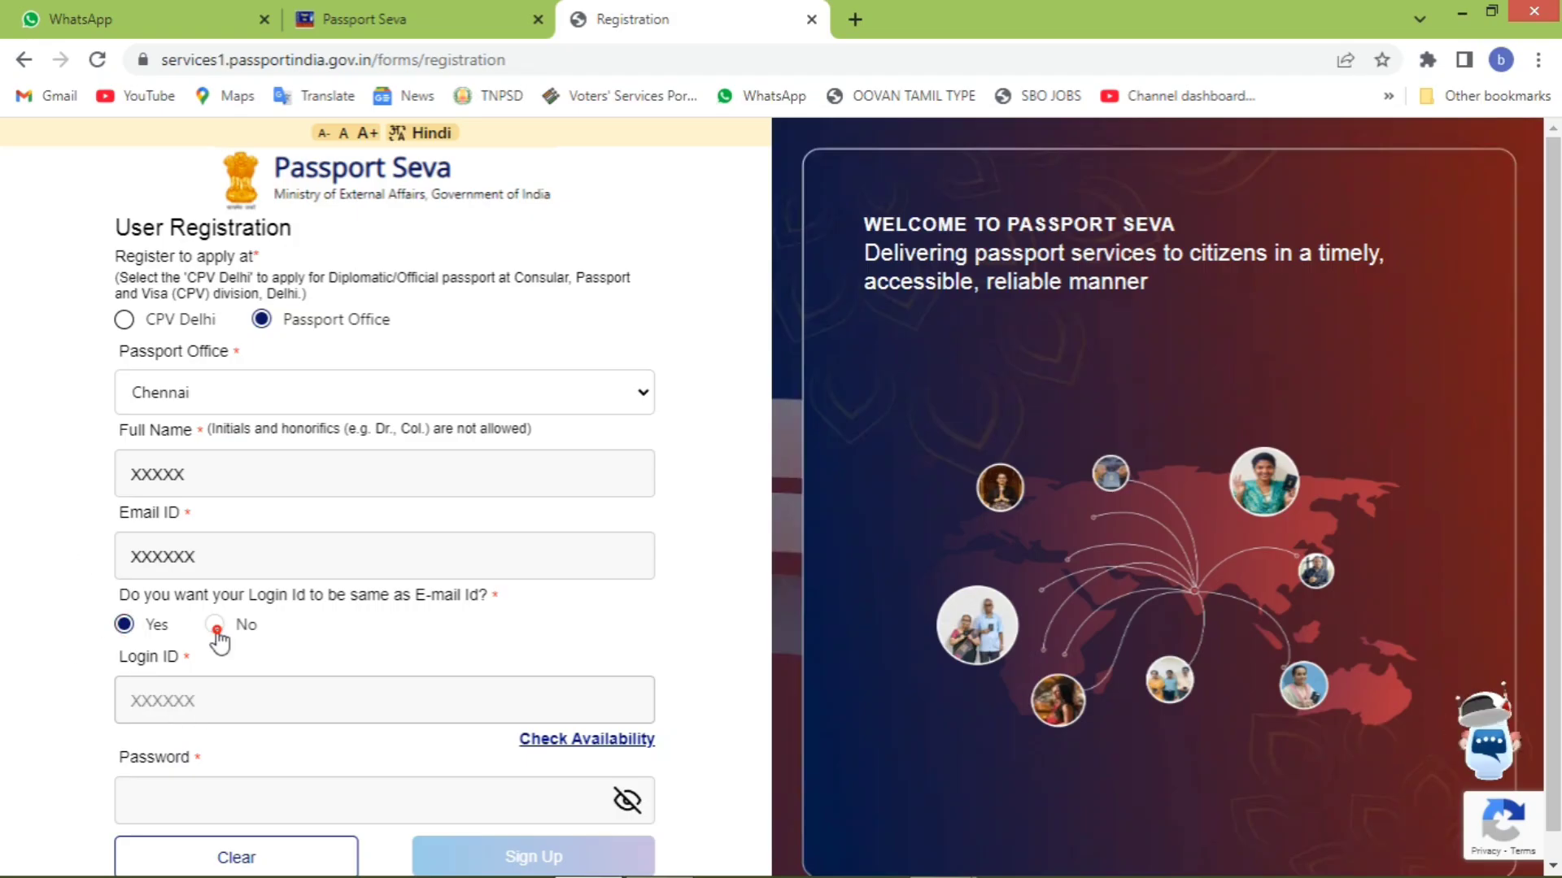
click(222, 700)
key(BackSpace)
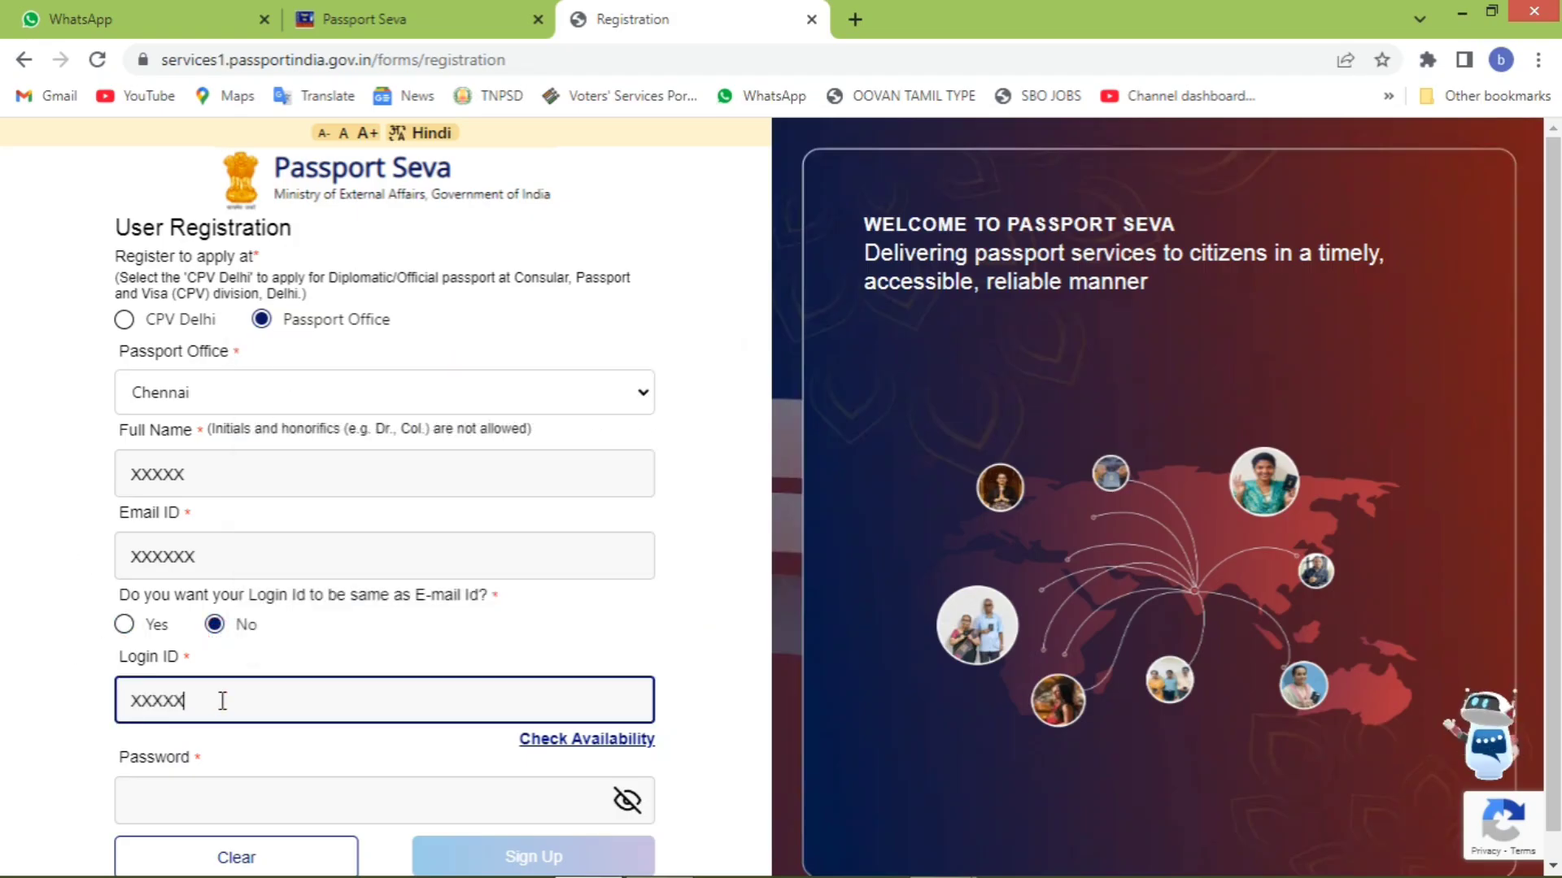
key(BackSpace)
key(BackSpace)
key(BackSpace)
key(BackSpace)
key(BackSpace)
text(12)
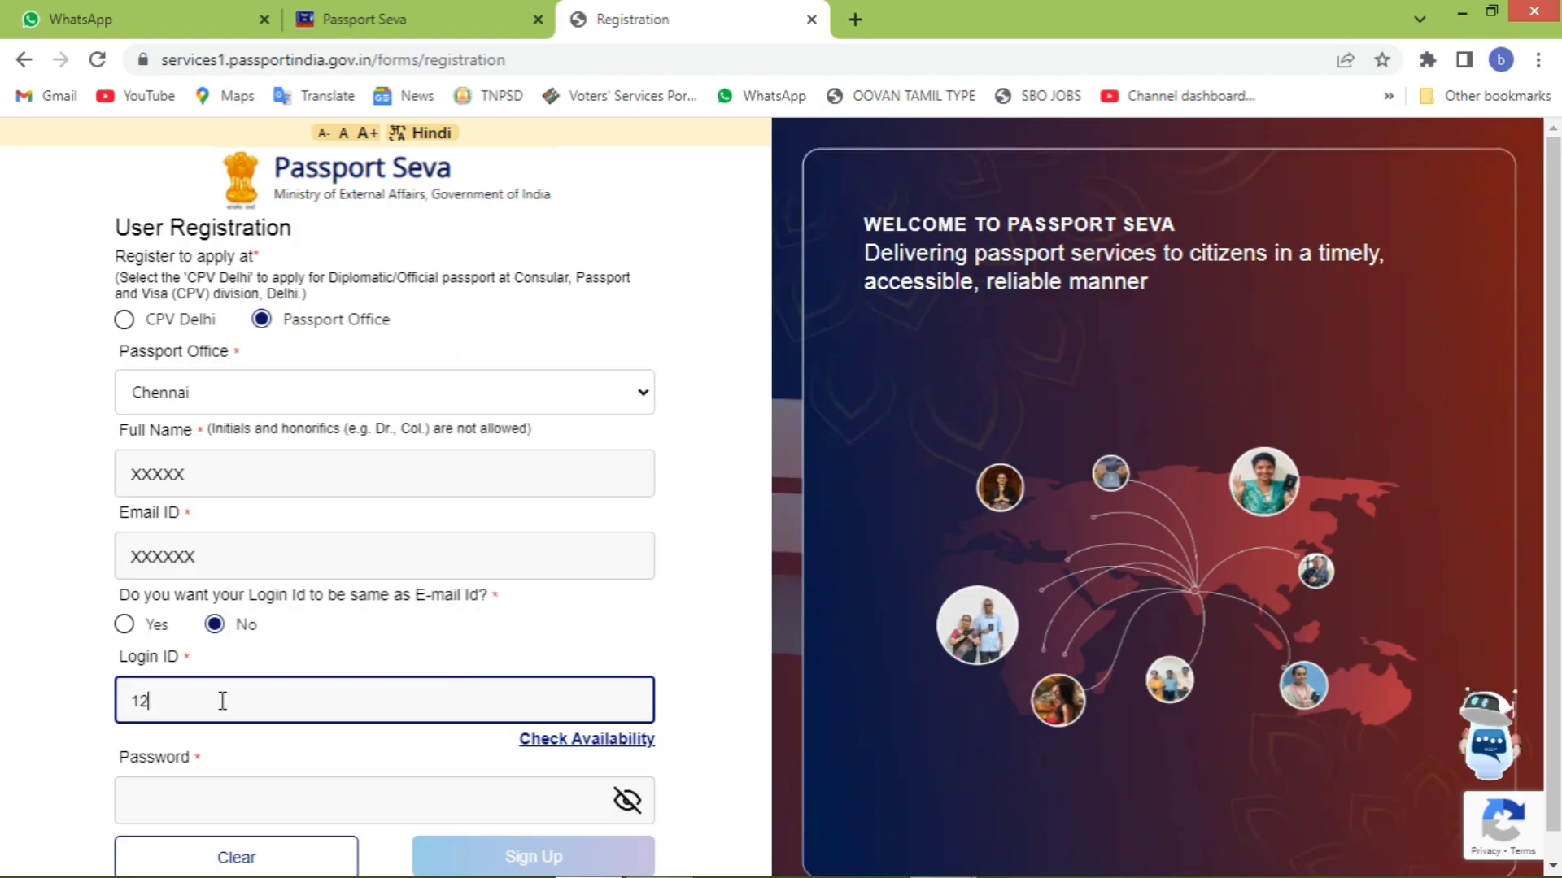
text(3)
- Enter the account password and the emailed verification code
click(279, 803)
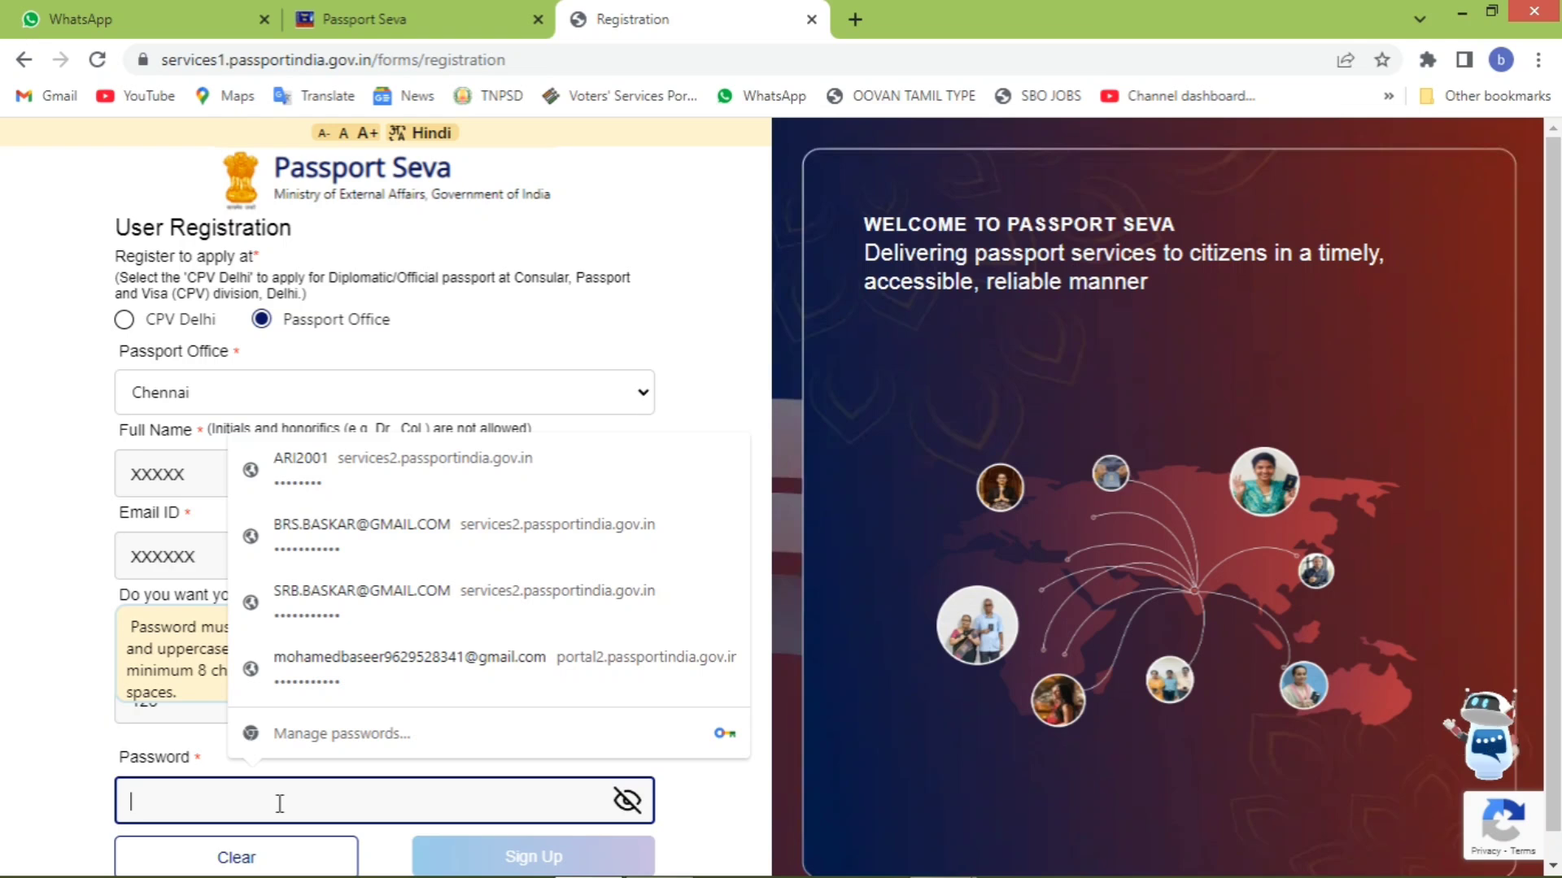
text(•)
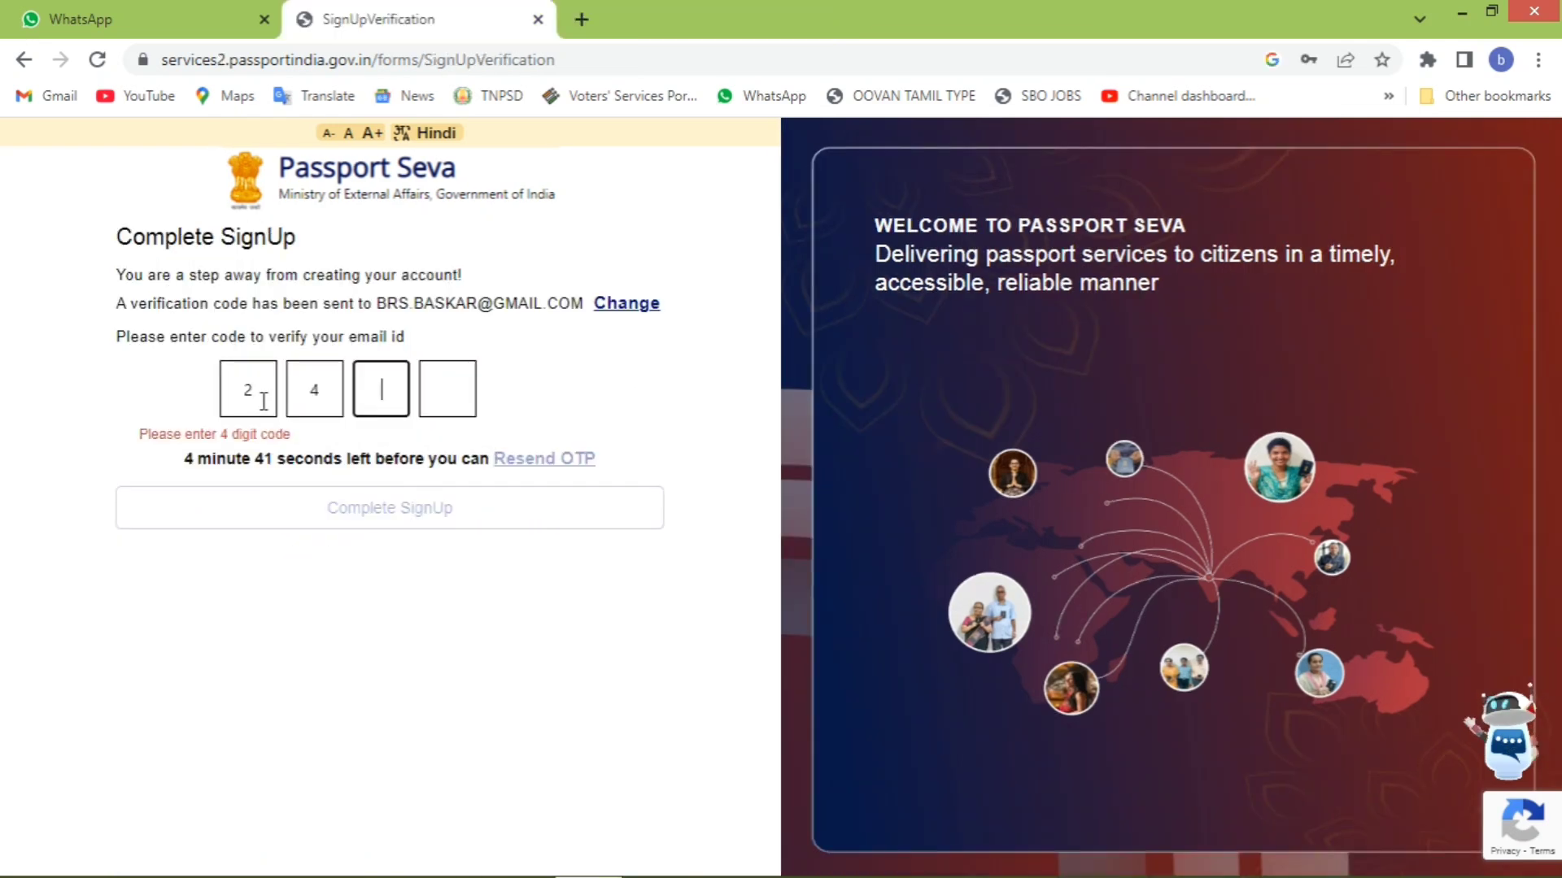
text(55)
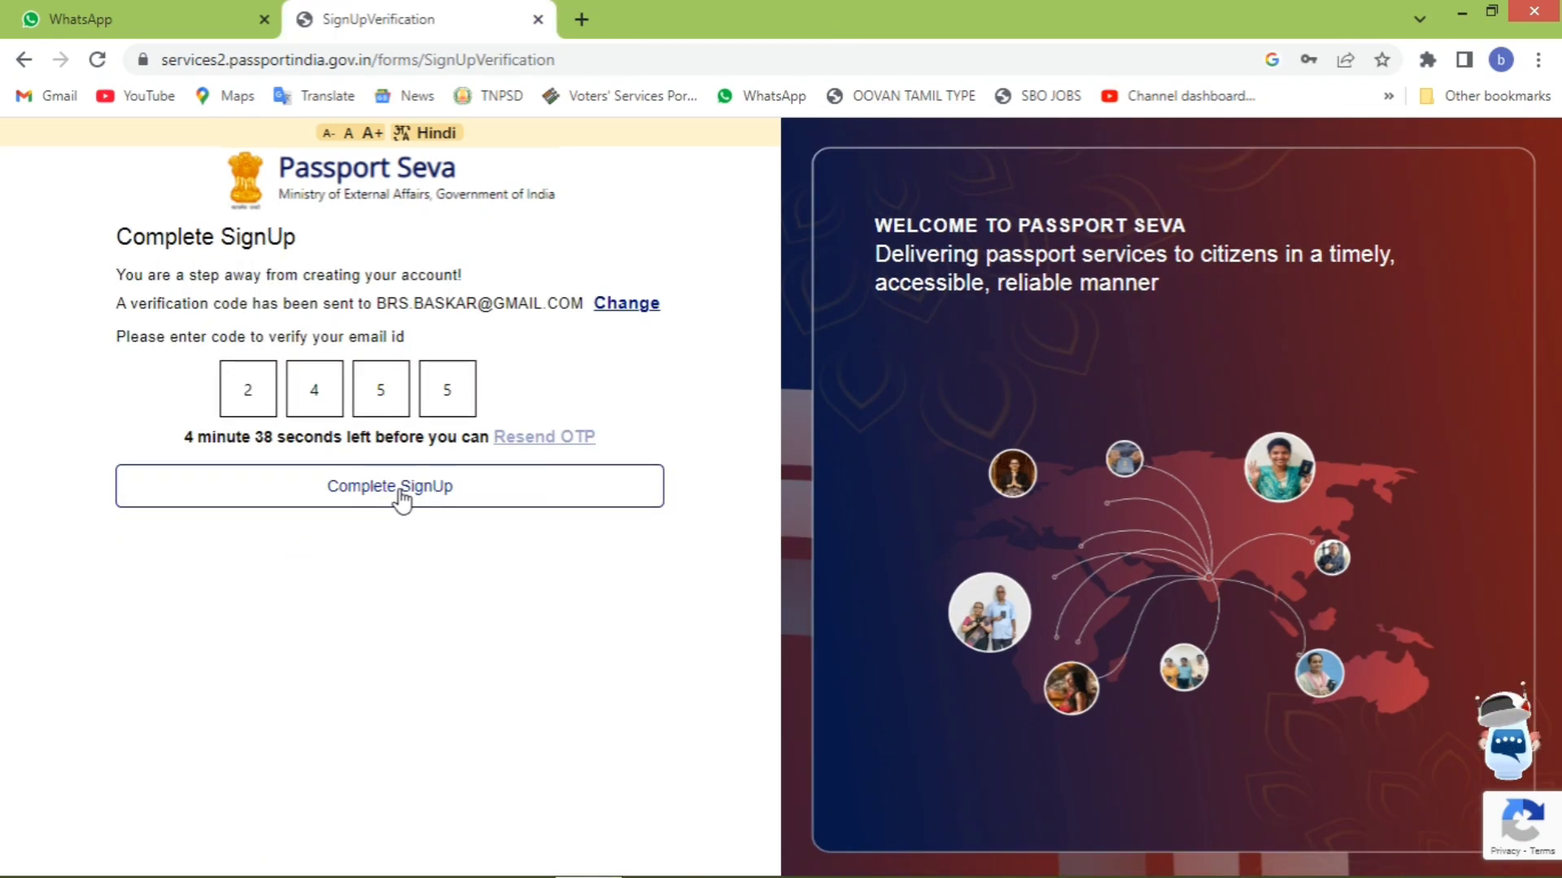
- Complete sign-up with the verification code, then sign in with the new login ID and password
click(431, 486)
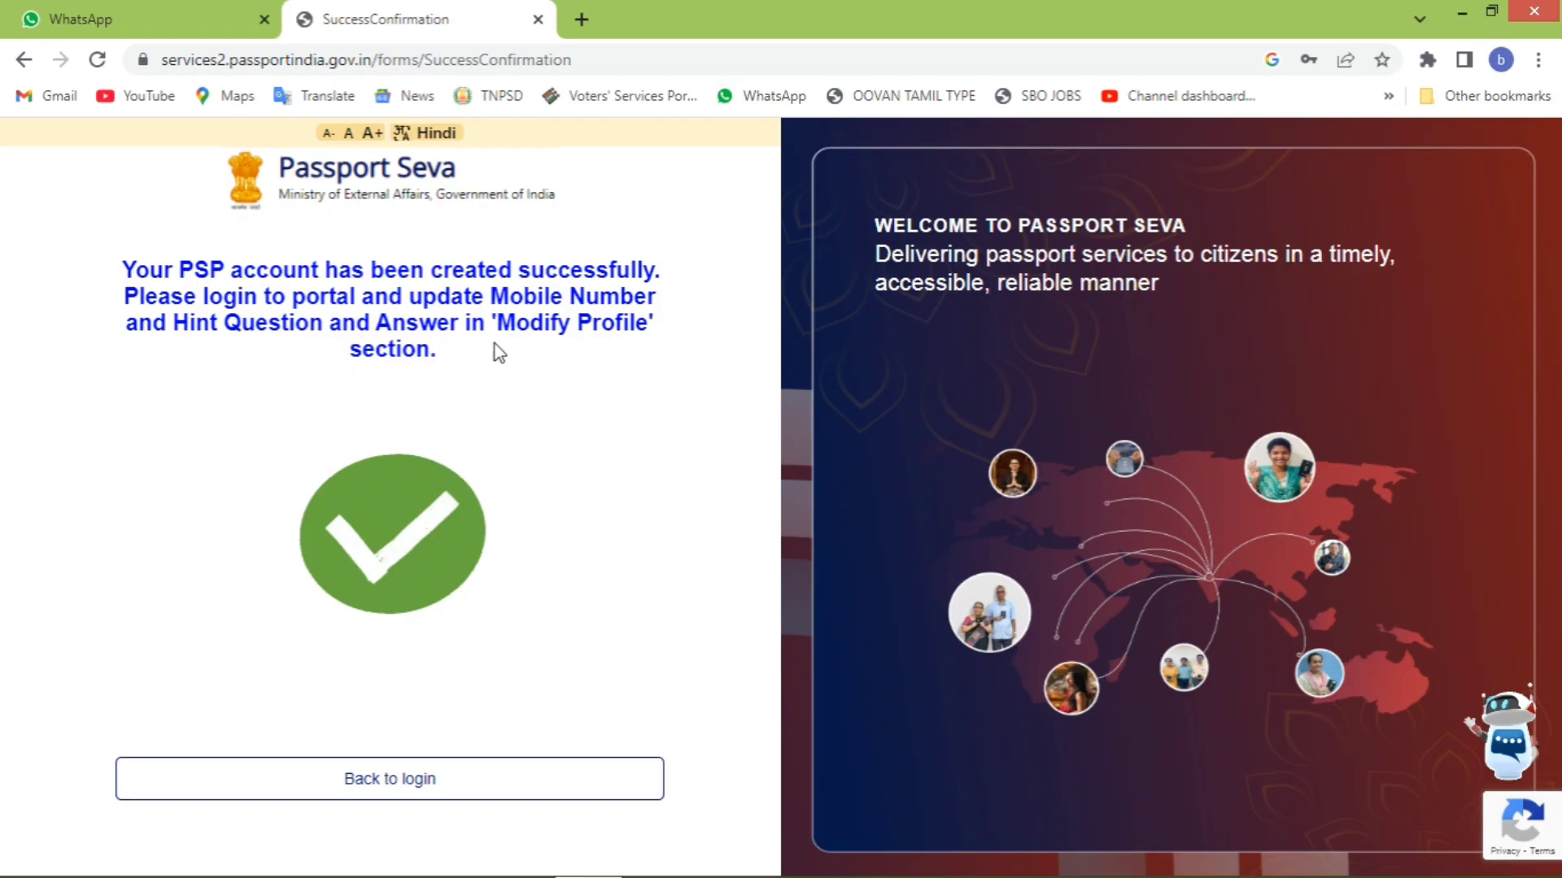
click(386, 780)
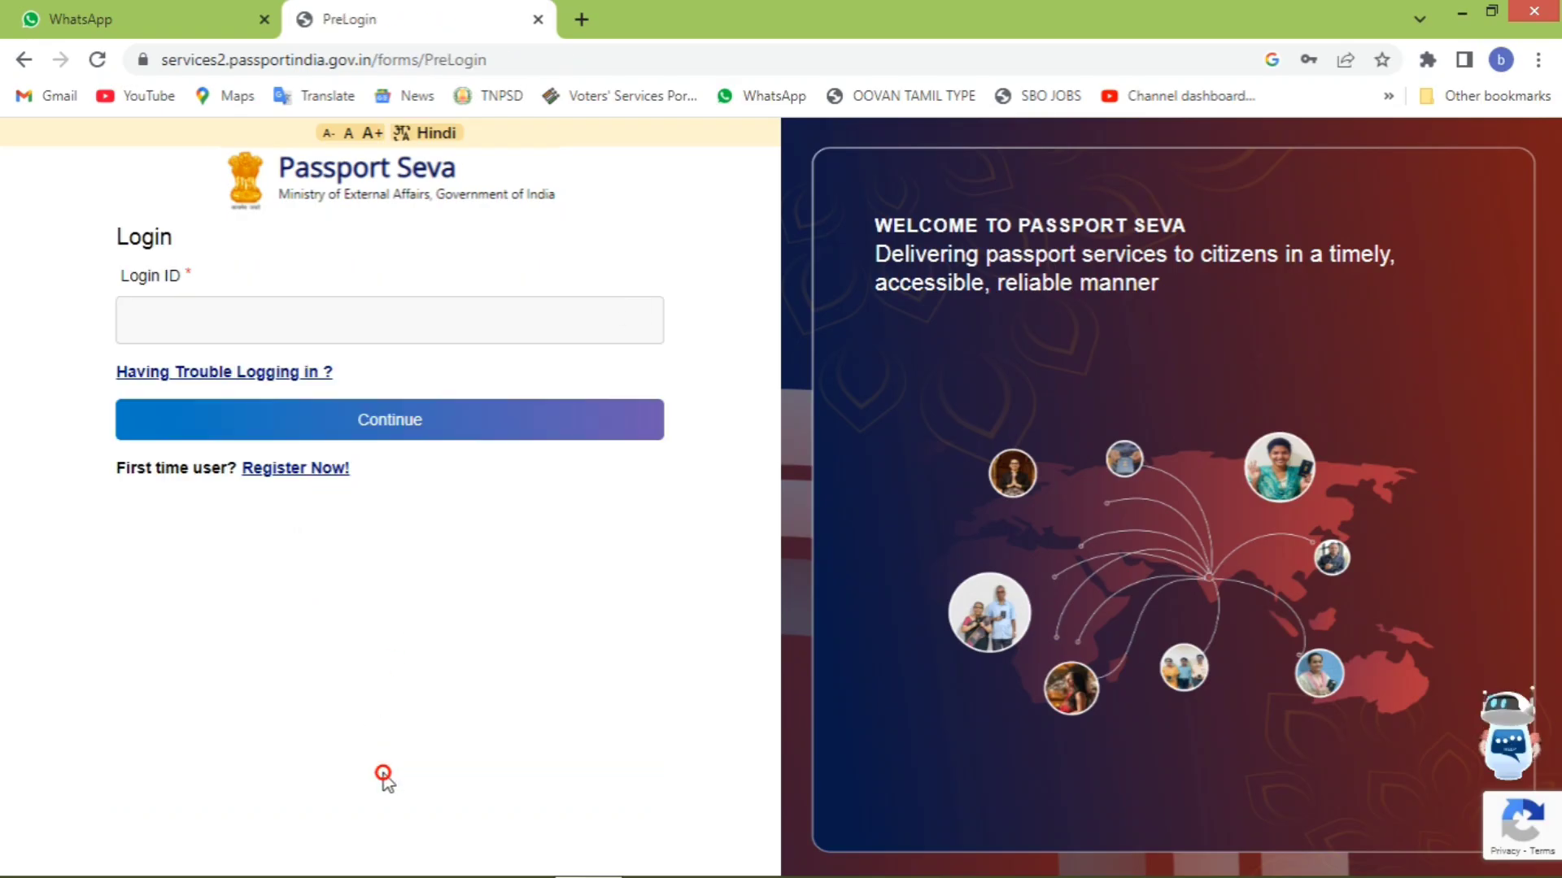
click(440, 323)
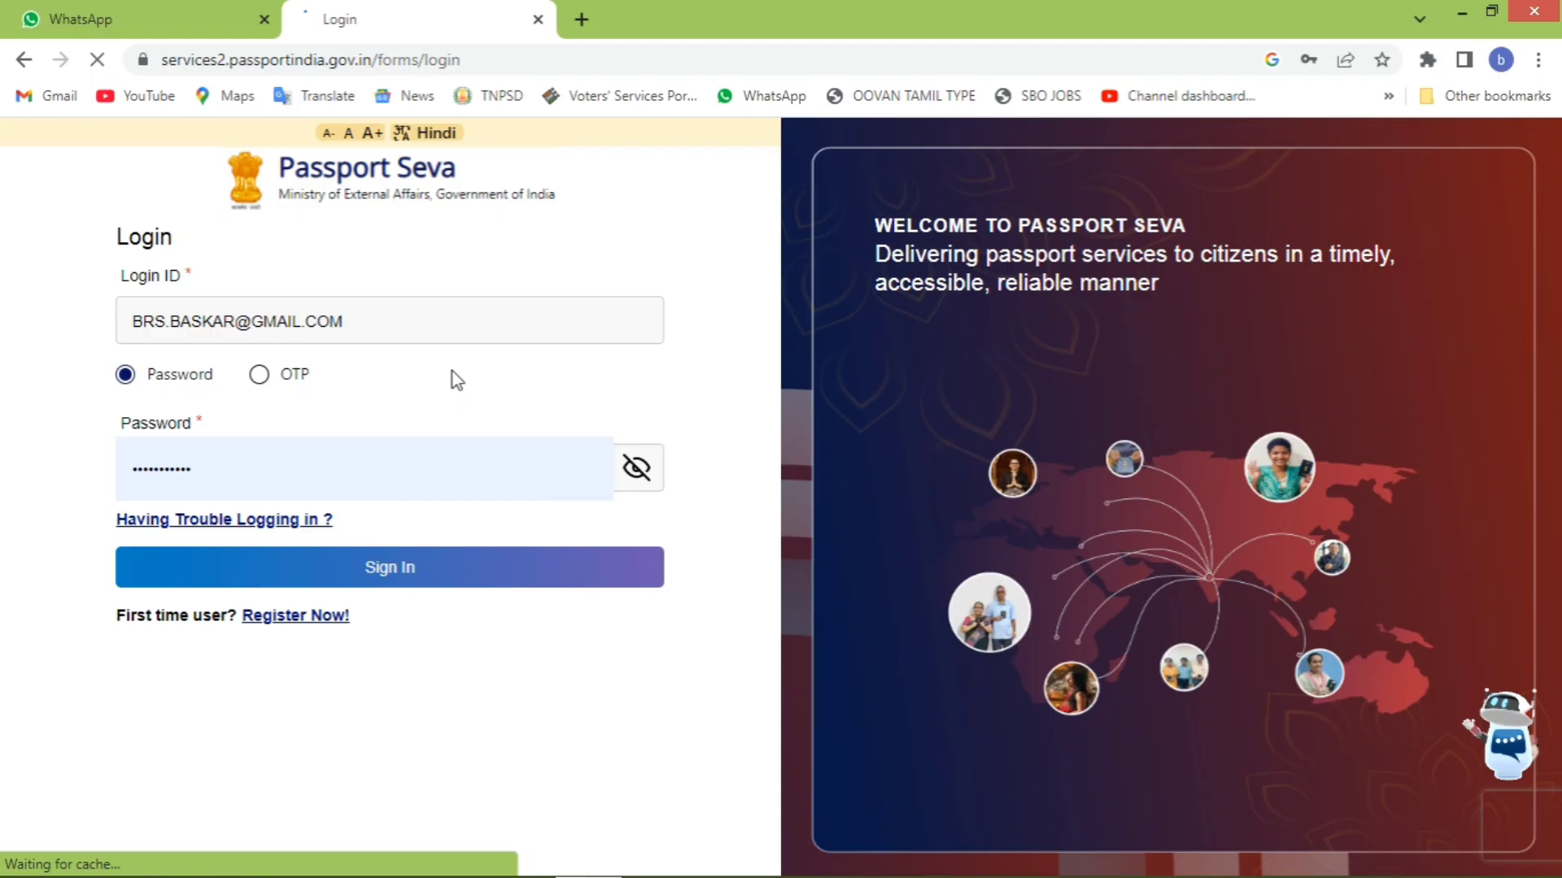
click(488, 566)
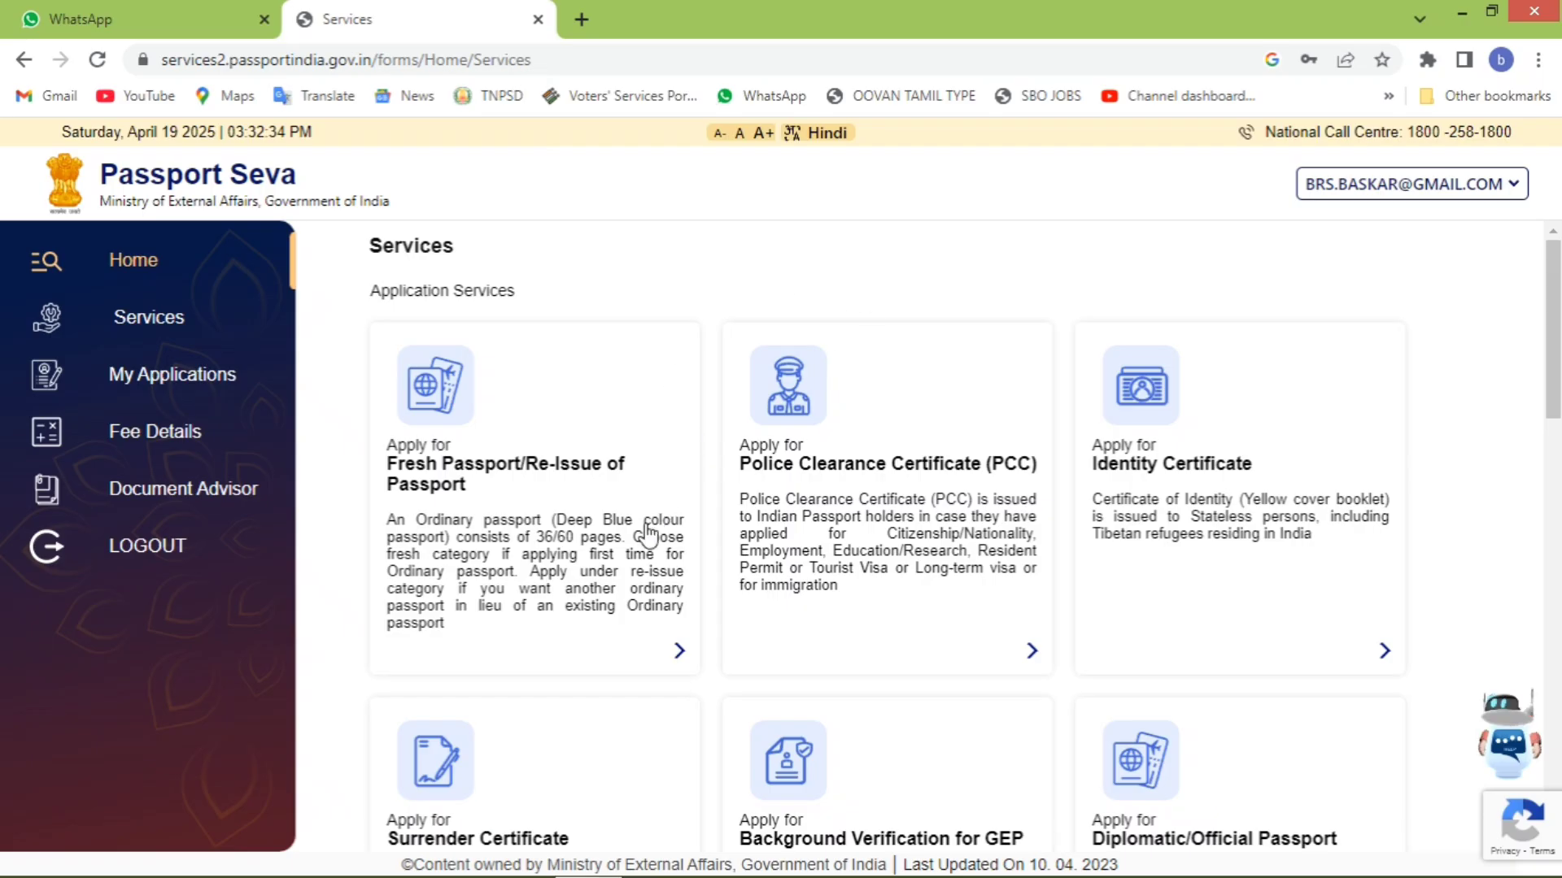
- Begin a Fresh Passport/Re-Issue application, skipping the earlier passport number and keeping Chennai
scroll(646, 534, down, 15)
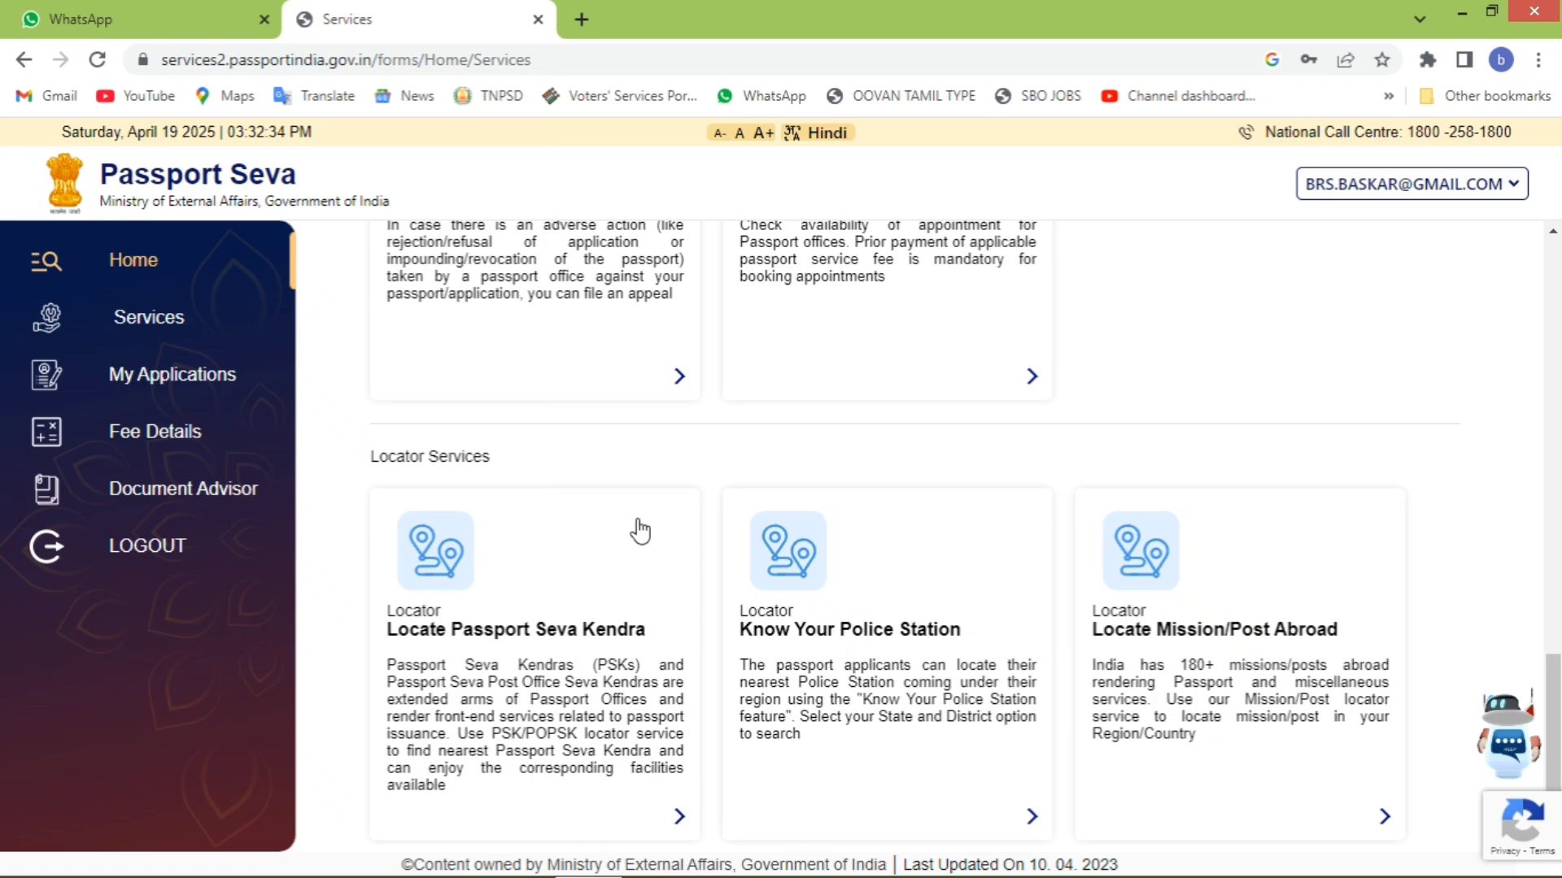
scroll(640, 530, up, 15)
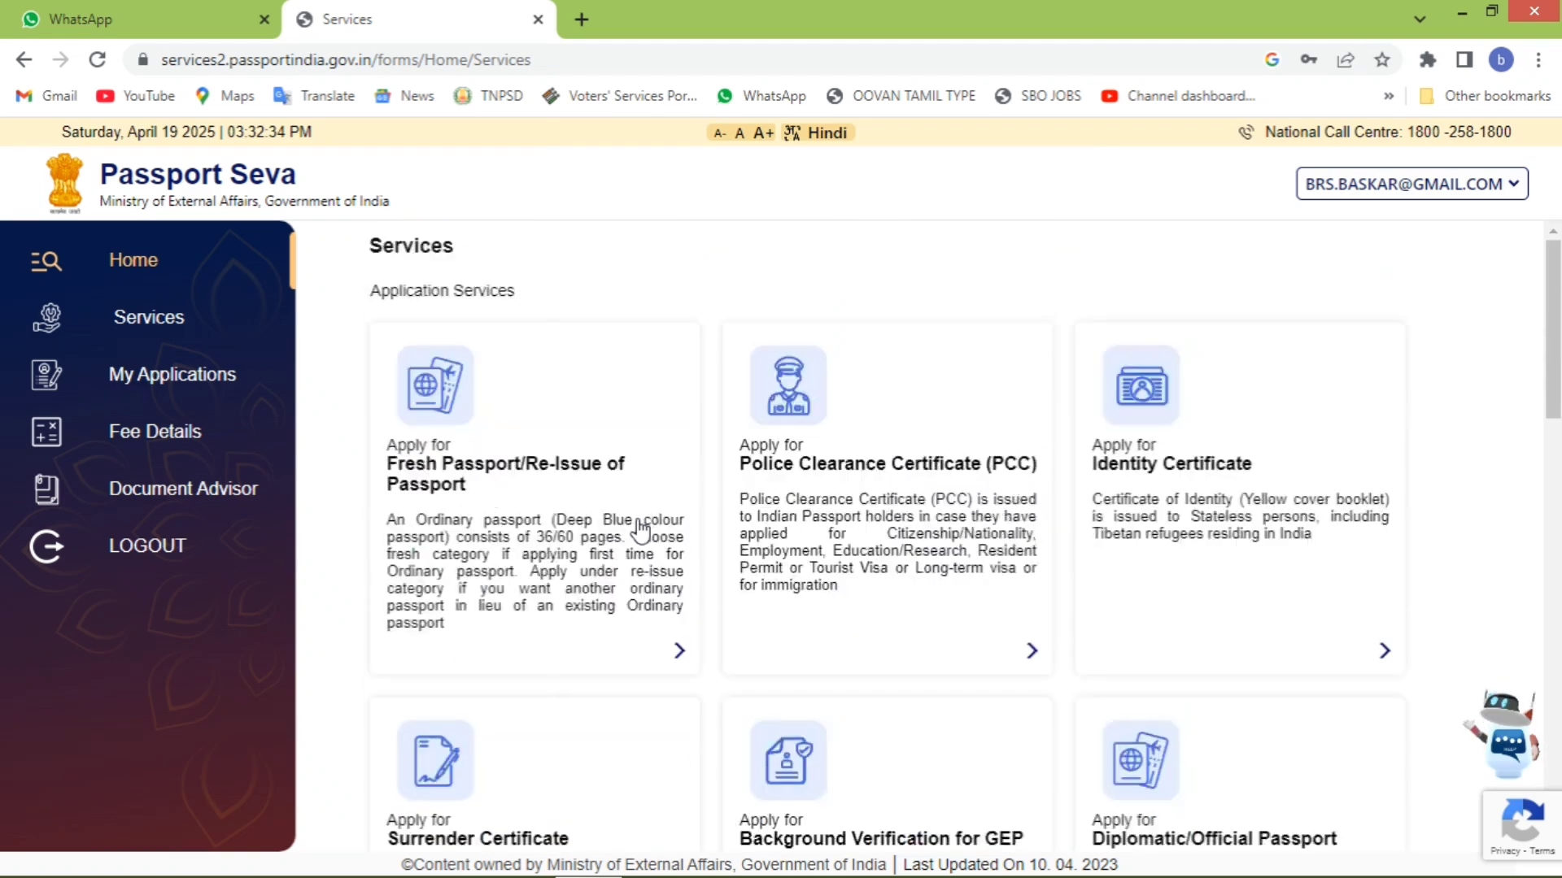
click(640, 530)
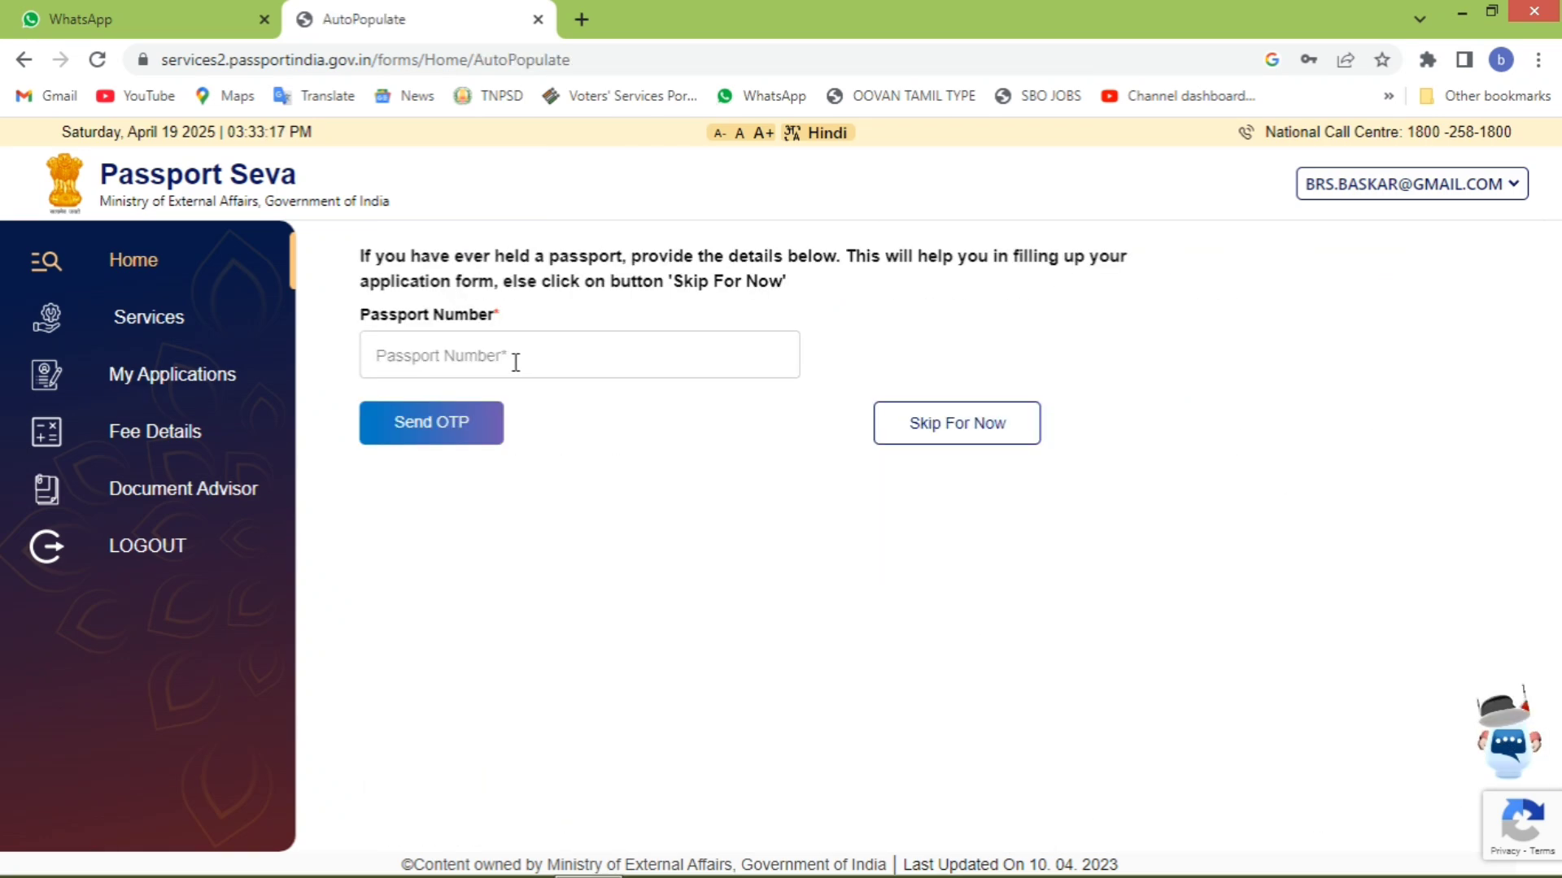
click(993, 437)
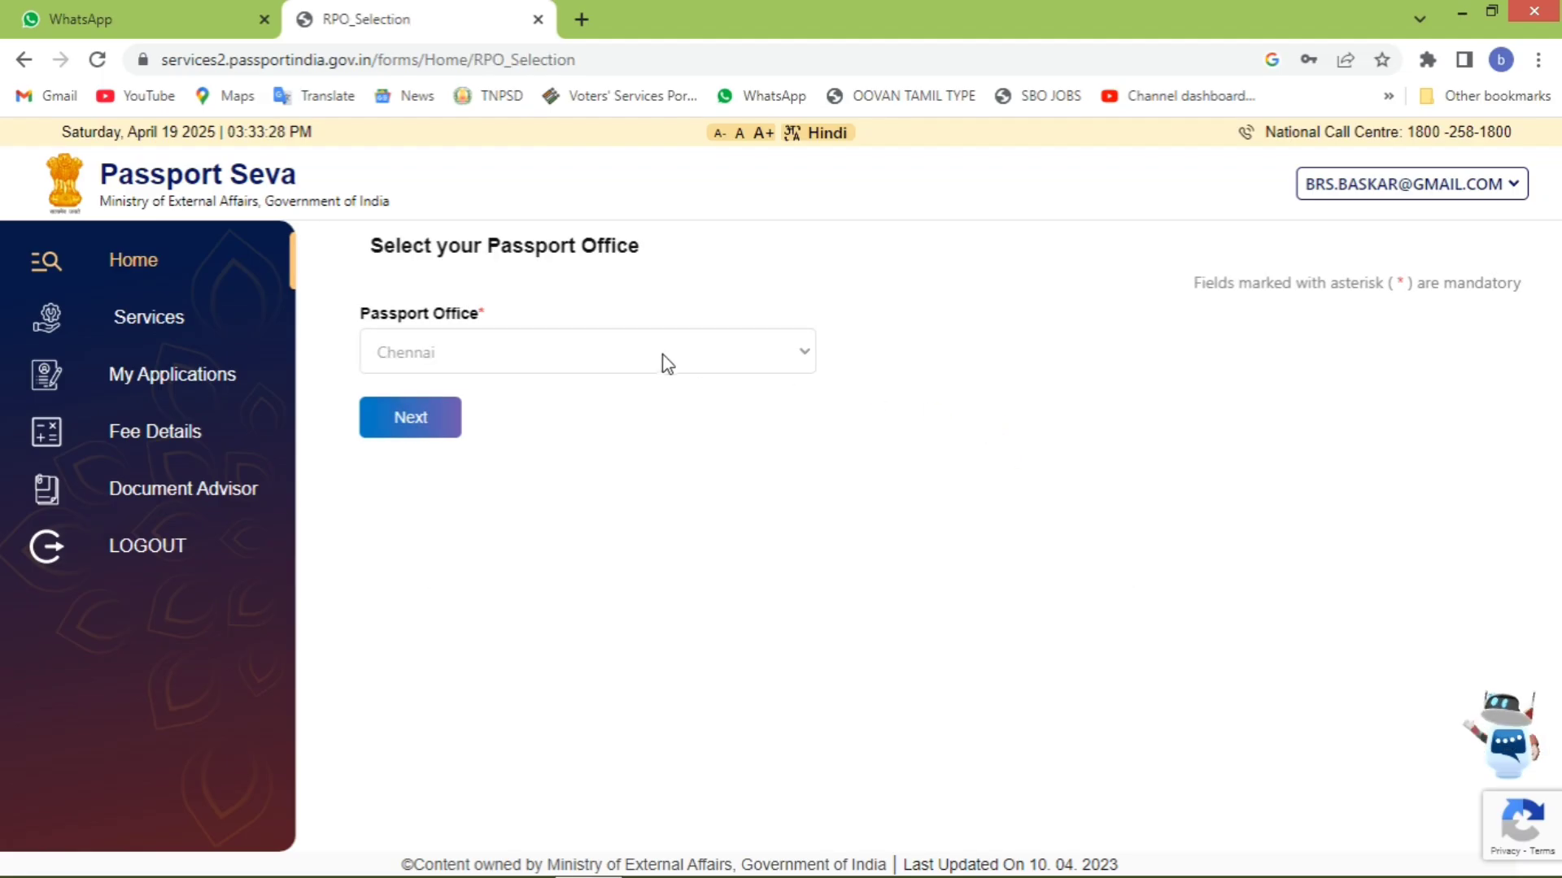
click(440, 421)
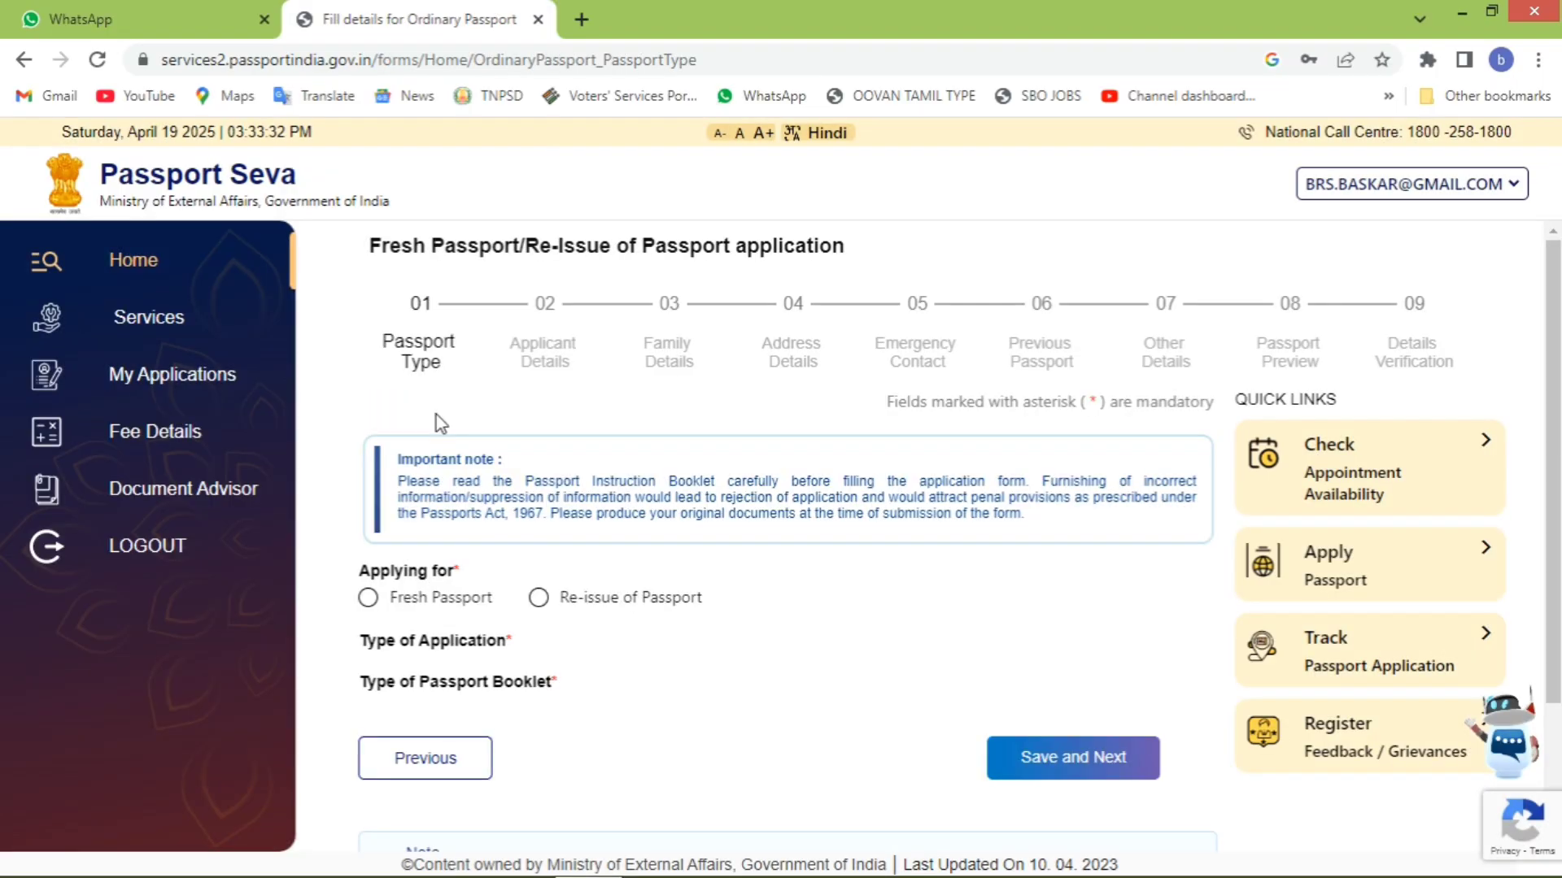
- Choose Fresh Passport, Normal type and a 36-page booklet, then save the step
click(365, 602)
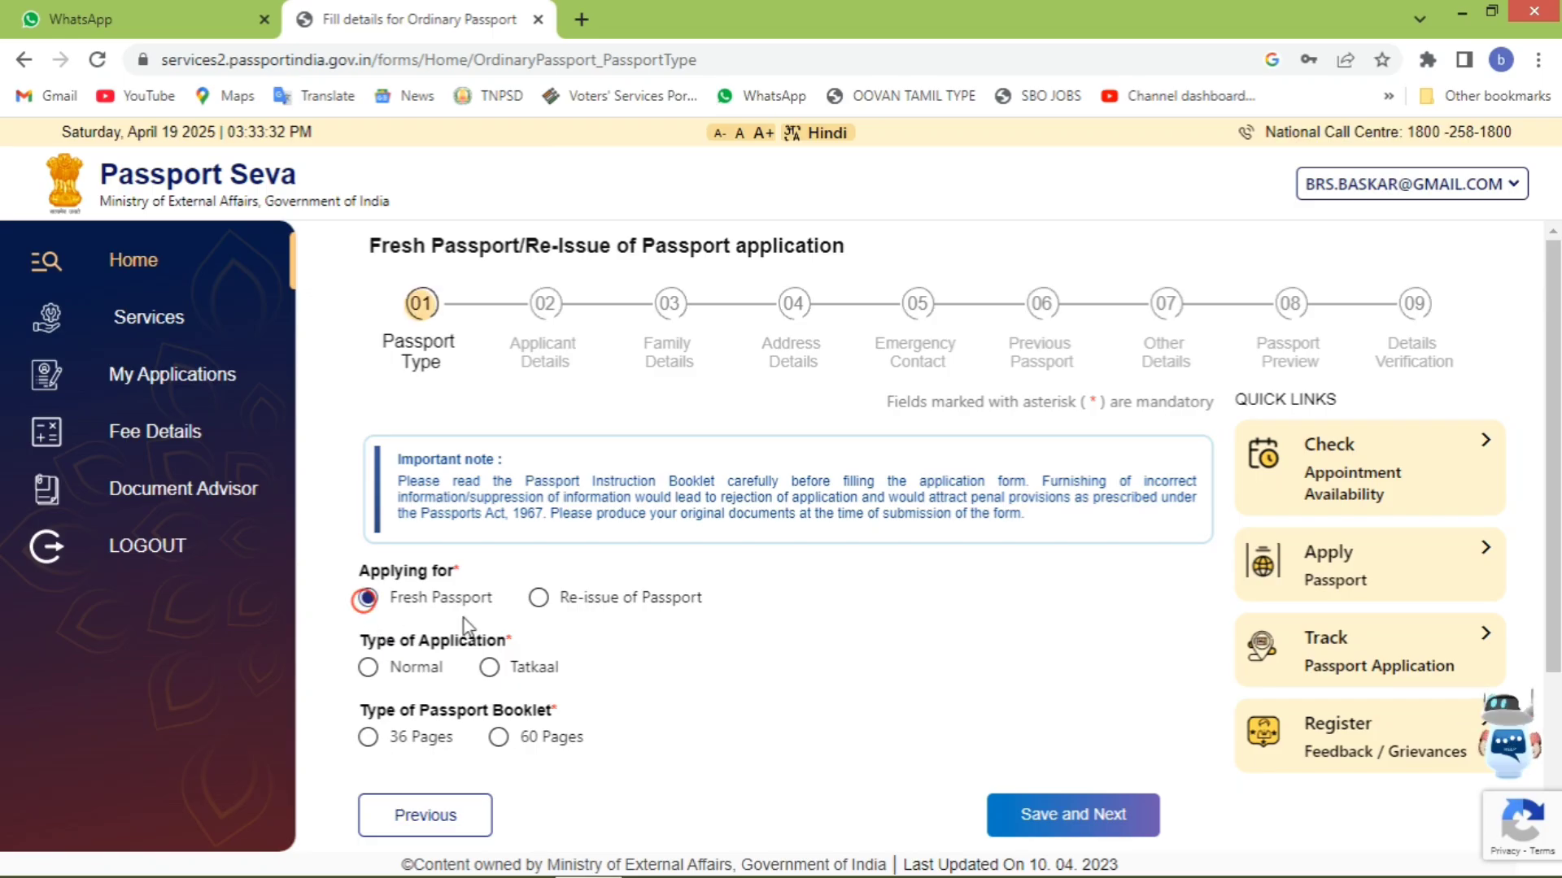
click(368, 668)
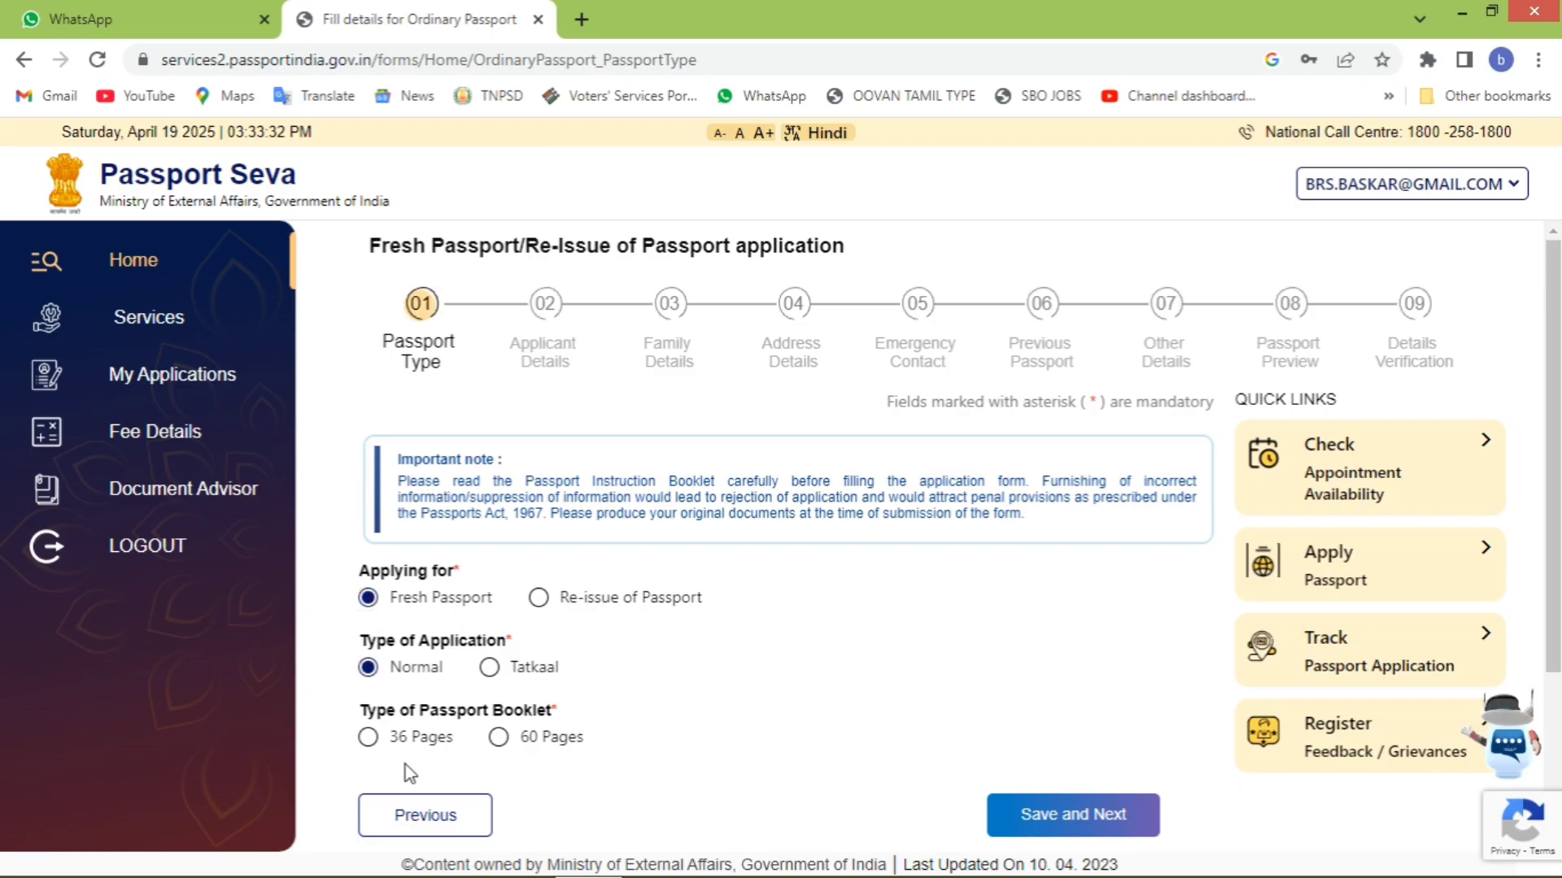
click(368, 739)
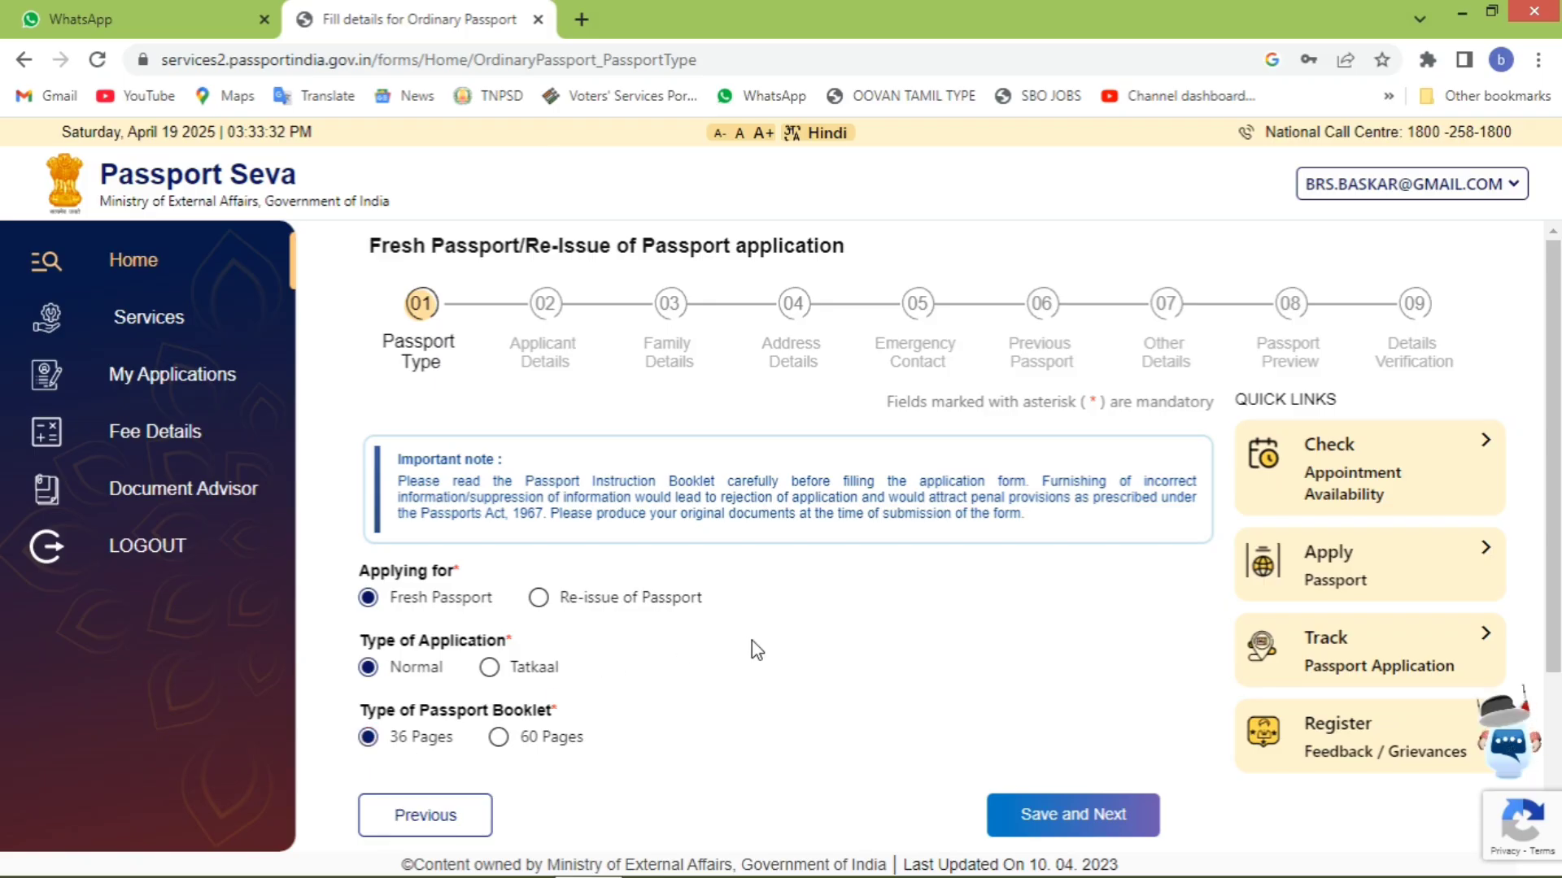
scroll(1043, 598, down, 3)
click(1043, 598)
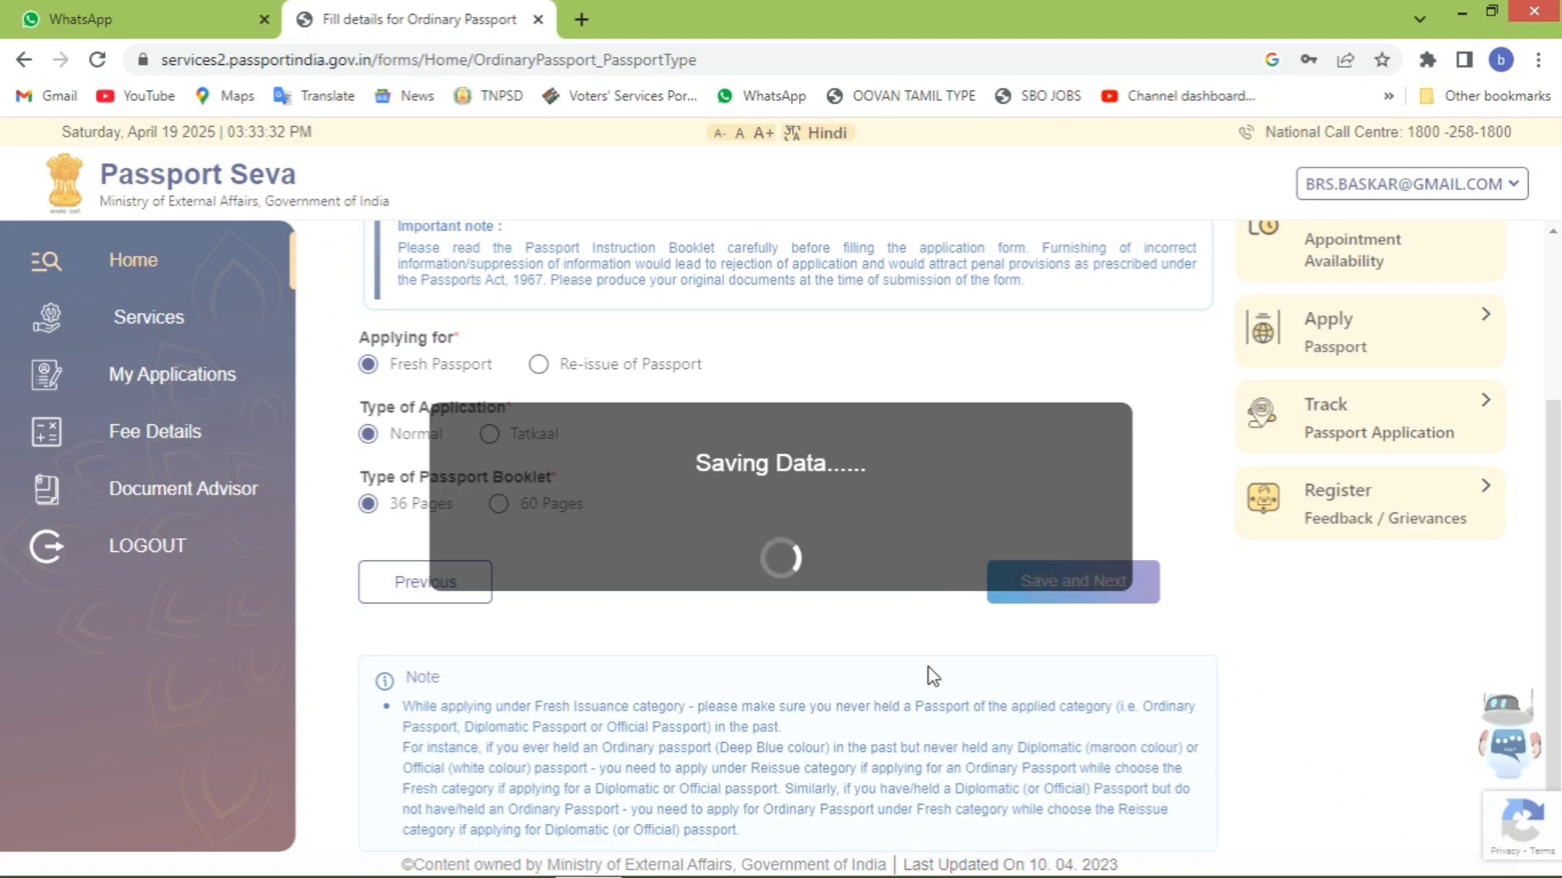
- Enter the applicant's given name and surname, select Male, and answer No to aliases and name change
click(499, 514)
text(********)
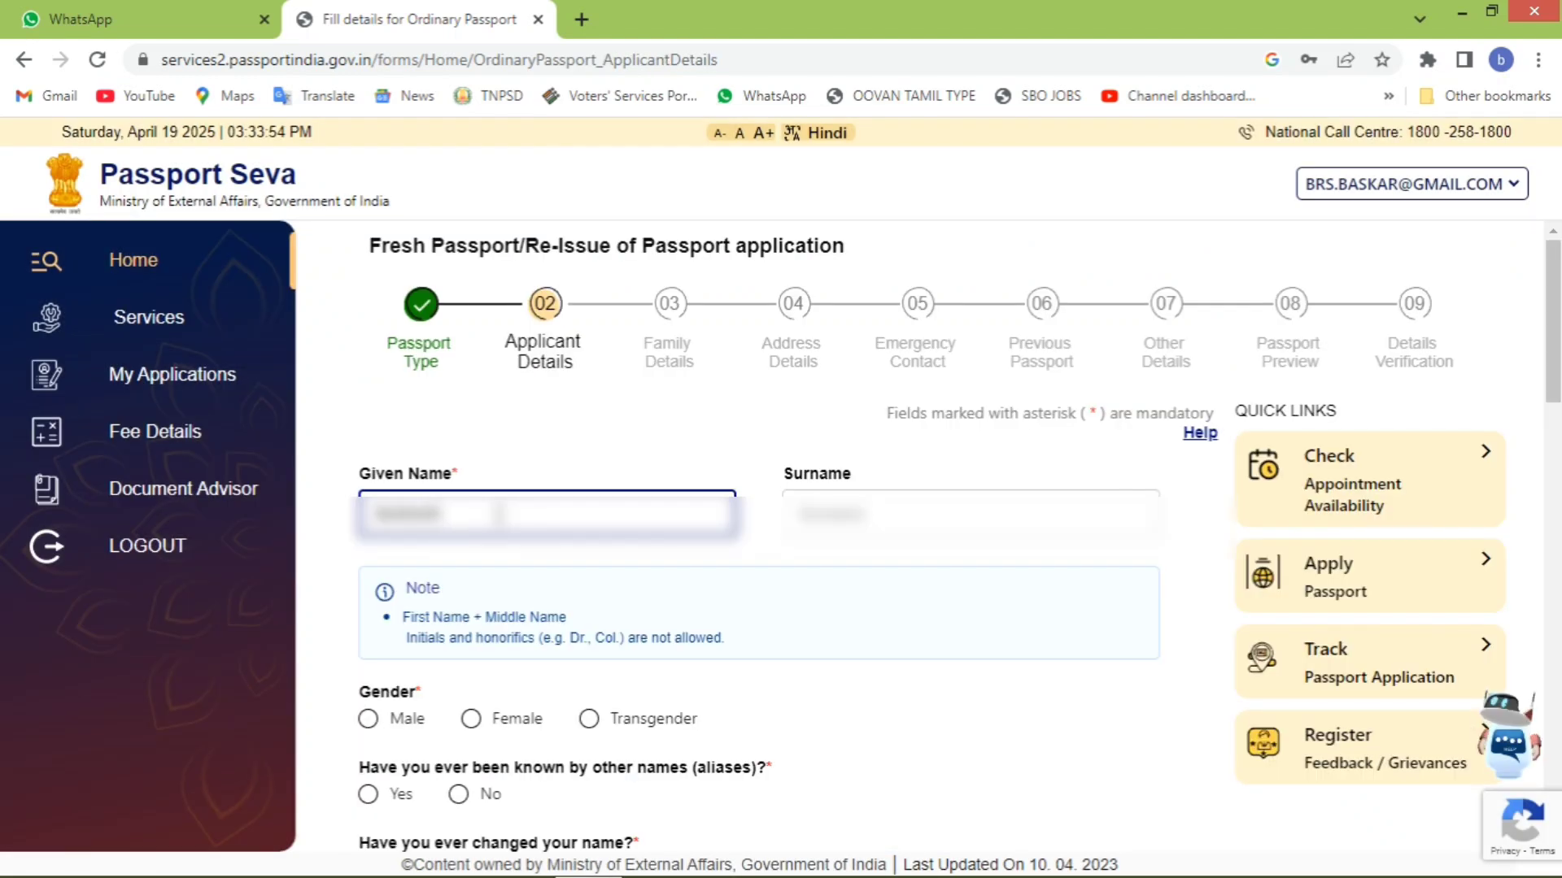
key(Tab)
text(***)
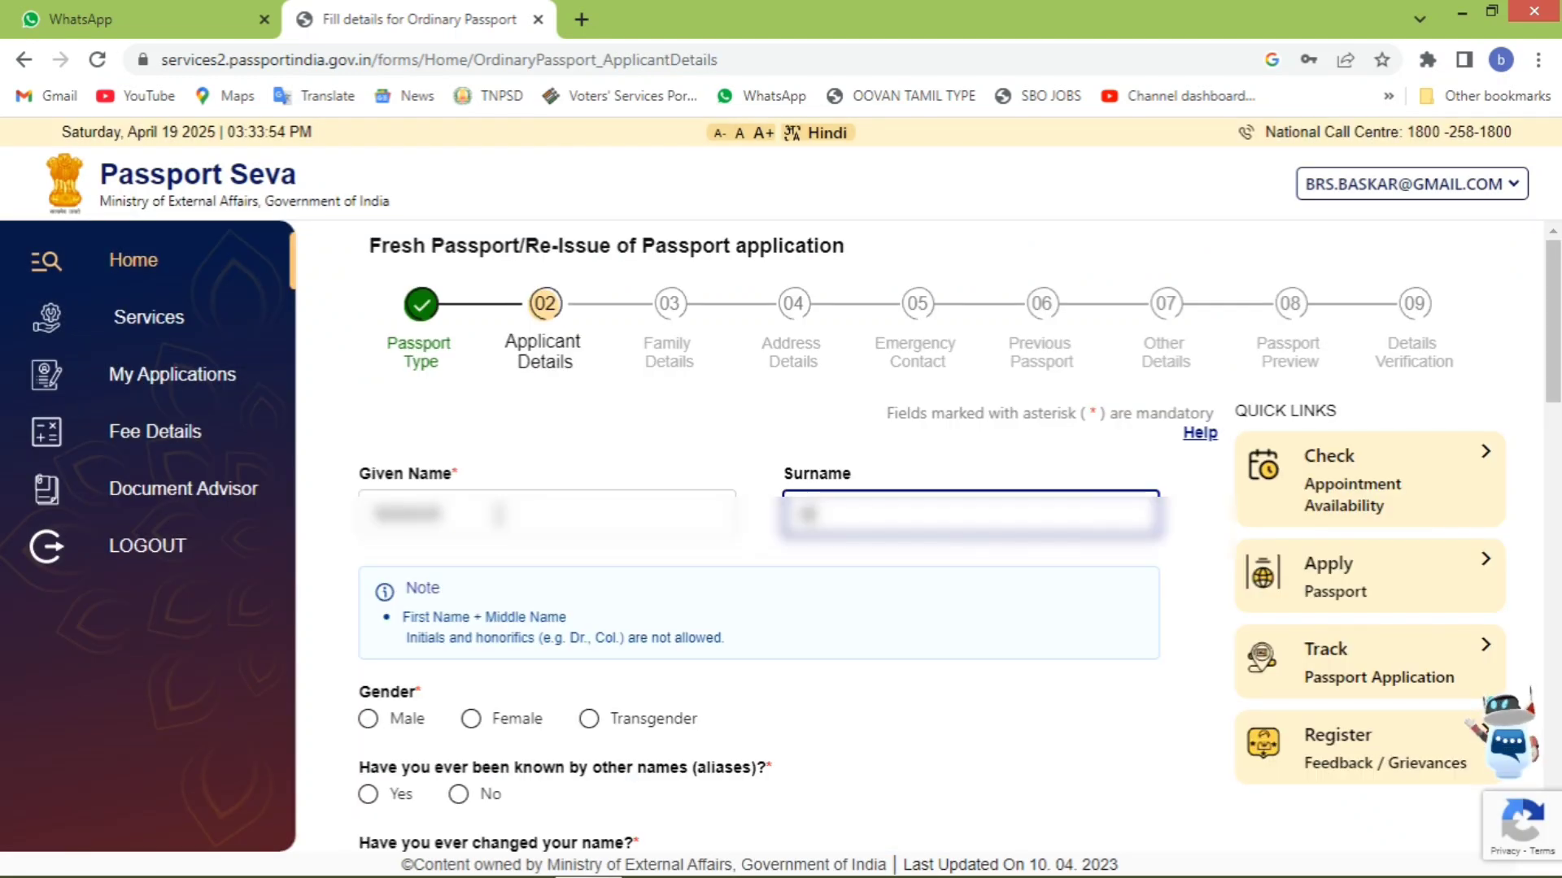
text(*)
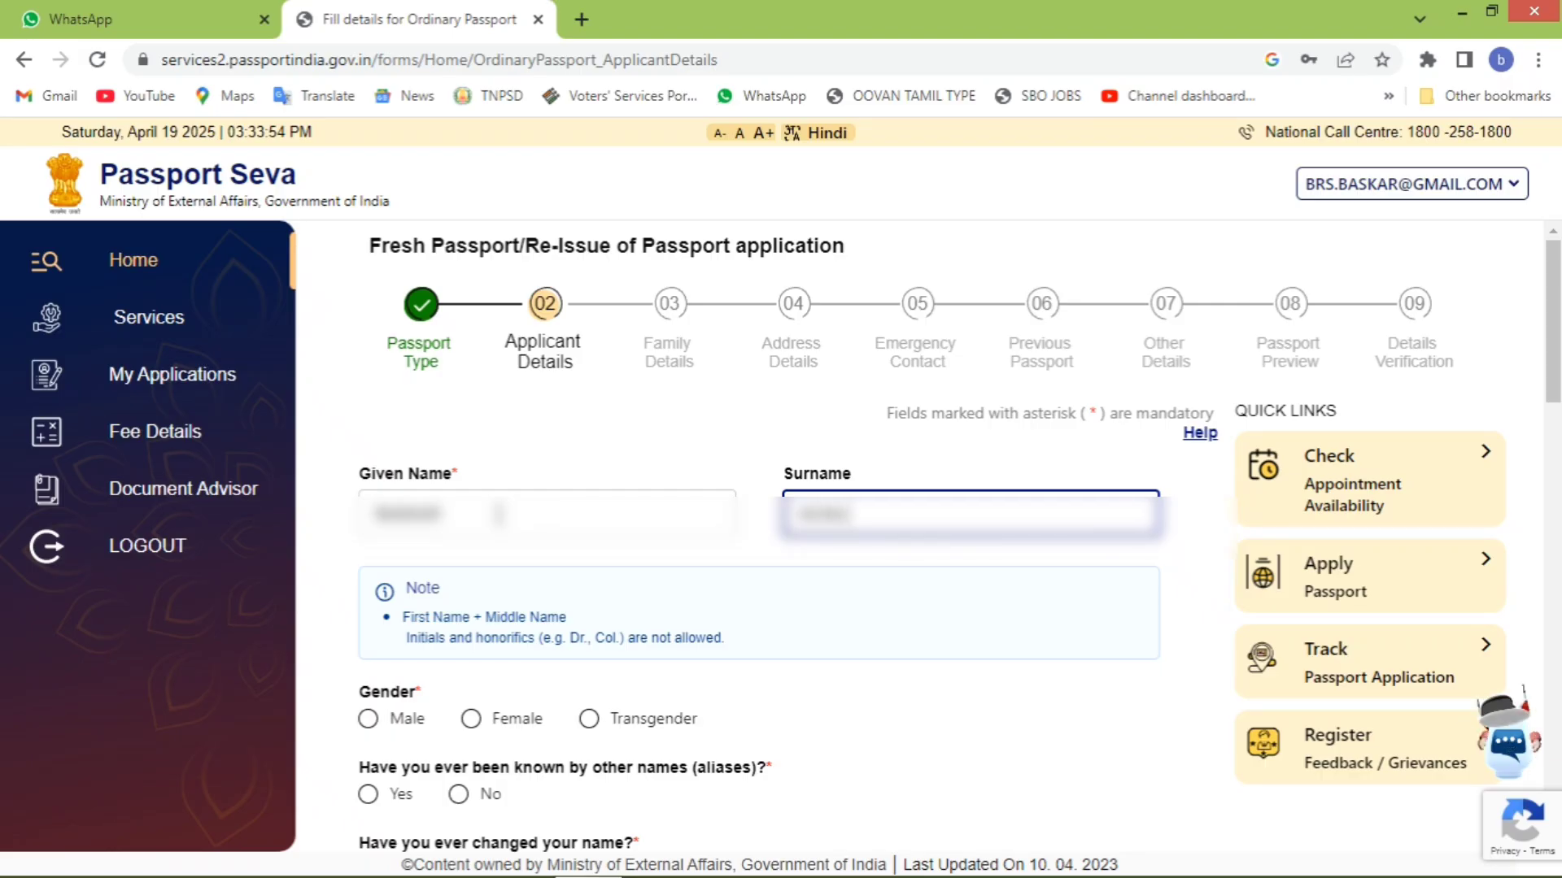
text(****)
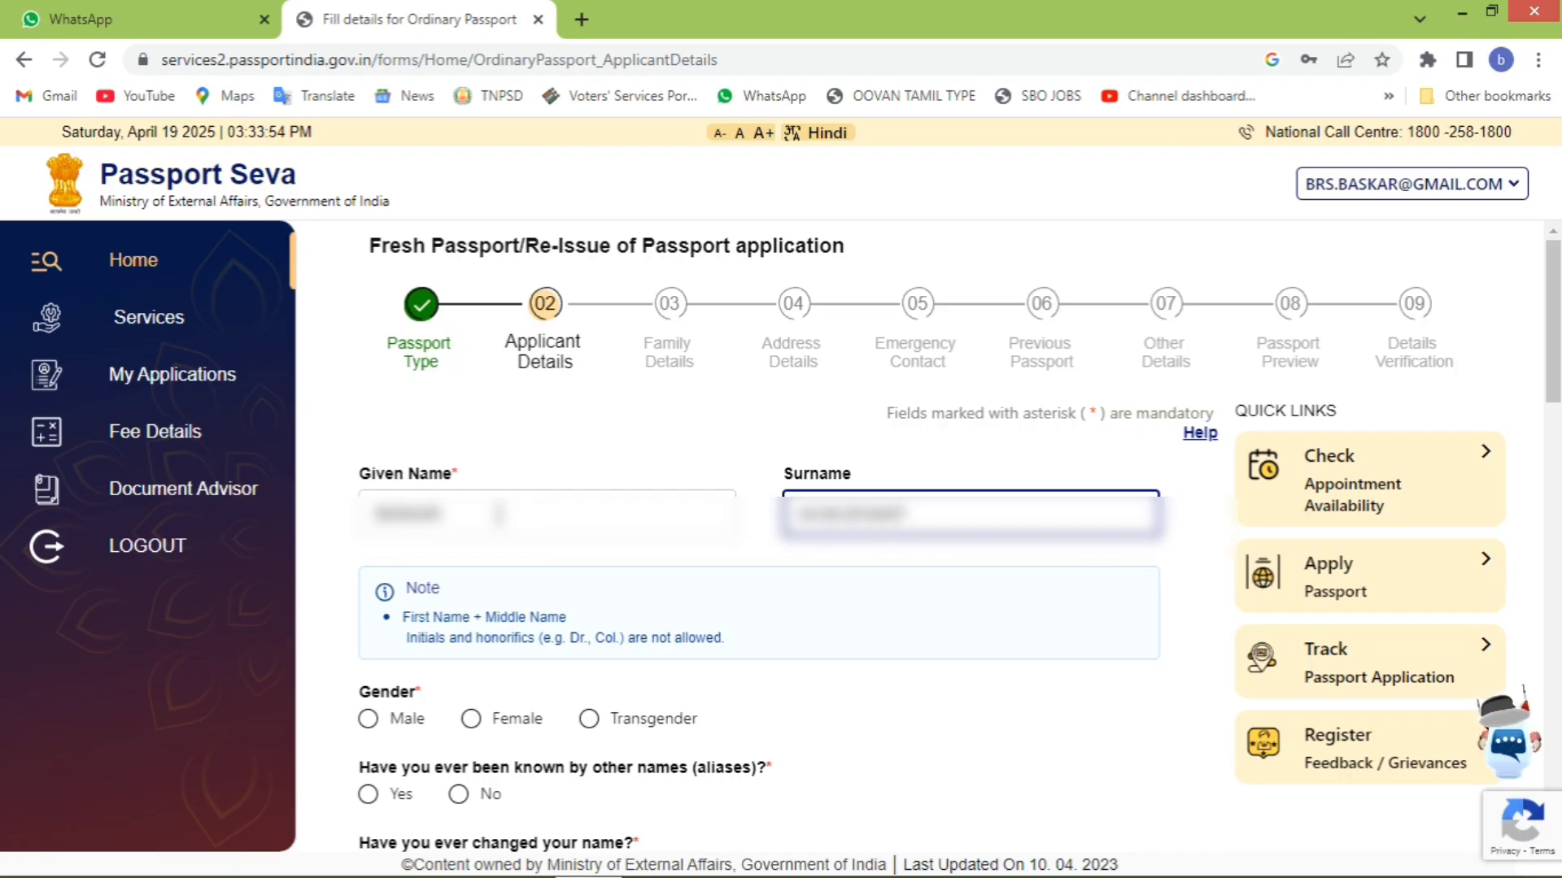
click(369, 719)
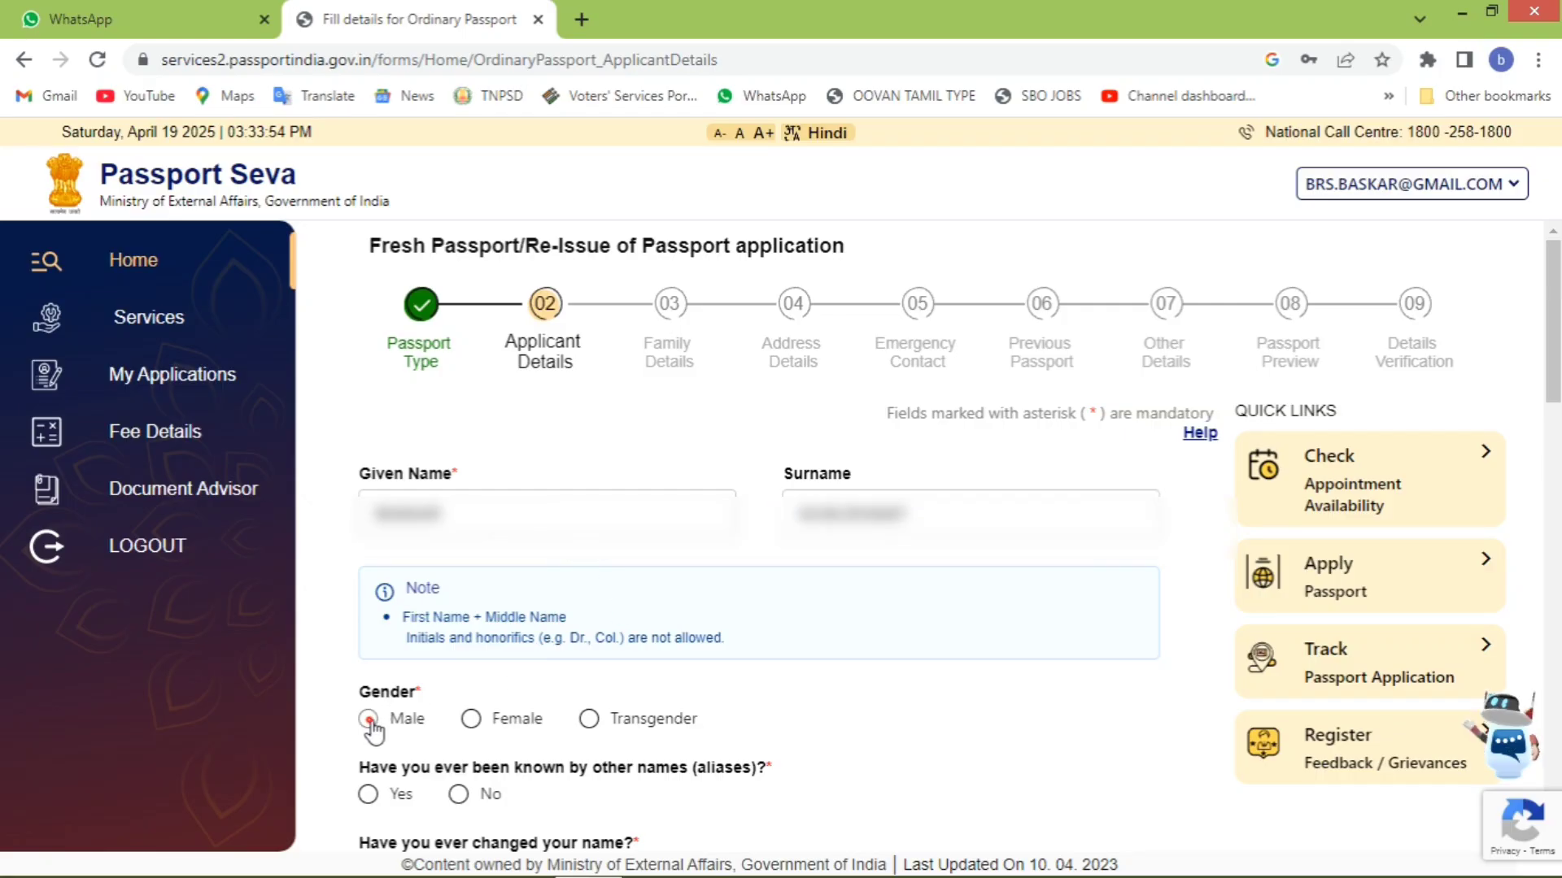
click(456, 794)
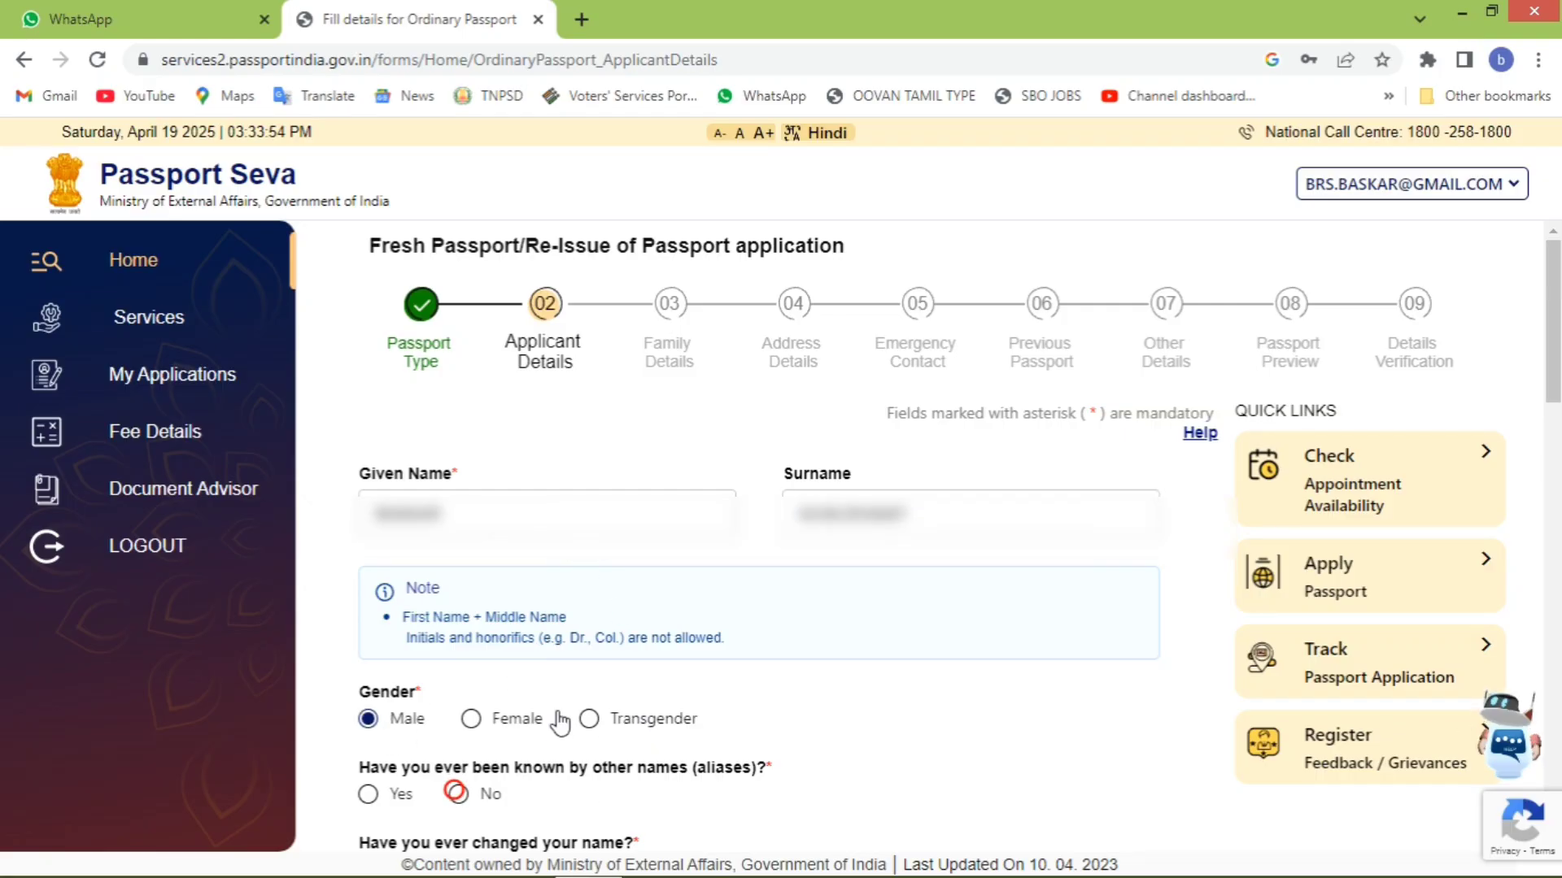
scroll(606, 693, down, 5)
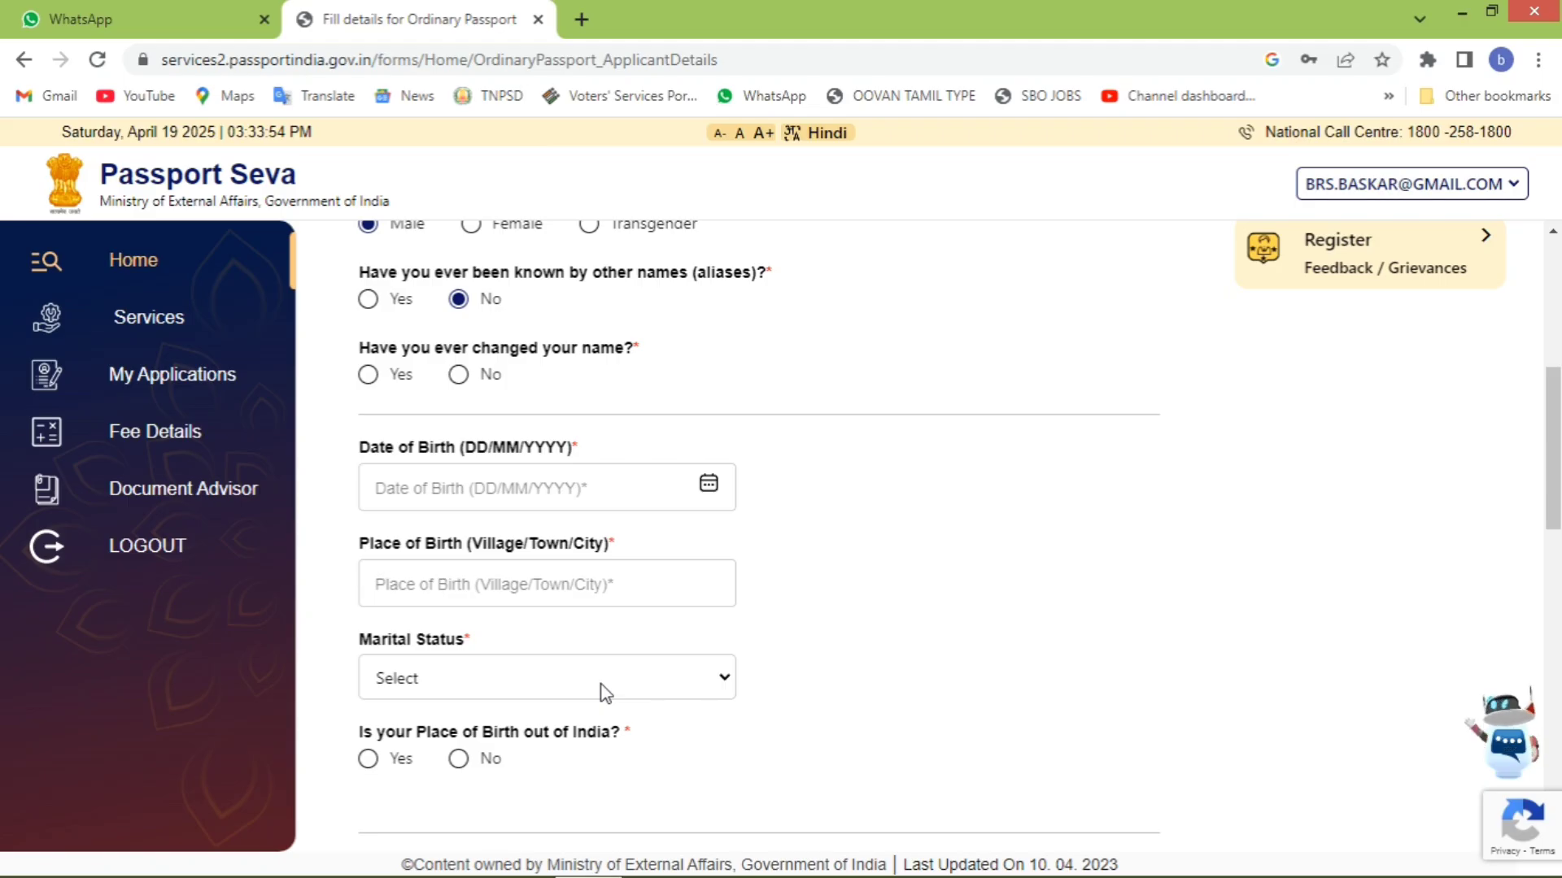
click(368, 375)
click(460, 375)
- Enter the date of birth, place of birth MYLAPORE, and marital status Married
click(602, 491)
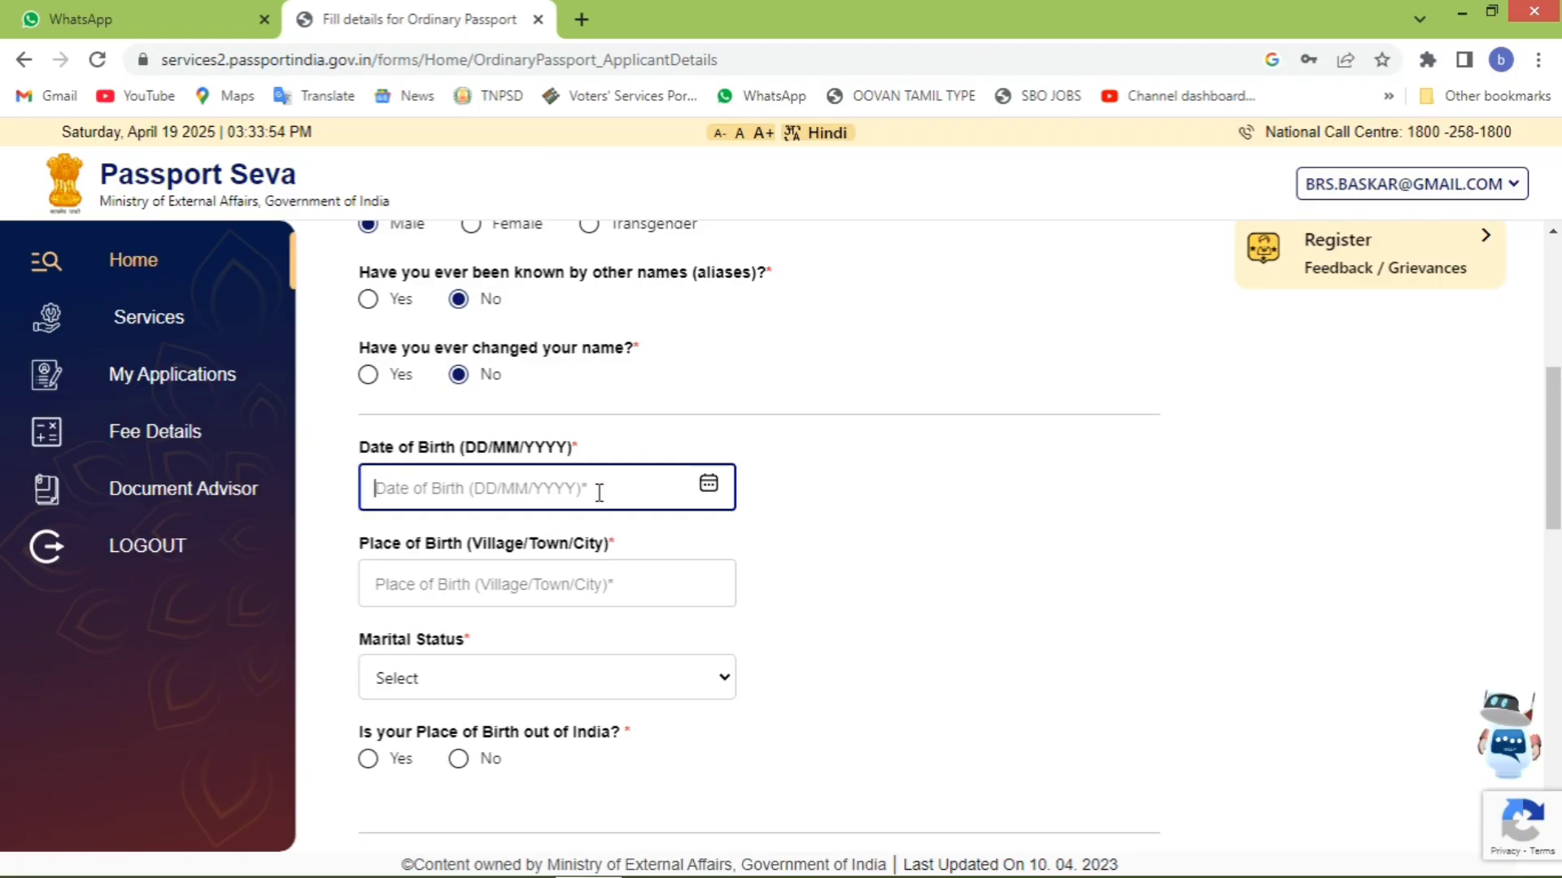
text(1)
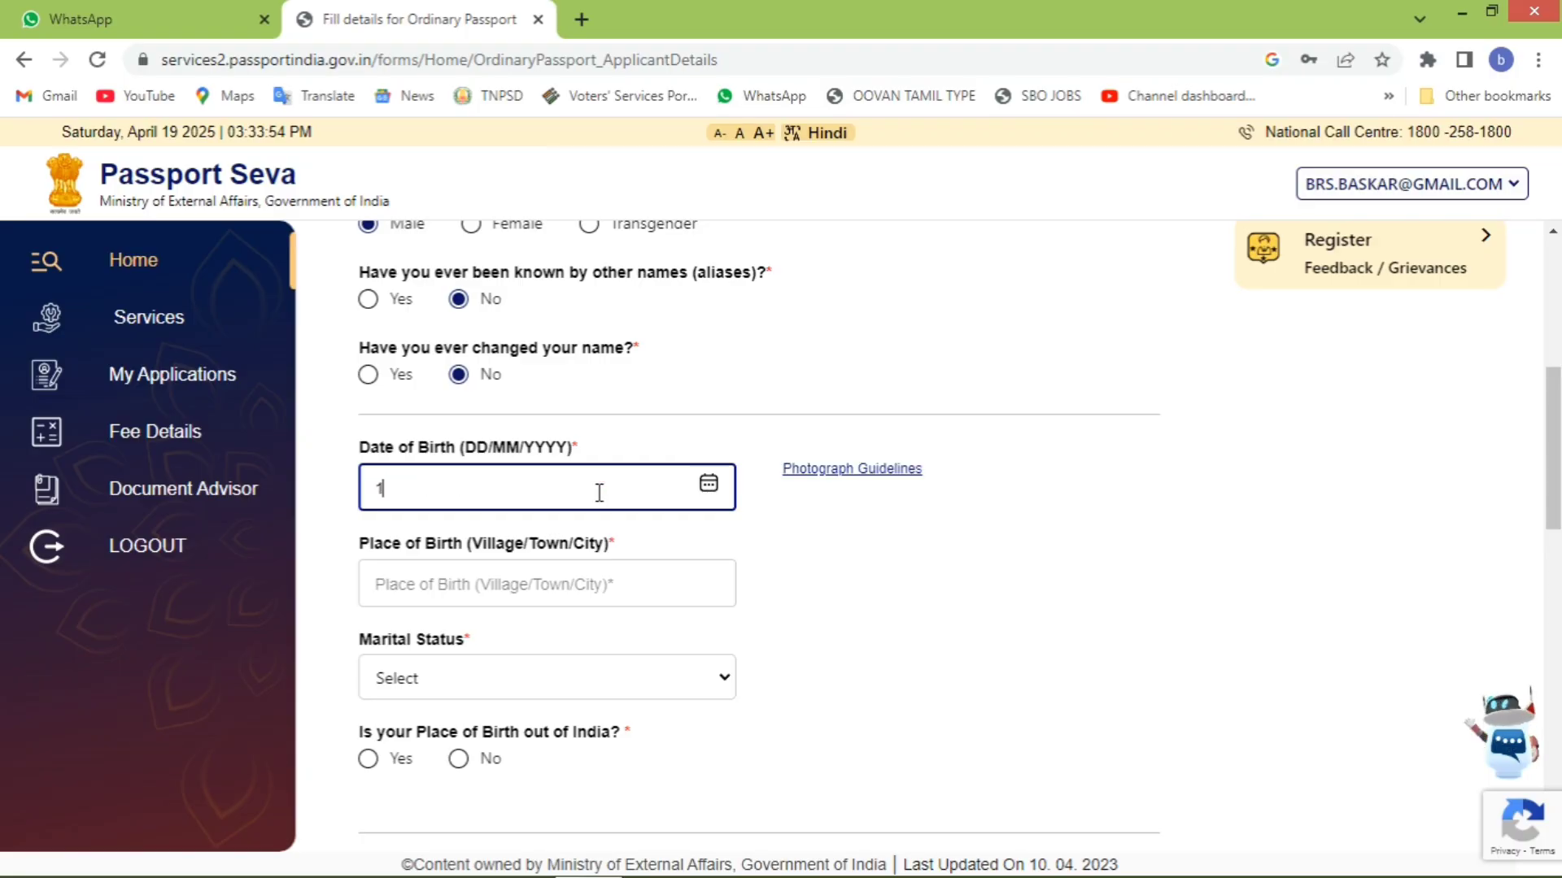
click(502, 581)
text(MYLAPORE)
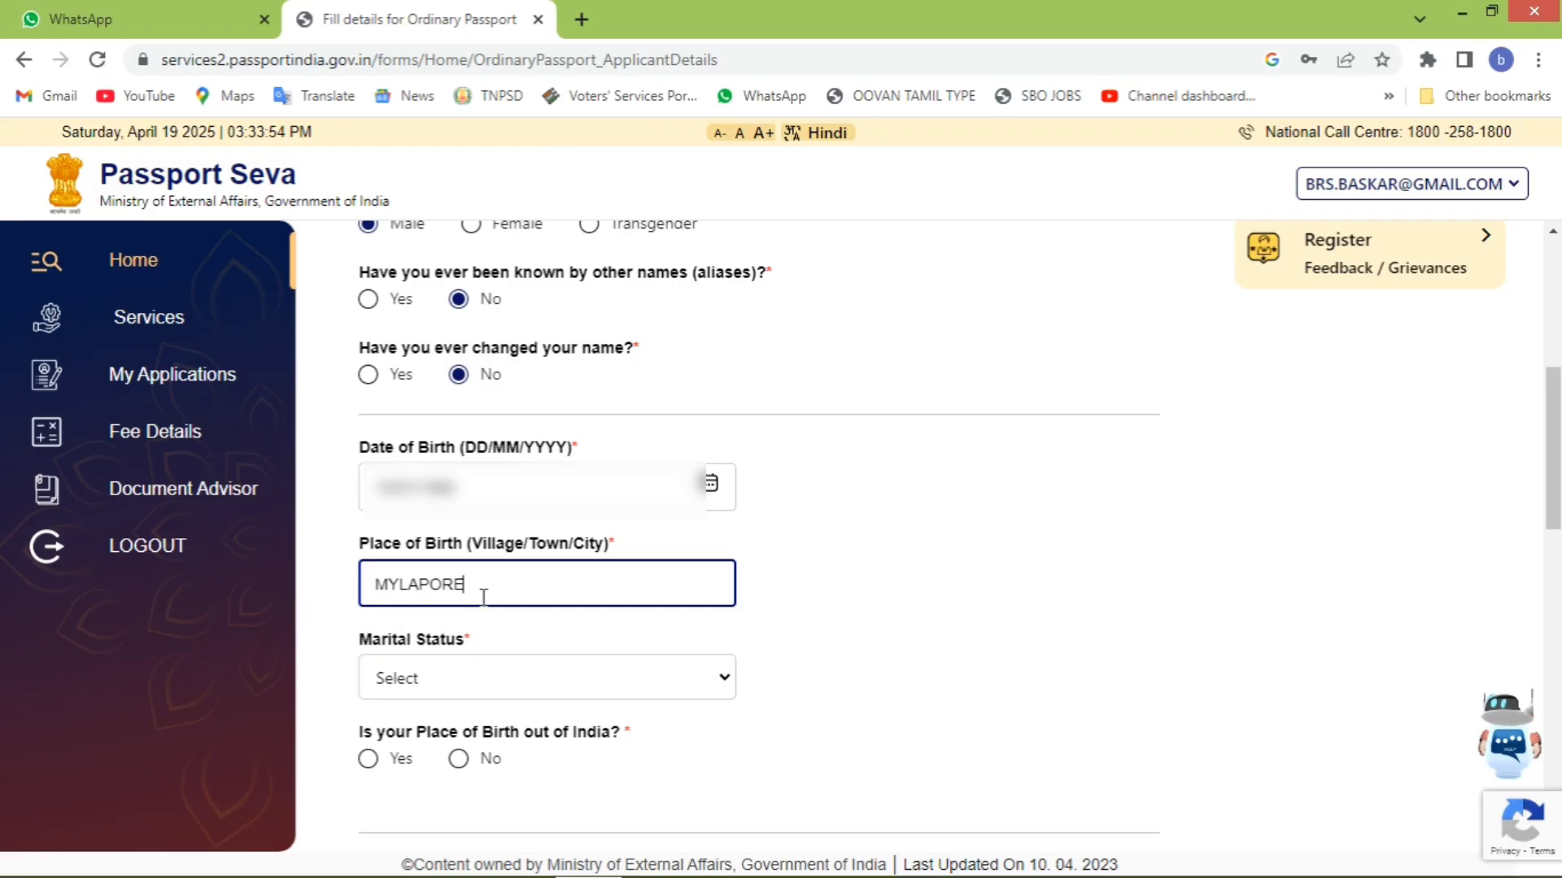
click(485, 680)
click(461, 764)
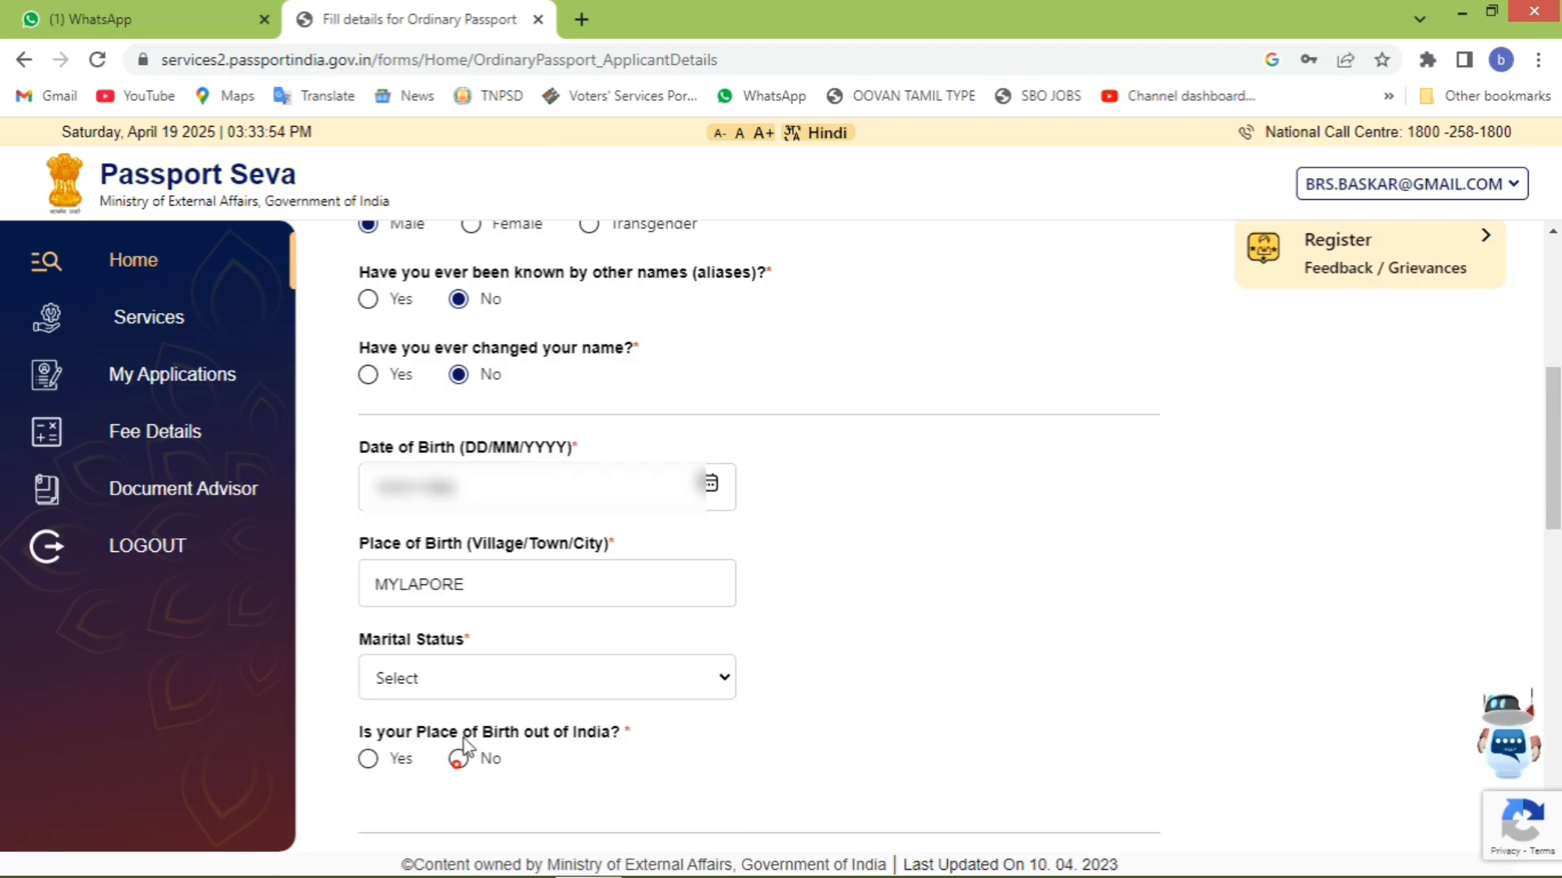
scroll(465, 722, down, 5)
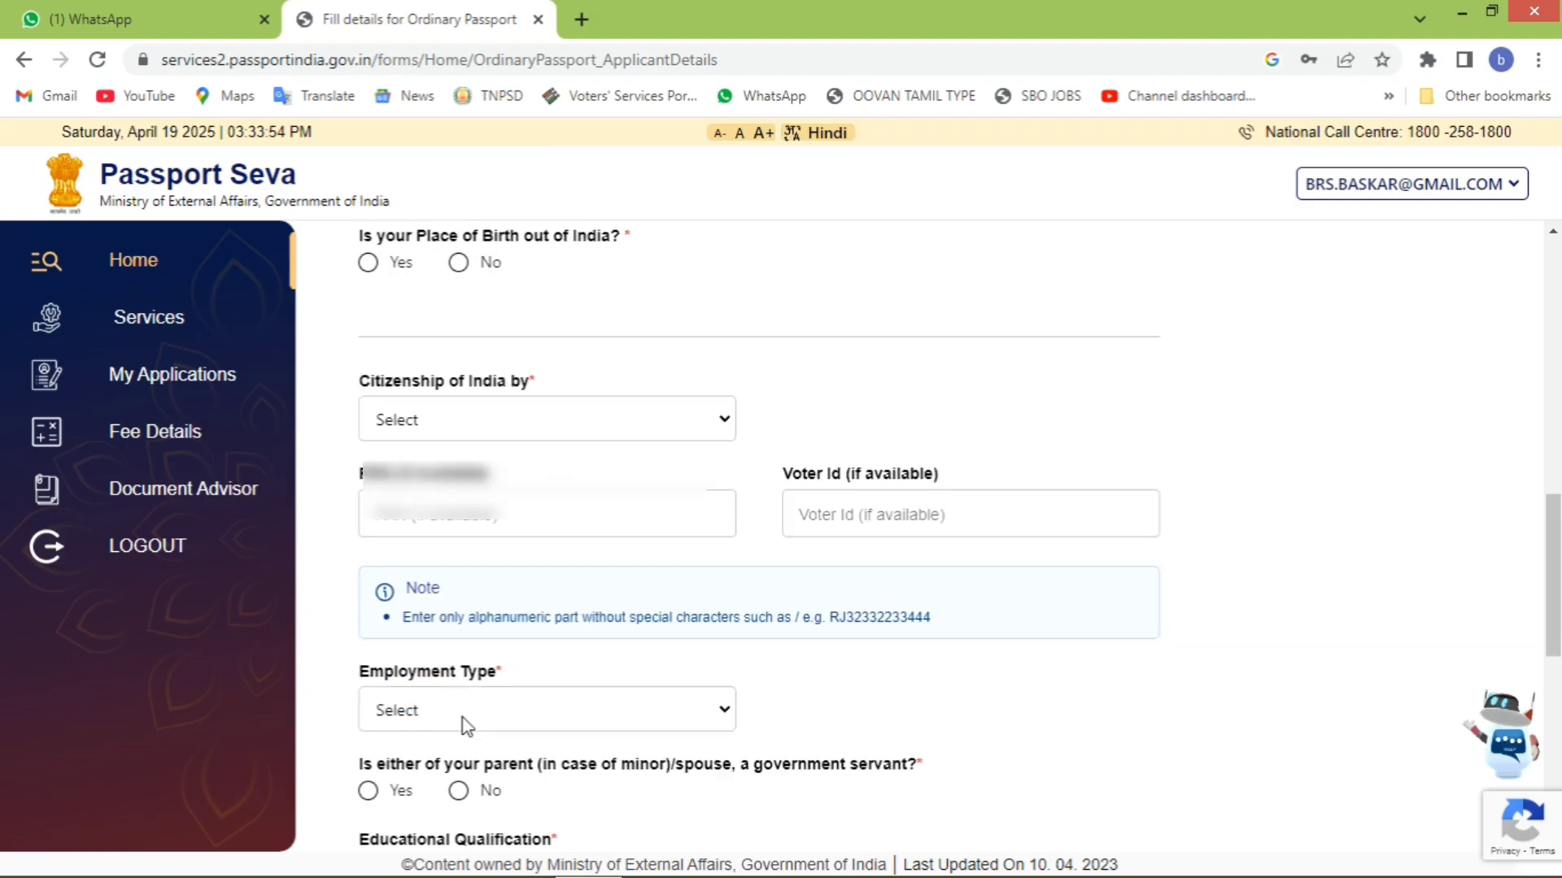
scroll(470, 663, up, 5)
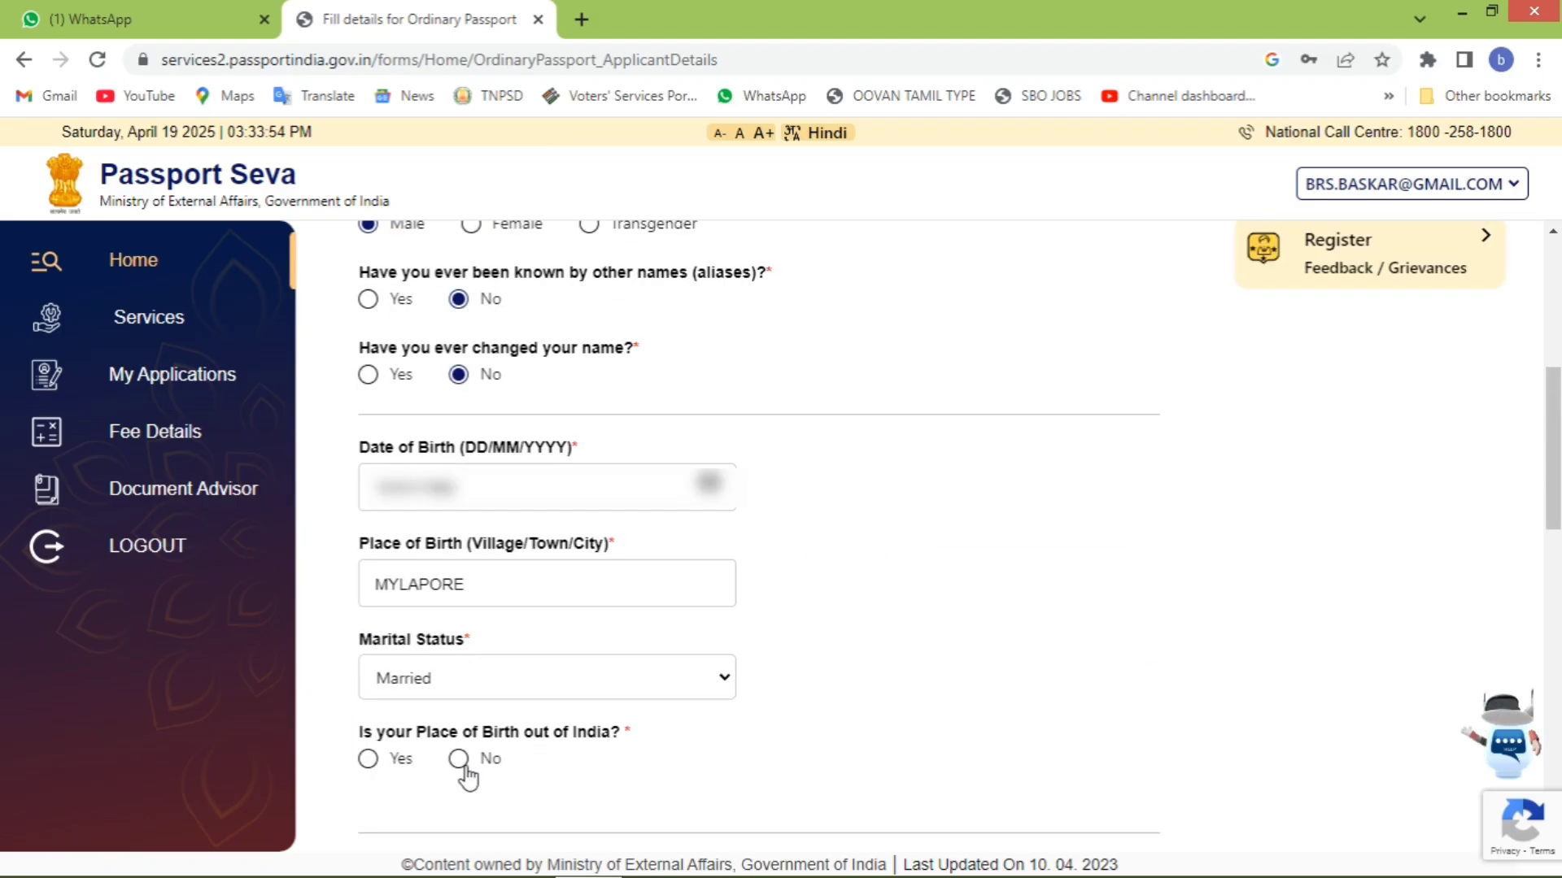
- Mark the birthplace as inside India in Tamil Nadu and set citizenship by Birth
click(490, 759)
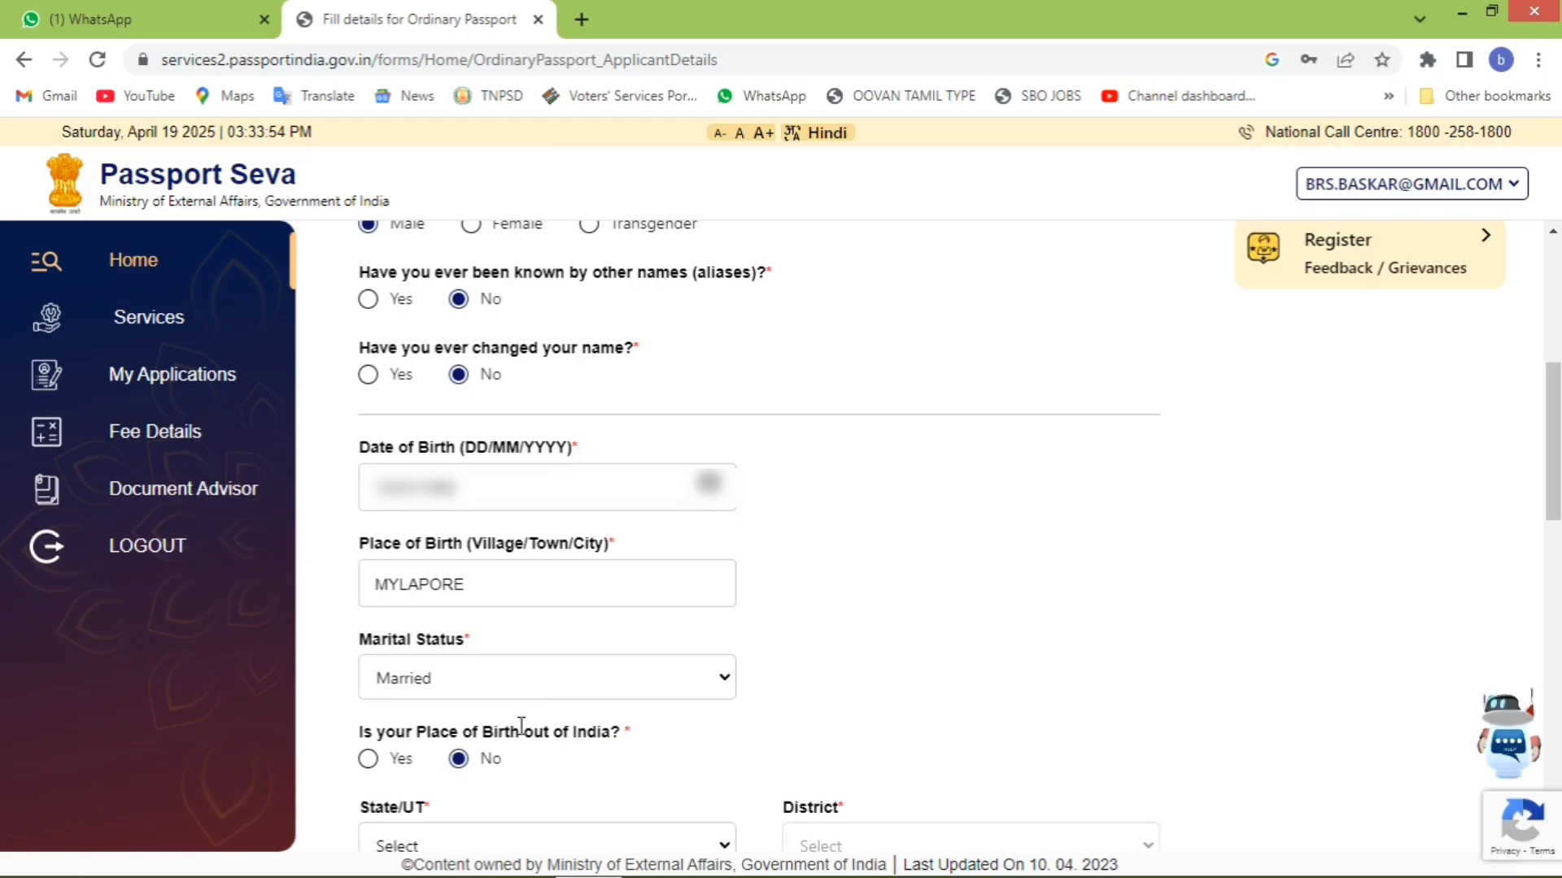
scroll(522, 726, down, 5)
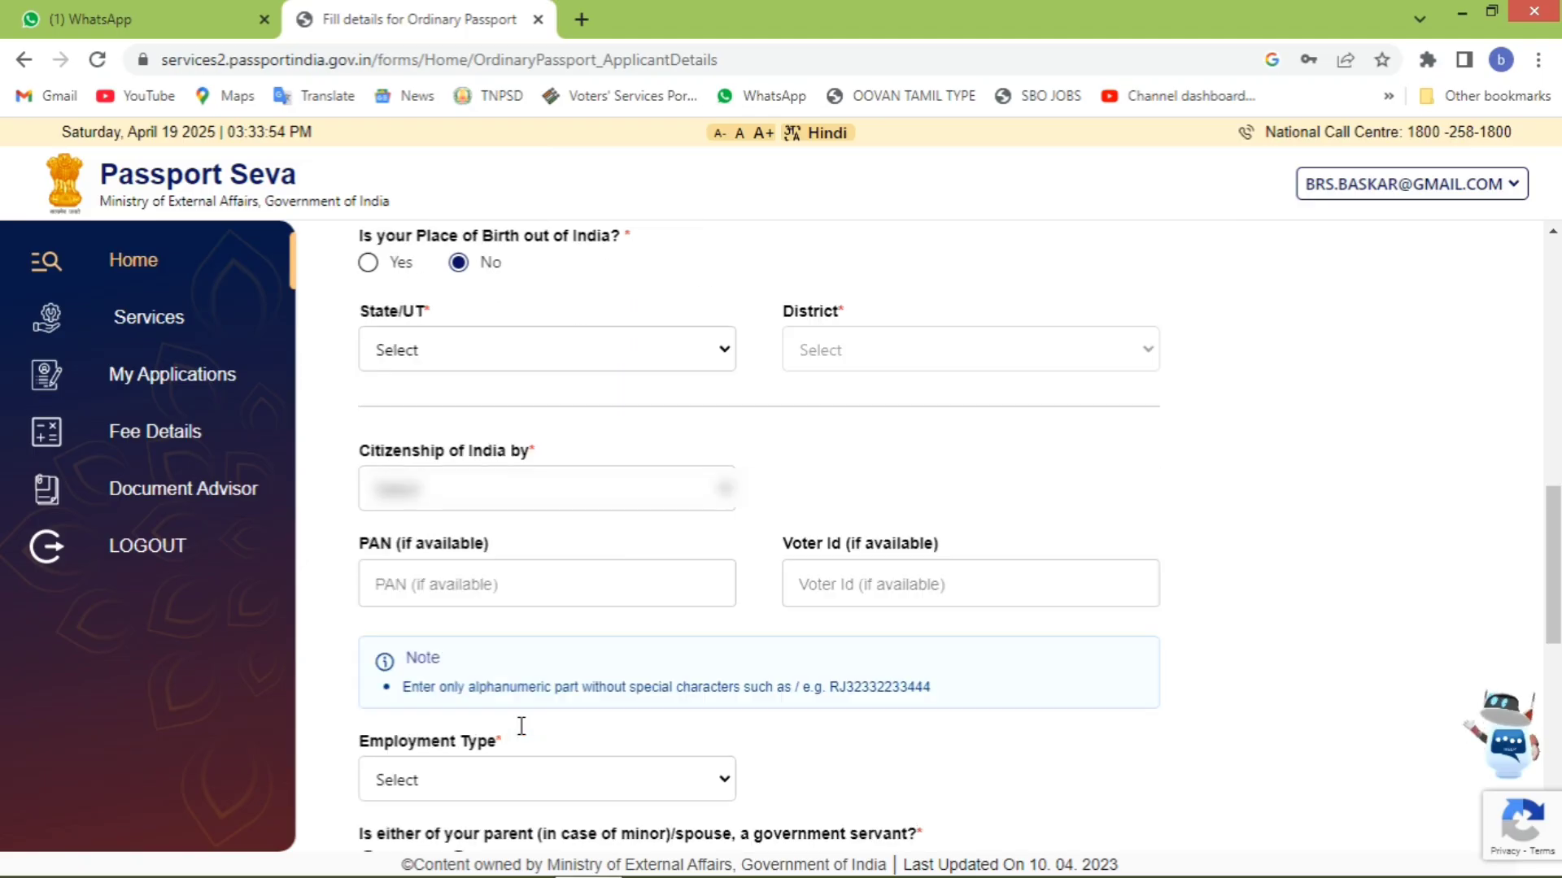
click(368, 262)
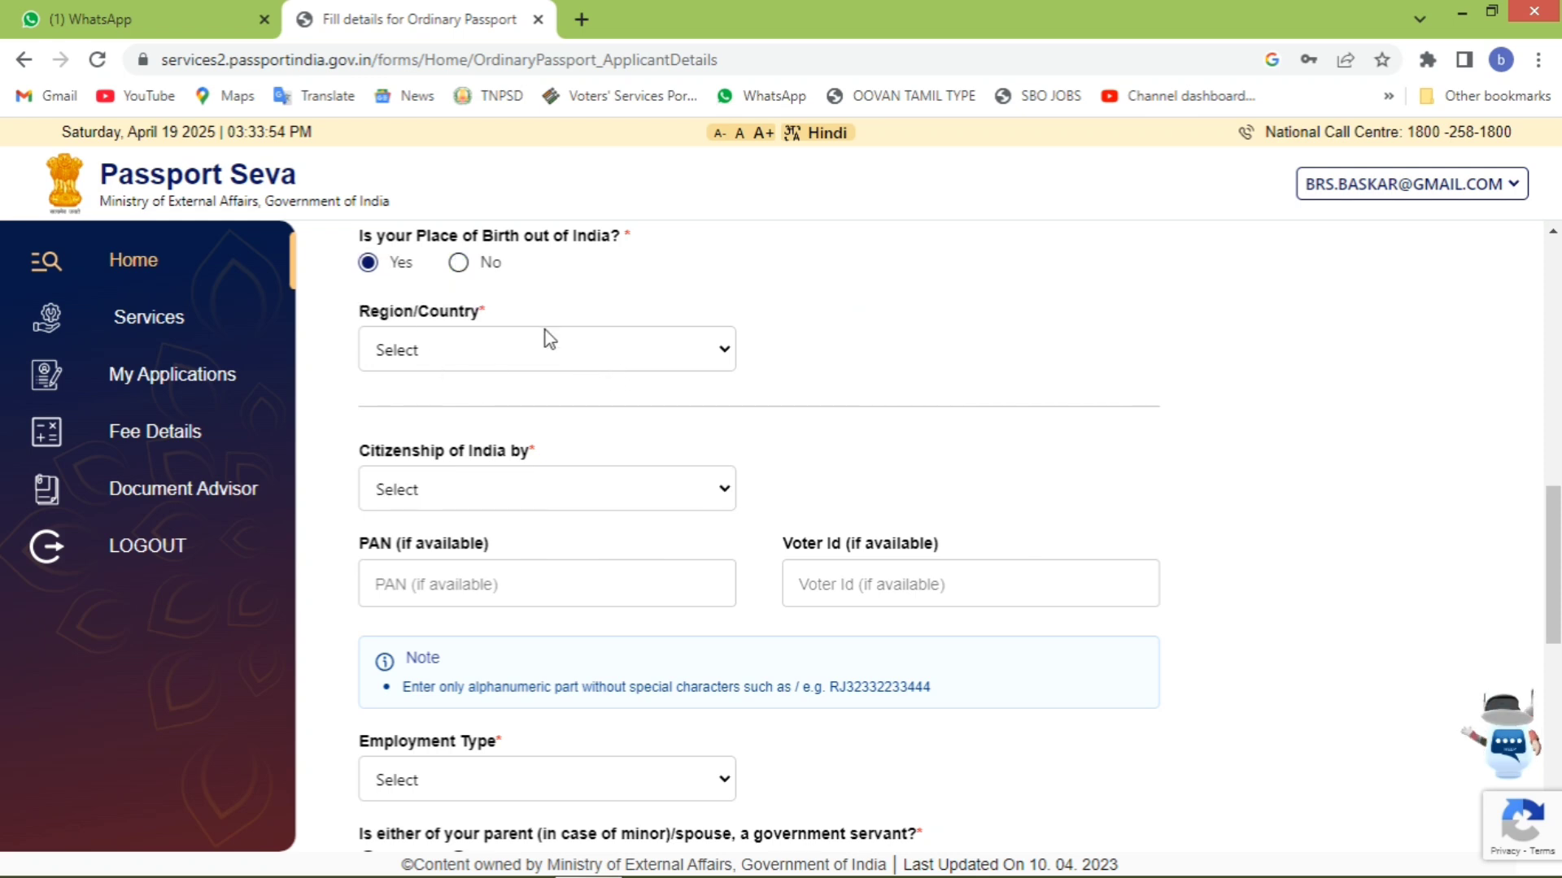
click(469, 264)
click(535, 350)
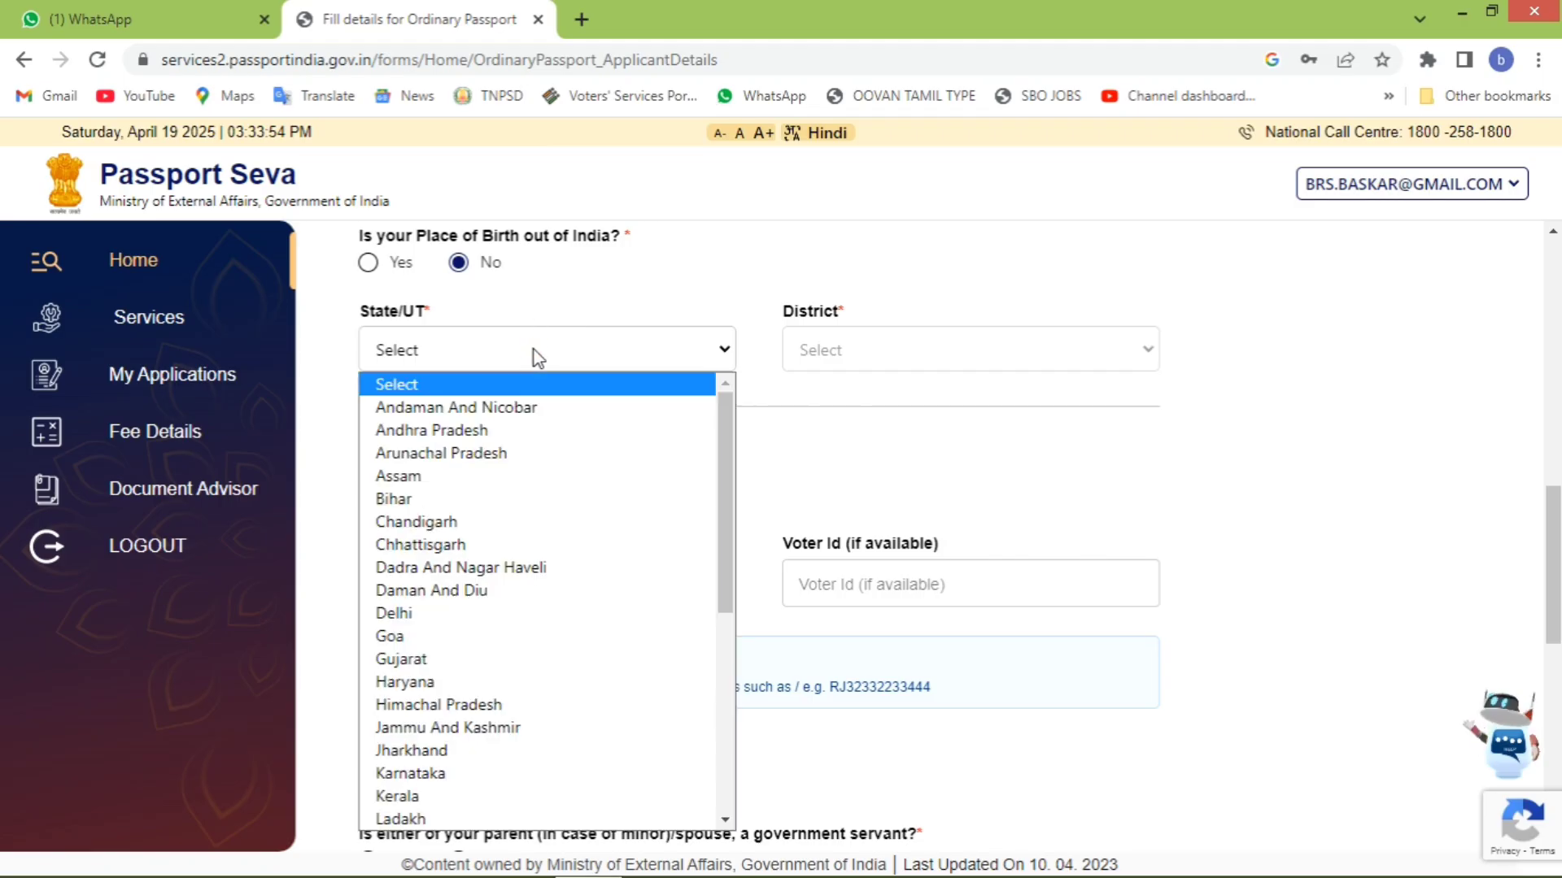
key(t)
key(Return)
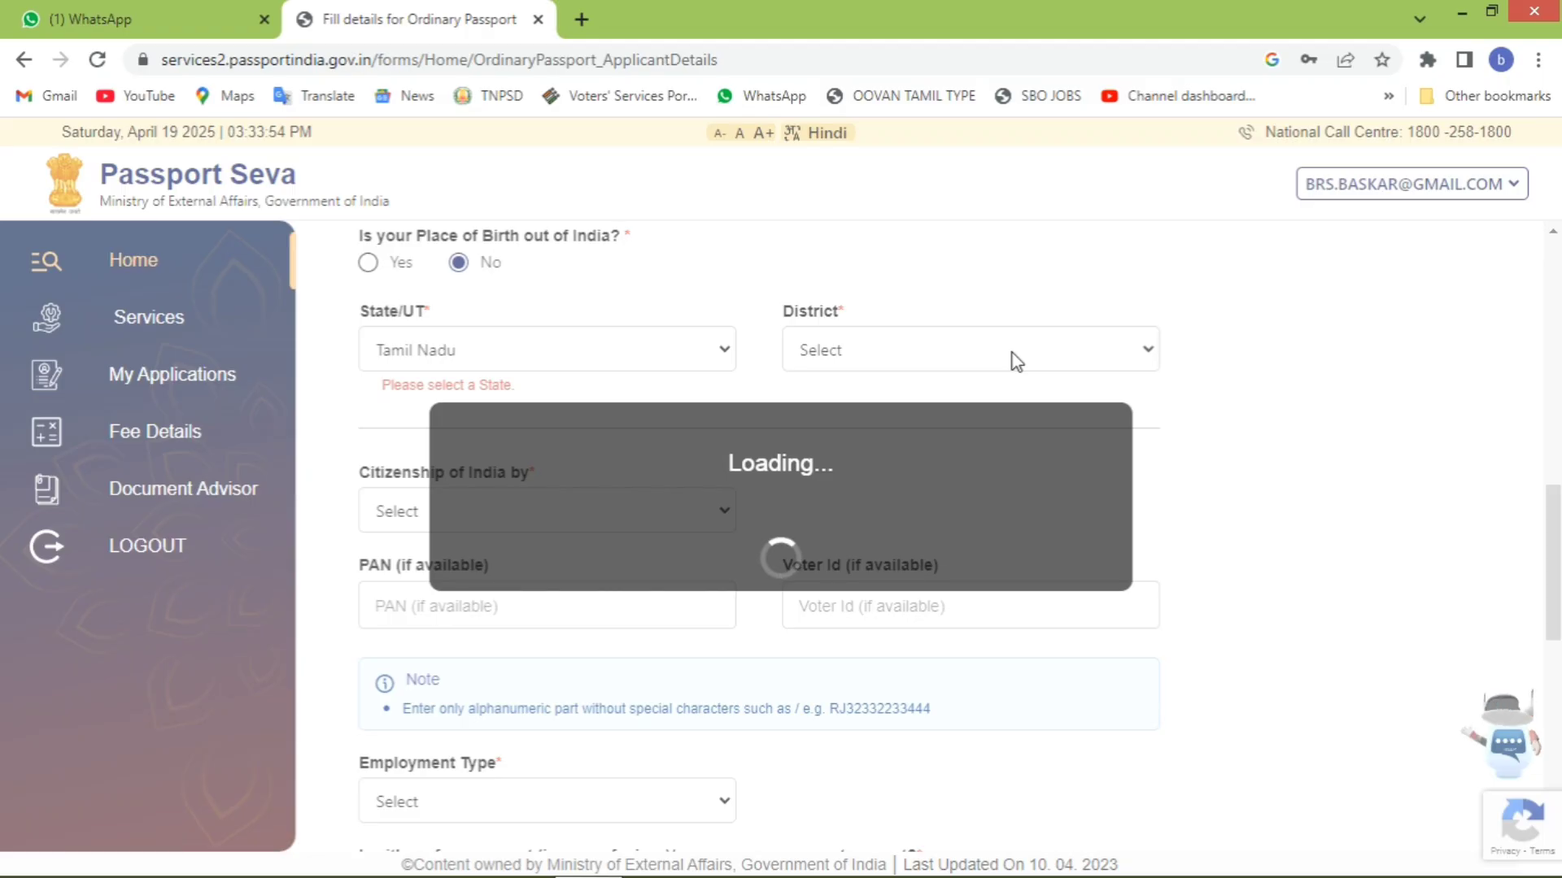
click(655, 488)
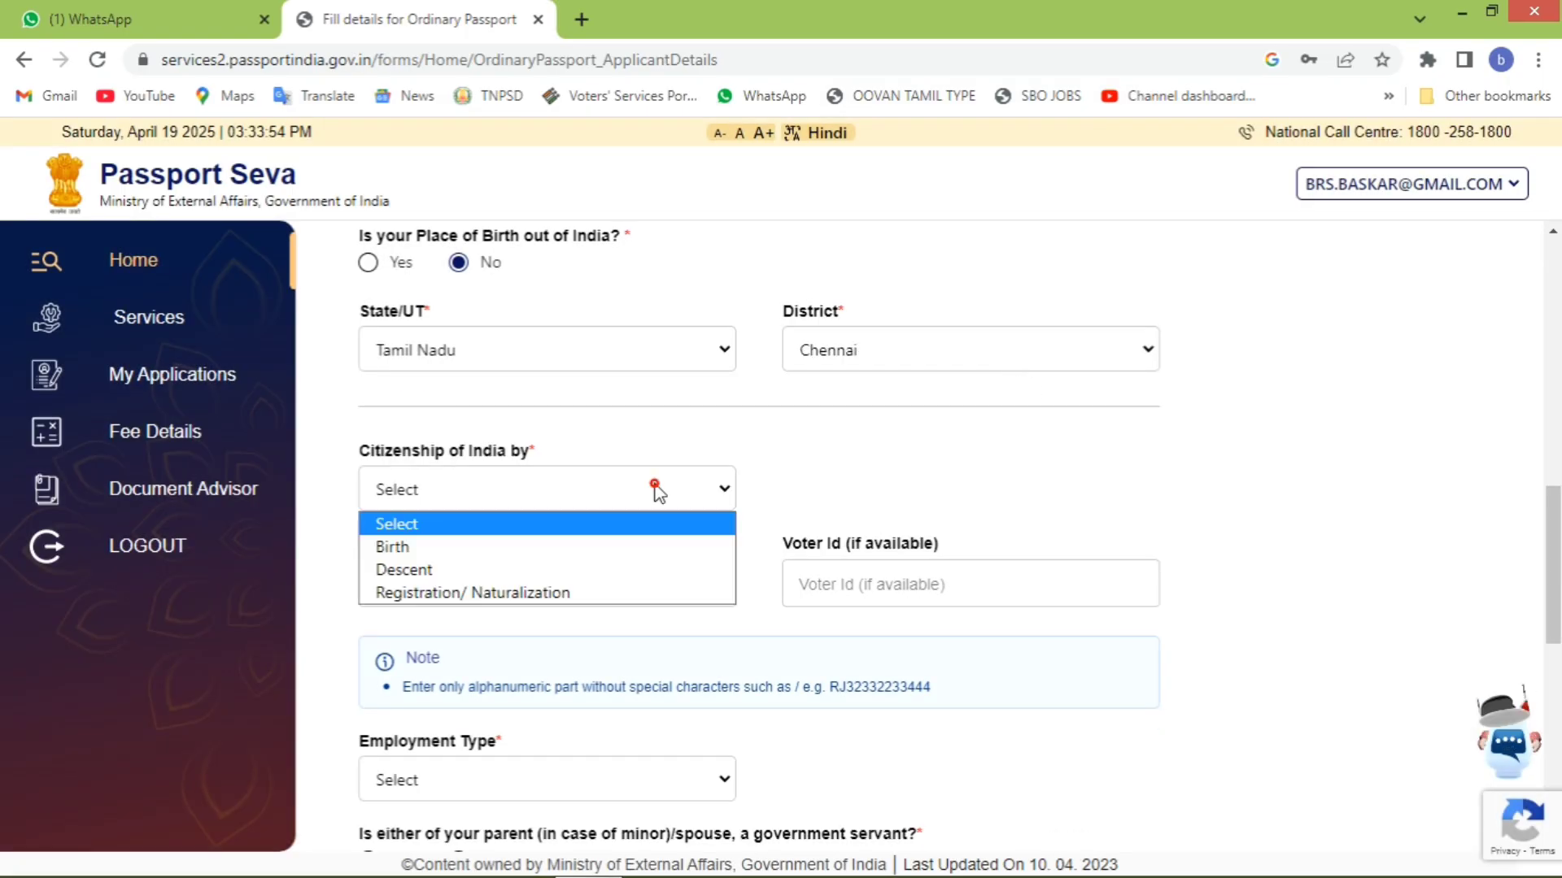
click(600, 552)
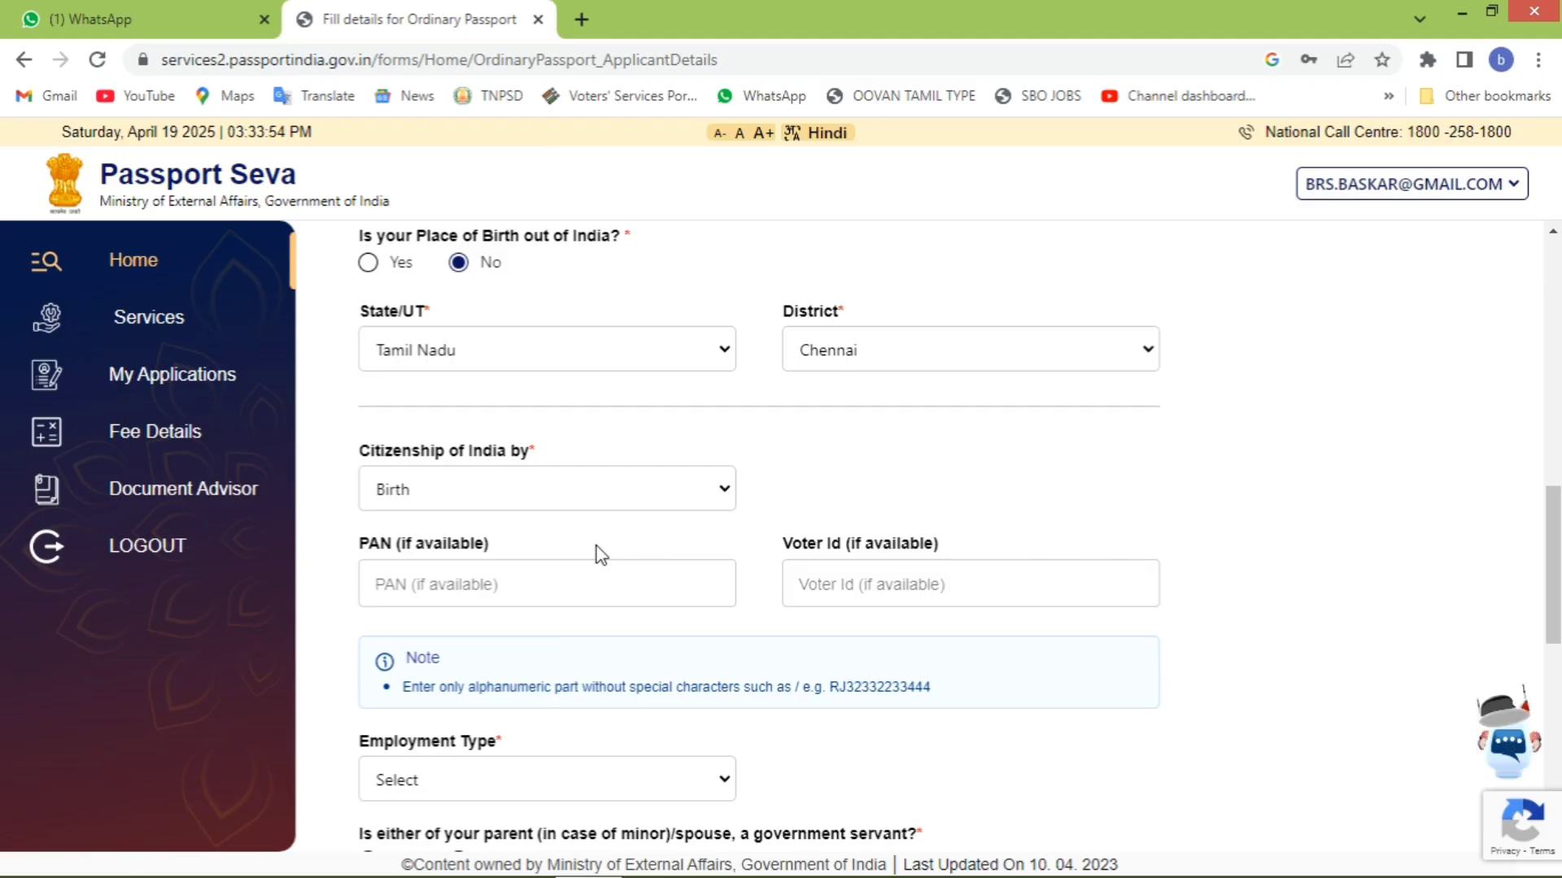
- Set employment to Others, no government-servant parent/spouse, education 7th Pass Or Less, and Non-ECR Yes
scroll(592, 614, down, 5)
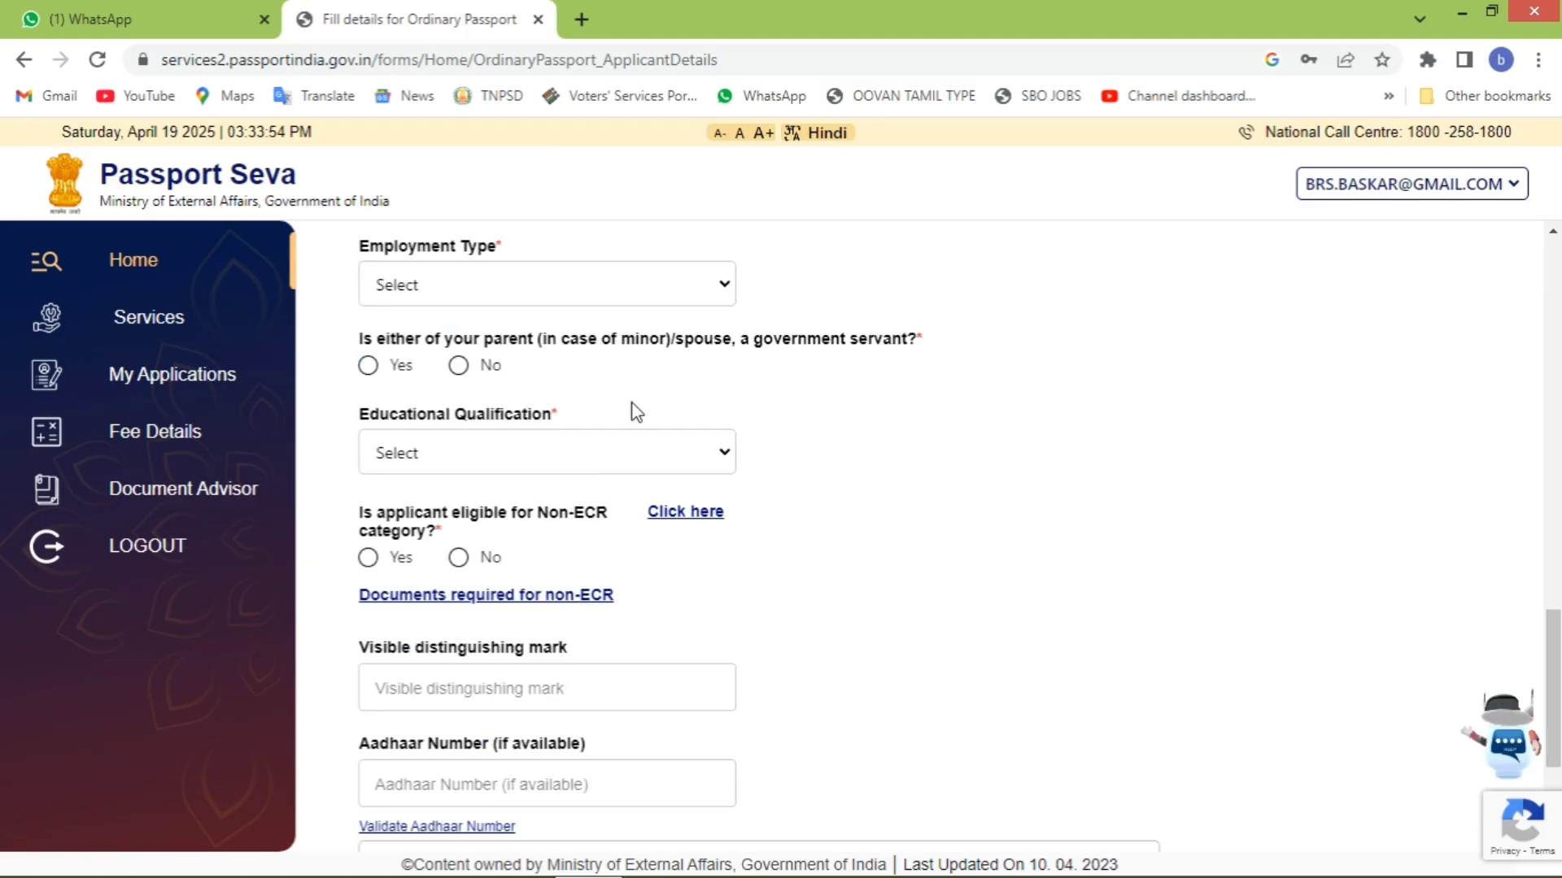
click(593, 298)
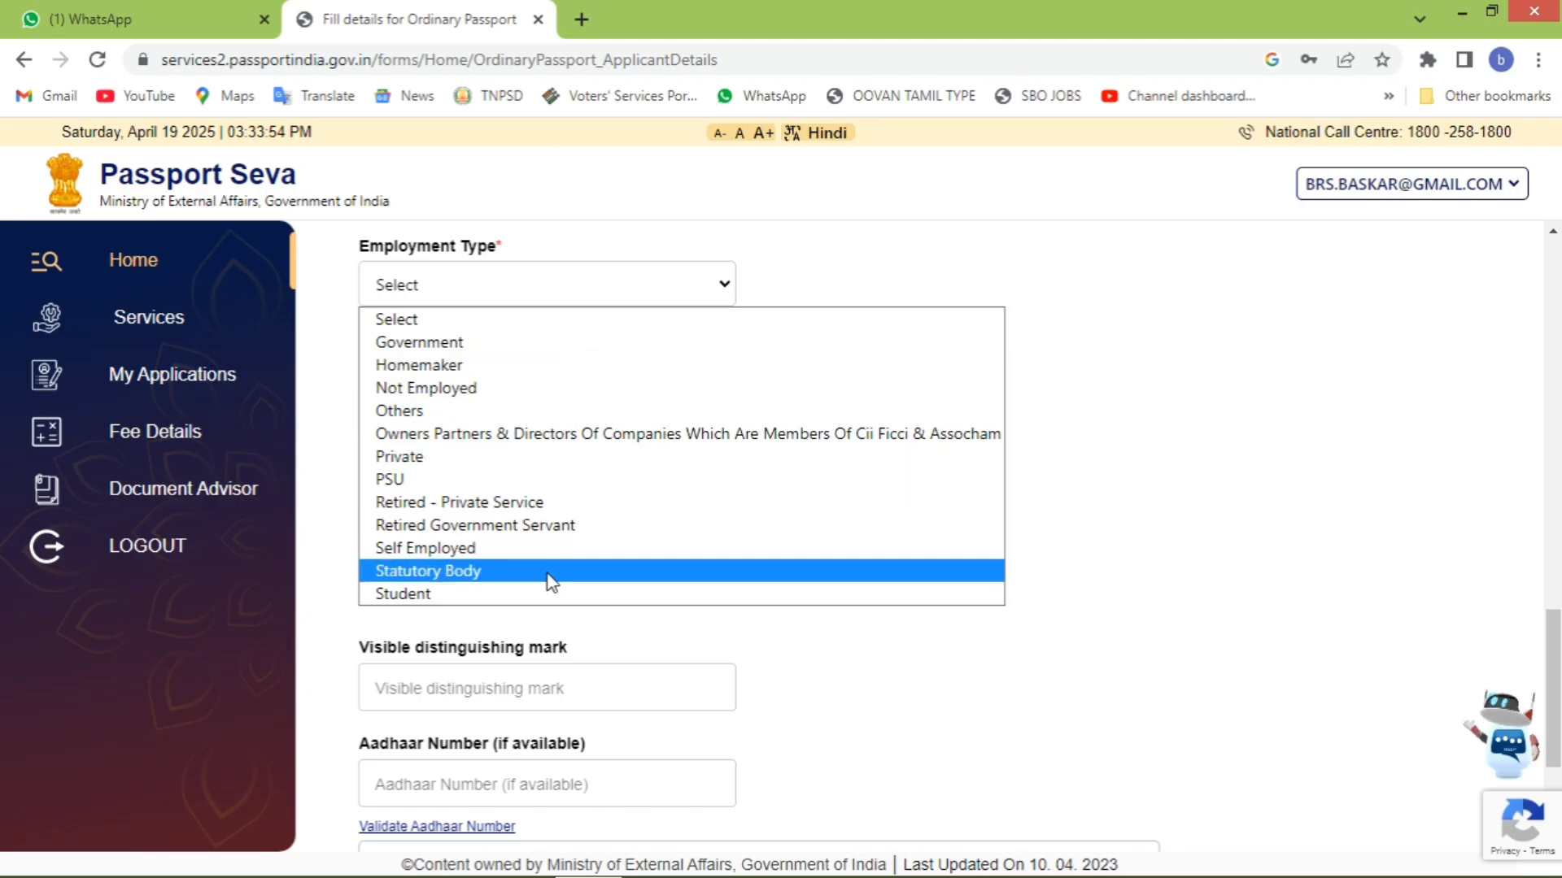
click(492, 411)
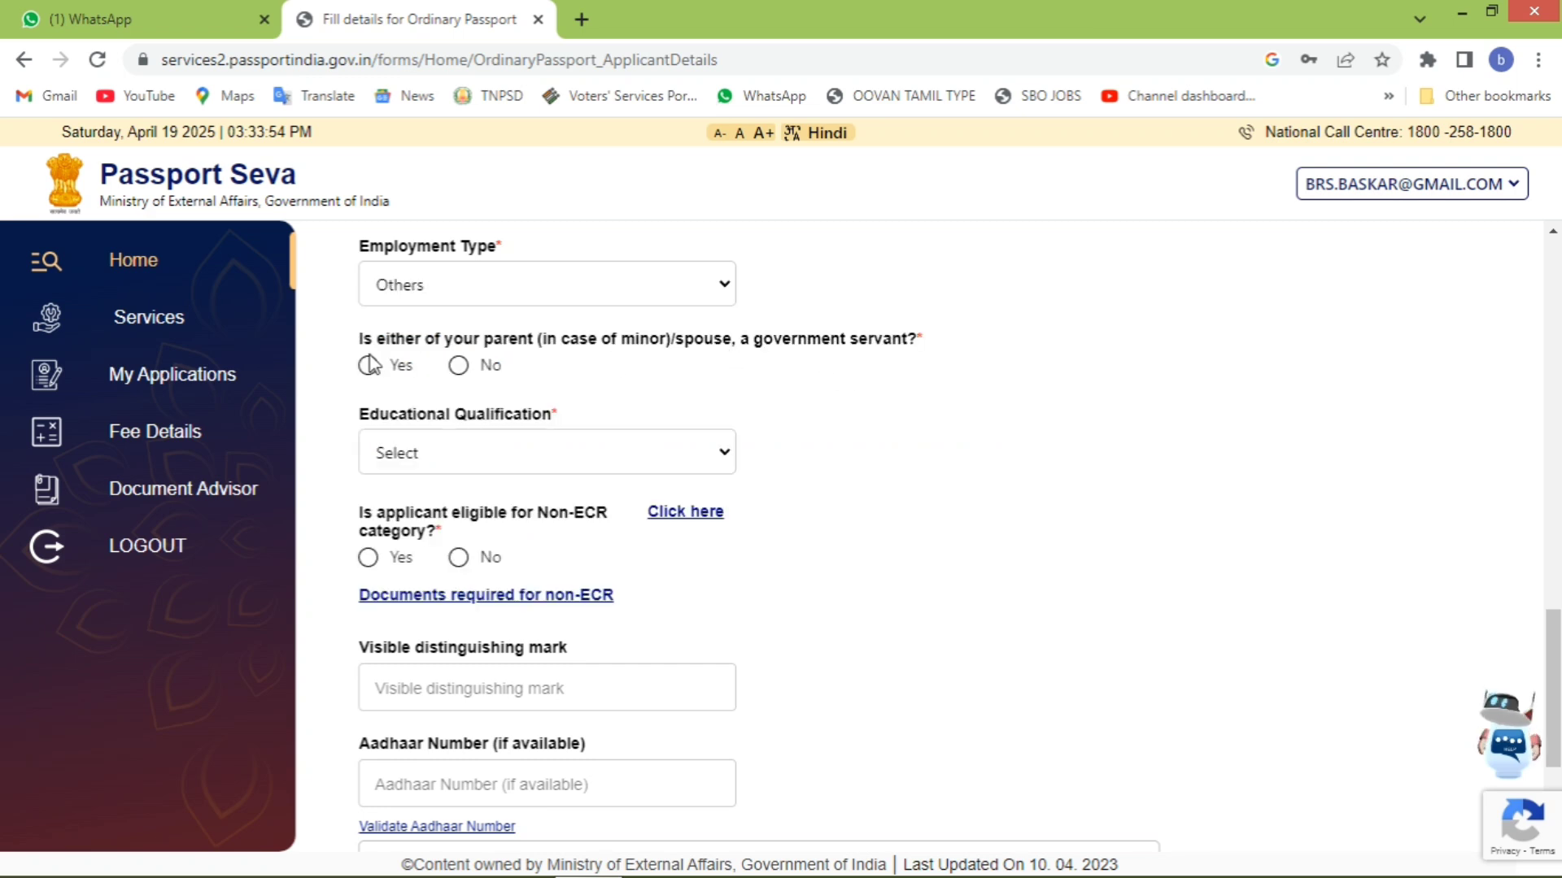
click(476, 371)
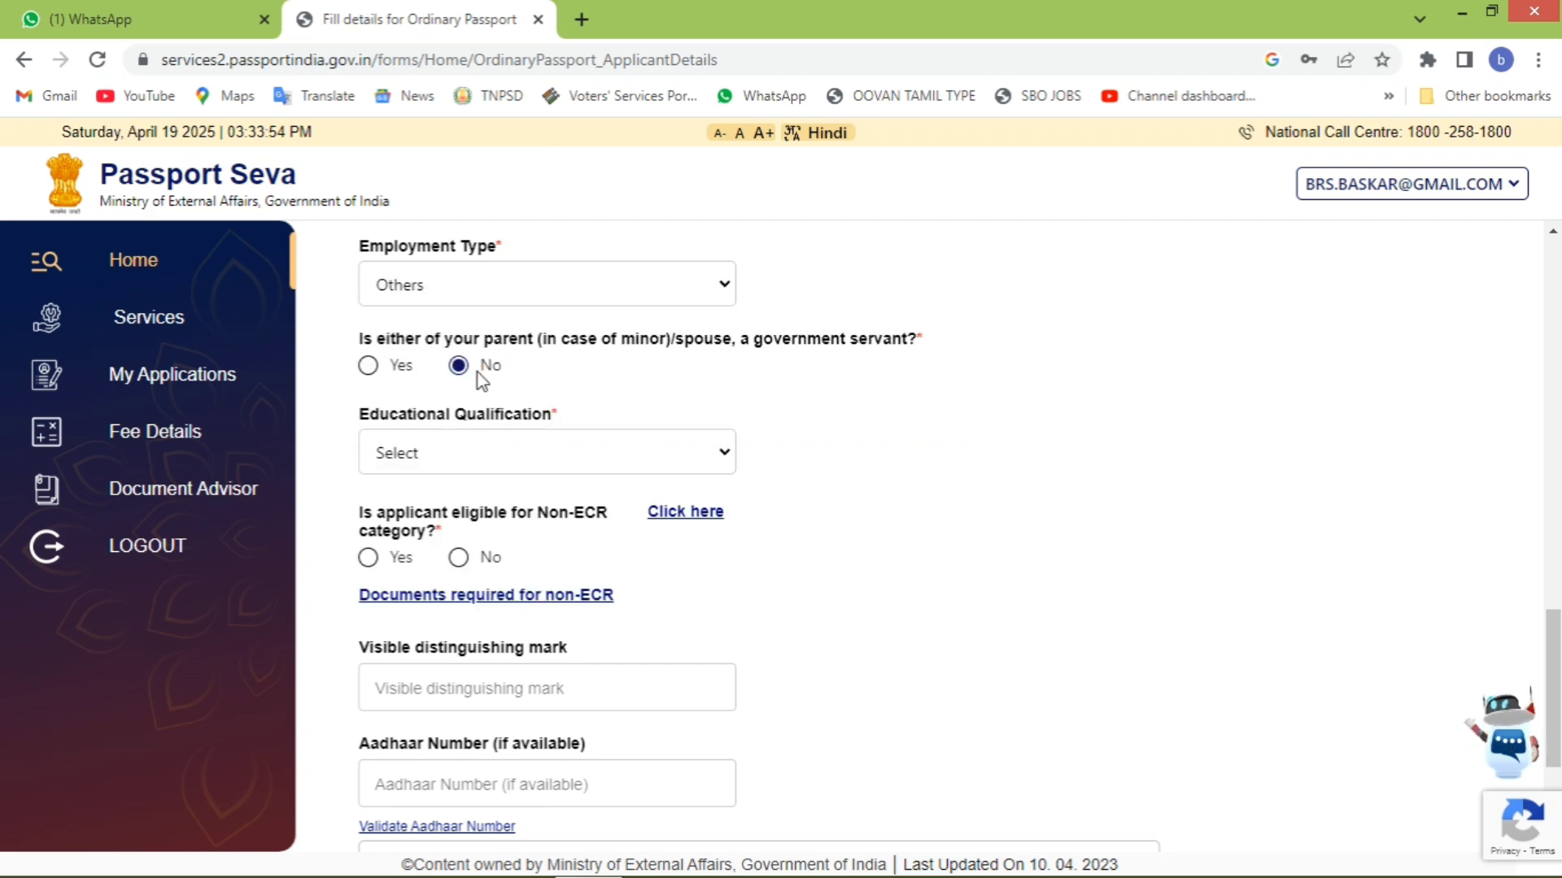
click(466, 457)
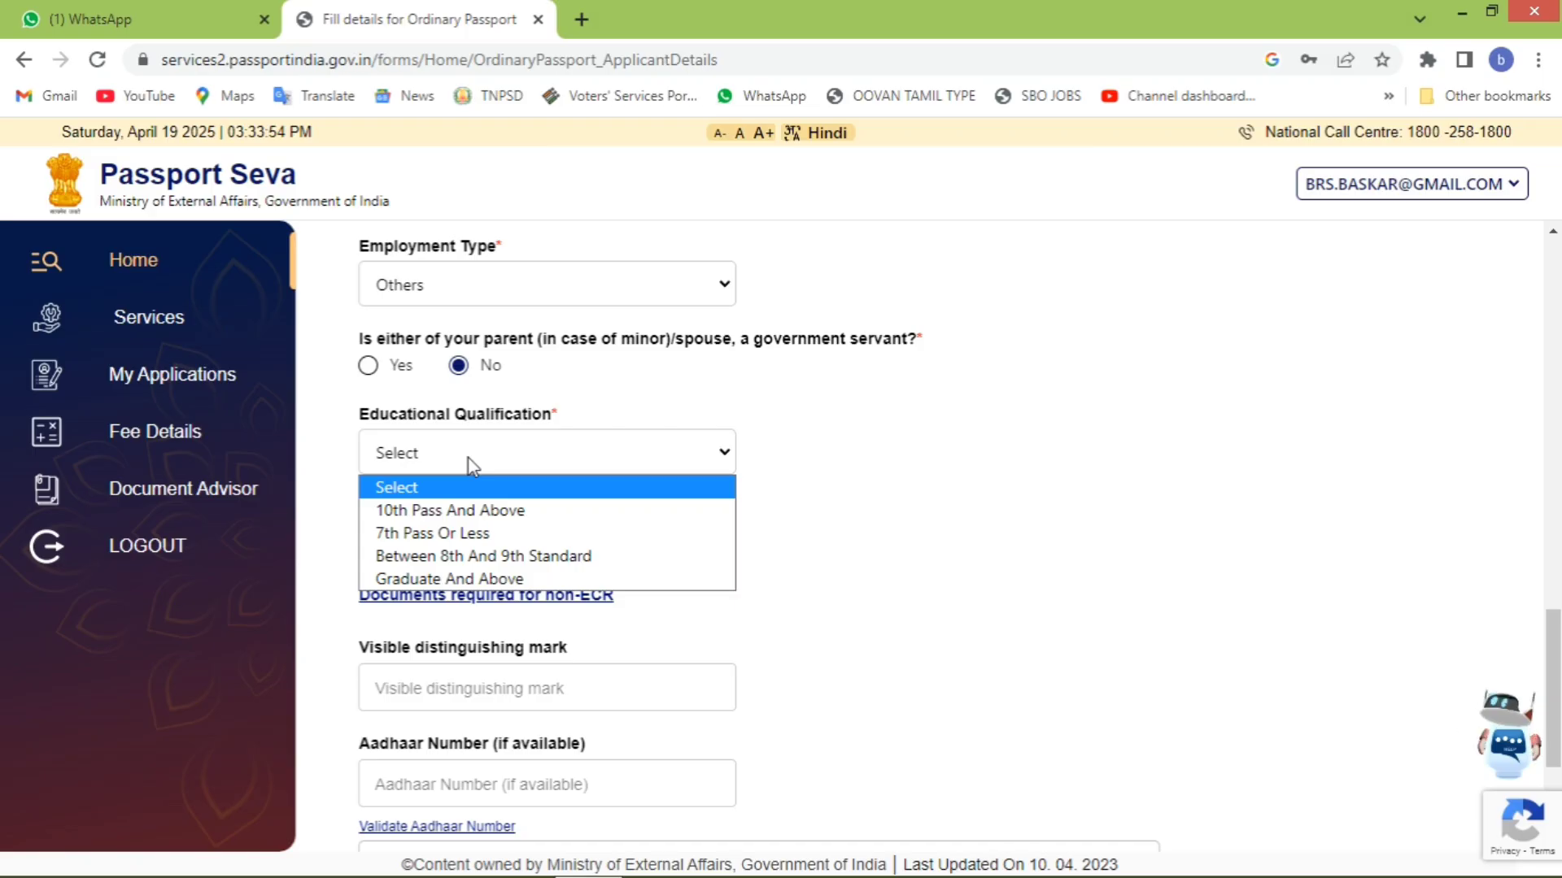
click(502, 534)
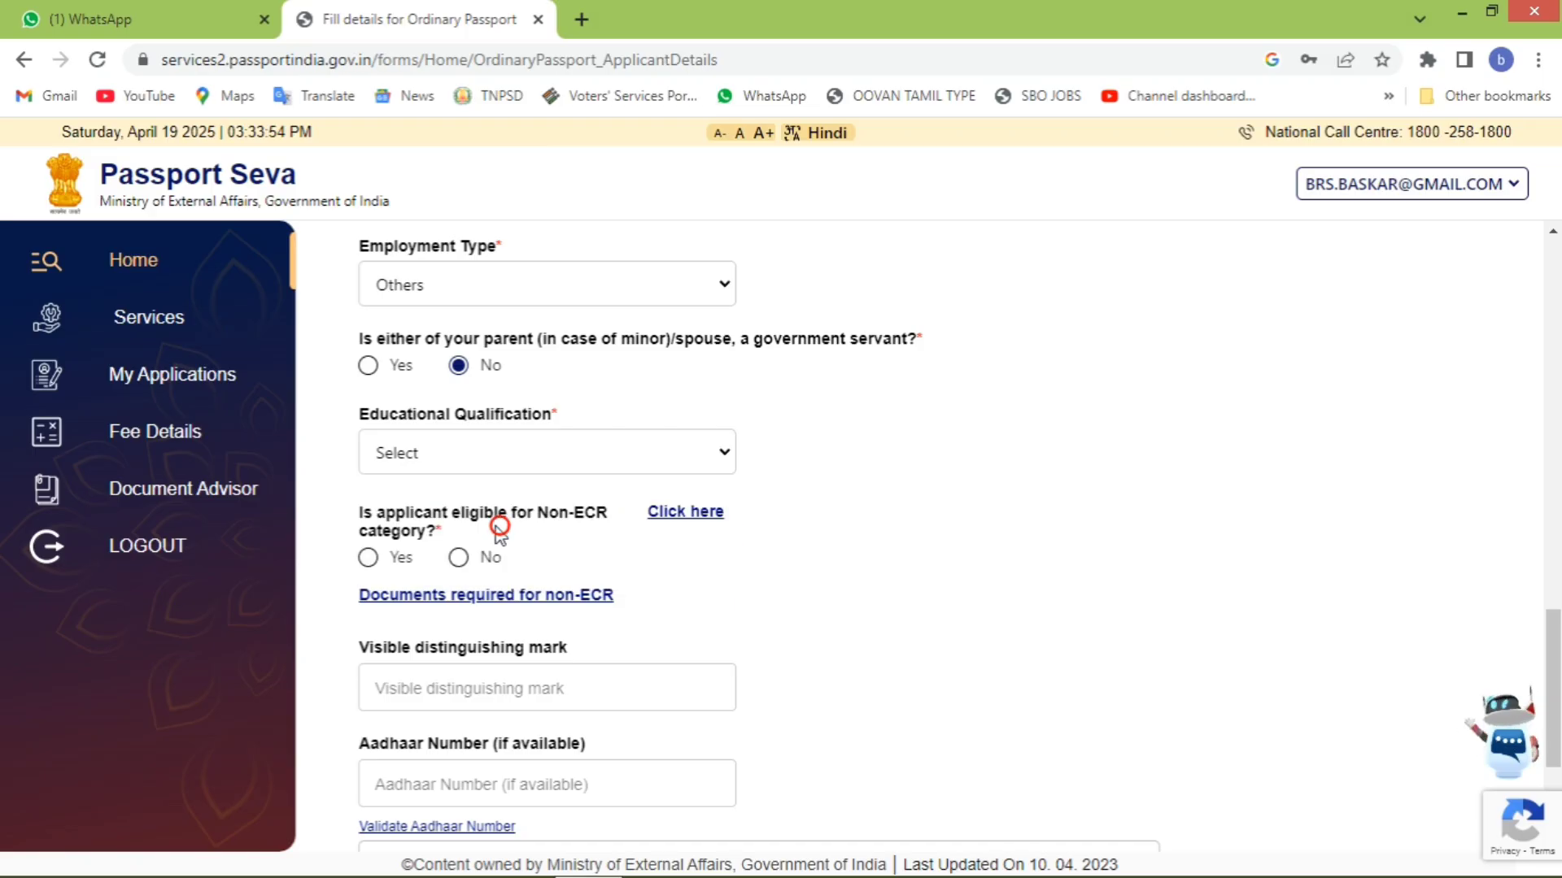
click(368, 557)
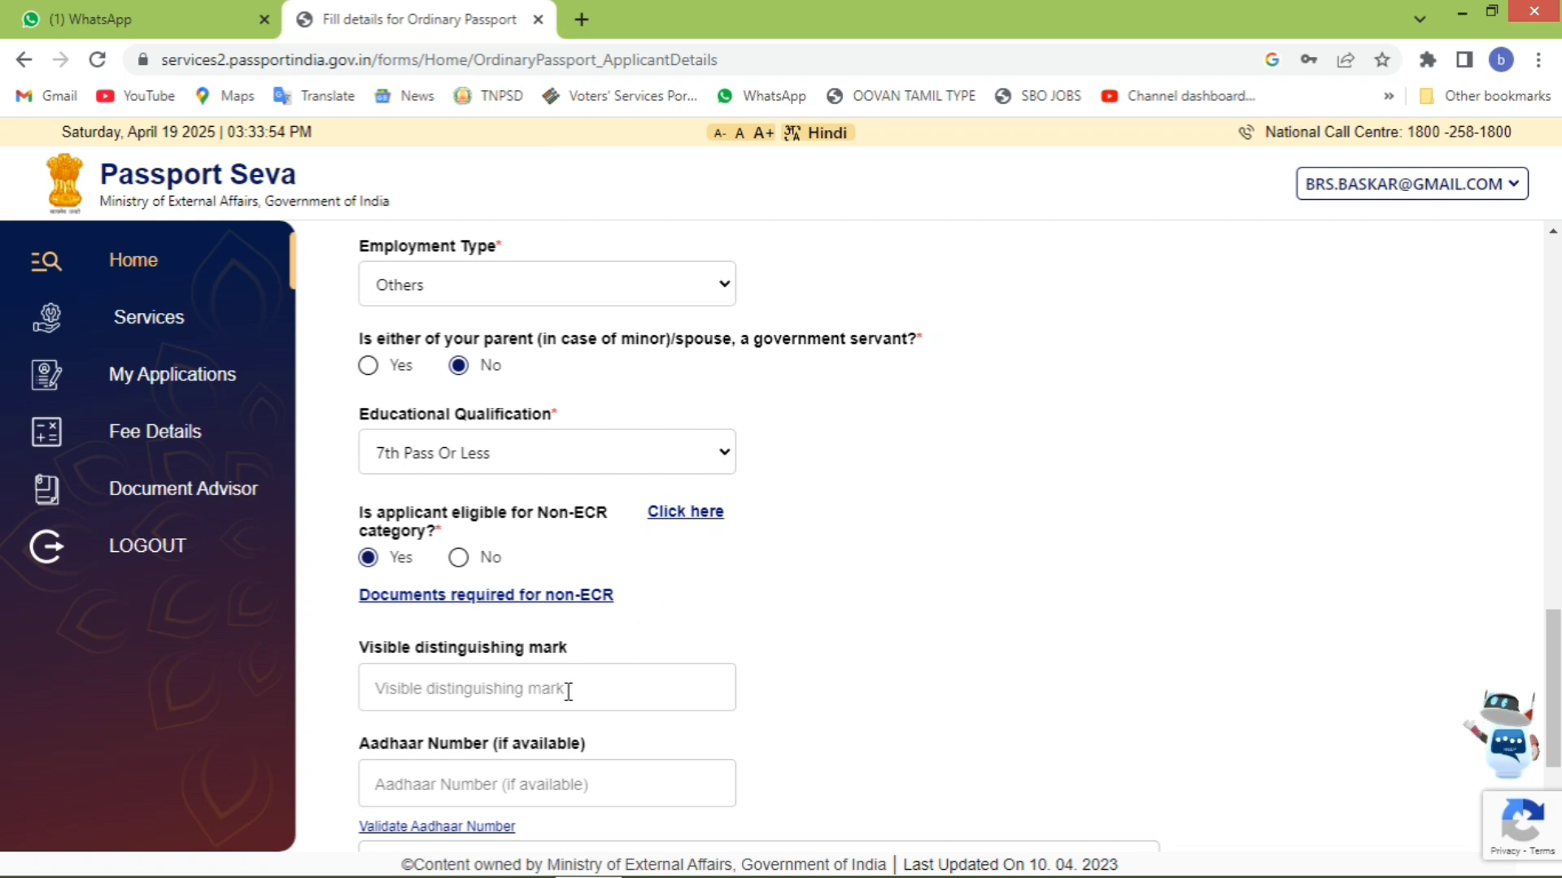
- Paste the Aadhaar number, agree to the Aadhaar consent, and save the applicant details
scroll(570, 693, down, 3)
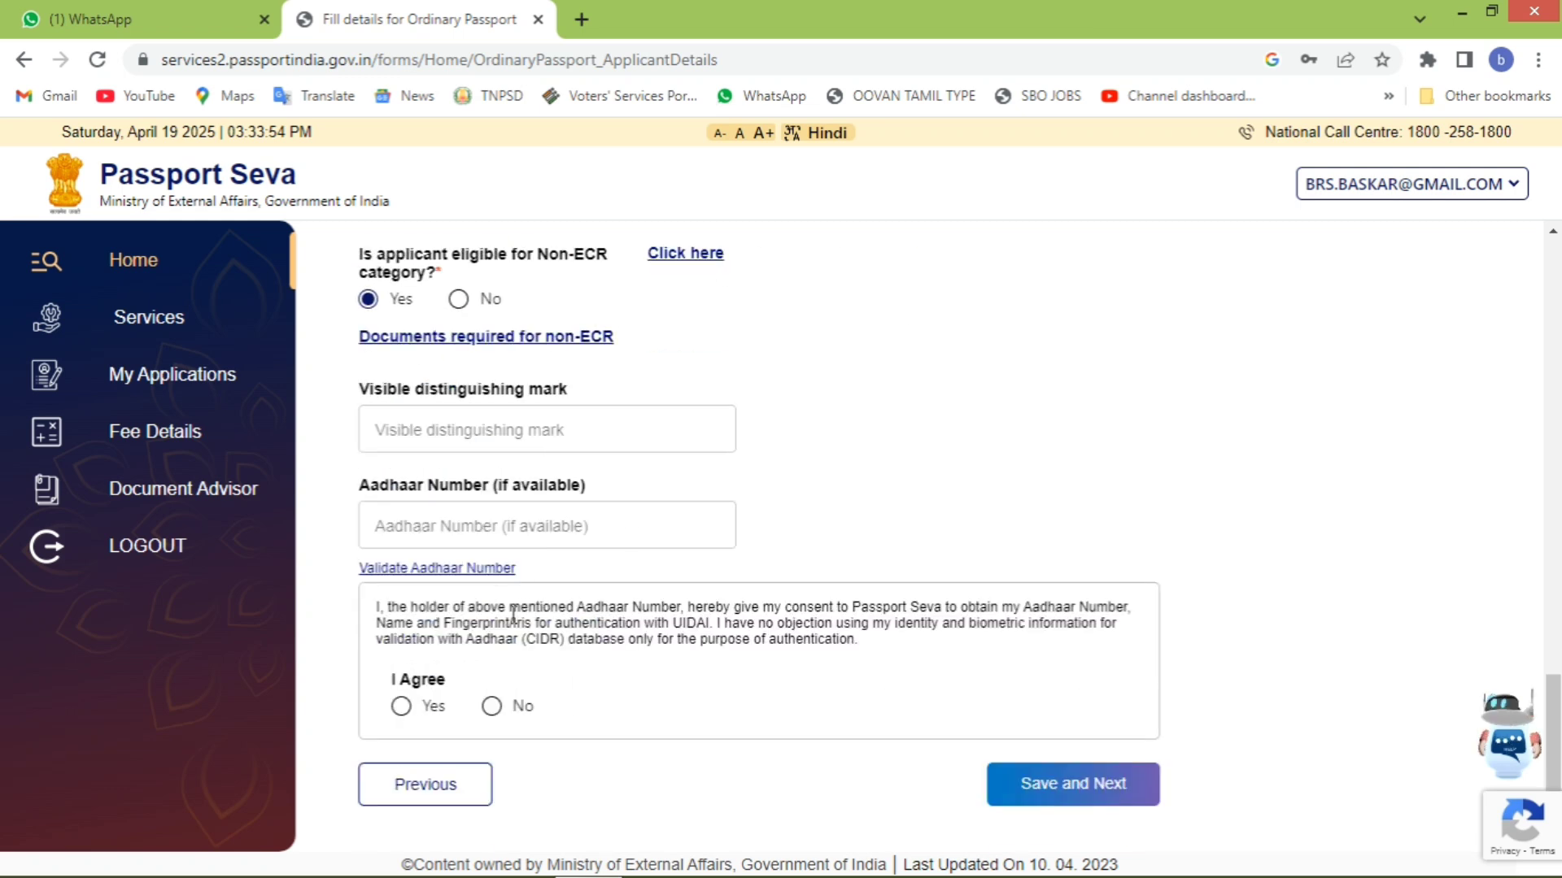
click(531, 523)
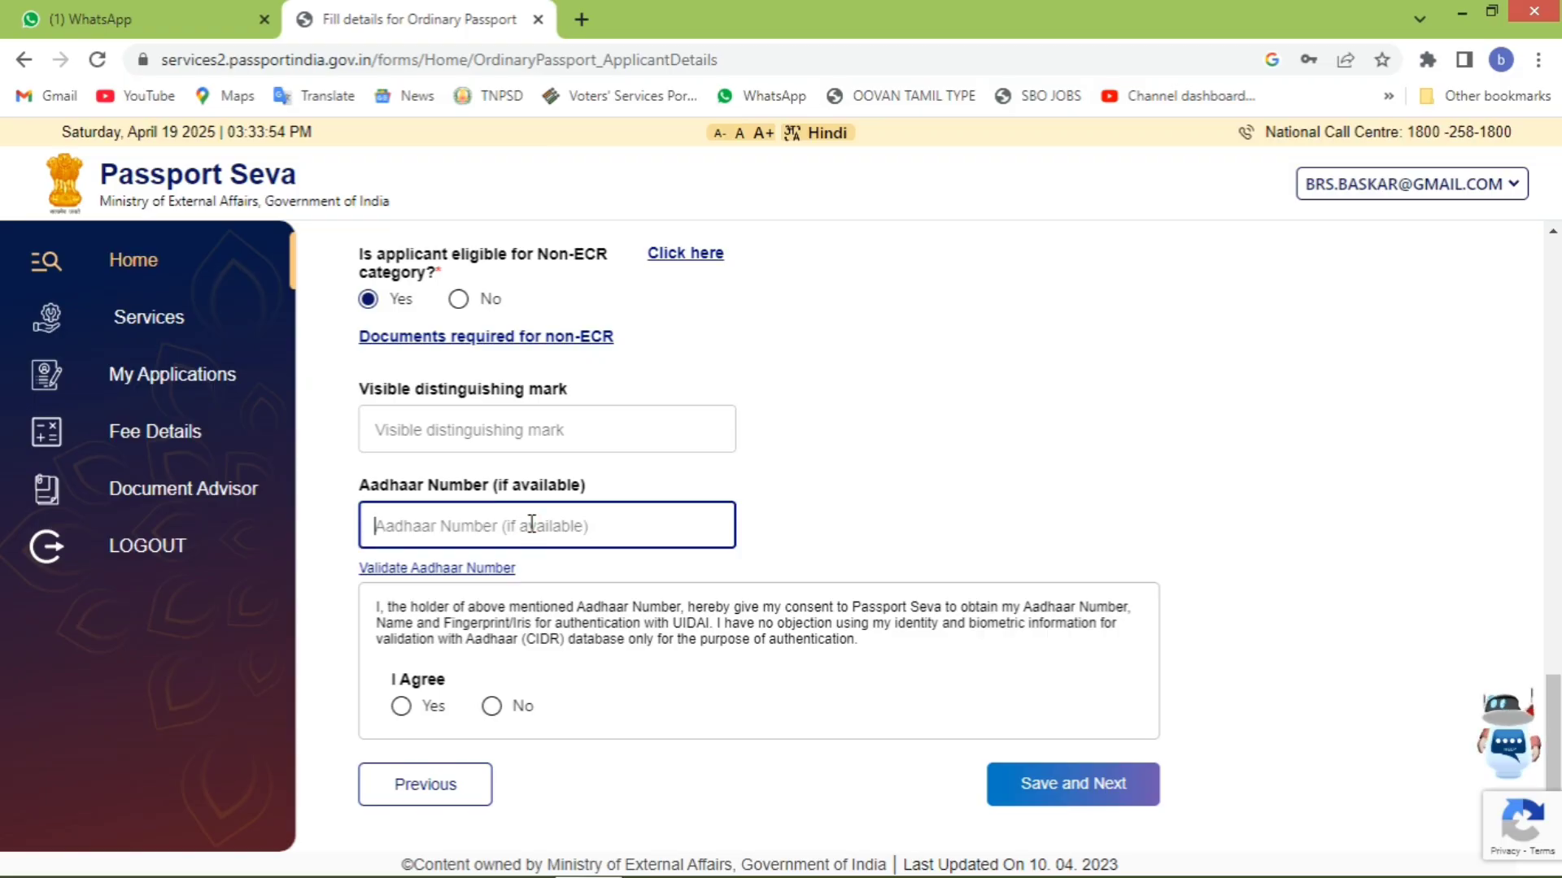
key(ctrl+v)
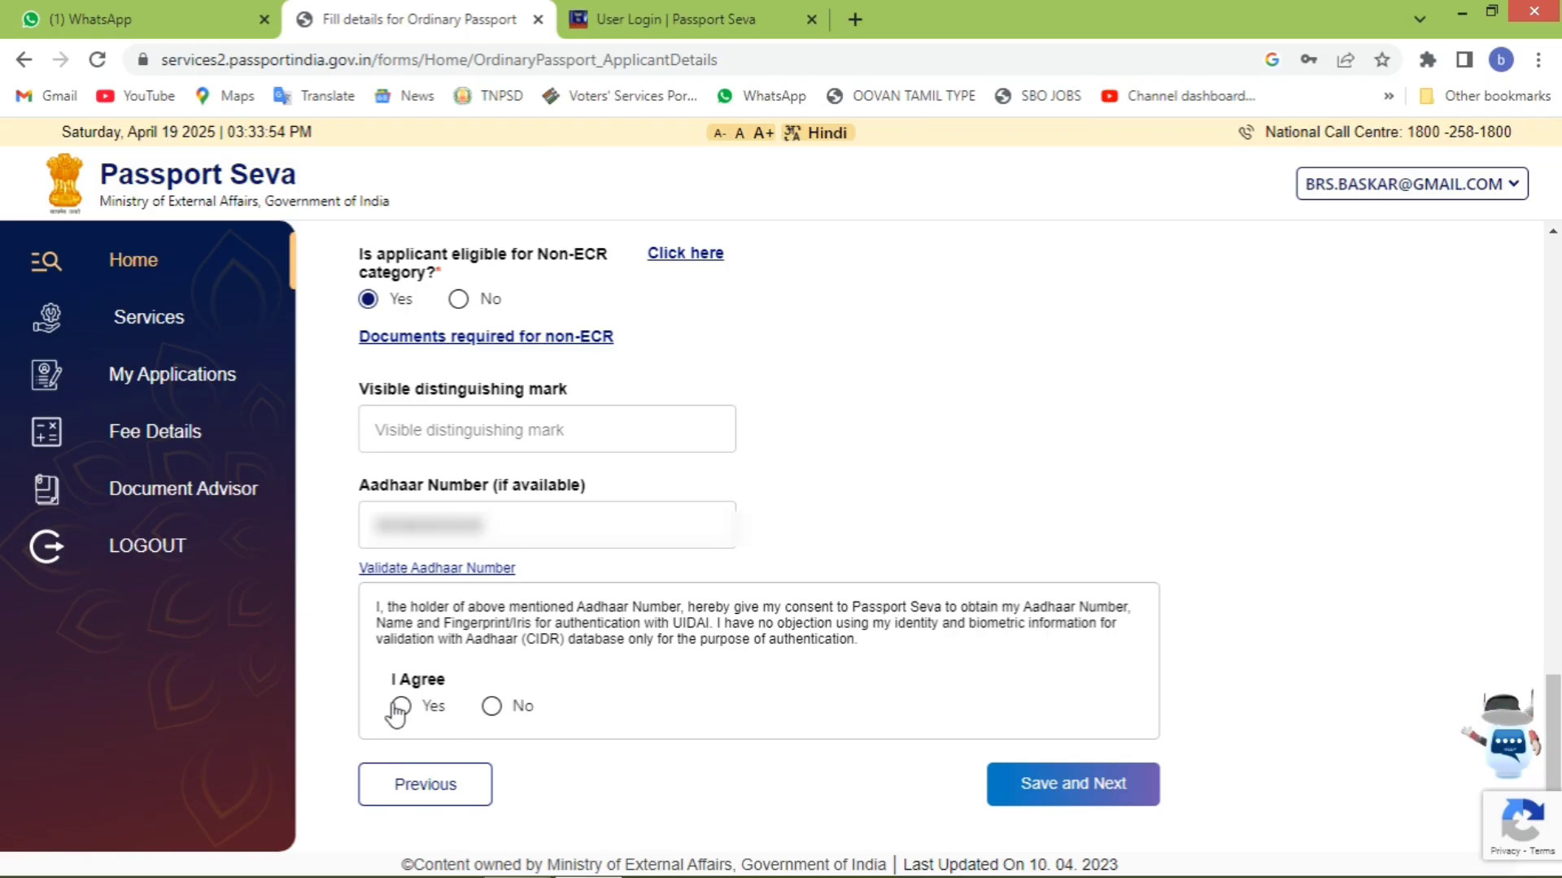
click(399, 705)
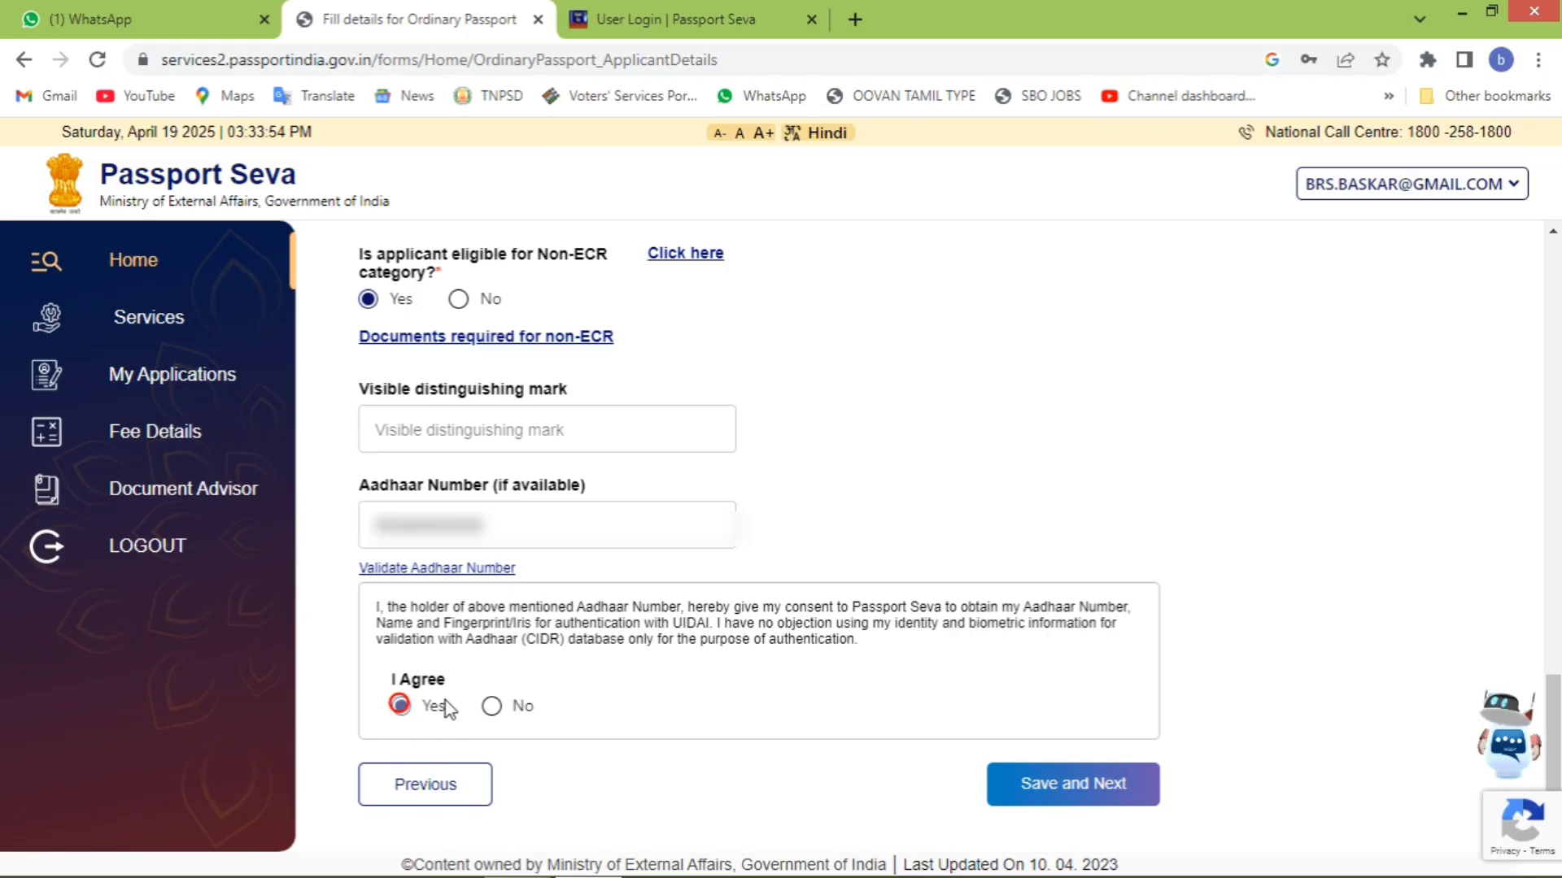
click(1090, 793)
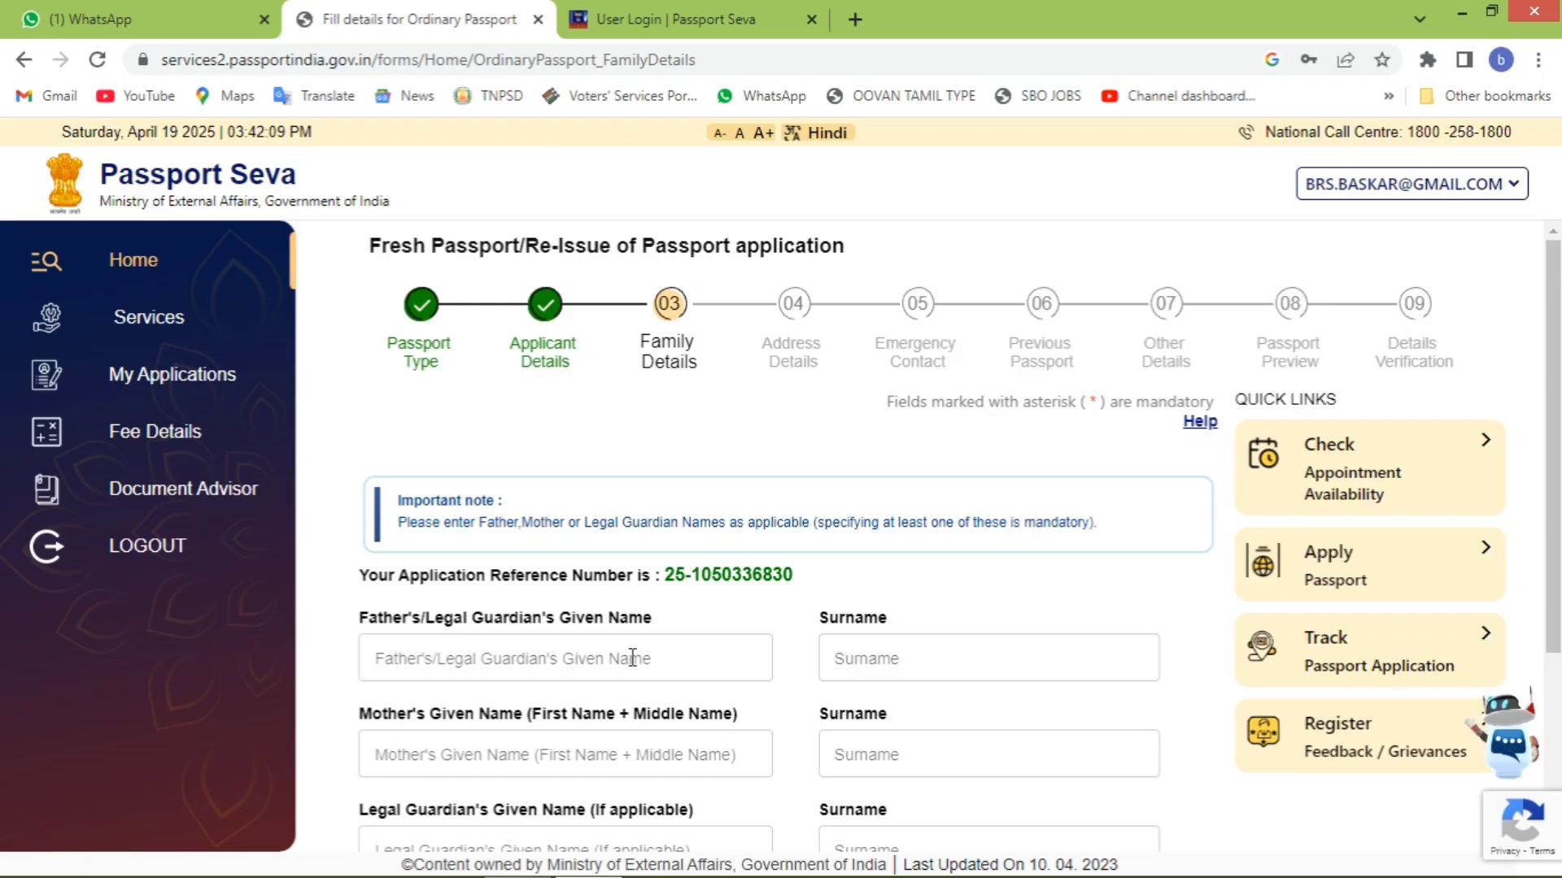
- Enter the father's given name and move on to the mother's given name
scroll(586, 716, down, 3)
click(665, 392)
text(MU)
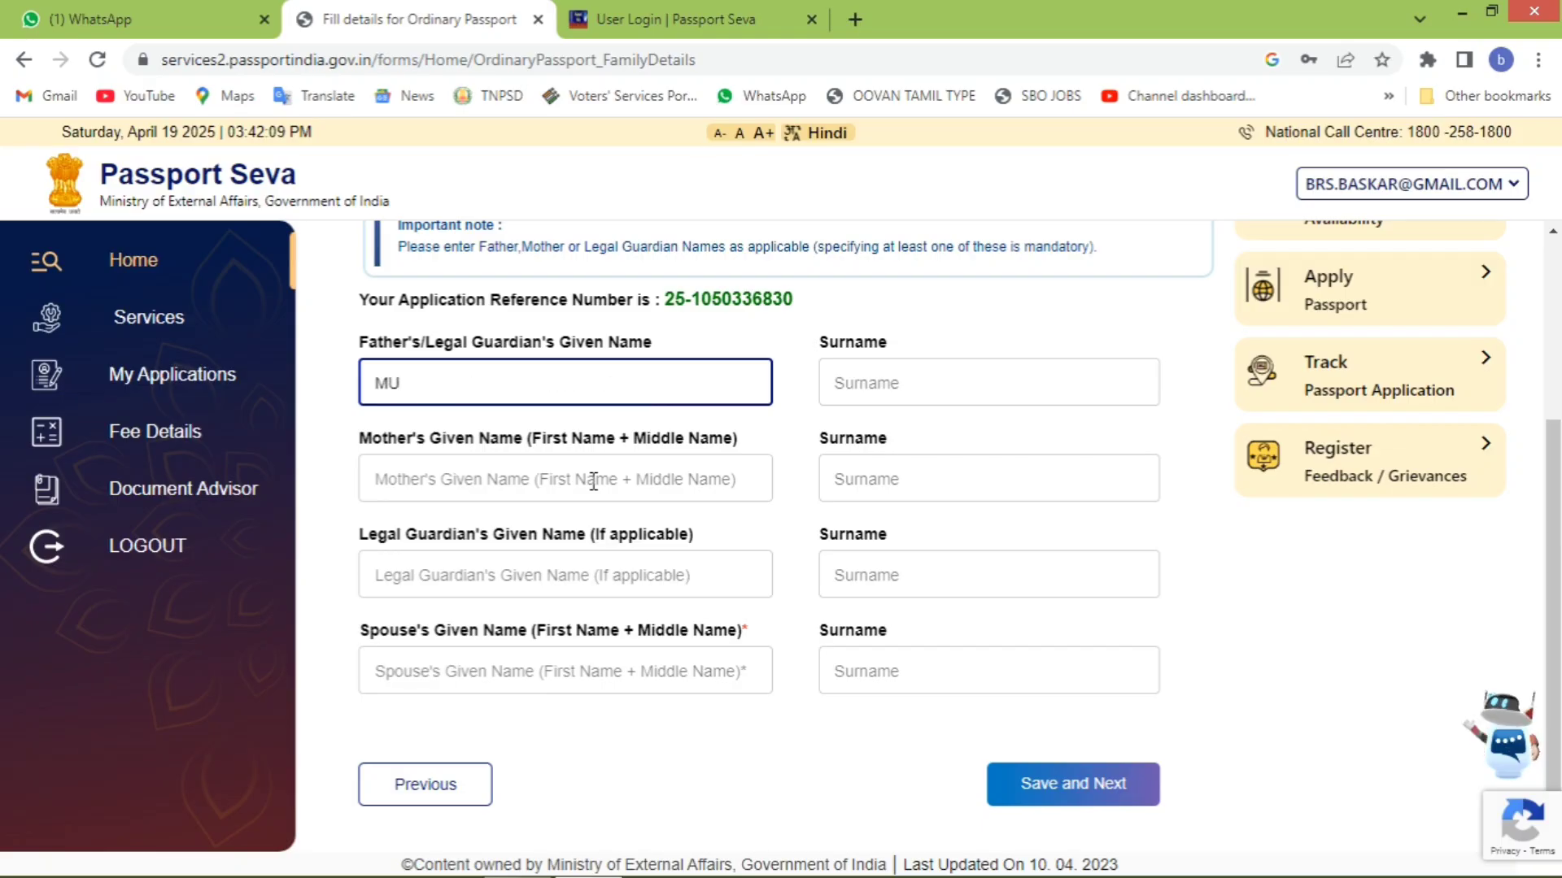
text(NUSWA)
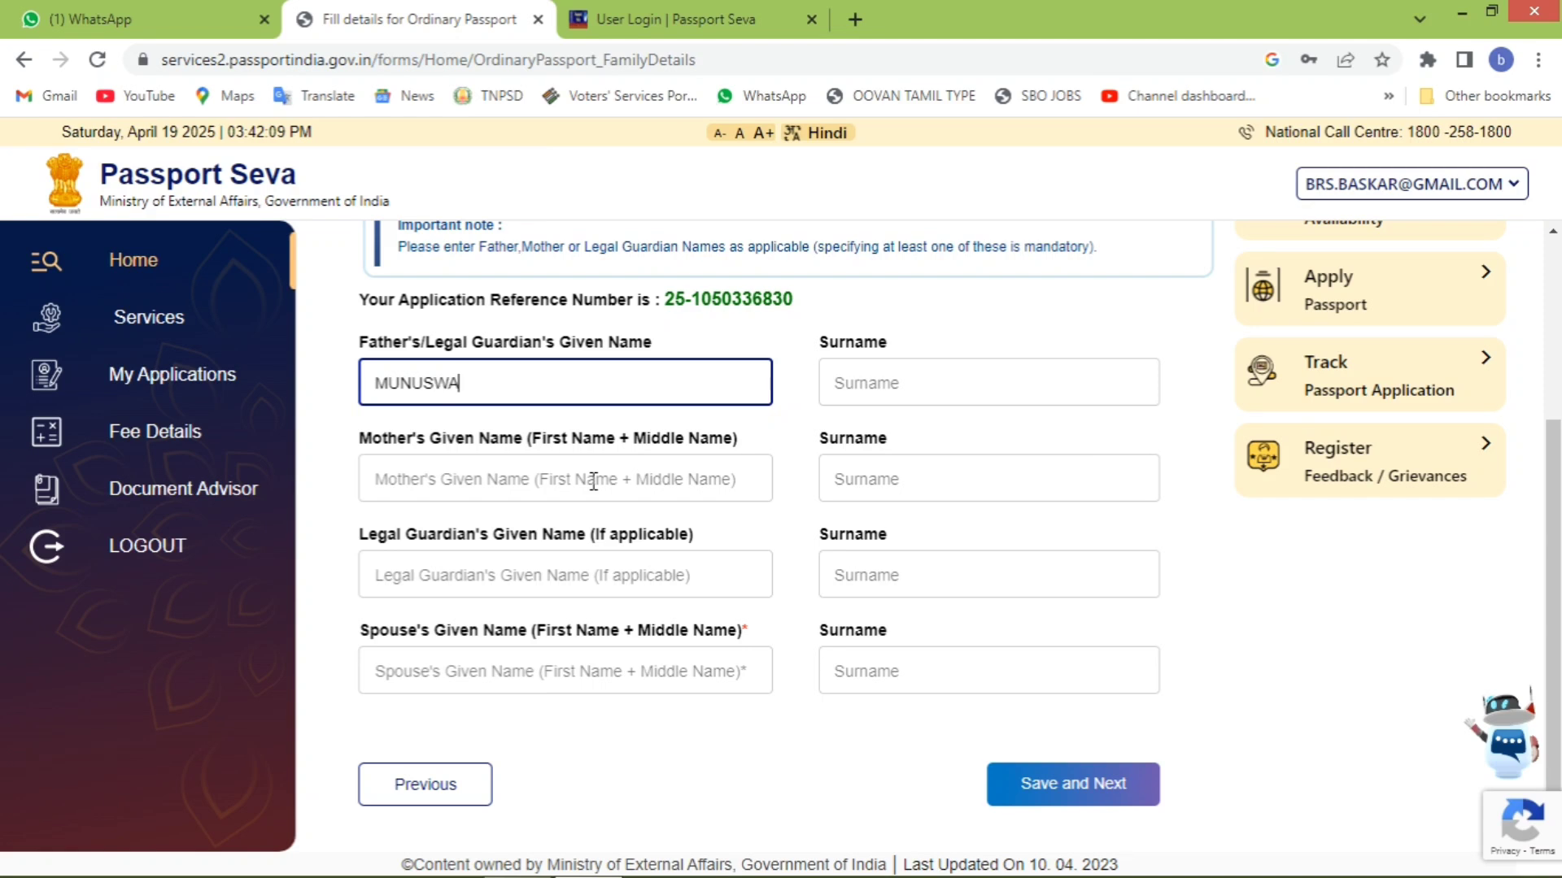
text(MY)
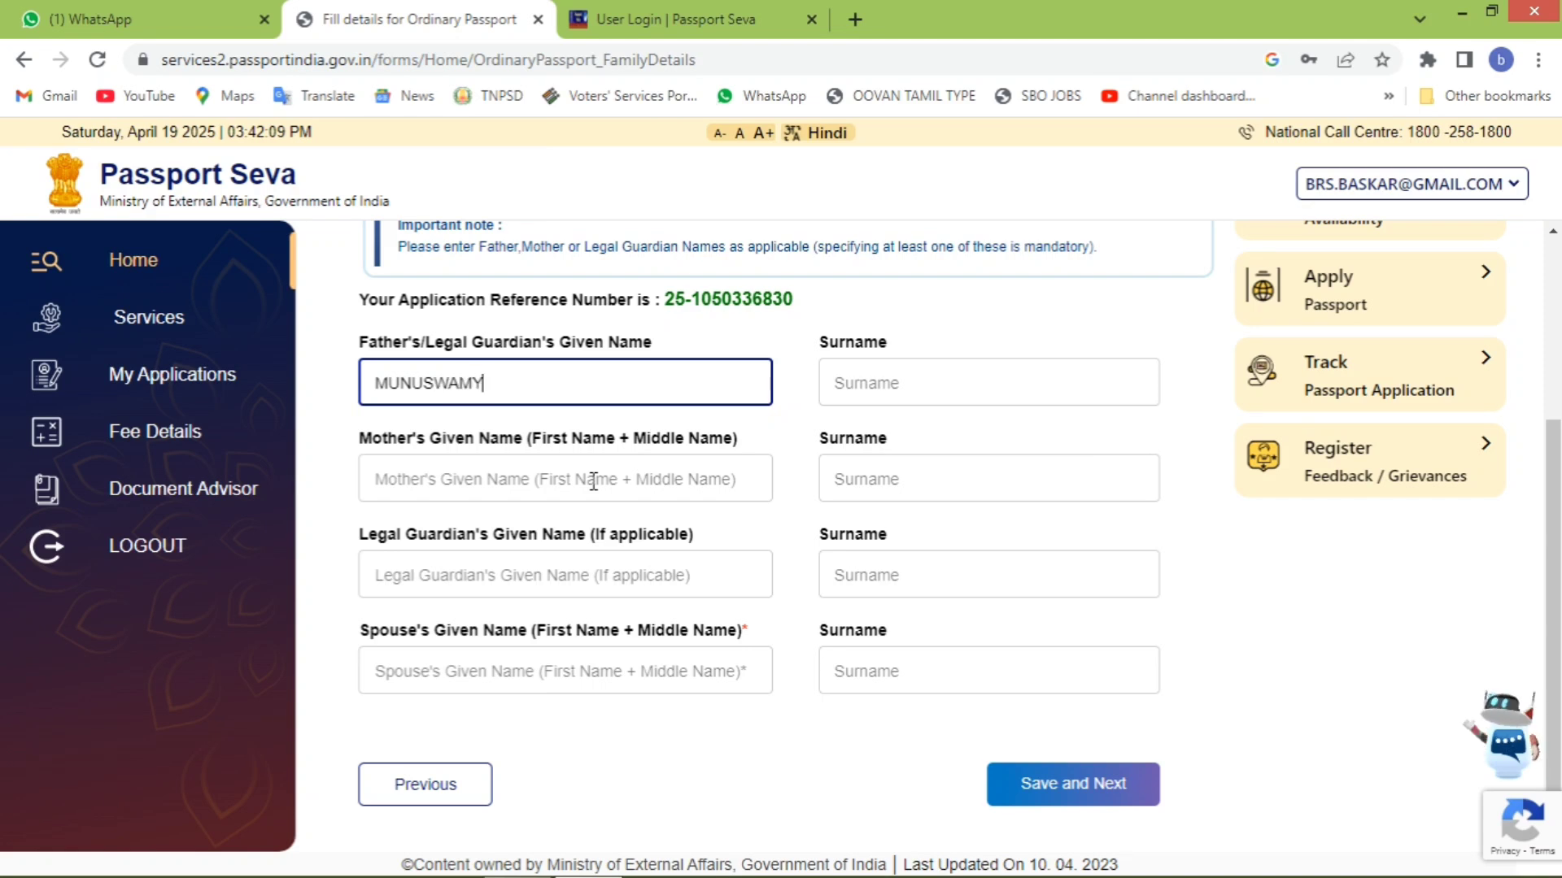
click(669, 491)
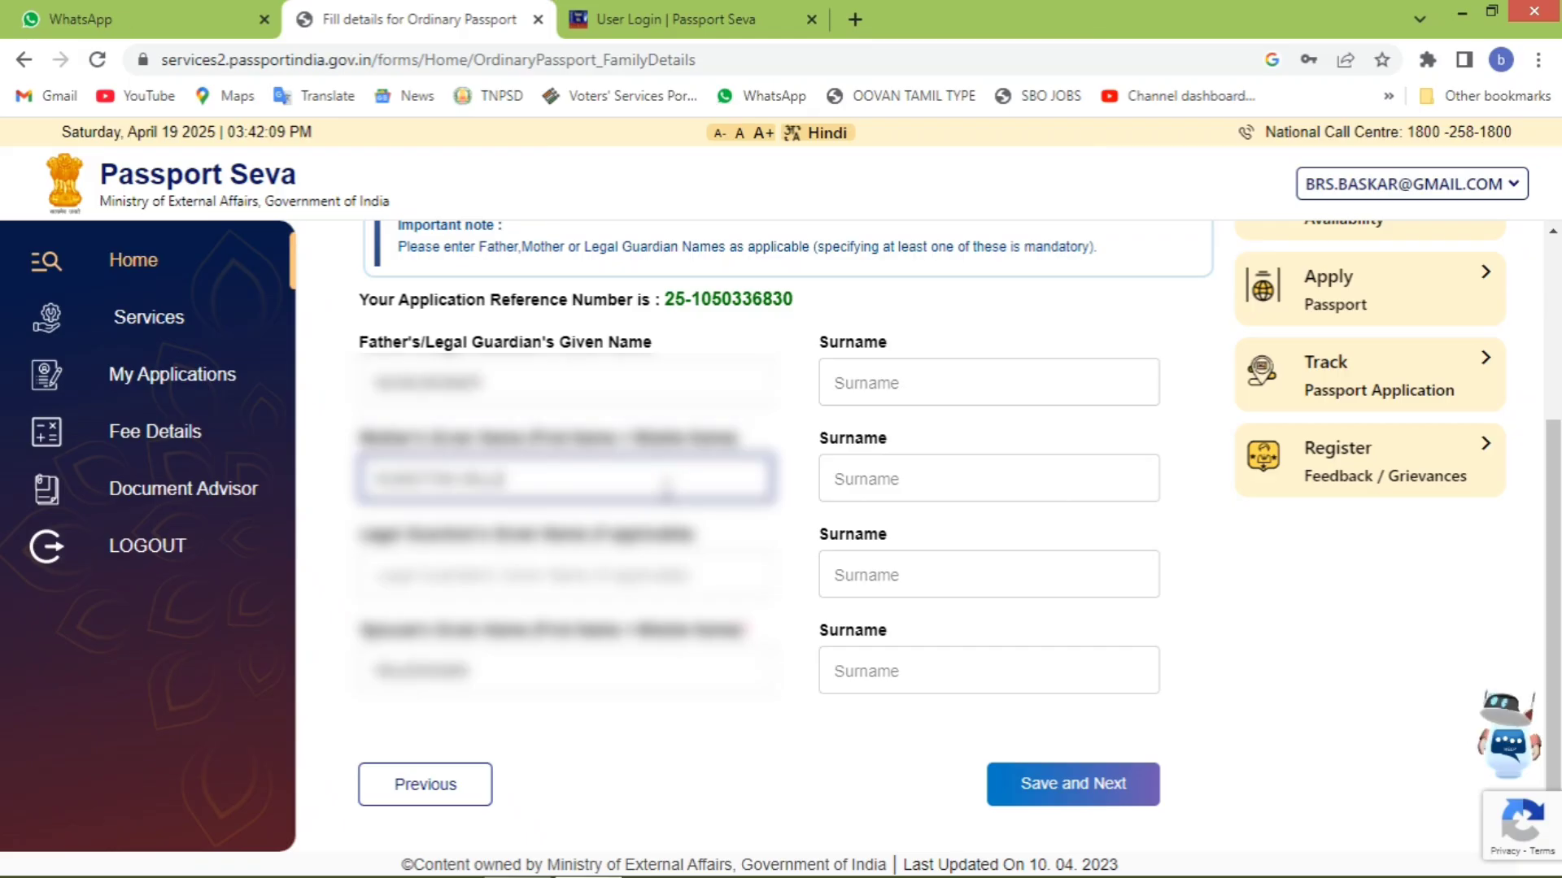
- Save the family details and enter the present address house number, town and PIN code
click(1043, 789)
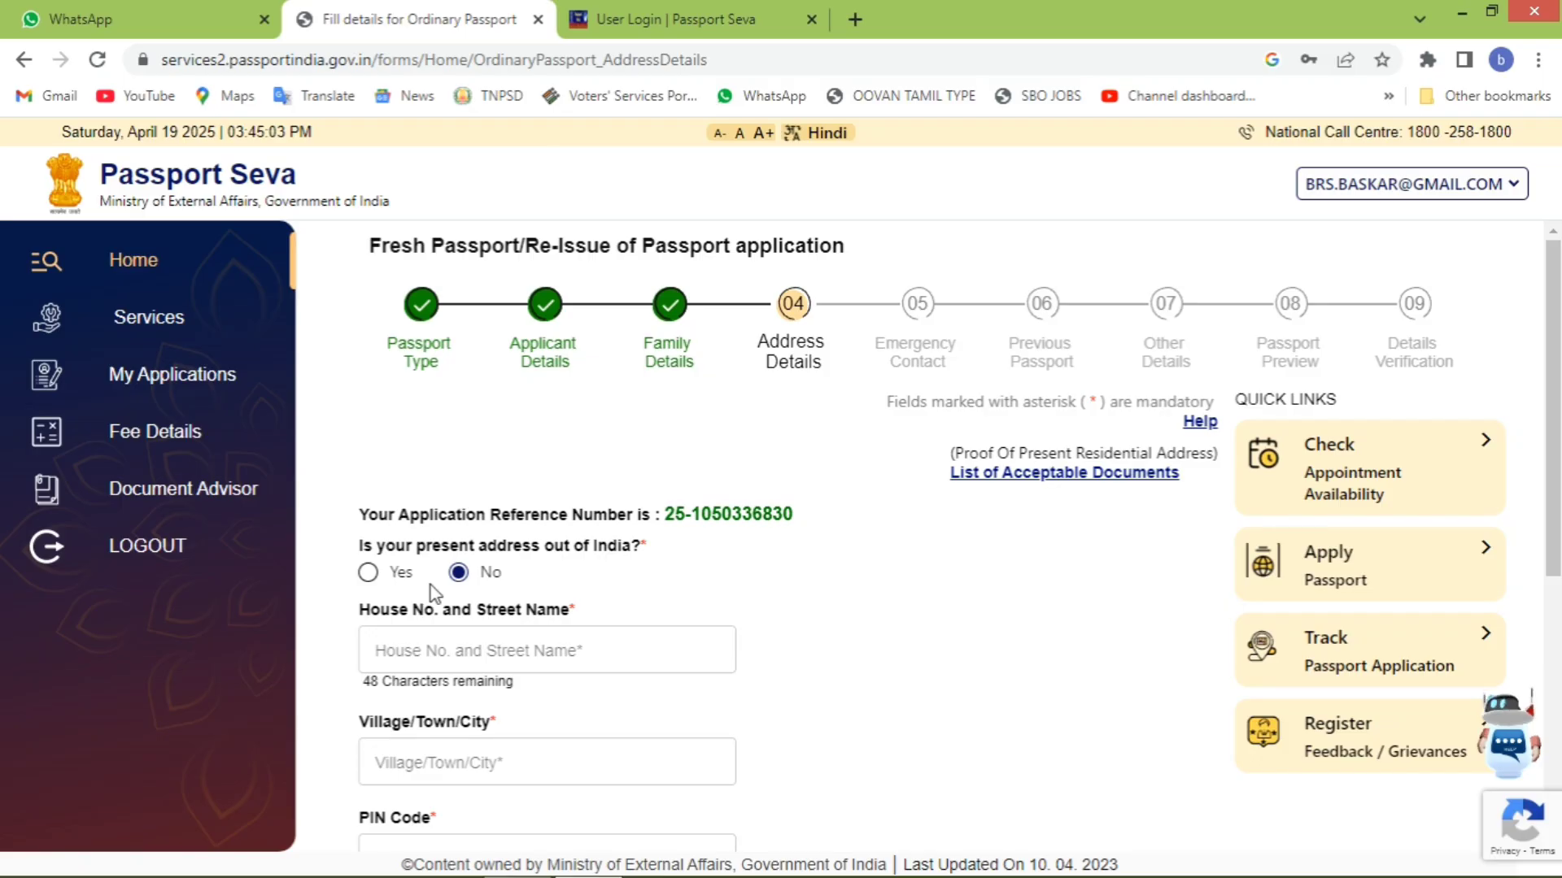
scroll(576, 345, down, 5)
scroll(575, 335, up, 5)
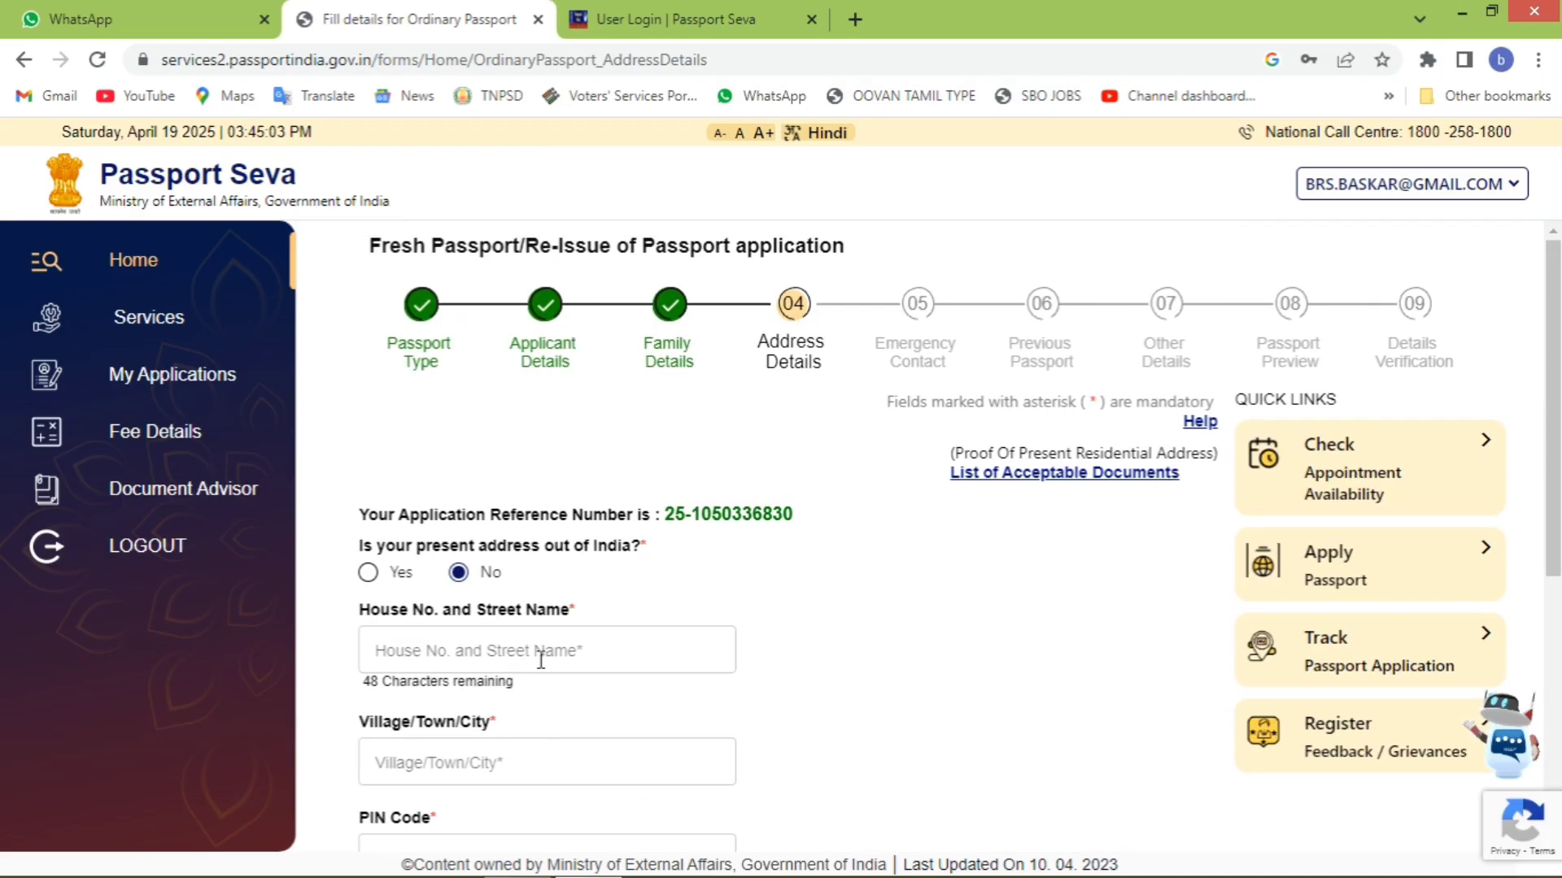
click(537, 655)
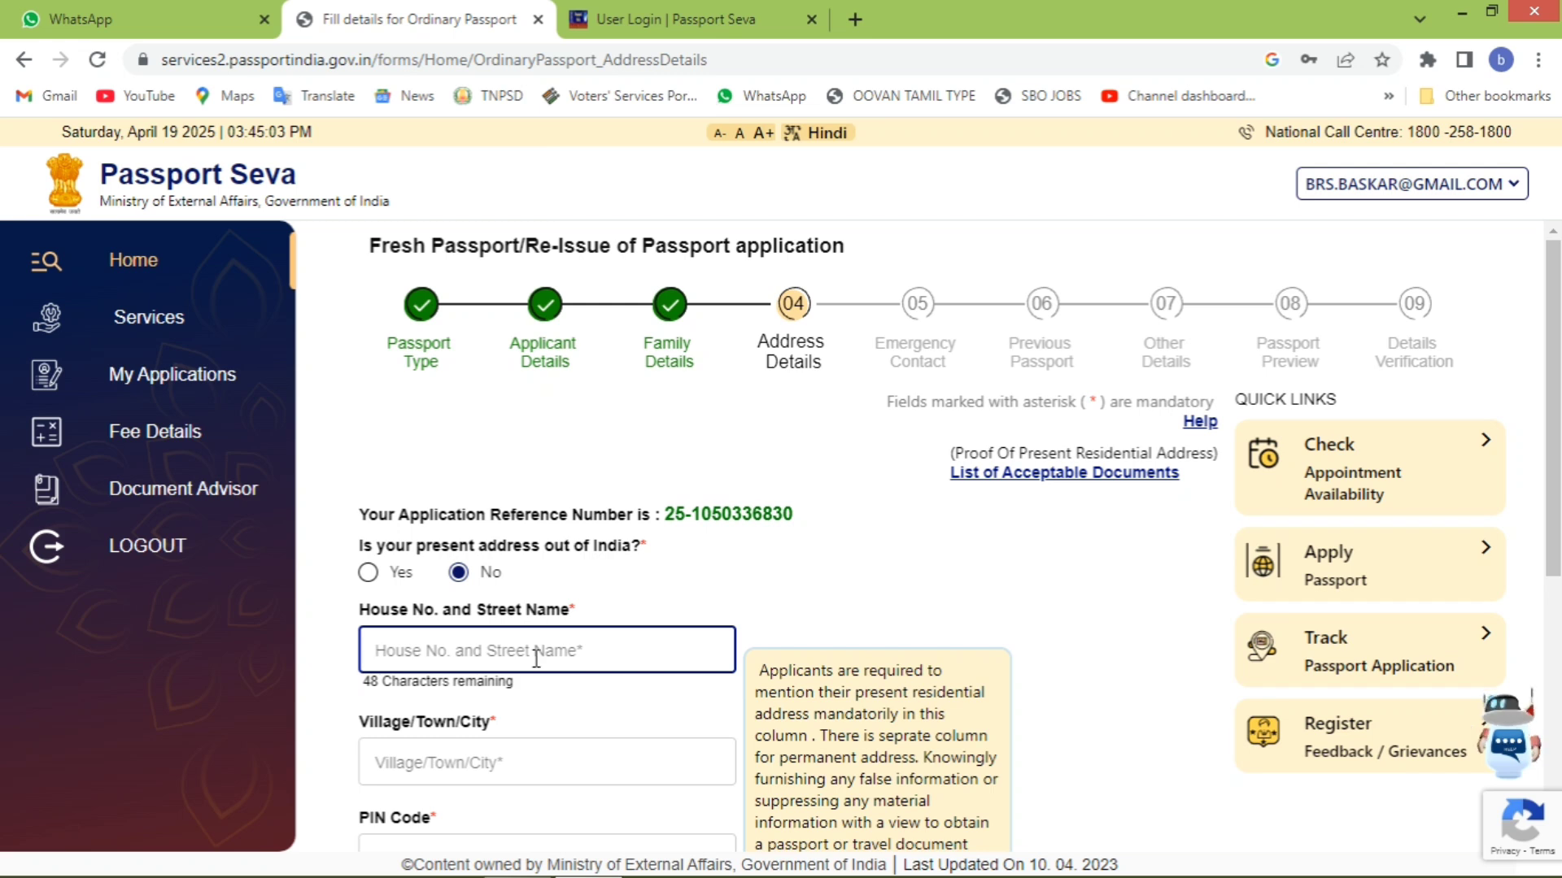
text(2)
text(8)
scroll(533, 651, down, 5)
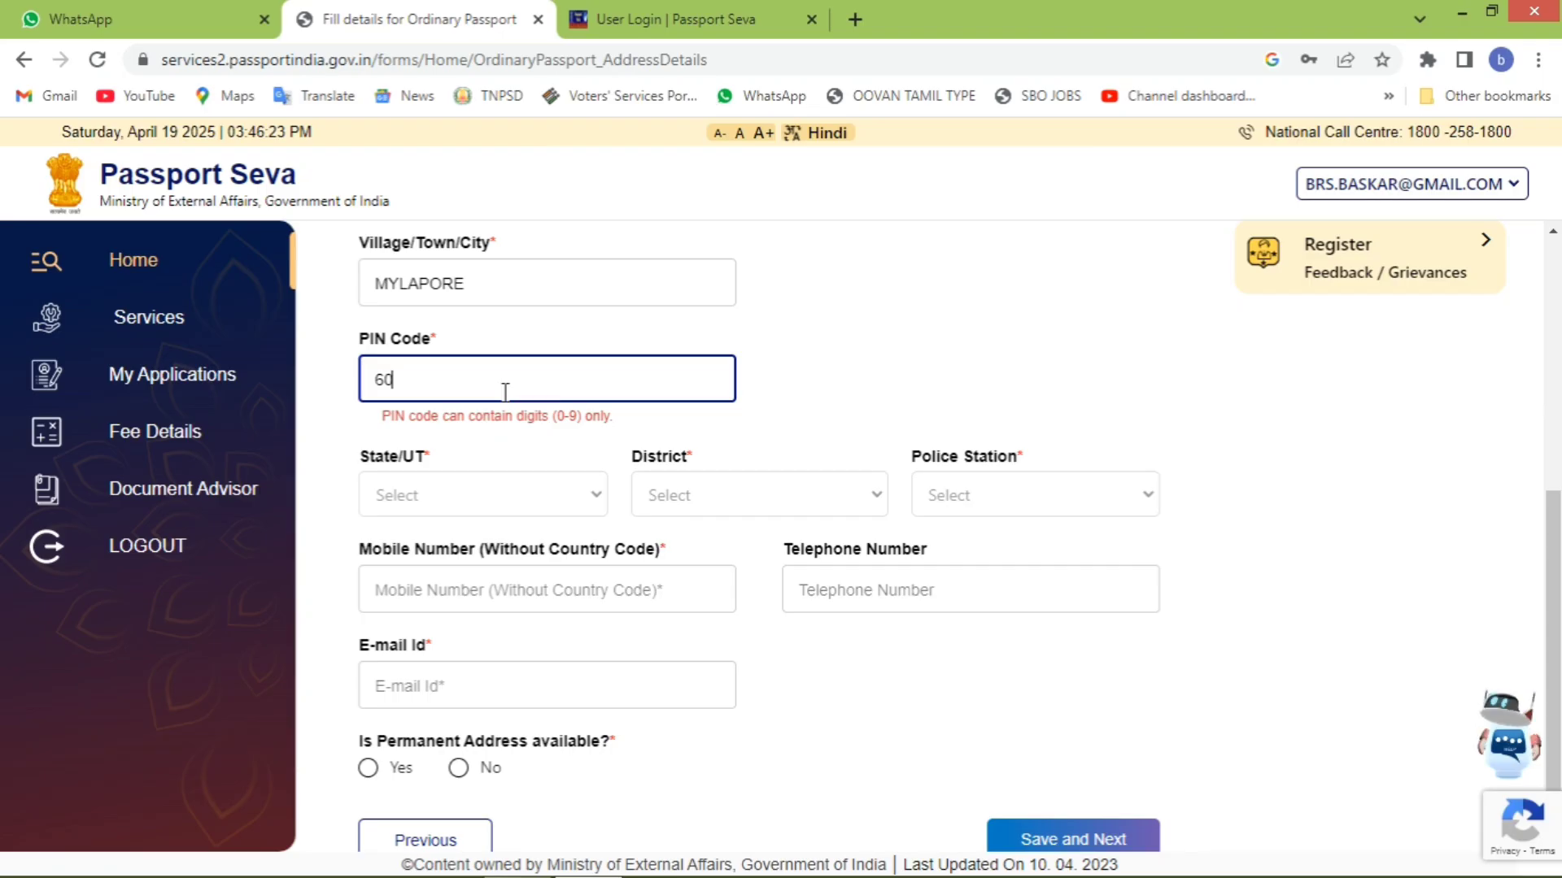
text(0004)
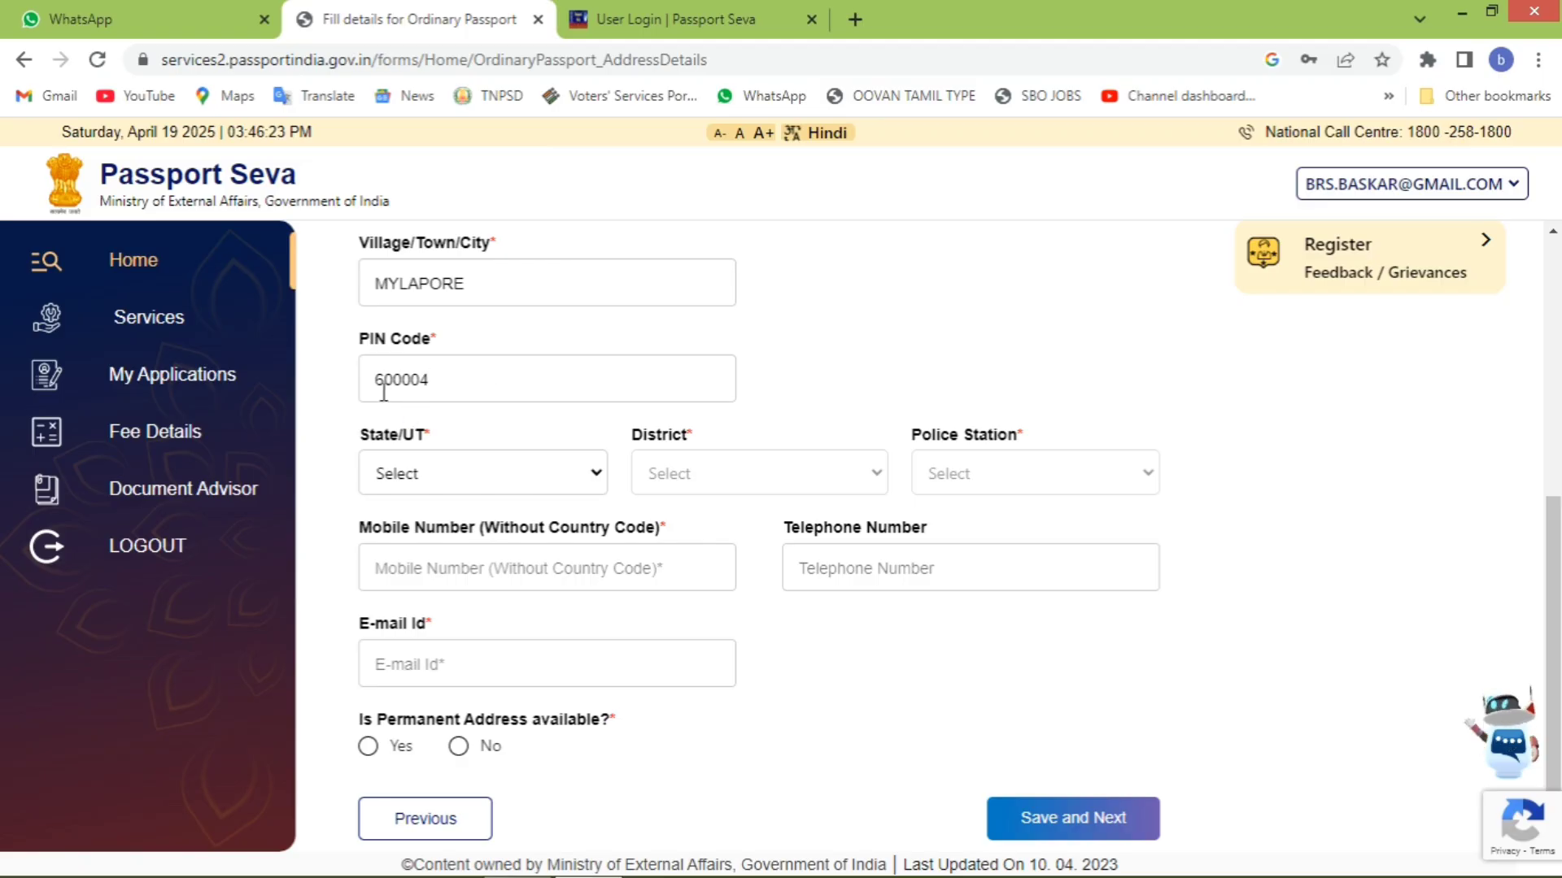
- Set state Tamil Nadu, district Chennai, police station B-3 FORT, and enter the contact details
click(451, 477)
click(457, 524)
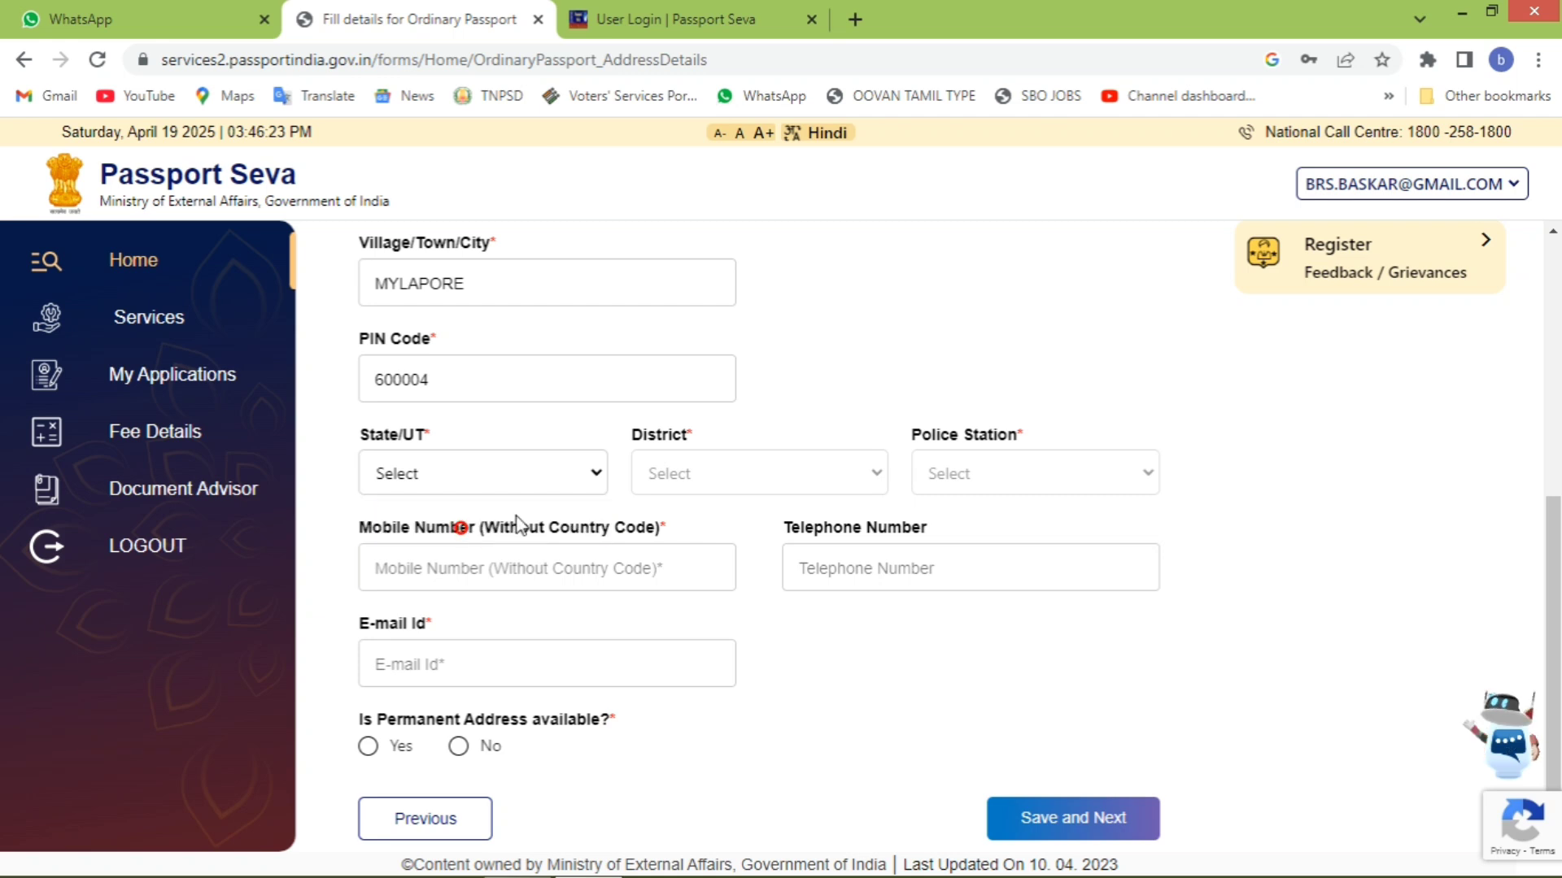
click(735, 478)
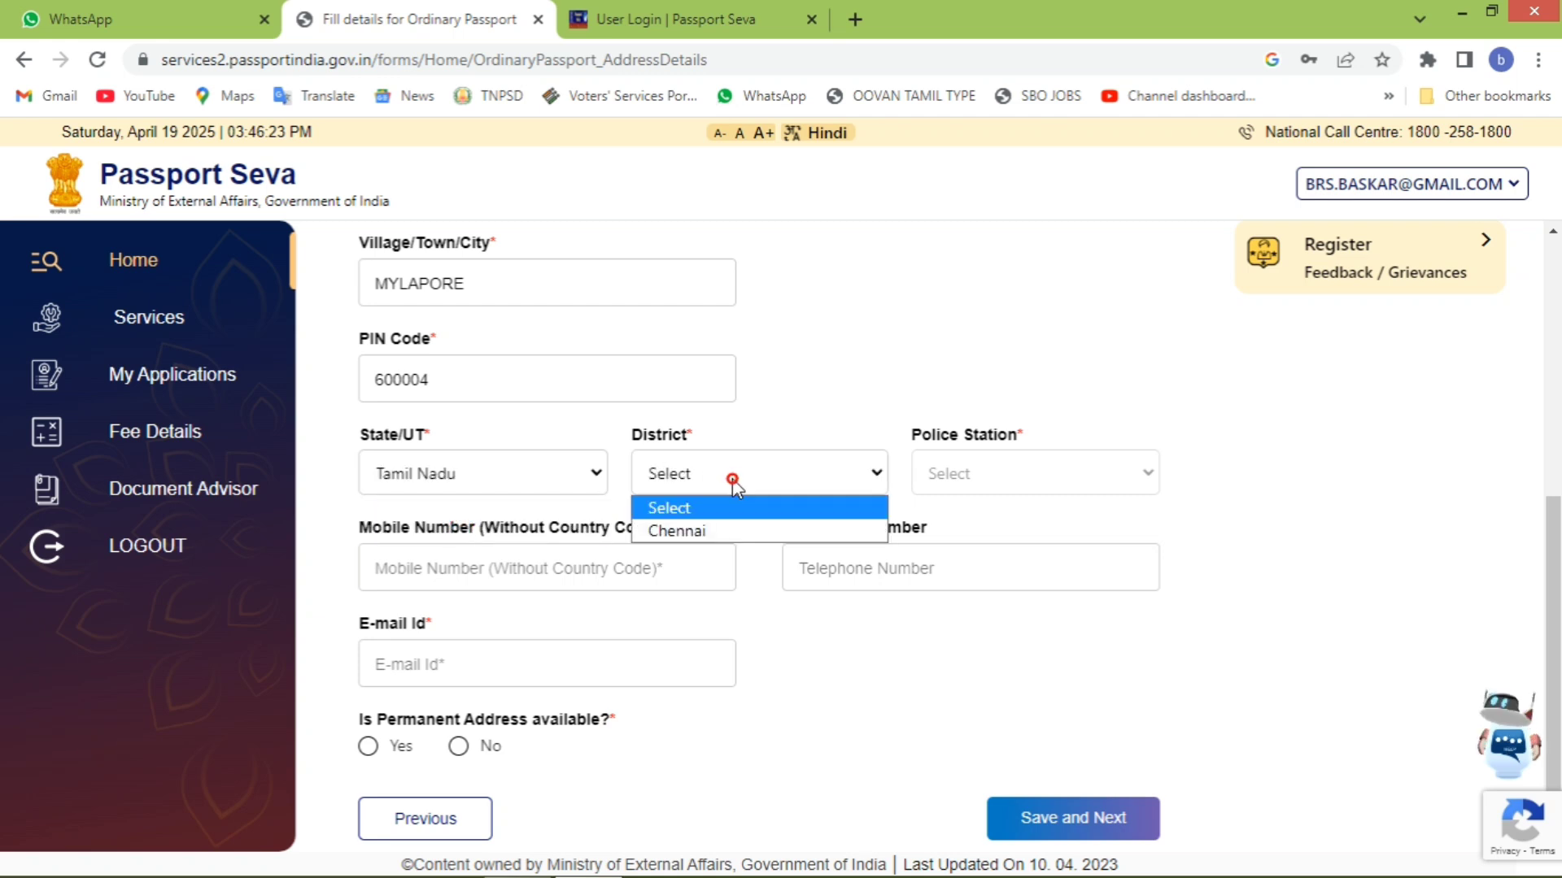
click(737, 533)
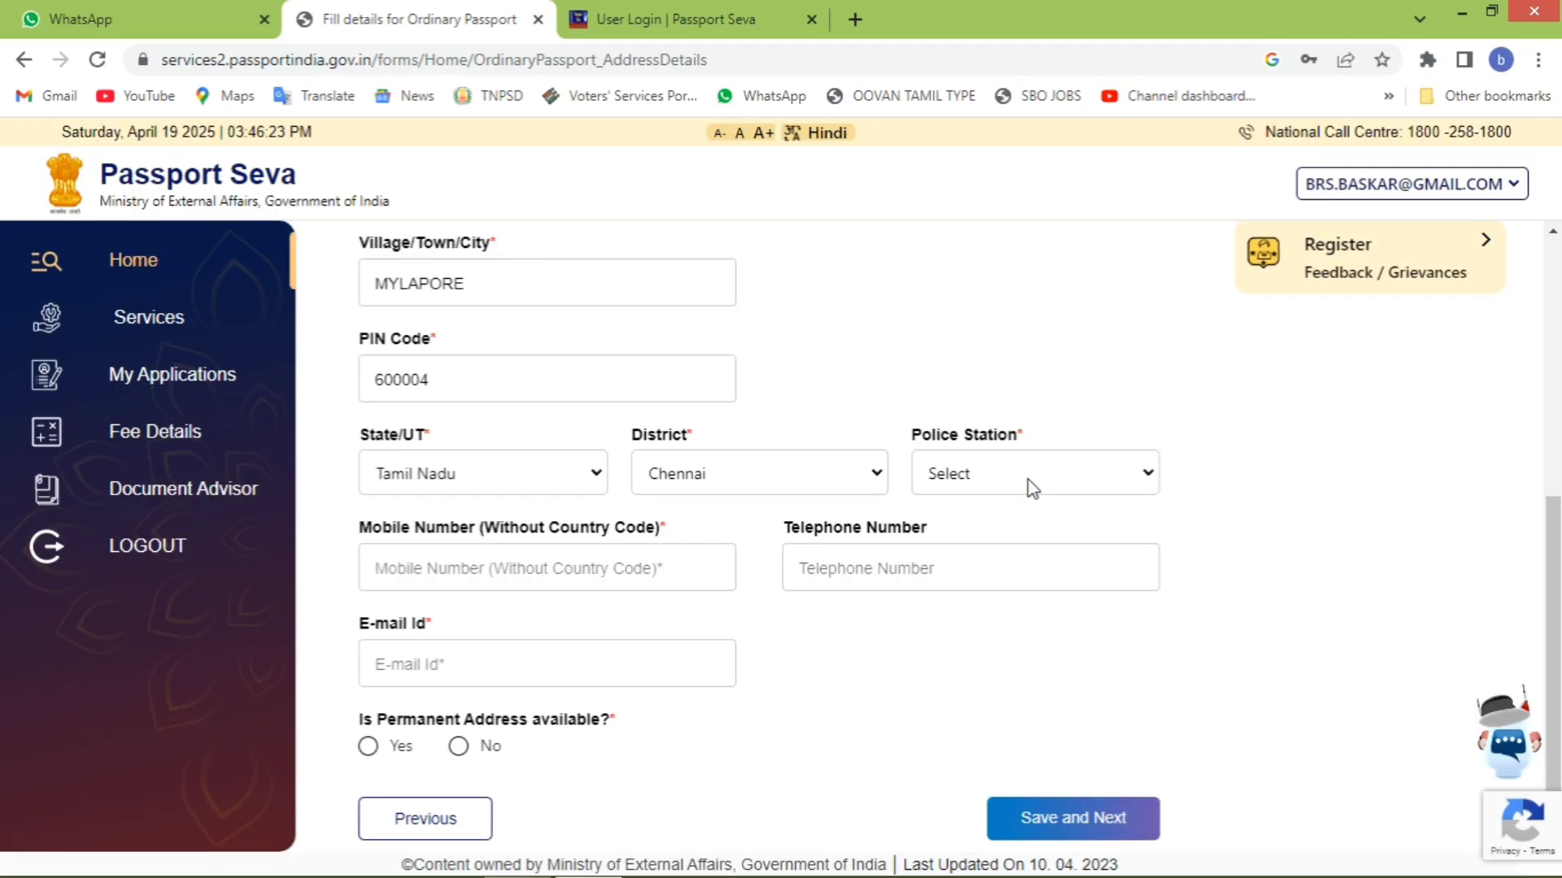
click(1028, 472)
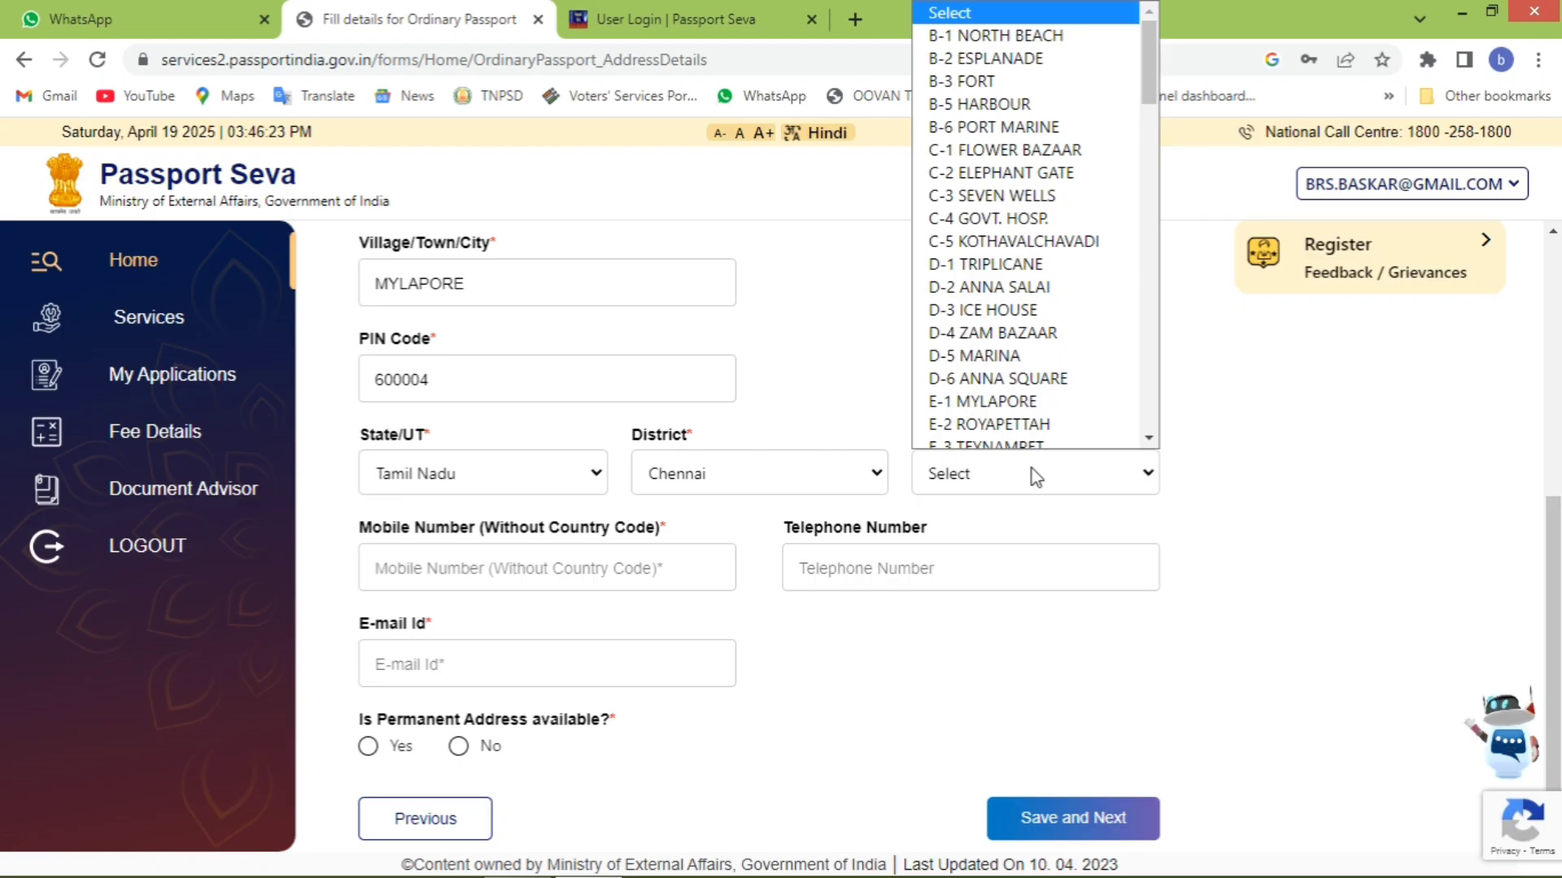
key(Down)
key(Down)
key(Down)
click(1328, 538)
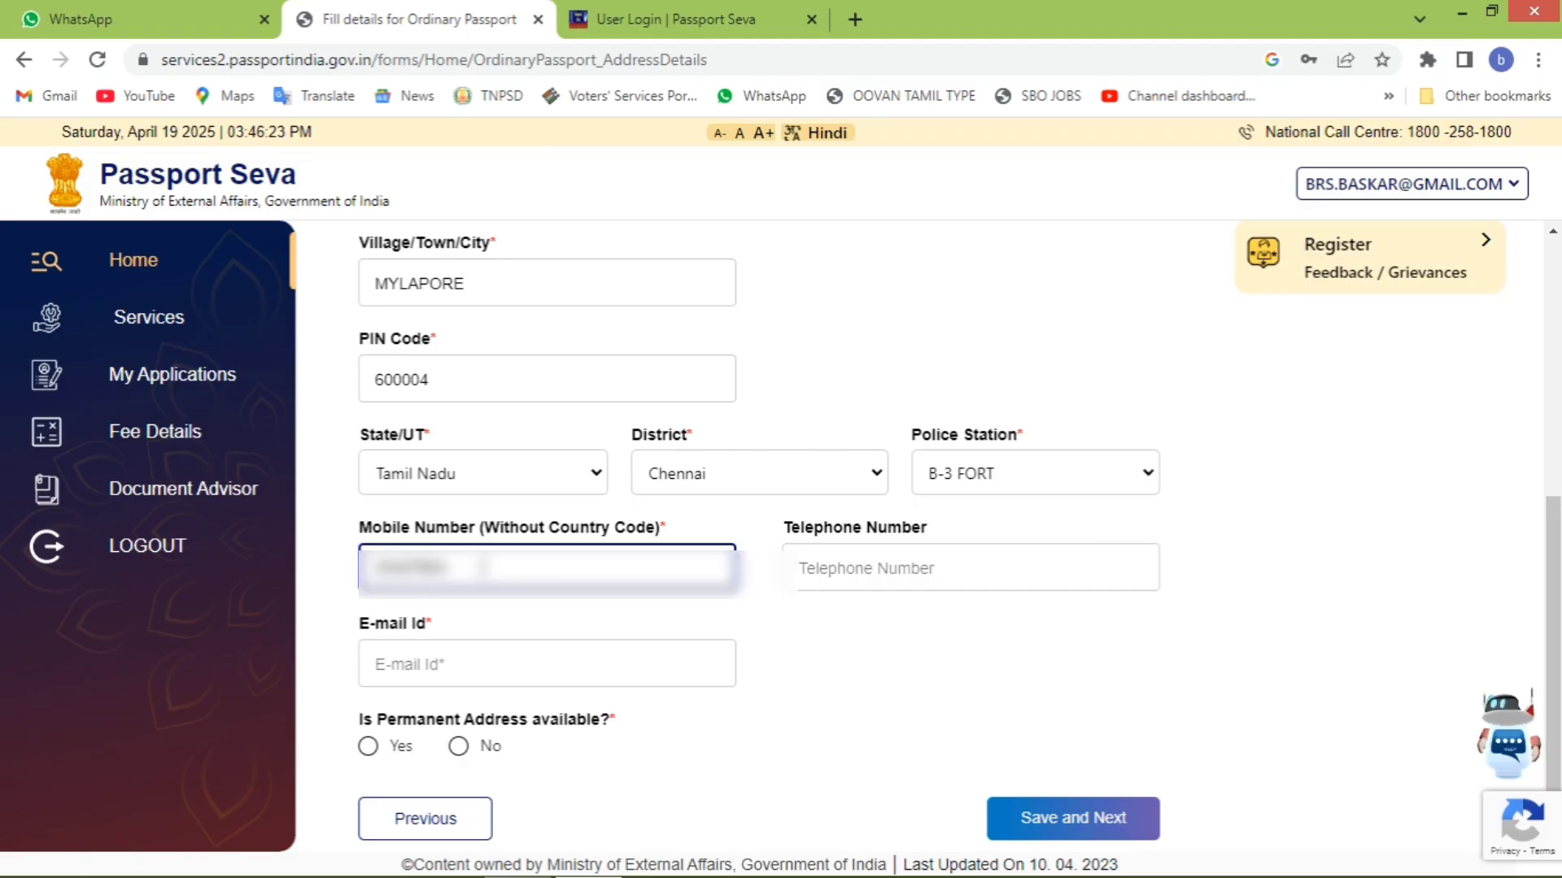
text(***)
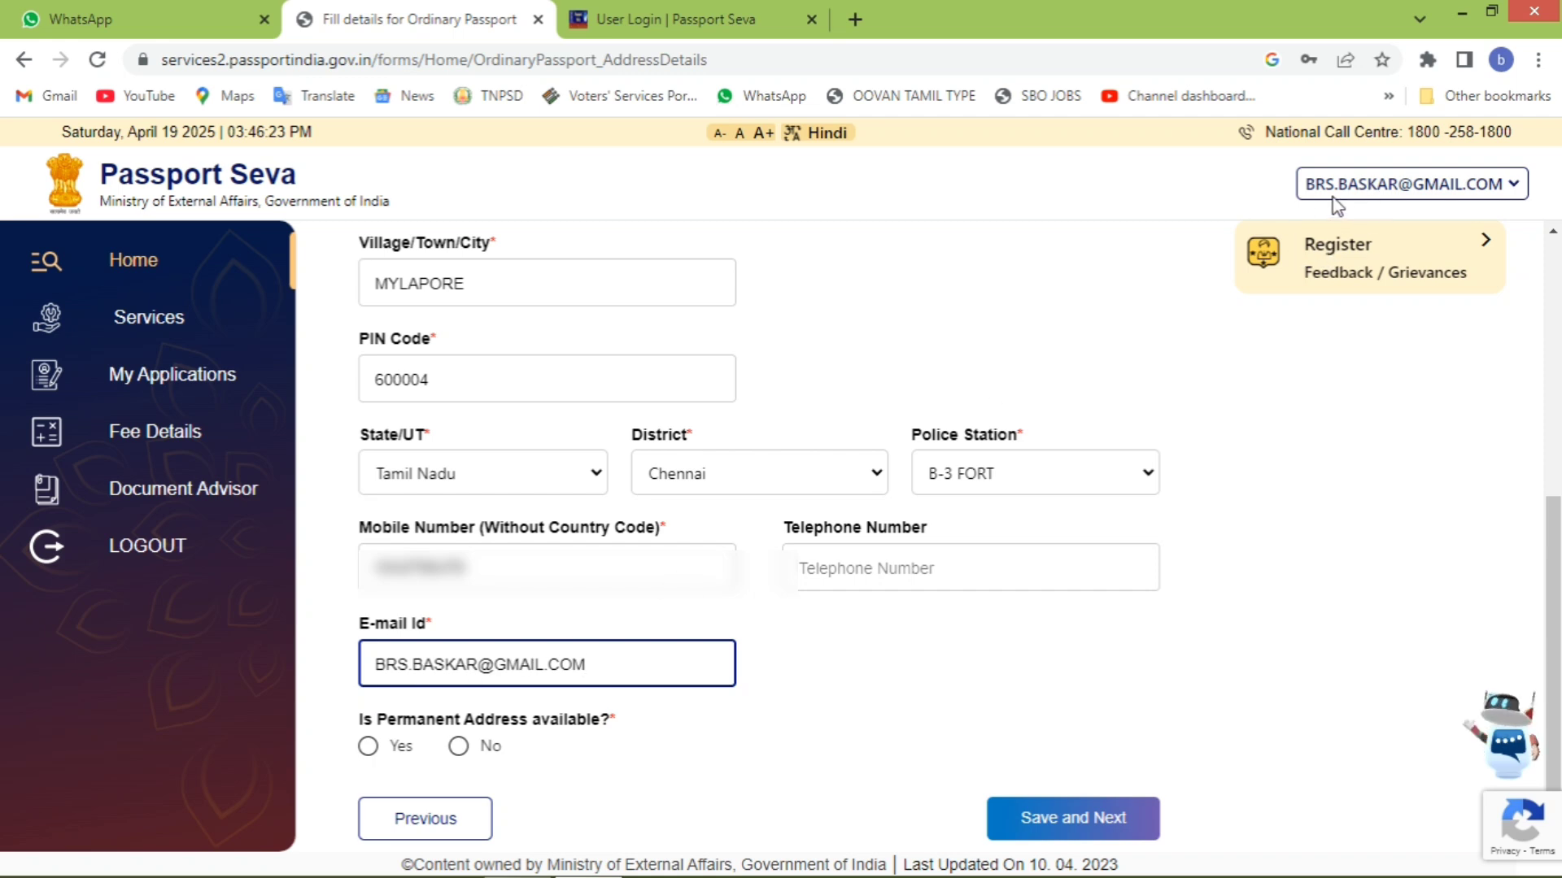
- Mark the permanent address as available and same as present, then save the address details
click(458, 746)
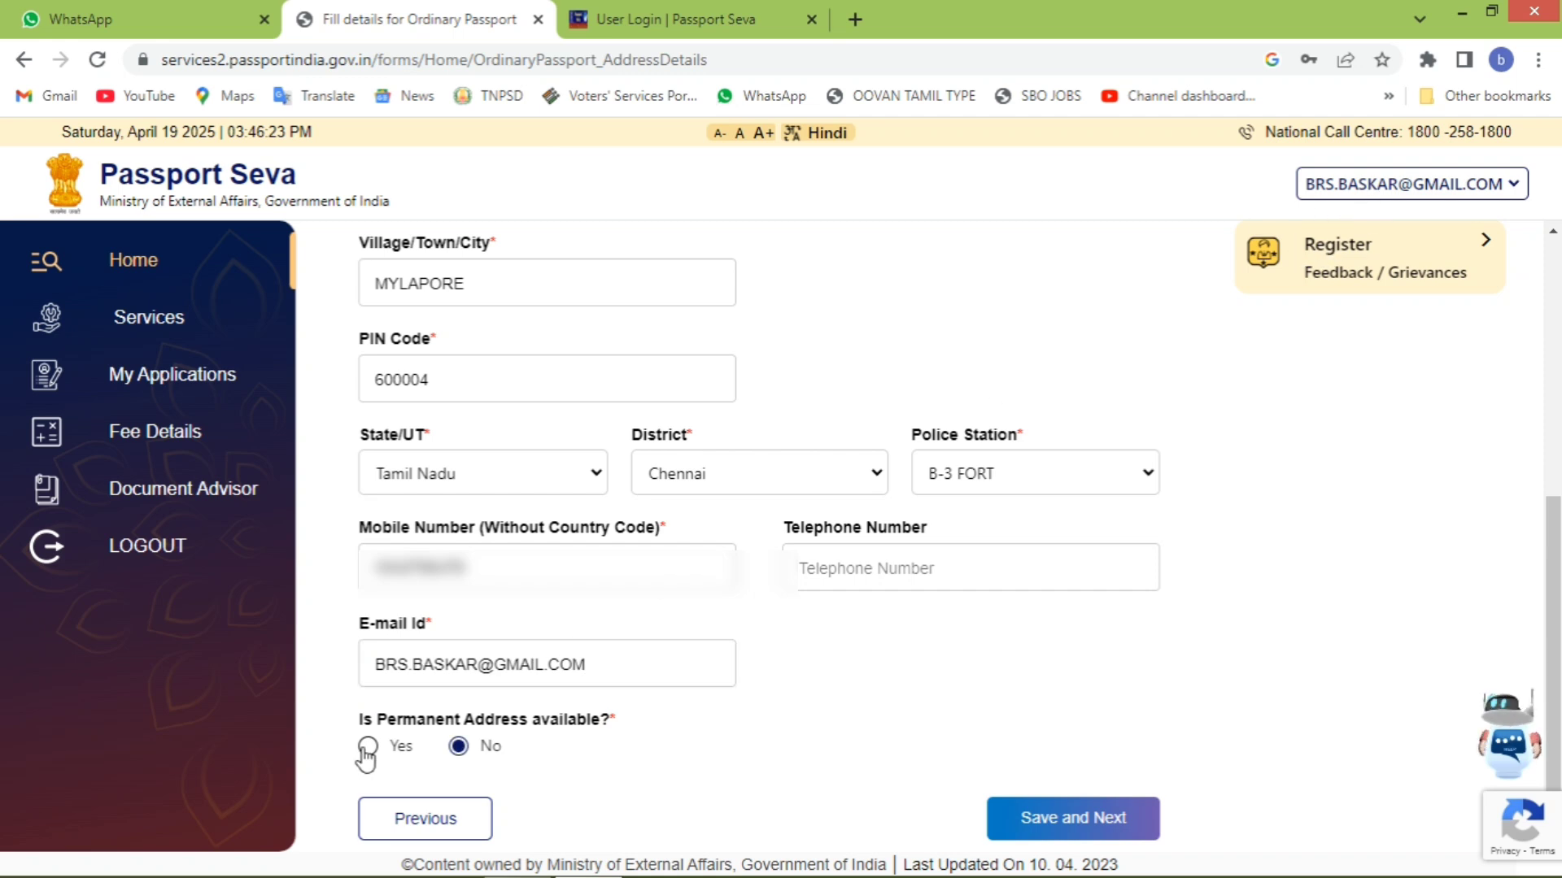
click(367, 748)
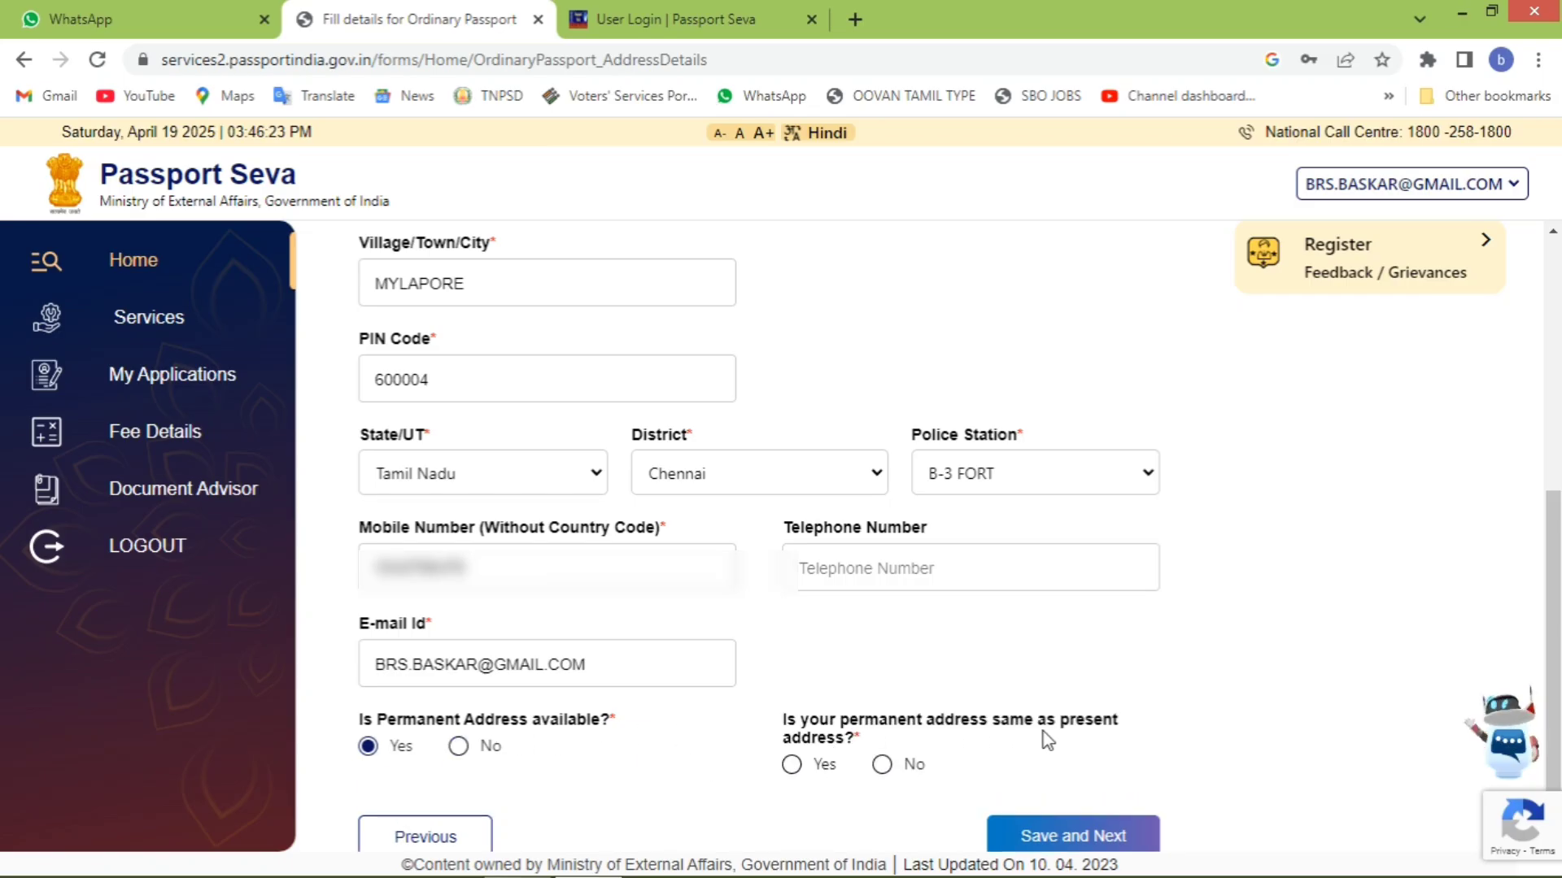
click(793, 764)
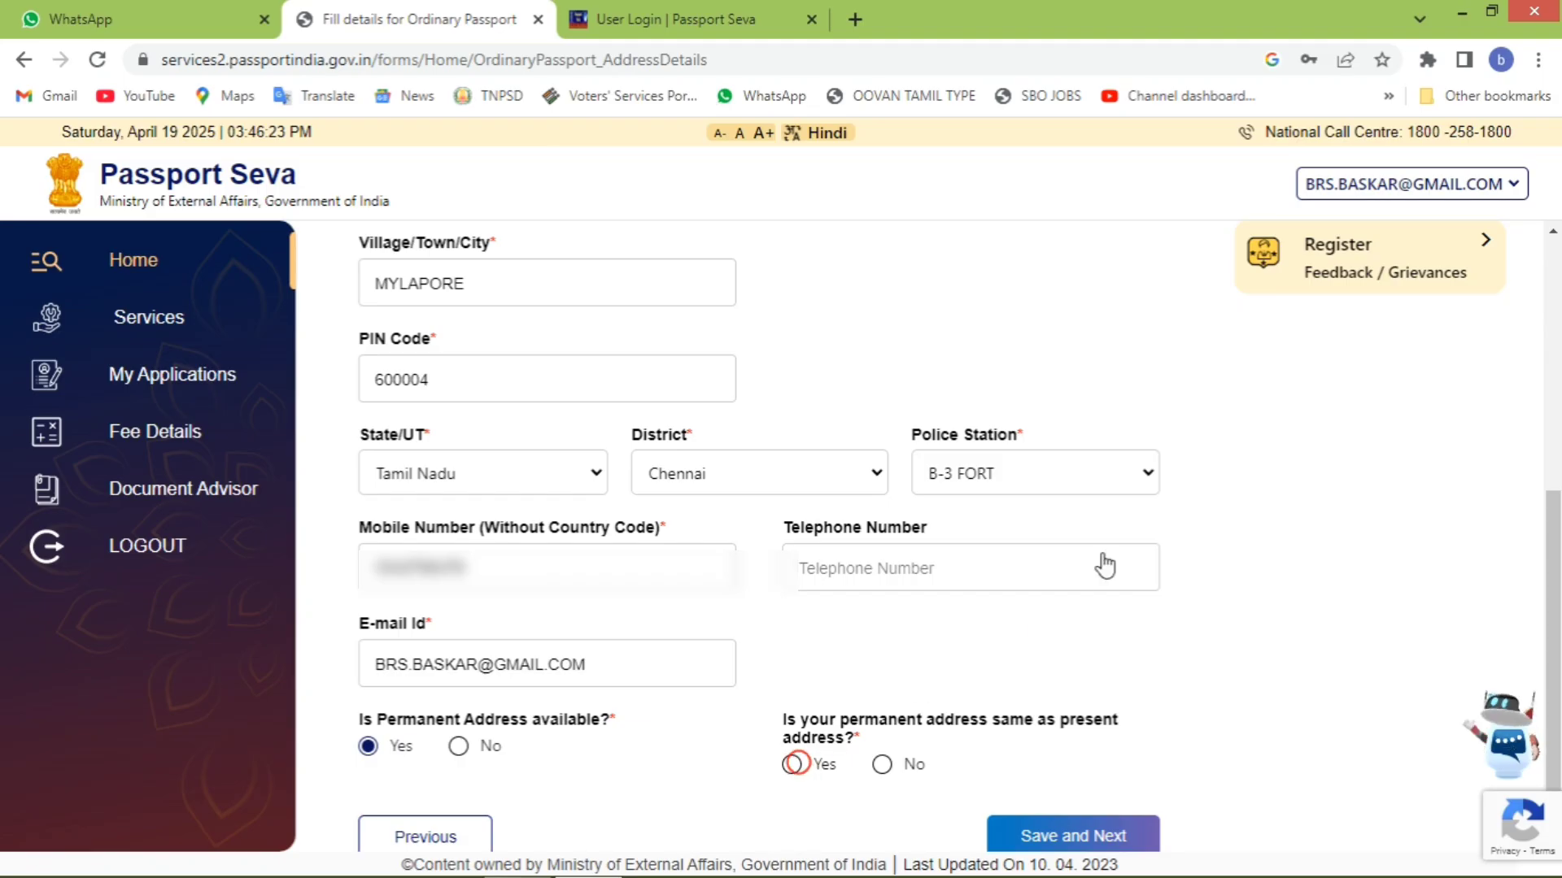
click(1086, 819)
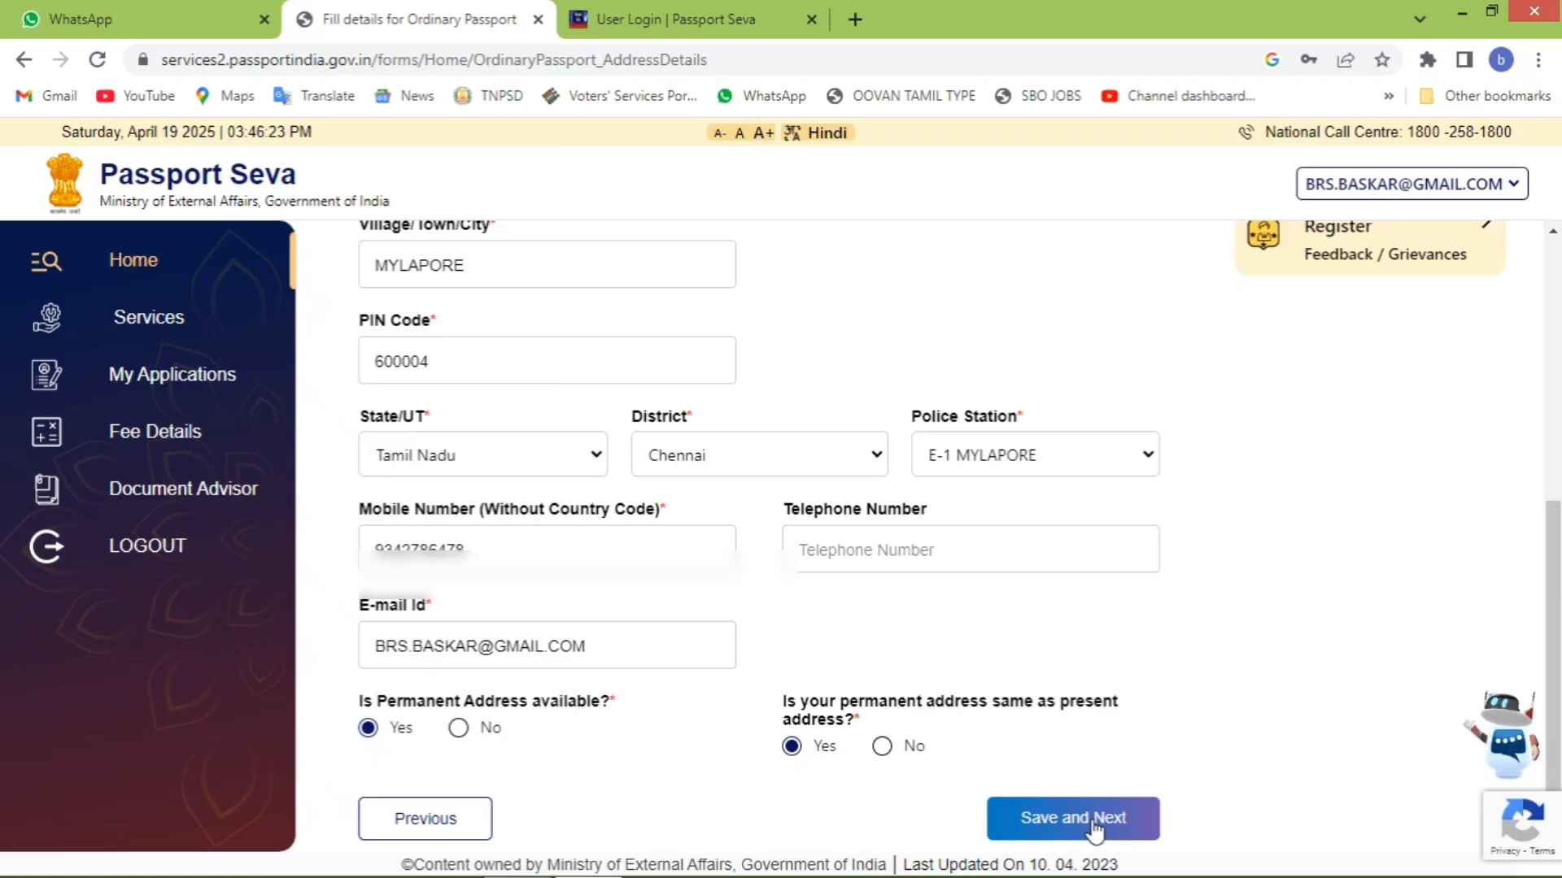
click(1094, 828)
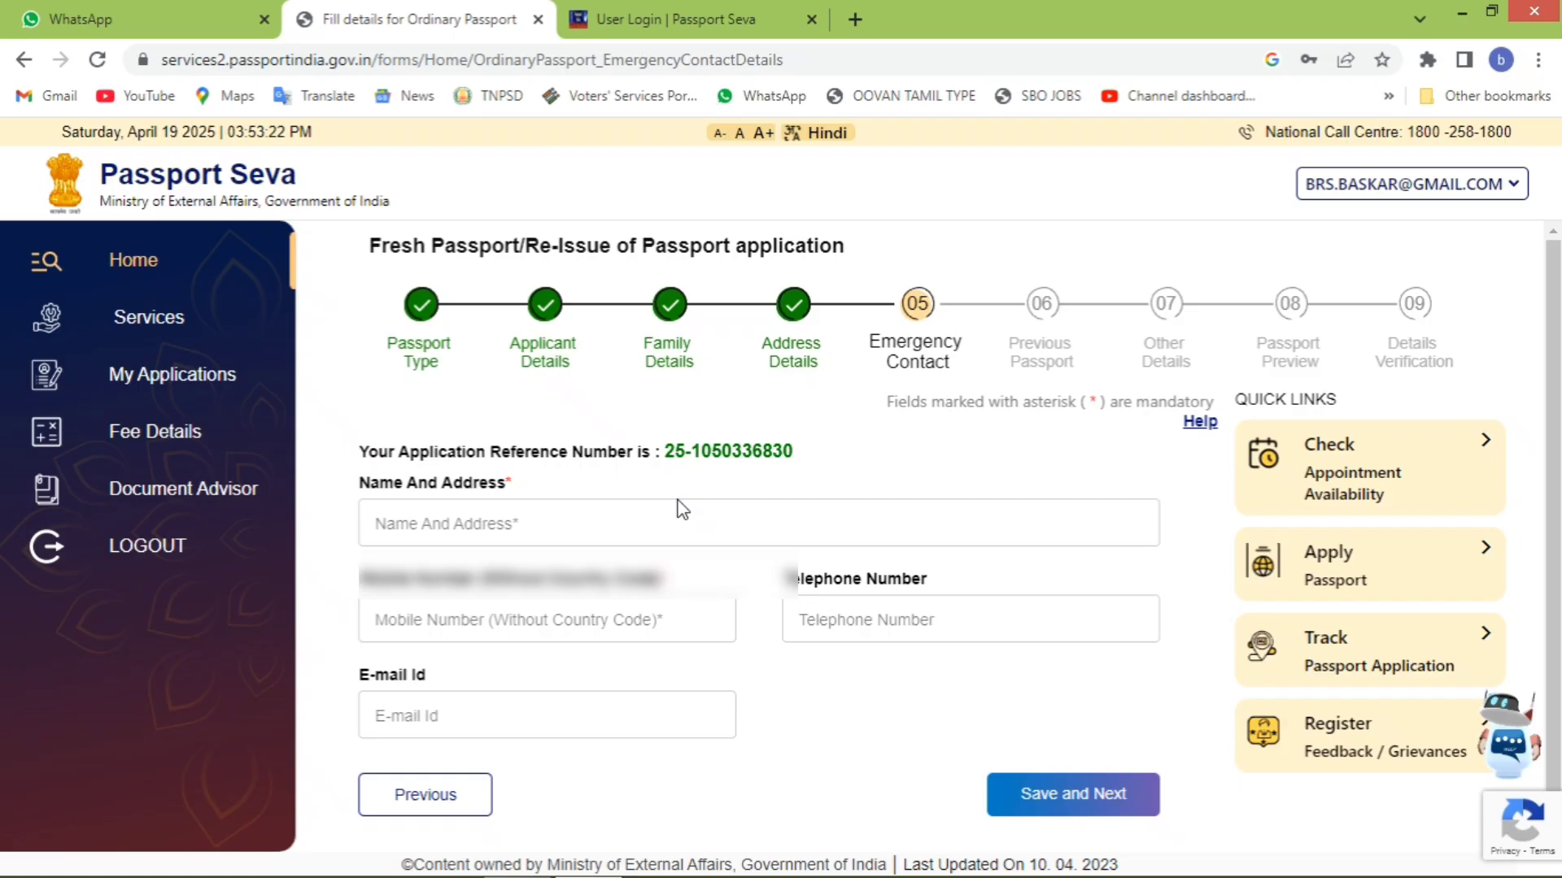
- Fill in the emergency contact's name and mobile number, then save the Emergency Contact step
click(609, 525)
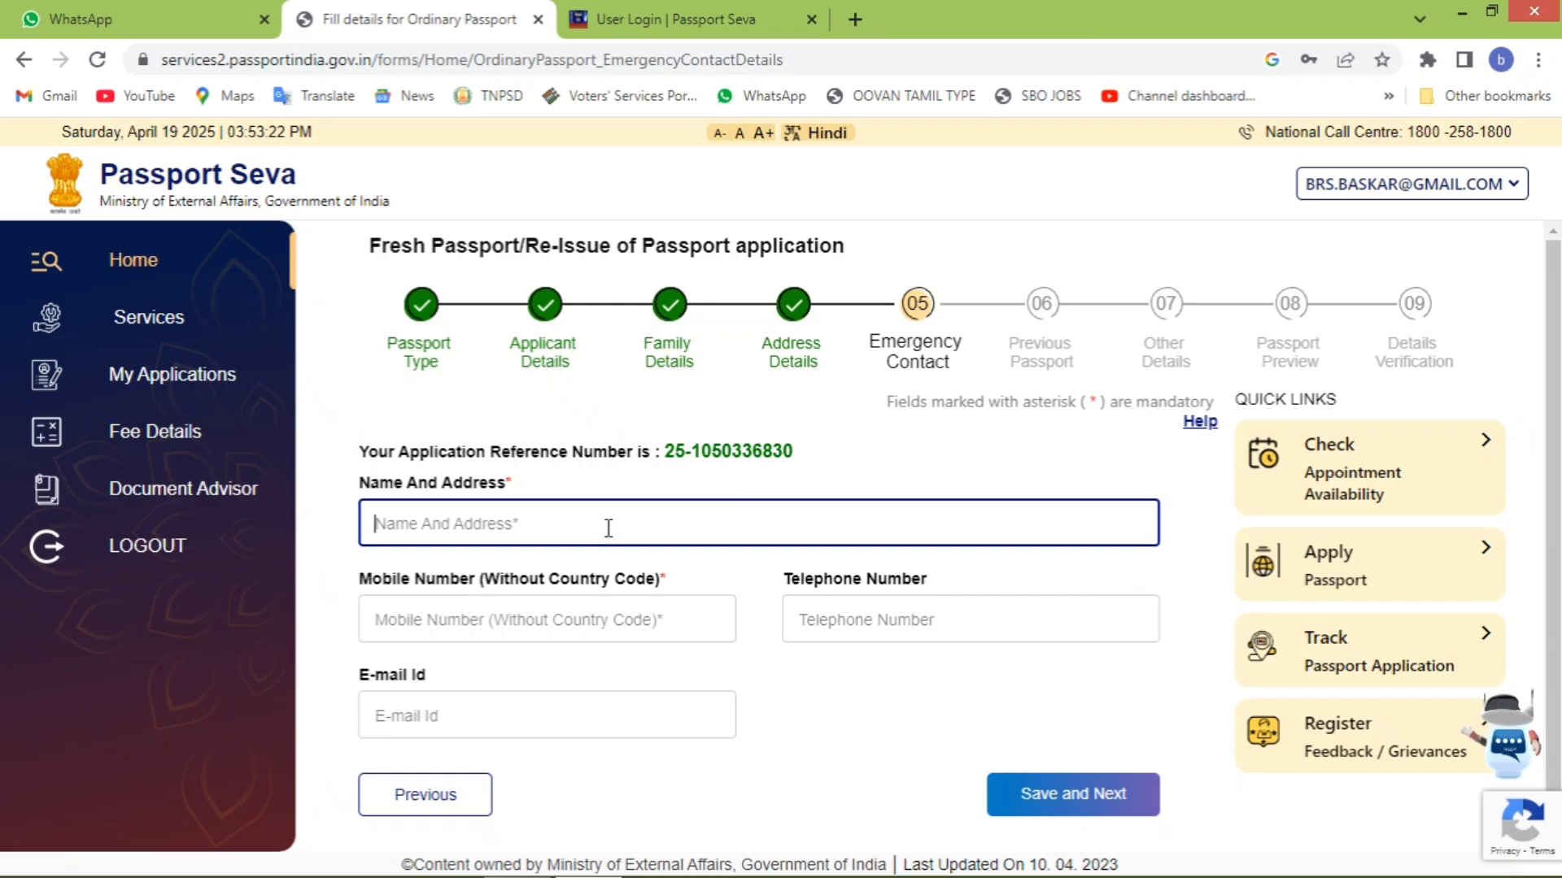
text(RAJESWARI)
key(Tab)
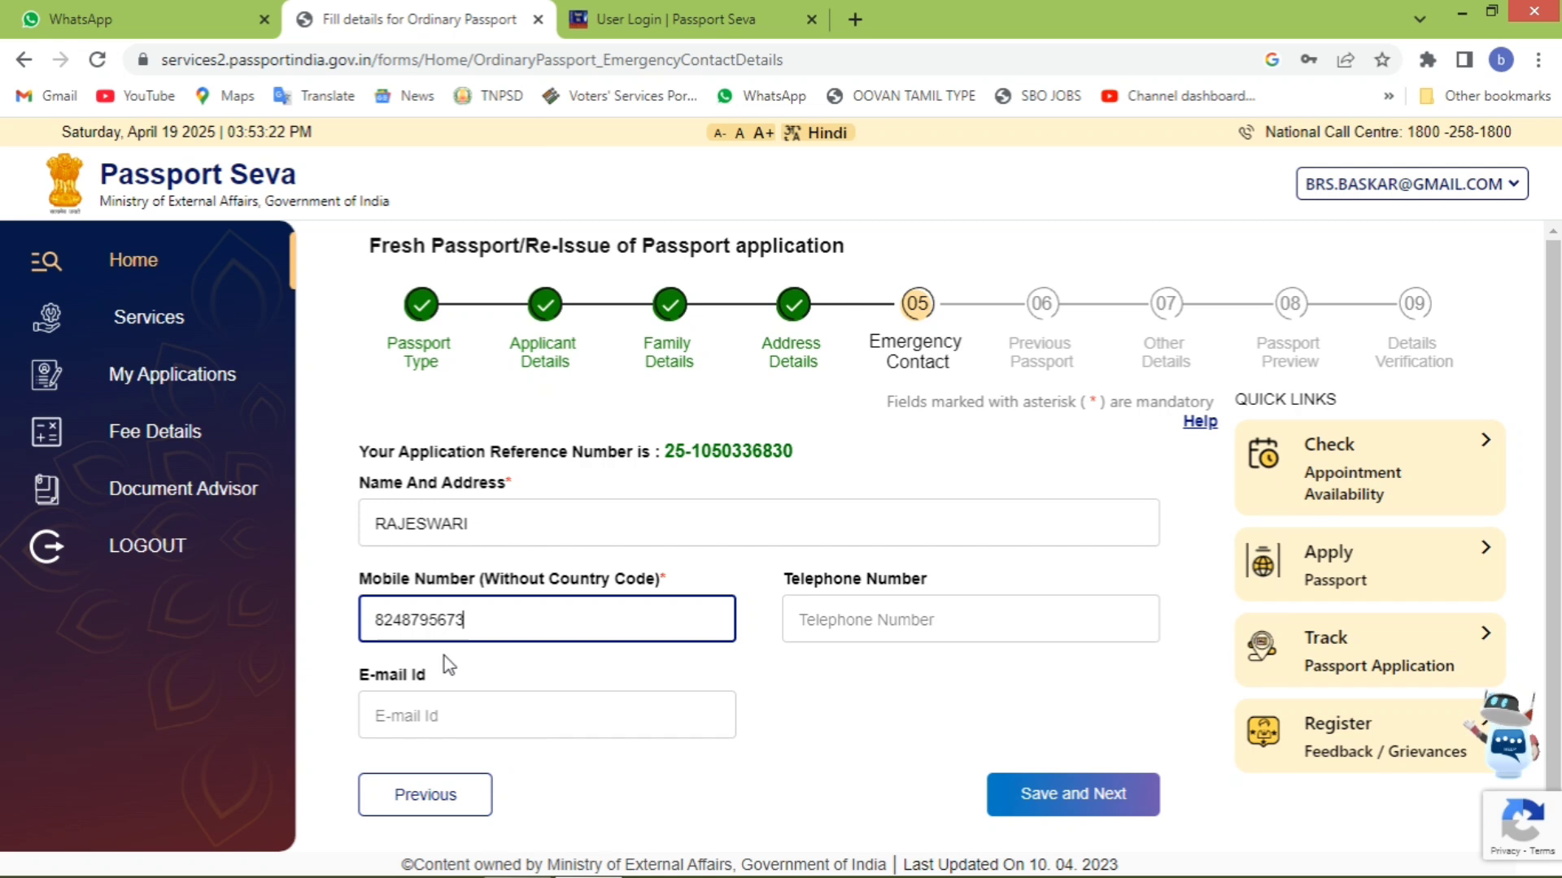
click(1062, 781)
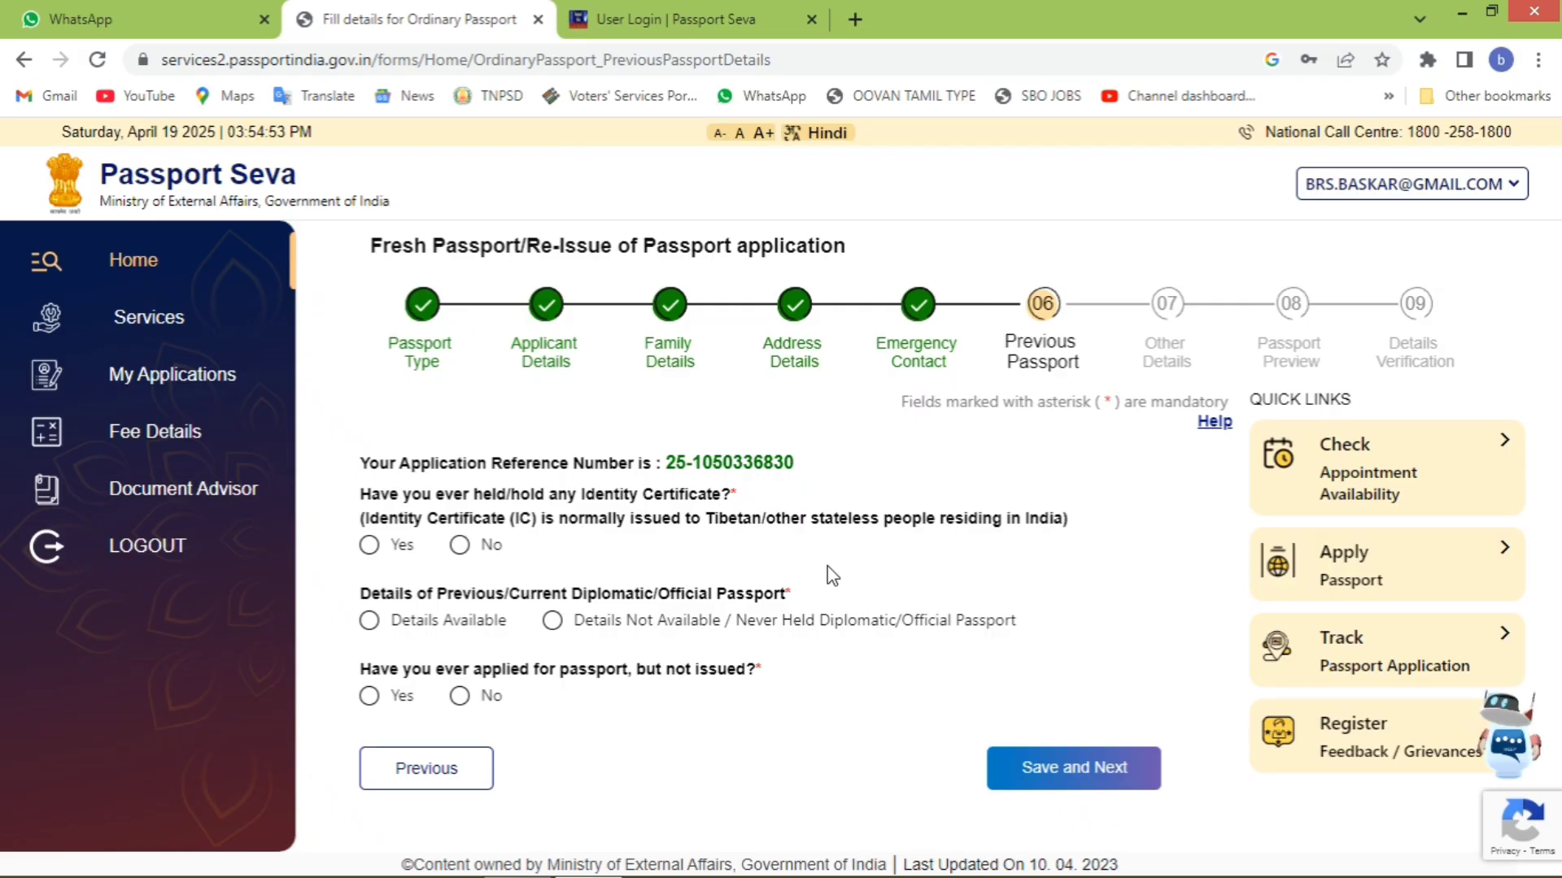
- Answer No for identity certificate, Details Not Available for diplomatic/official passport, and No for applied-not-issued
click(460, 545)
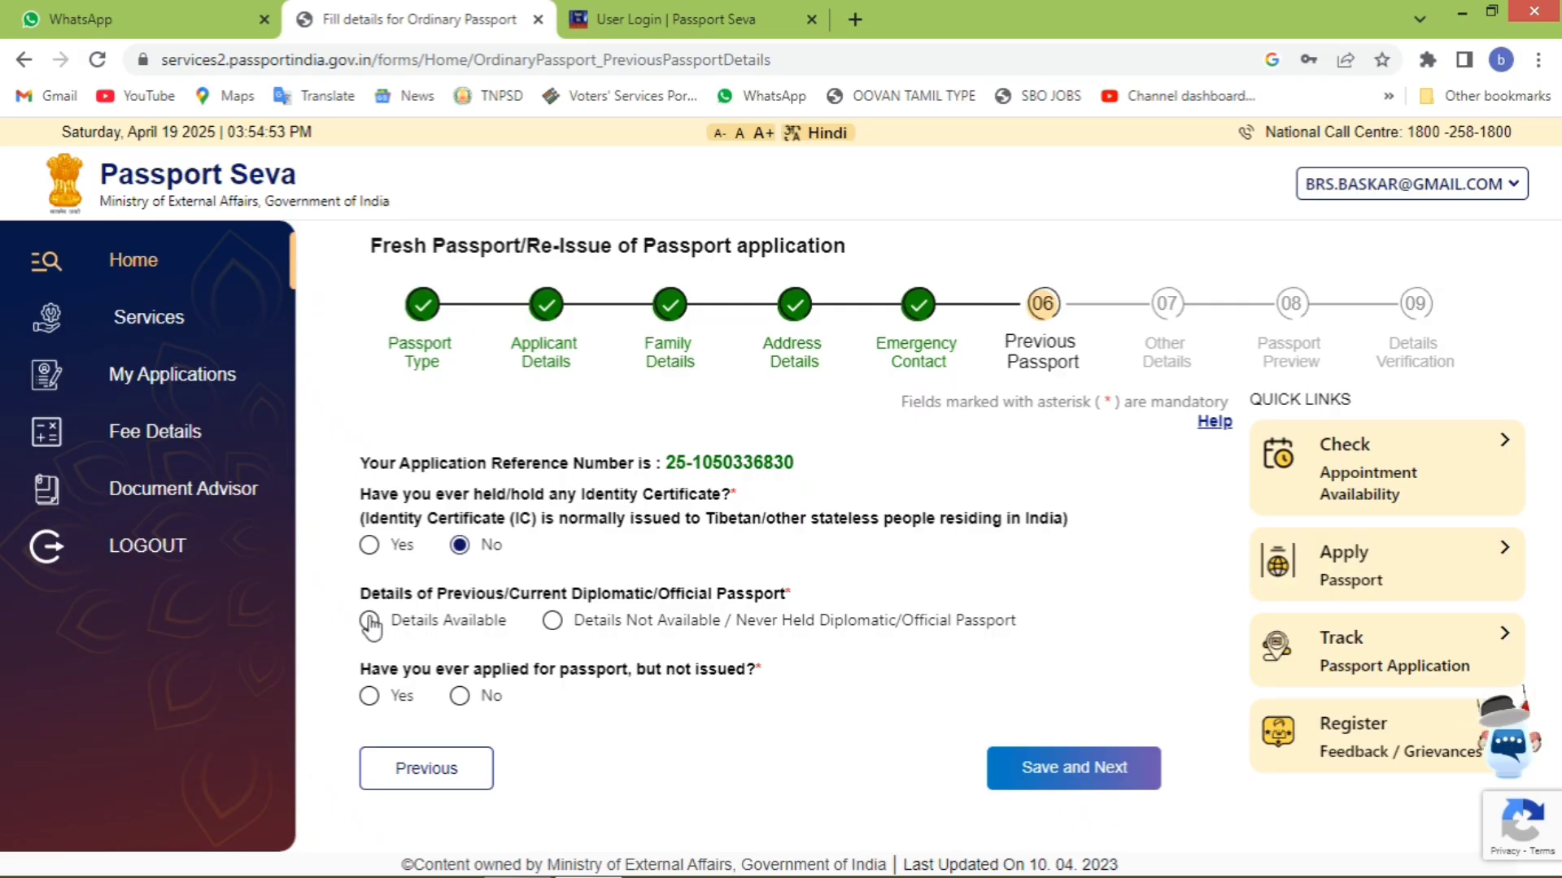
click(552, 621)
click(460, 697)
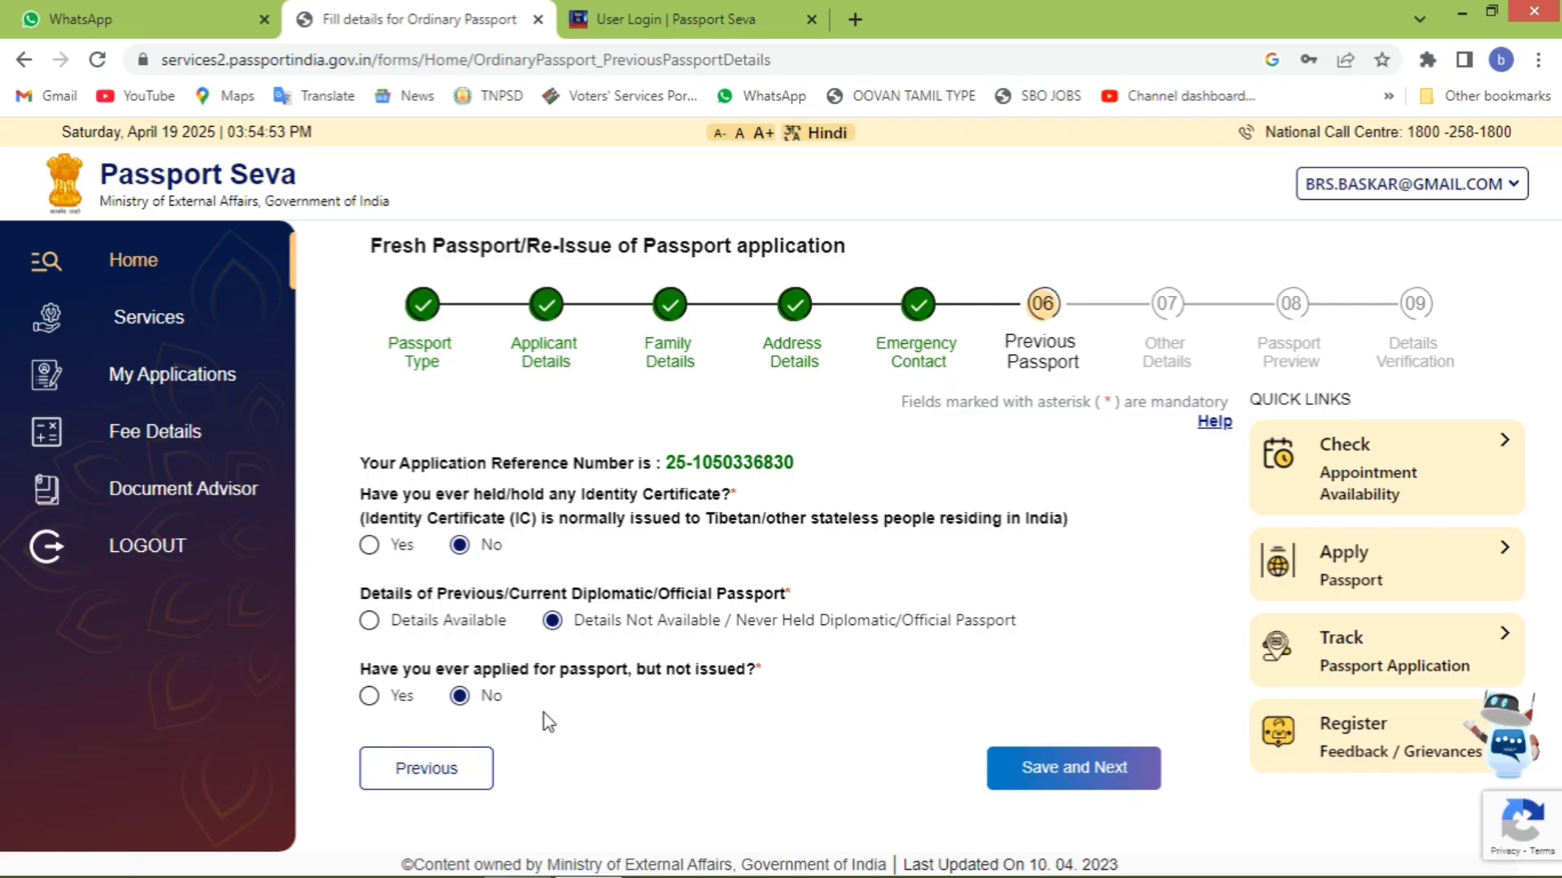
- Save the previous passport answers, then answer No to the criminal, court and passport refusal questions
click(1092, 769)
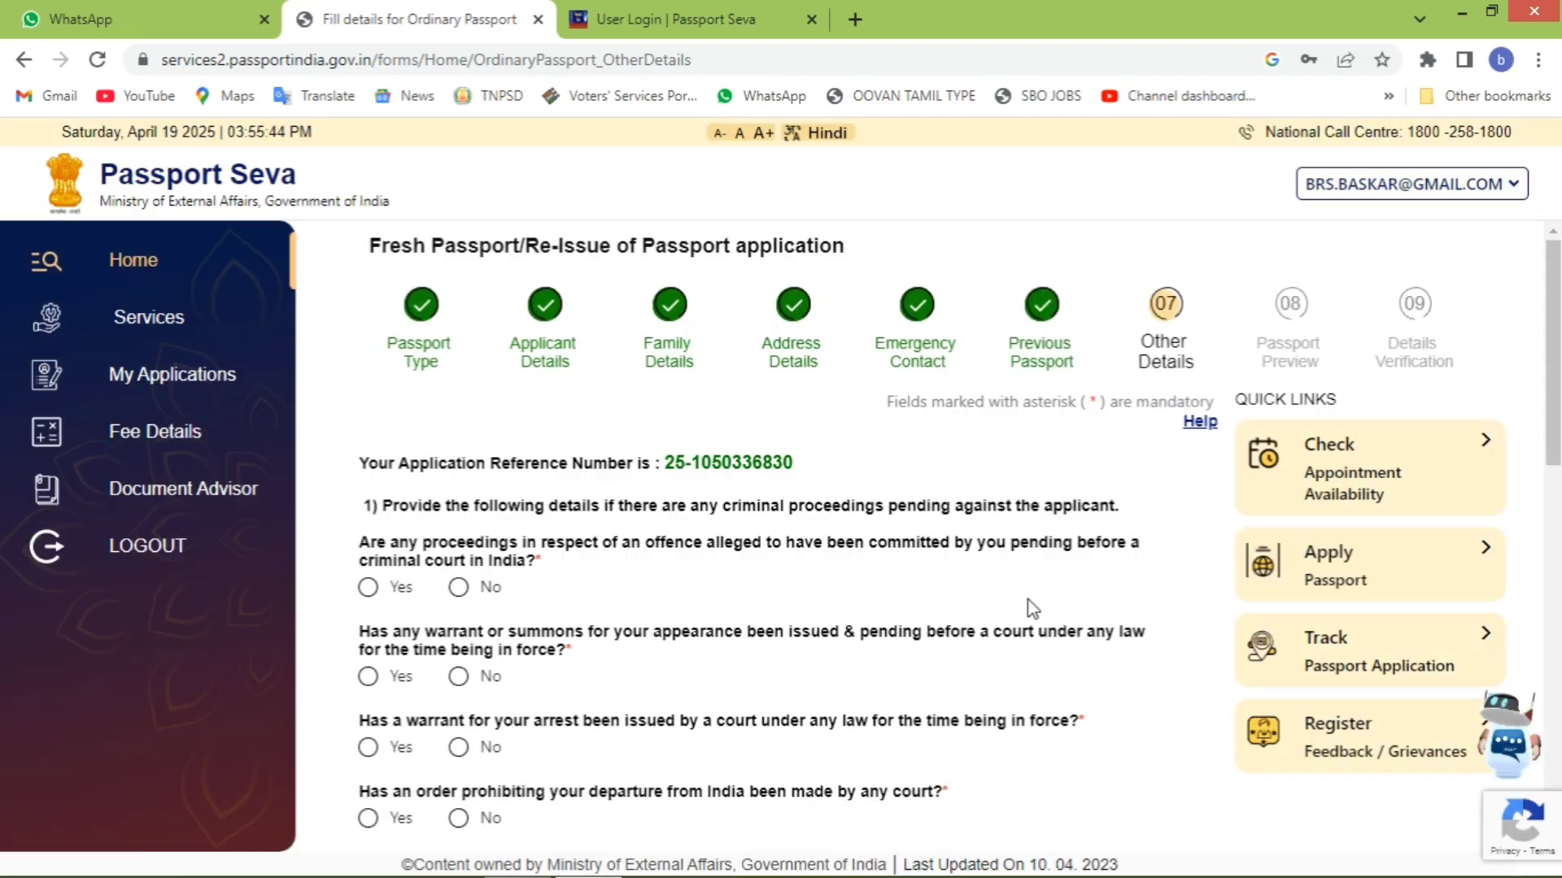
click(459, 588)
click(459, 677)
click(458, 748)
click(459, 818)
scroll(720, 639, down, 6)
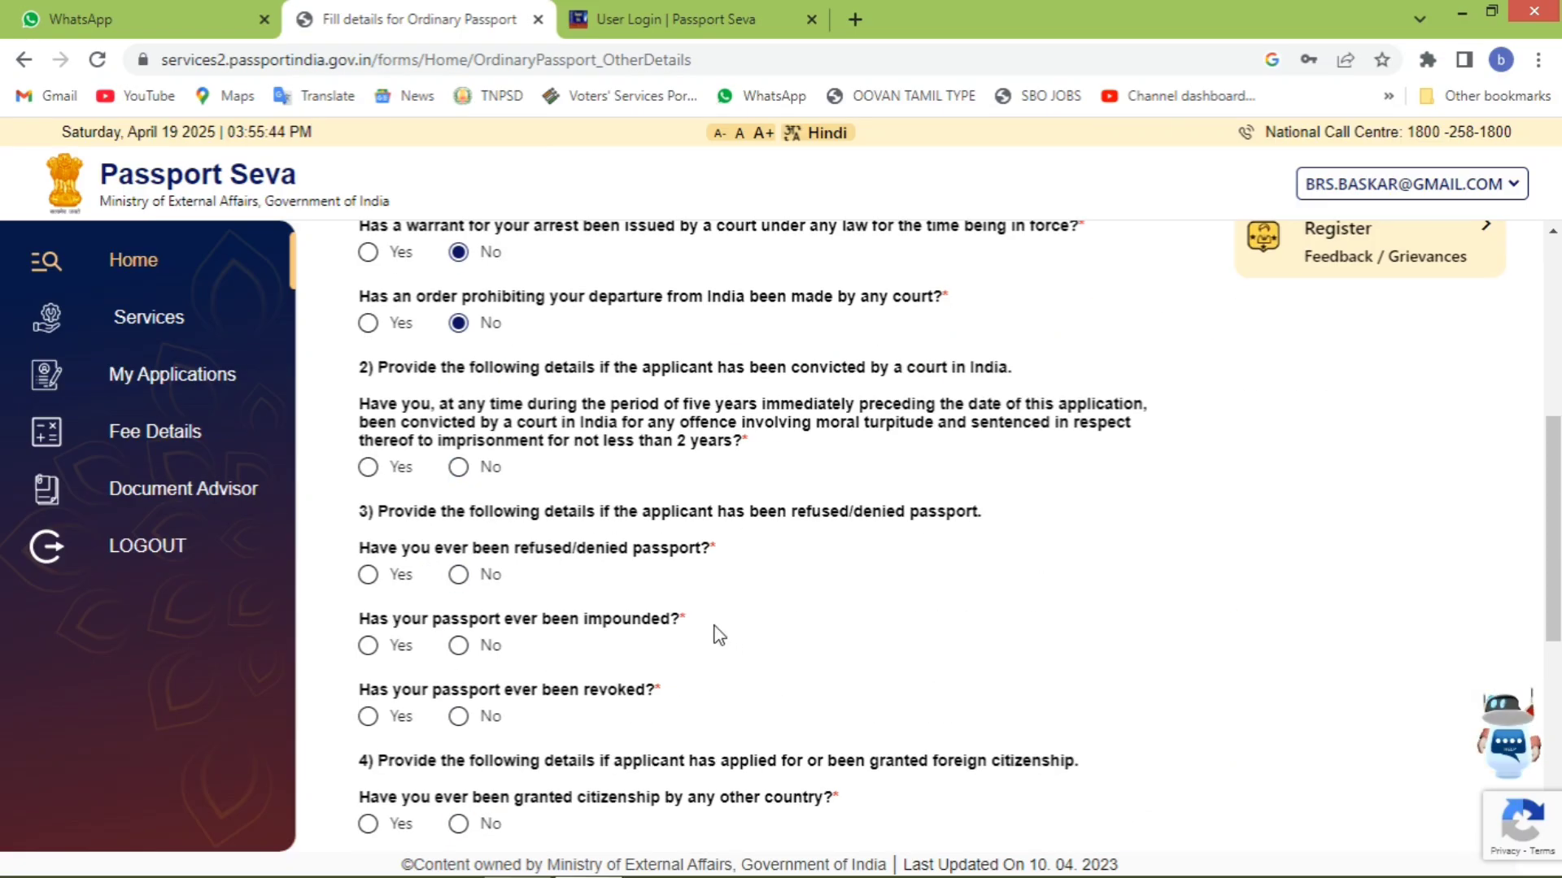
click(458, 469)
click(459, 575)
click(459, 646)
click(459, 717)
click(458, 824)
- Answer No to the remaining citizenship, deportation and repatriation questions, then save Other Details
scroll(460, 813, down, 6)
click(459, 397)
click(459, 469)
click(459, 540)
click(459, 647)
click(459, 718)
click(458, 789)
scroll(889, 614, down, 1)
scroll(875, 593, up, 7)
scroll(871, 529, down, 7)
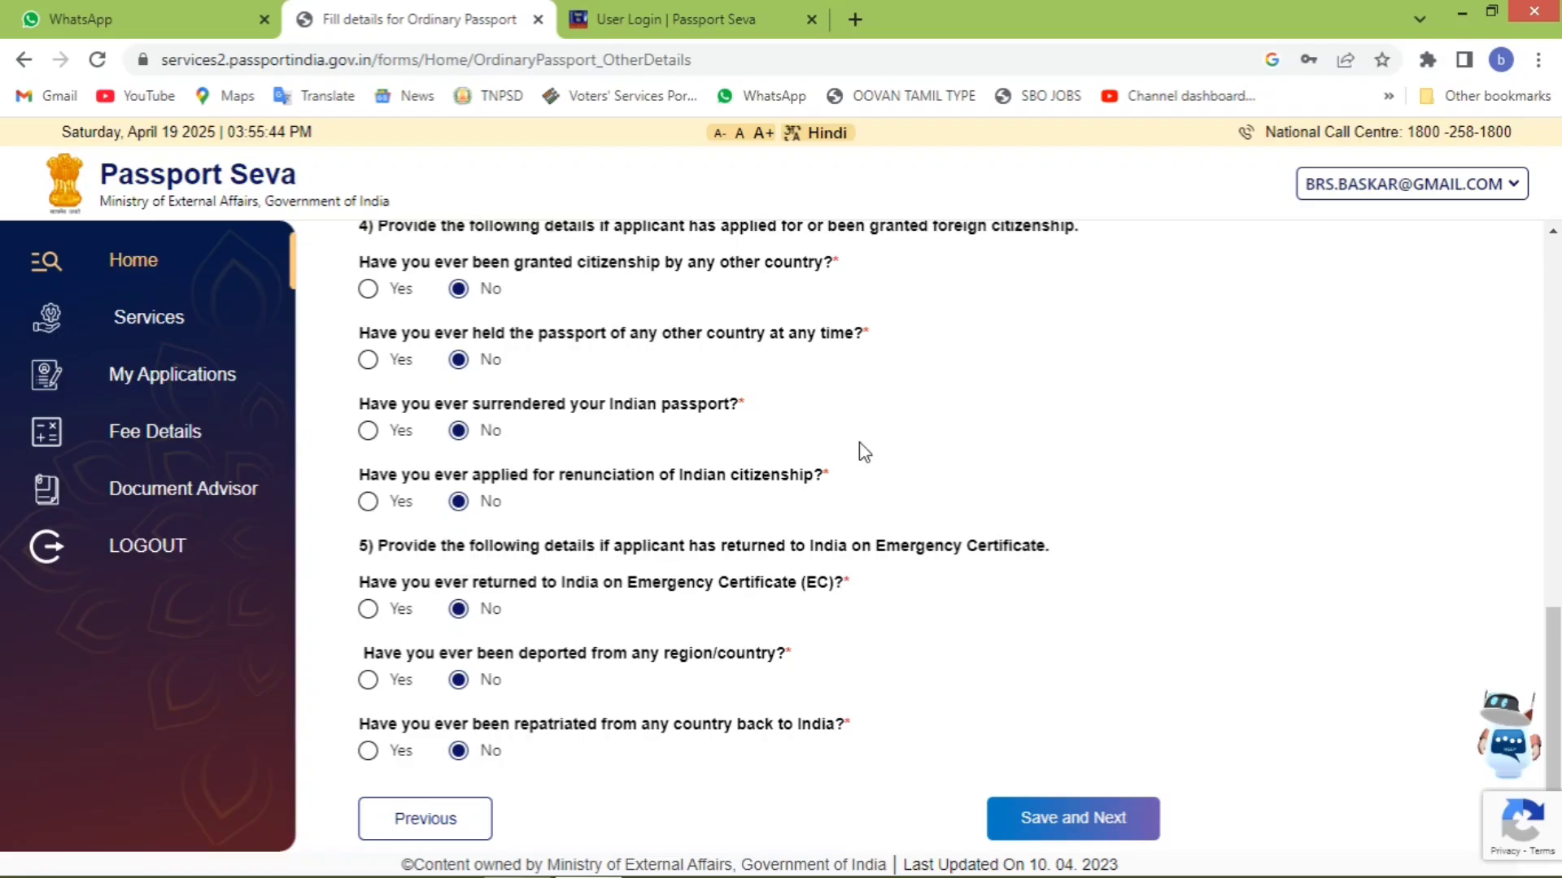
click(1090, 809)
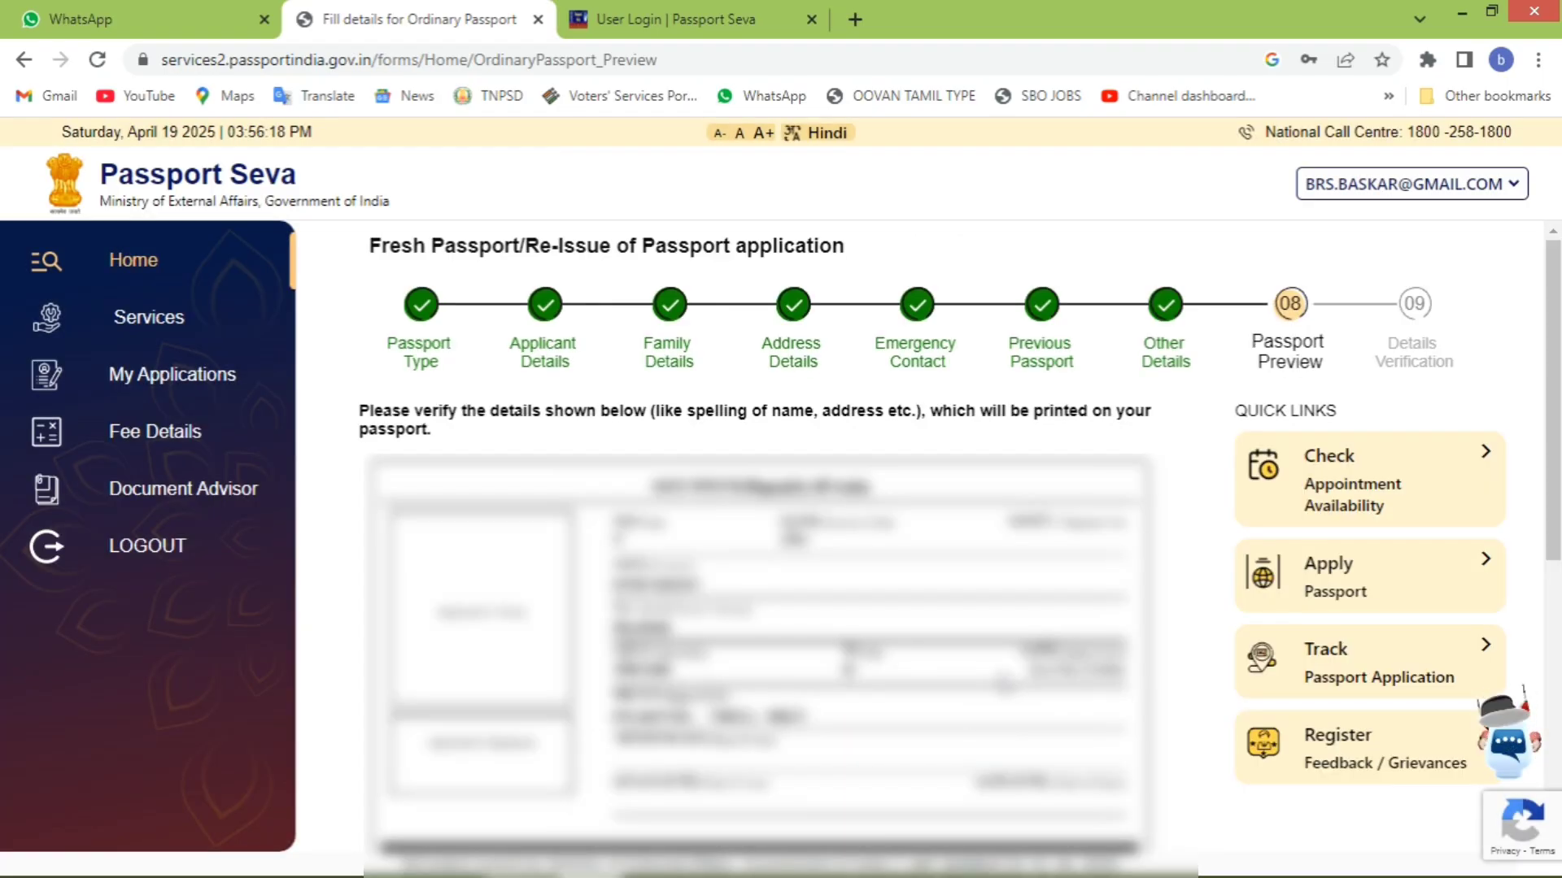
- Review the Passport Preview page, then go back to the earlier application step
scroll(1005, 684, down, 6)
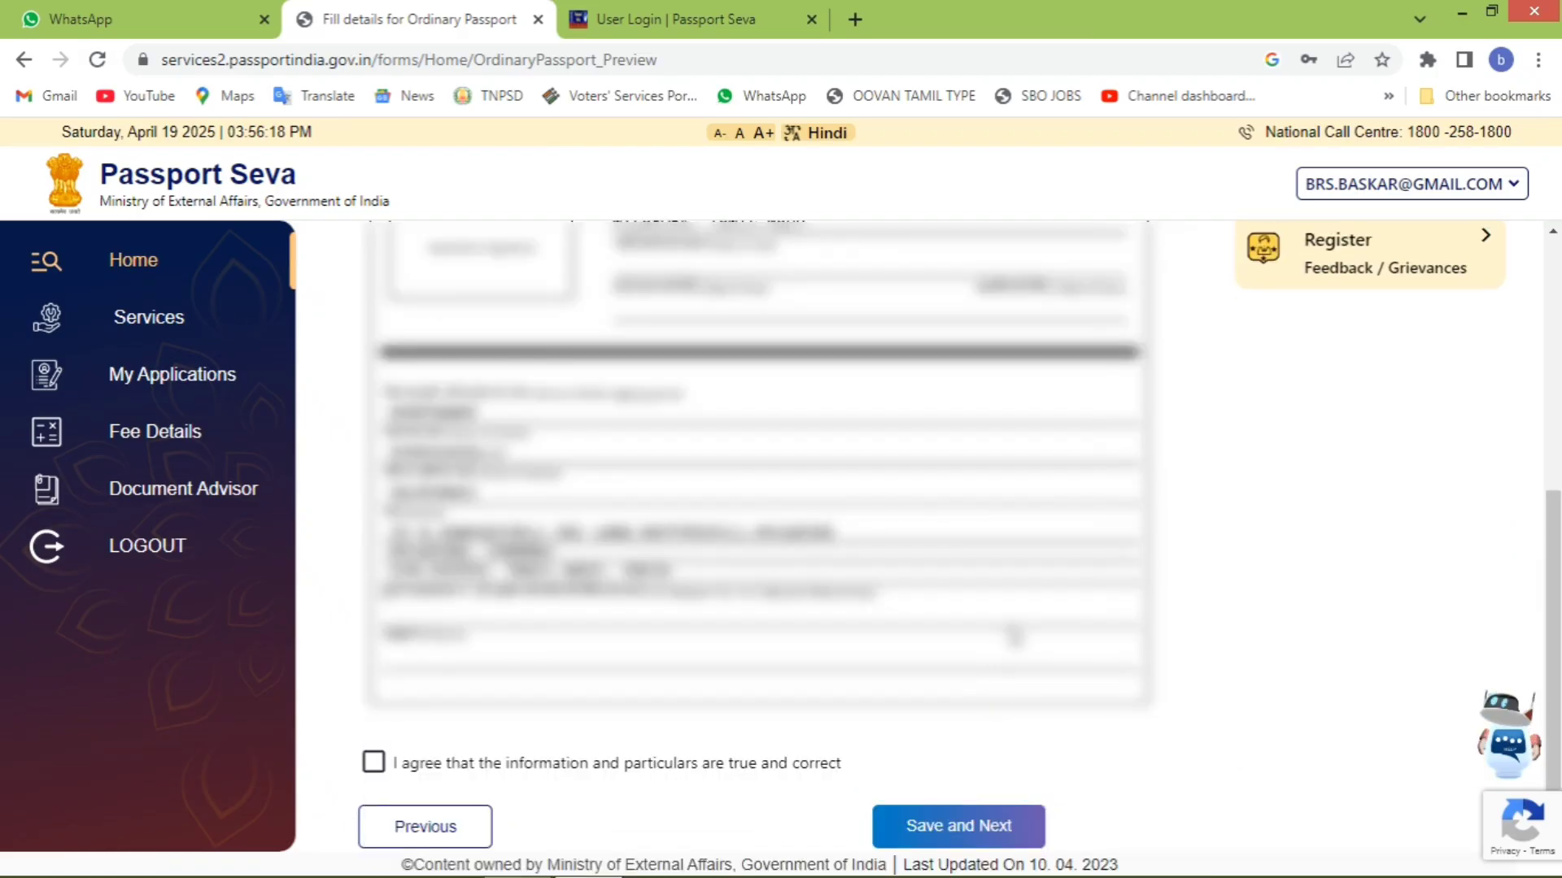
scroll(1013, 643, up, 5)
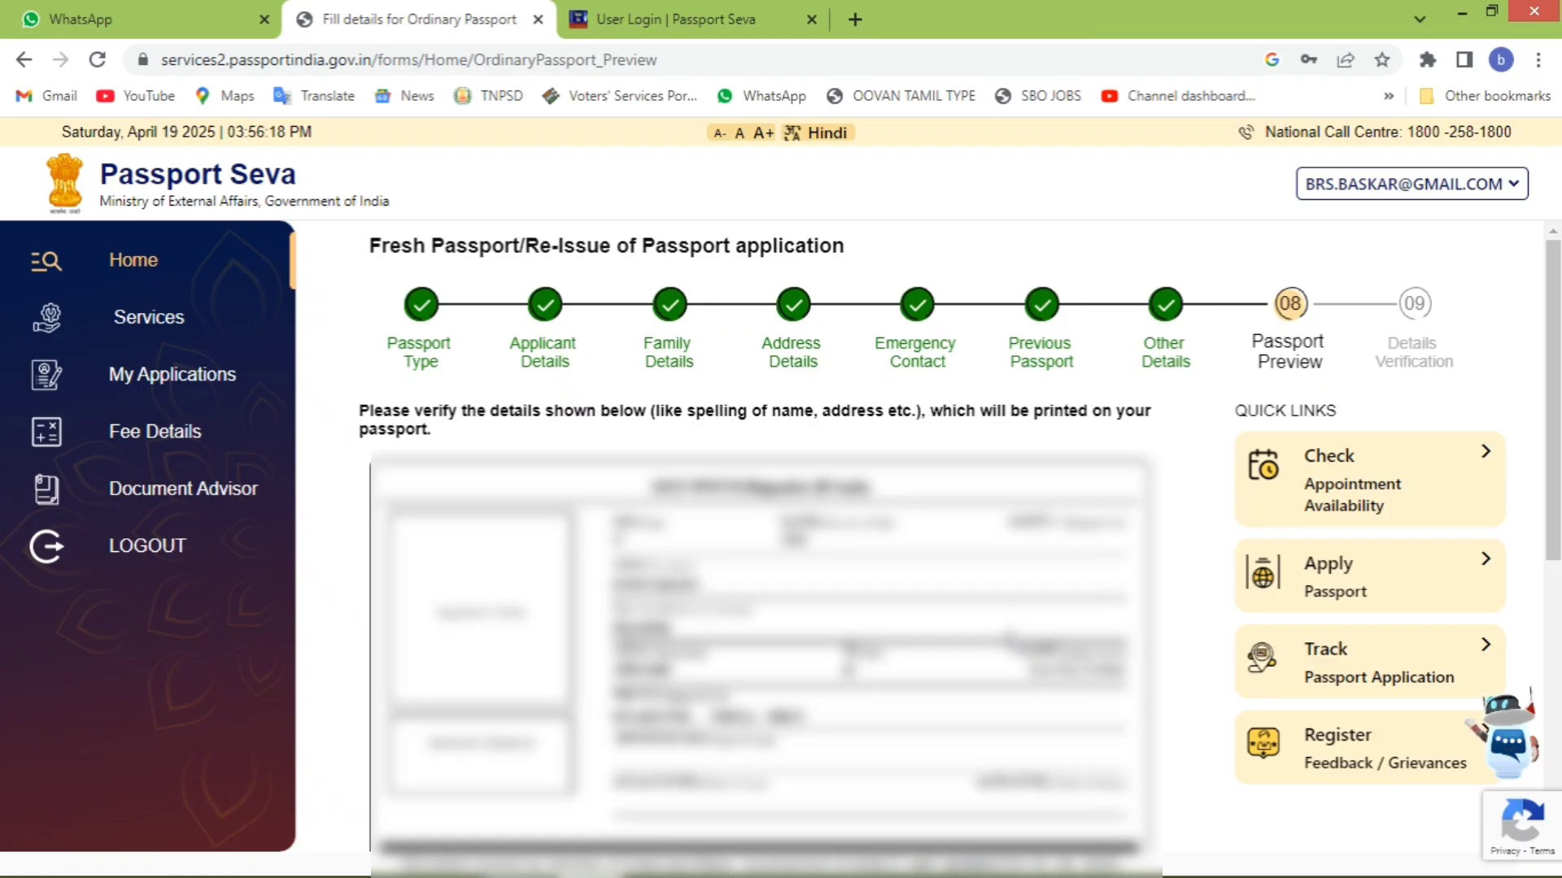
scroll(760, 569, down, 5)
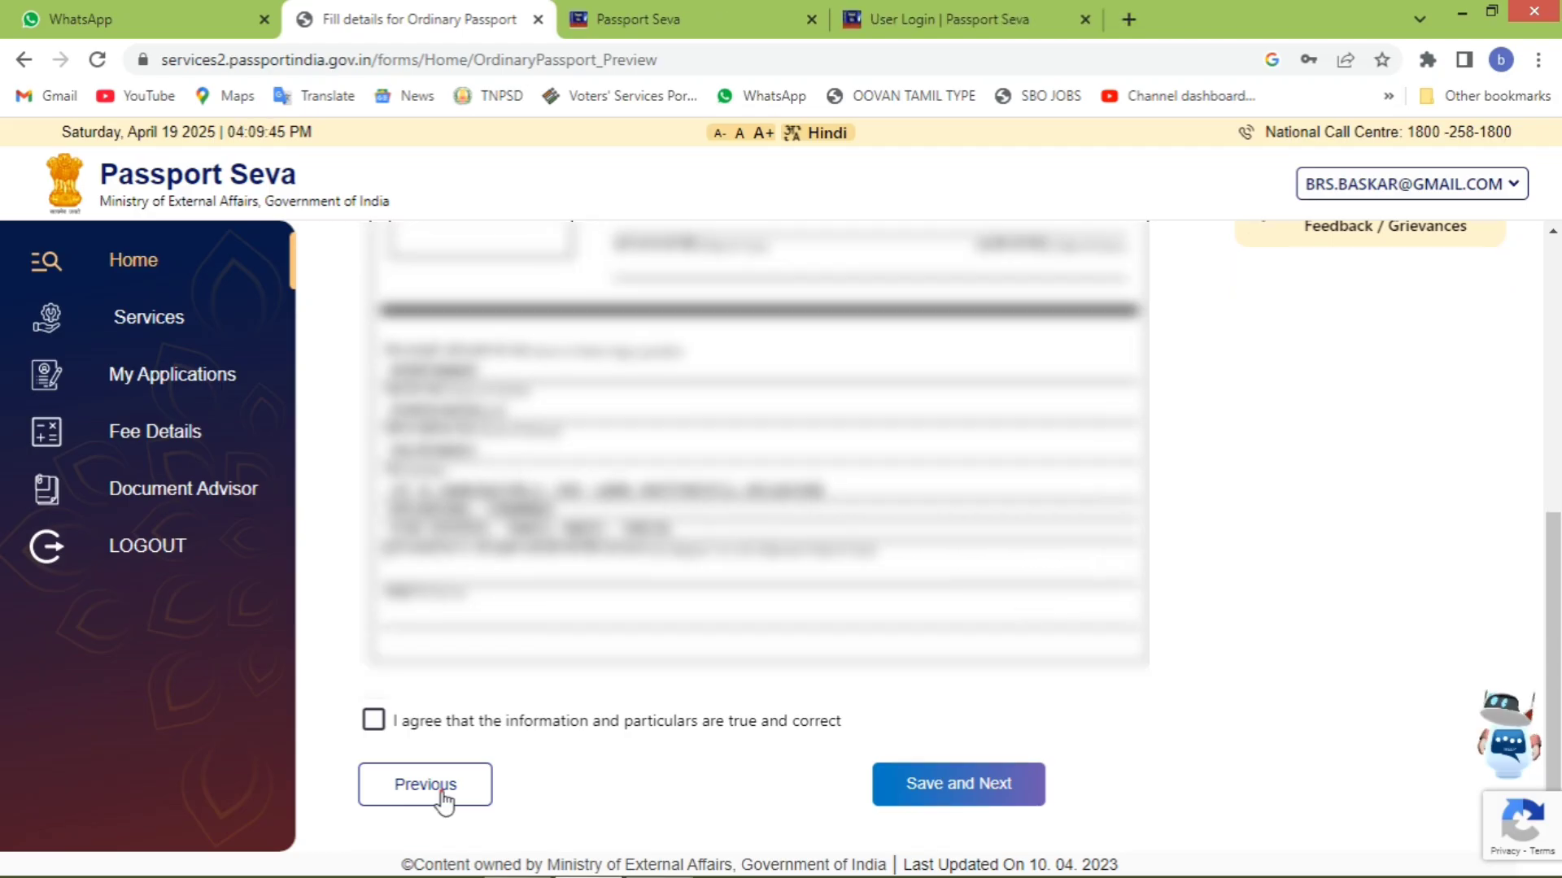
click(442, 787)
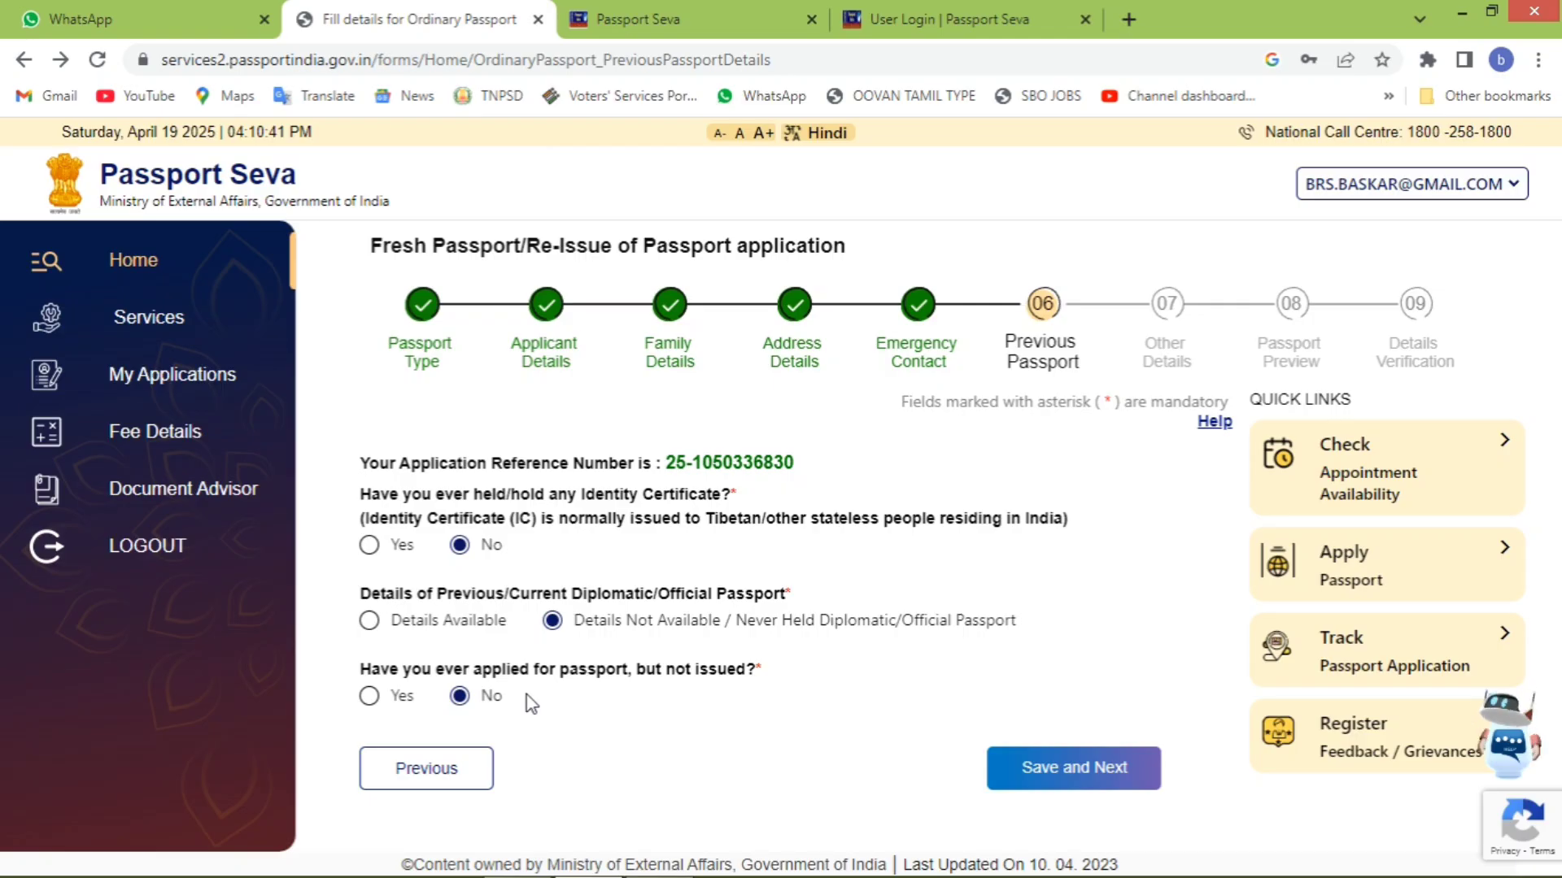
- Return to Emergency Contact, then re-save it and the Previous Passport answers
click(419, 767)
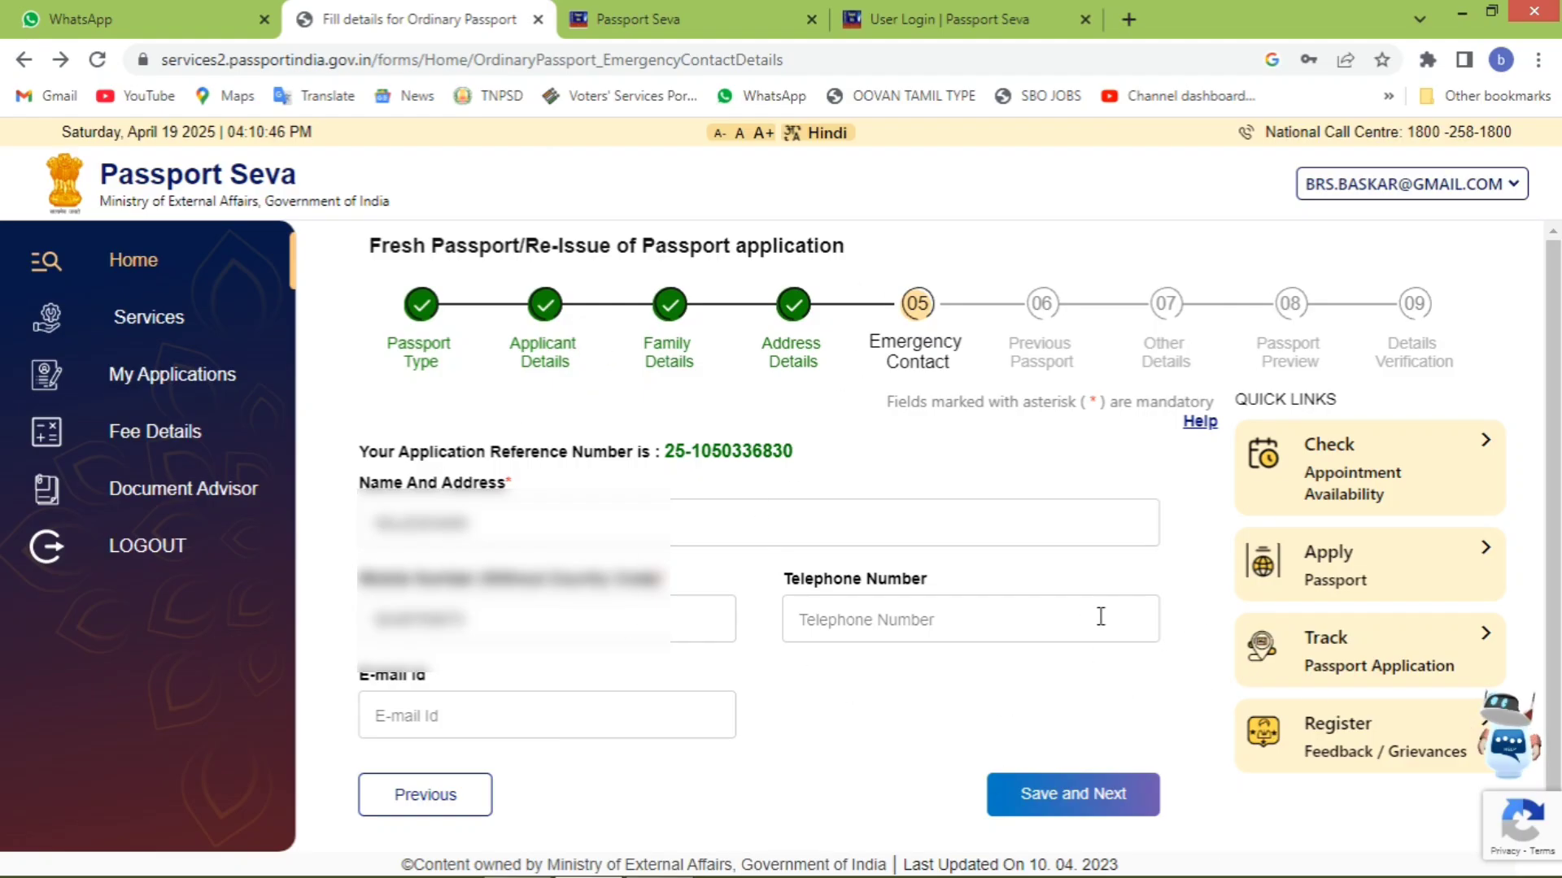
click(1055, 805)
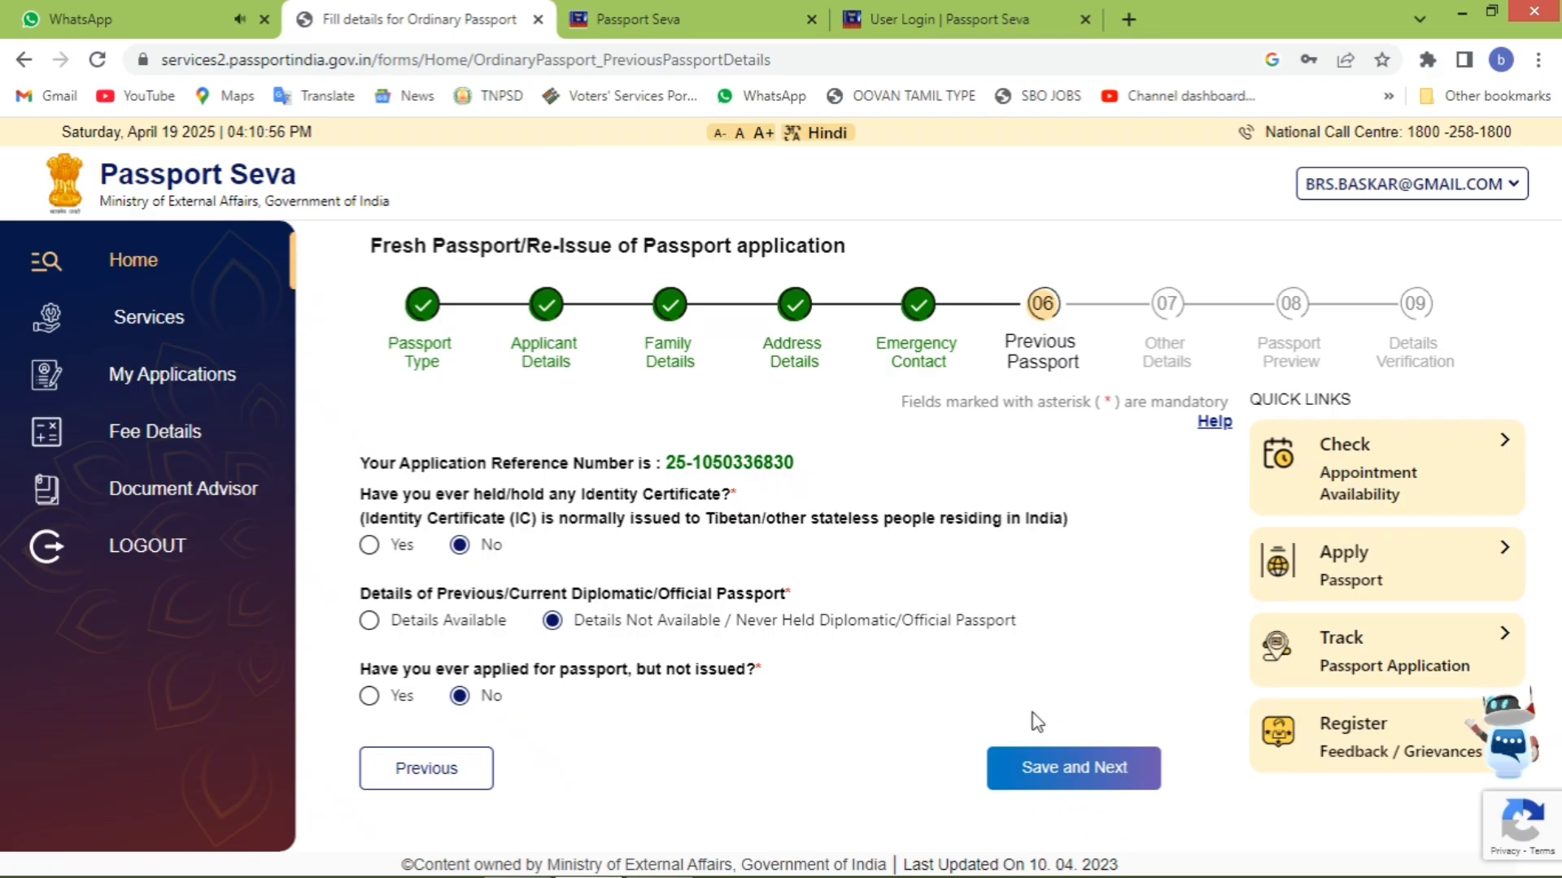
click(1029, 770)
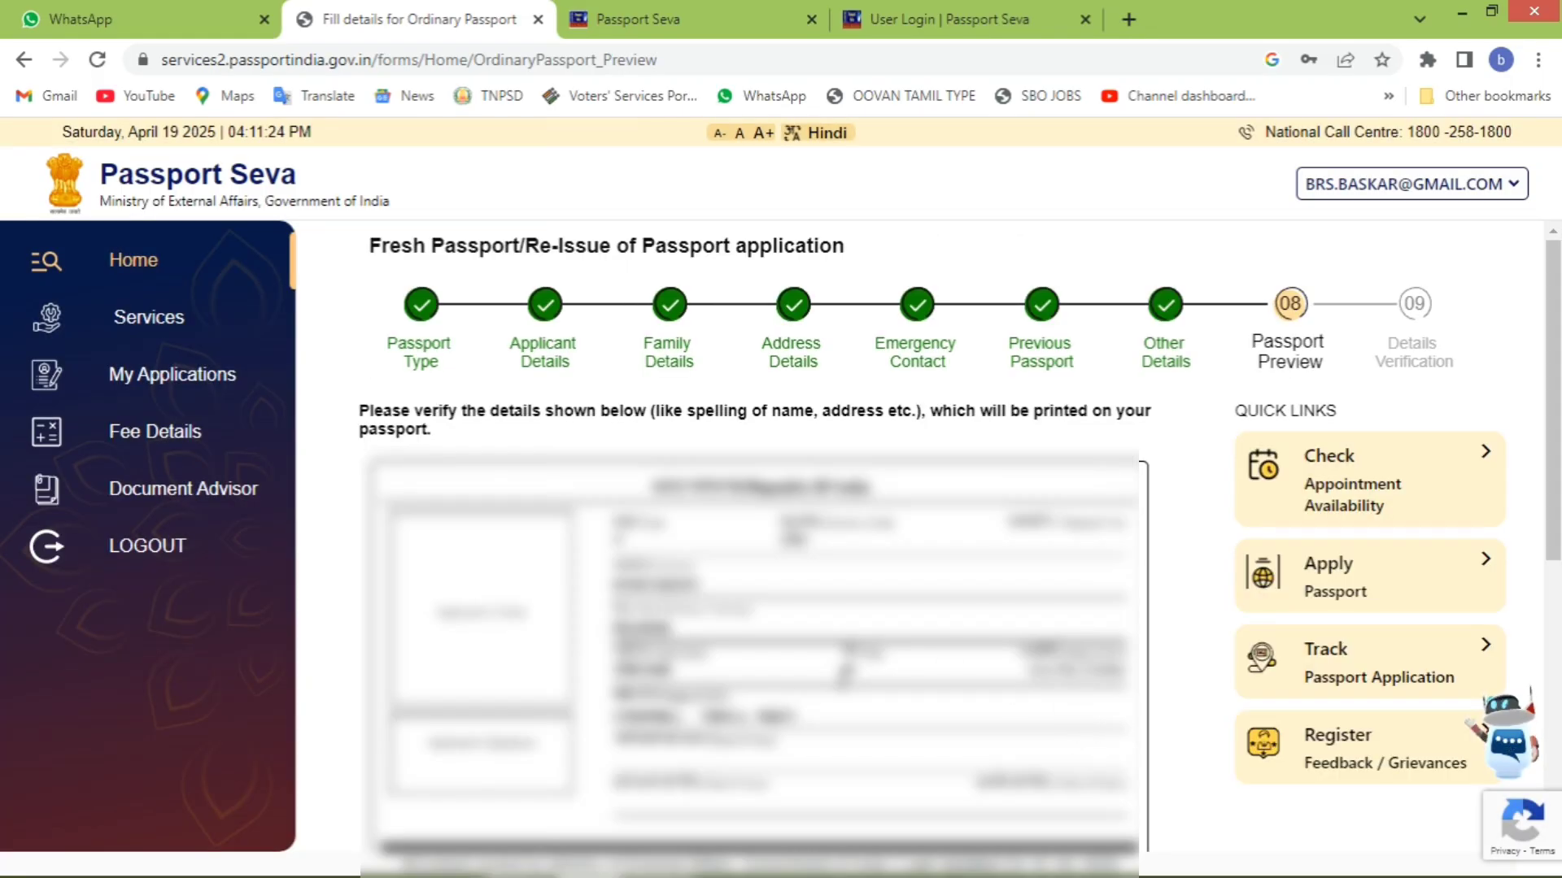
- Accept the 'I agree' declaration on Passport Preview and save to reach Details Verification
scroll(802, 706, down, 5)
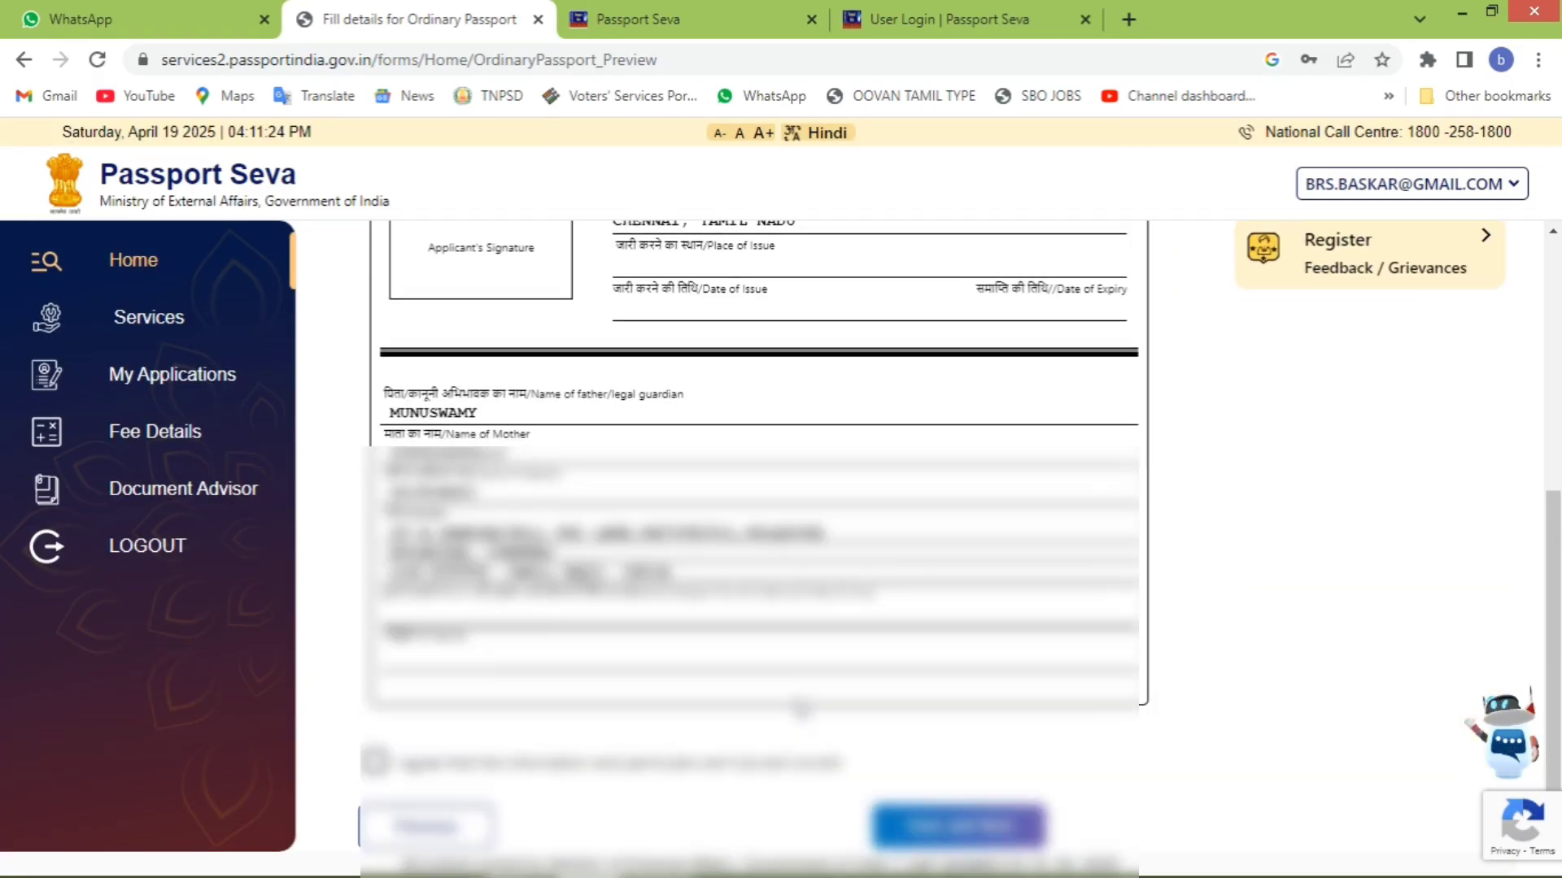
scroll(801, 584, up, 5)
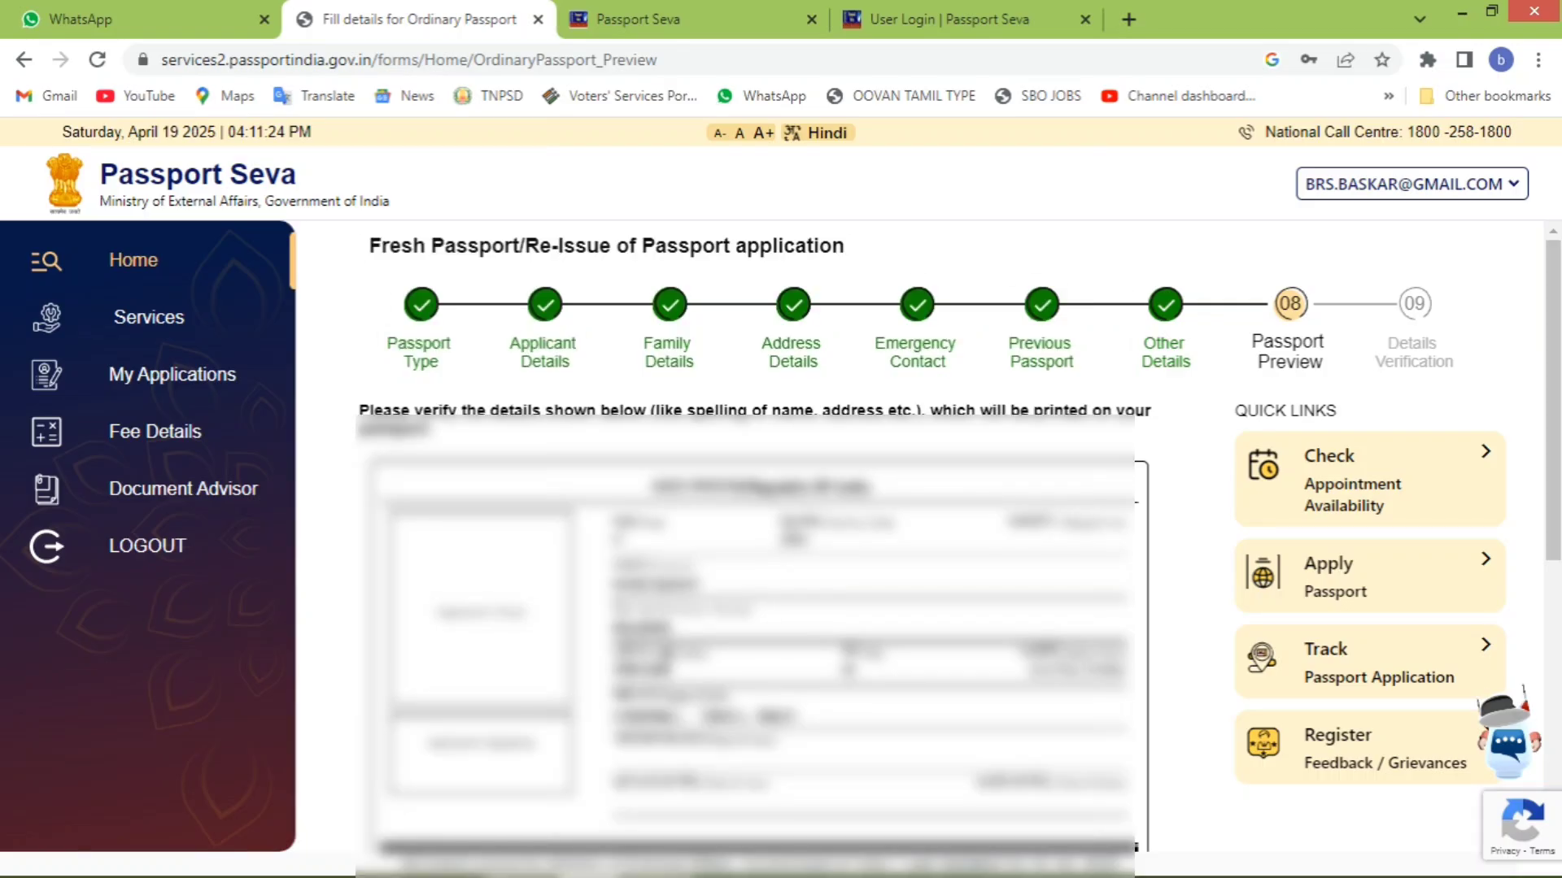
scroll(802, 584, down, 10)
click(374, 765)
click(957, 829)
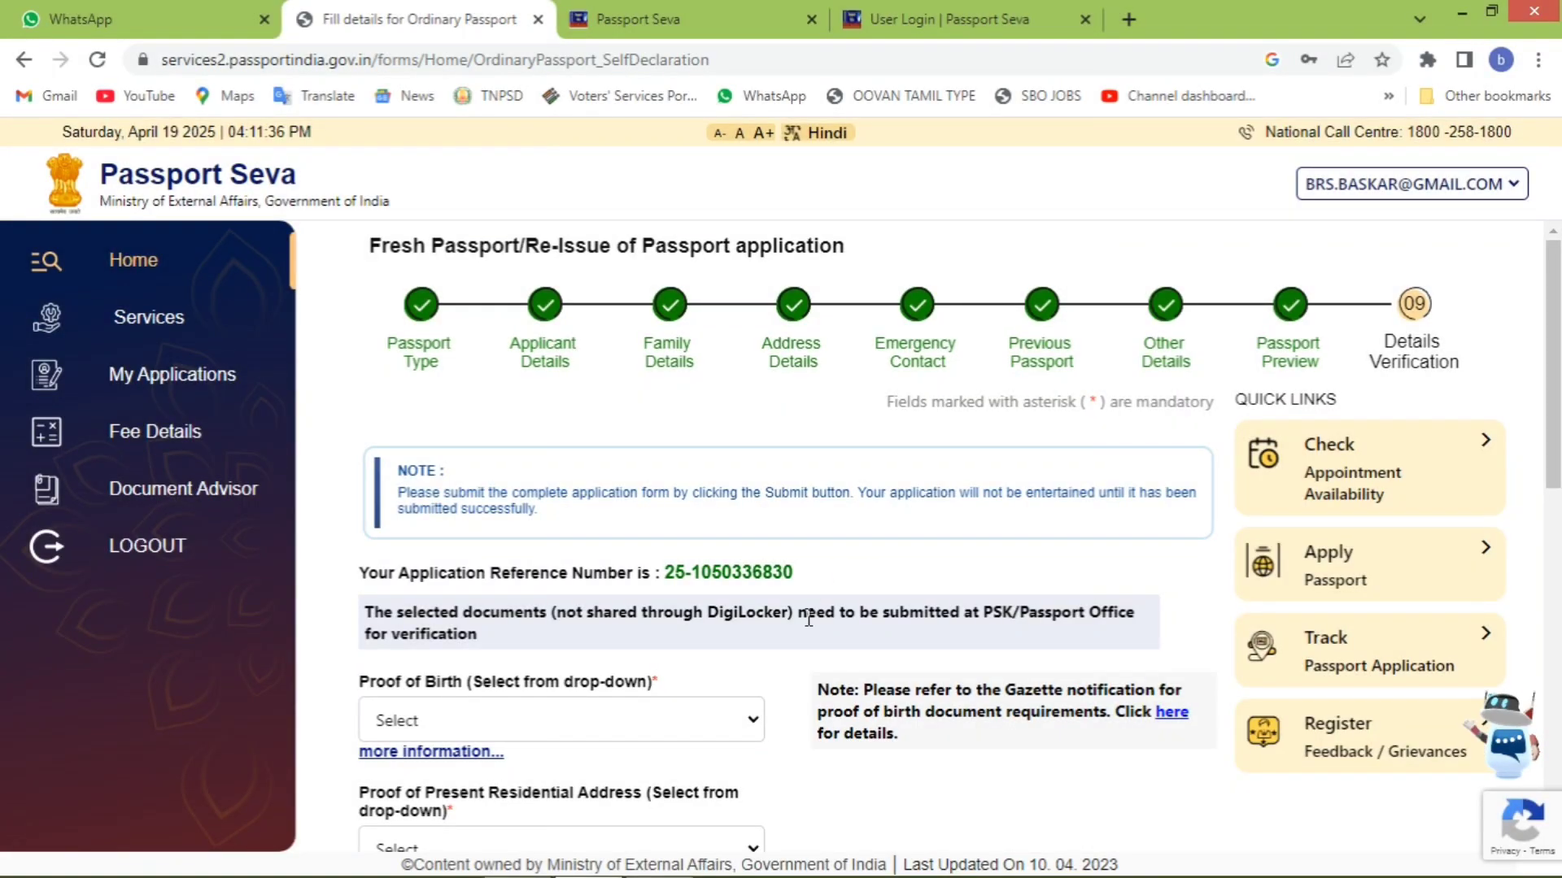
- Set the proof of birth to Driving licence
click(696, 716)
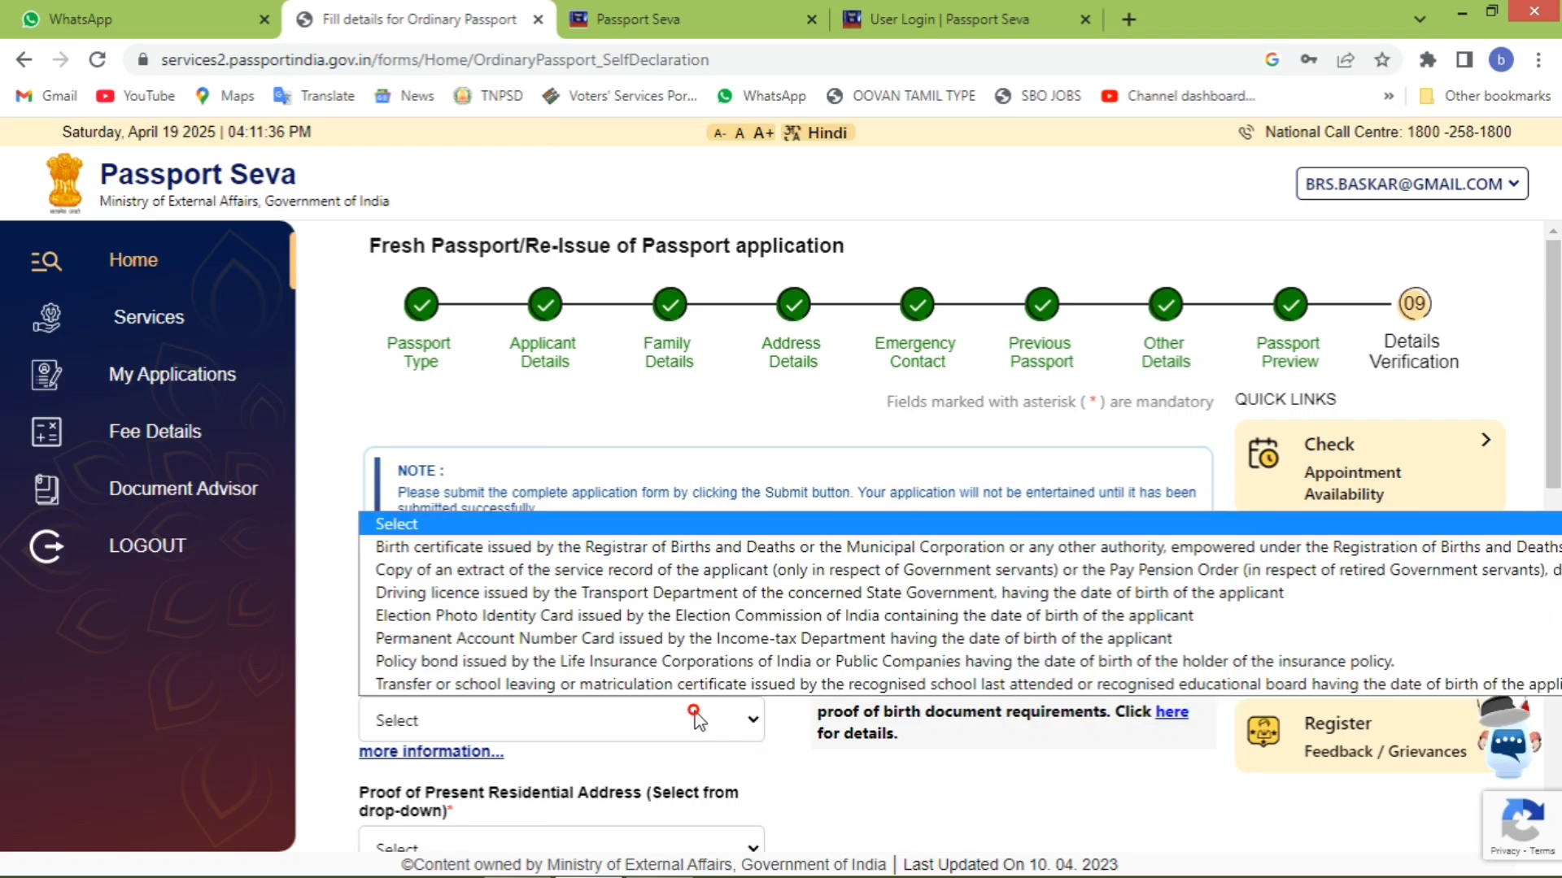
key(Down)
key(Down)
key(Down)
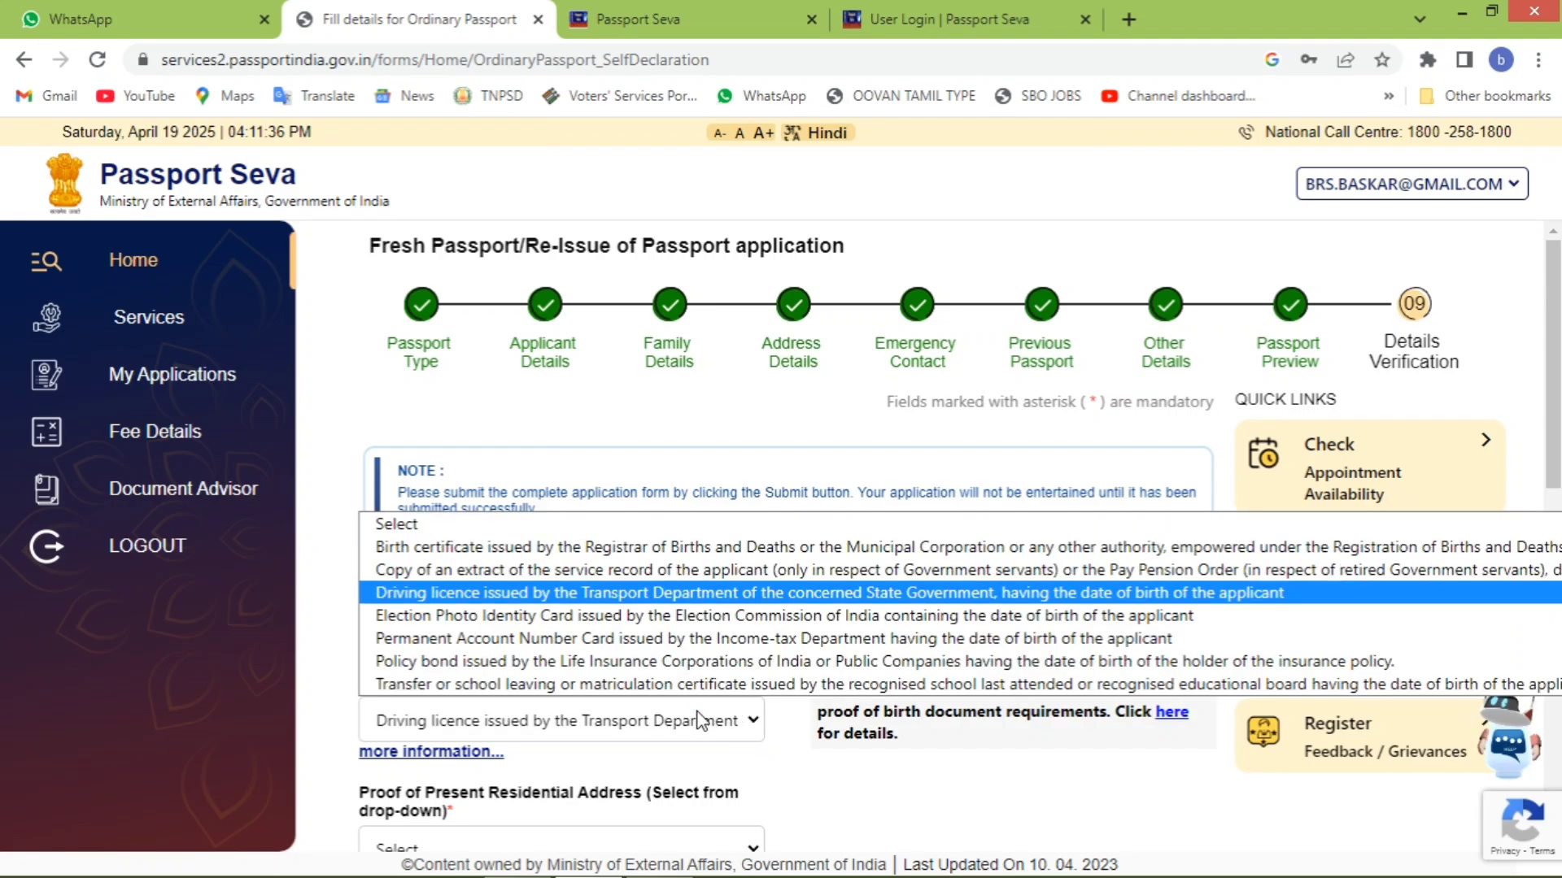
key(Down)
key(Down)
key(Down)
key(Down)
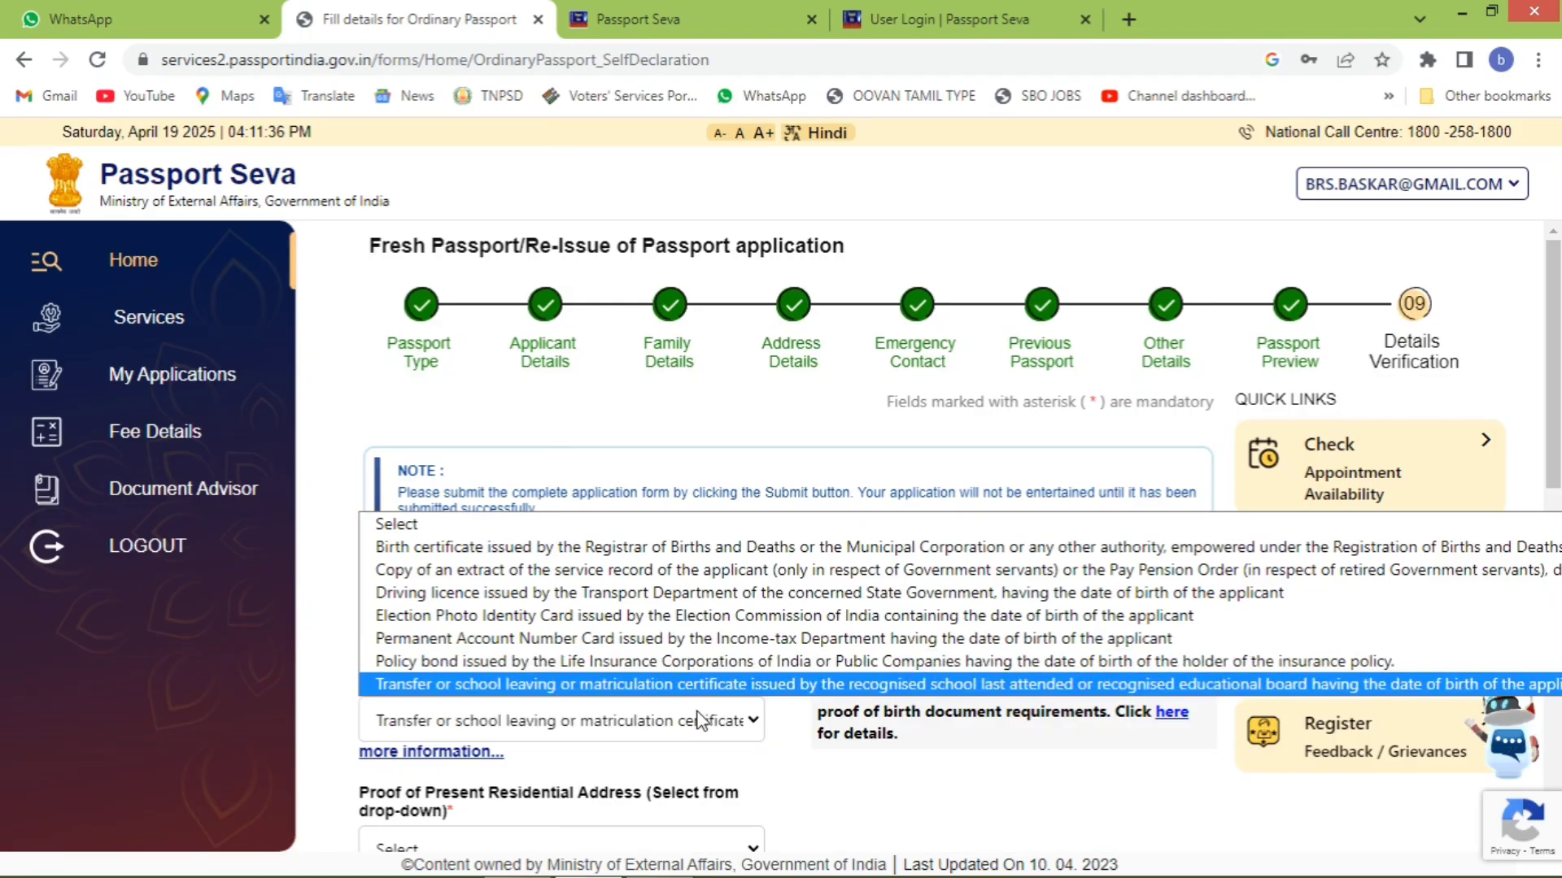
key(Up)
key(Up)
key(Up)
key(Up)
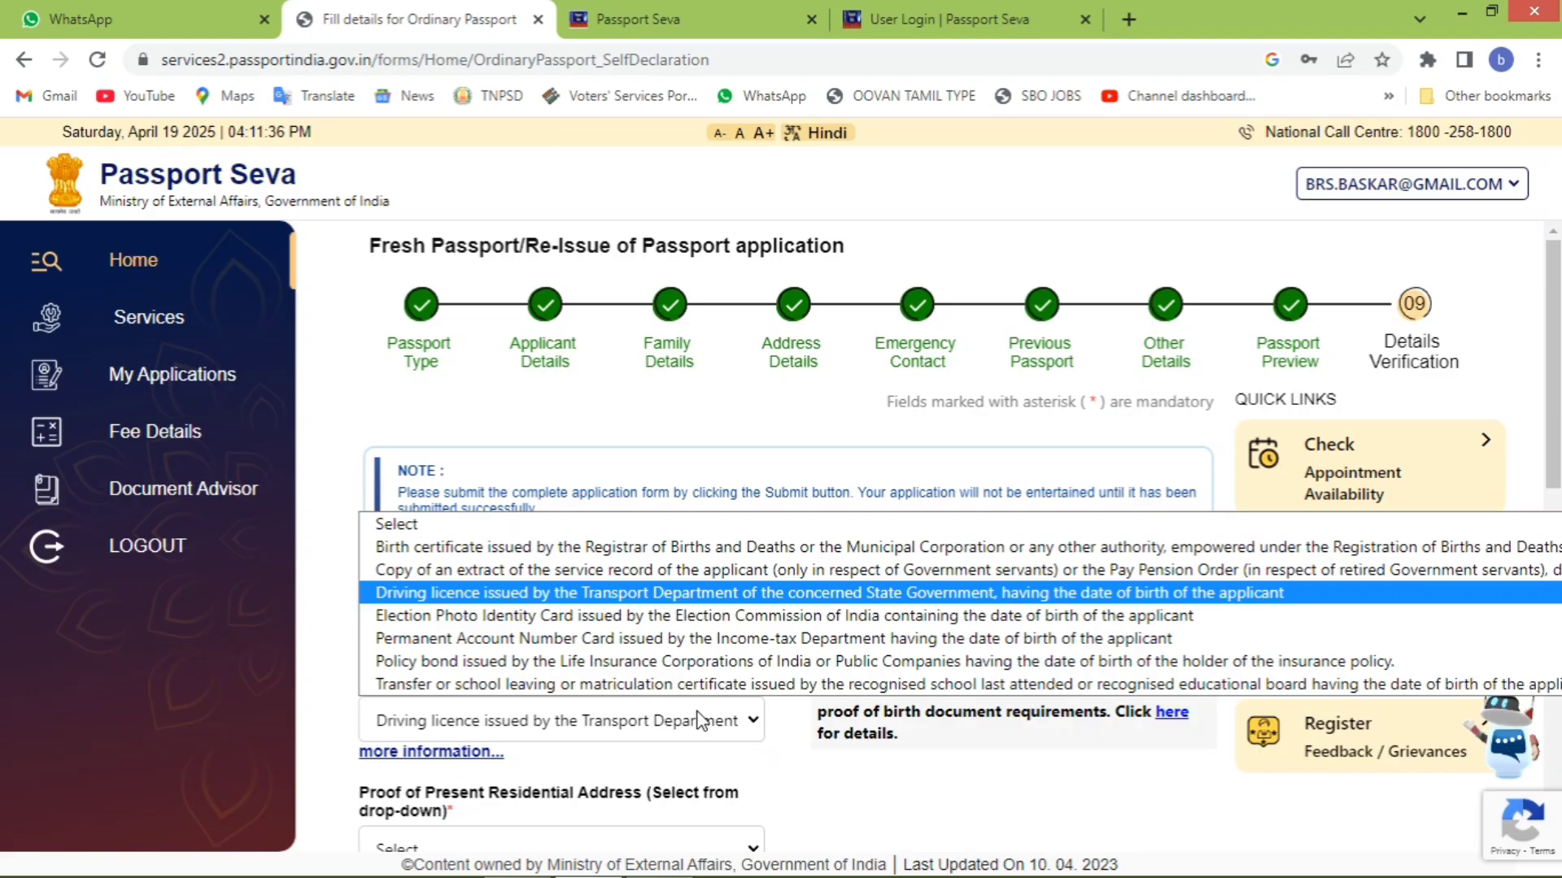
key(Return)
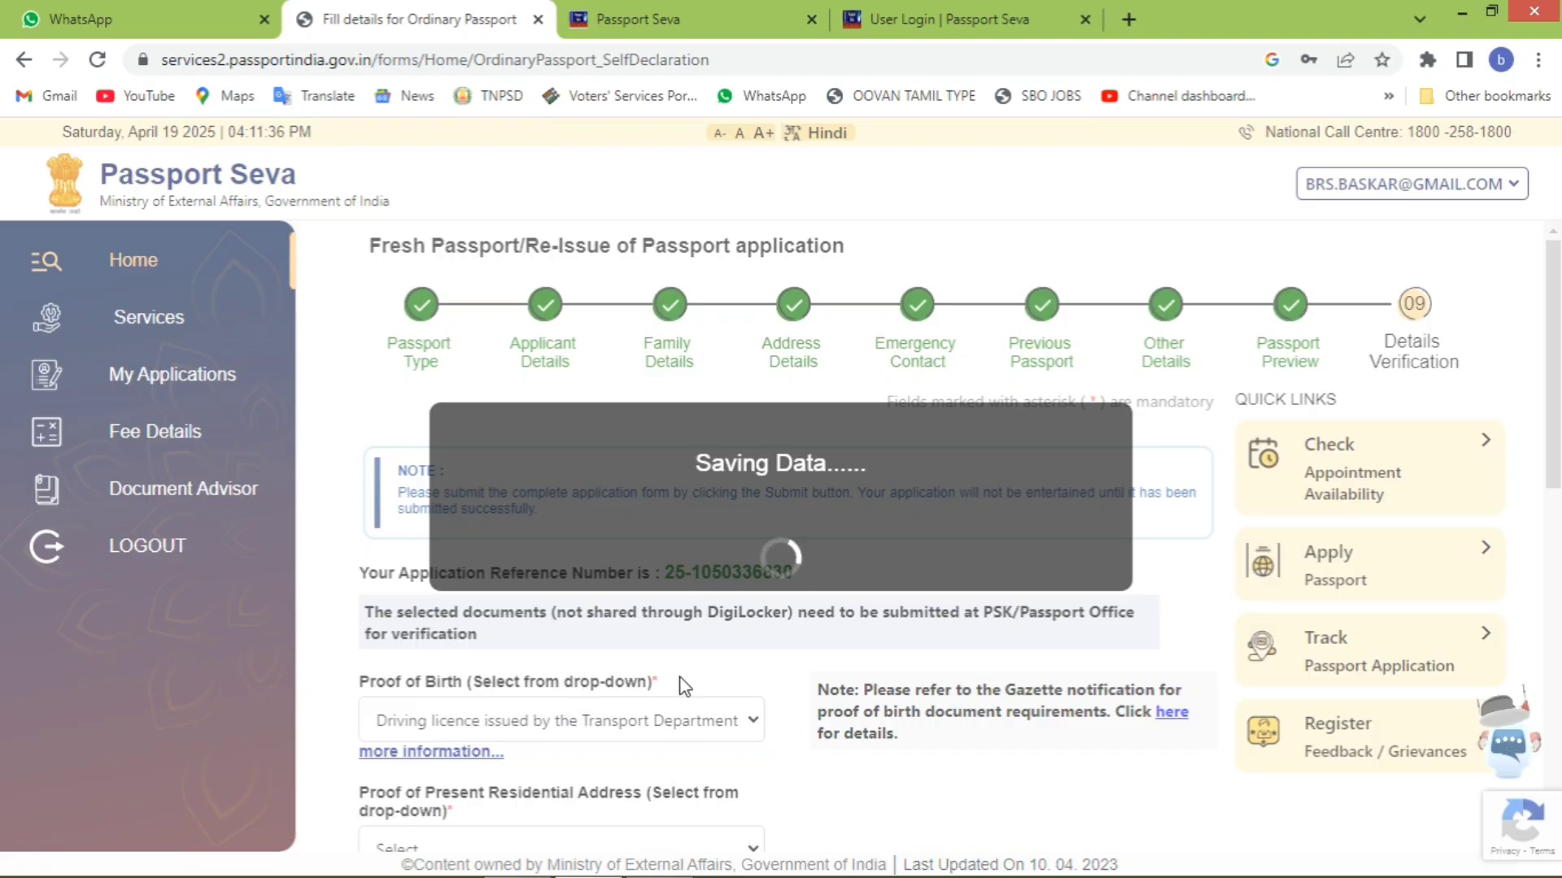
- Set the proof of present residential address to Aadhaar Card (Address Proof)
scroll(750, 681, down, 6)
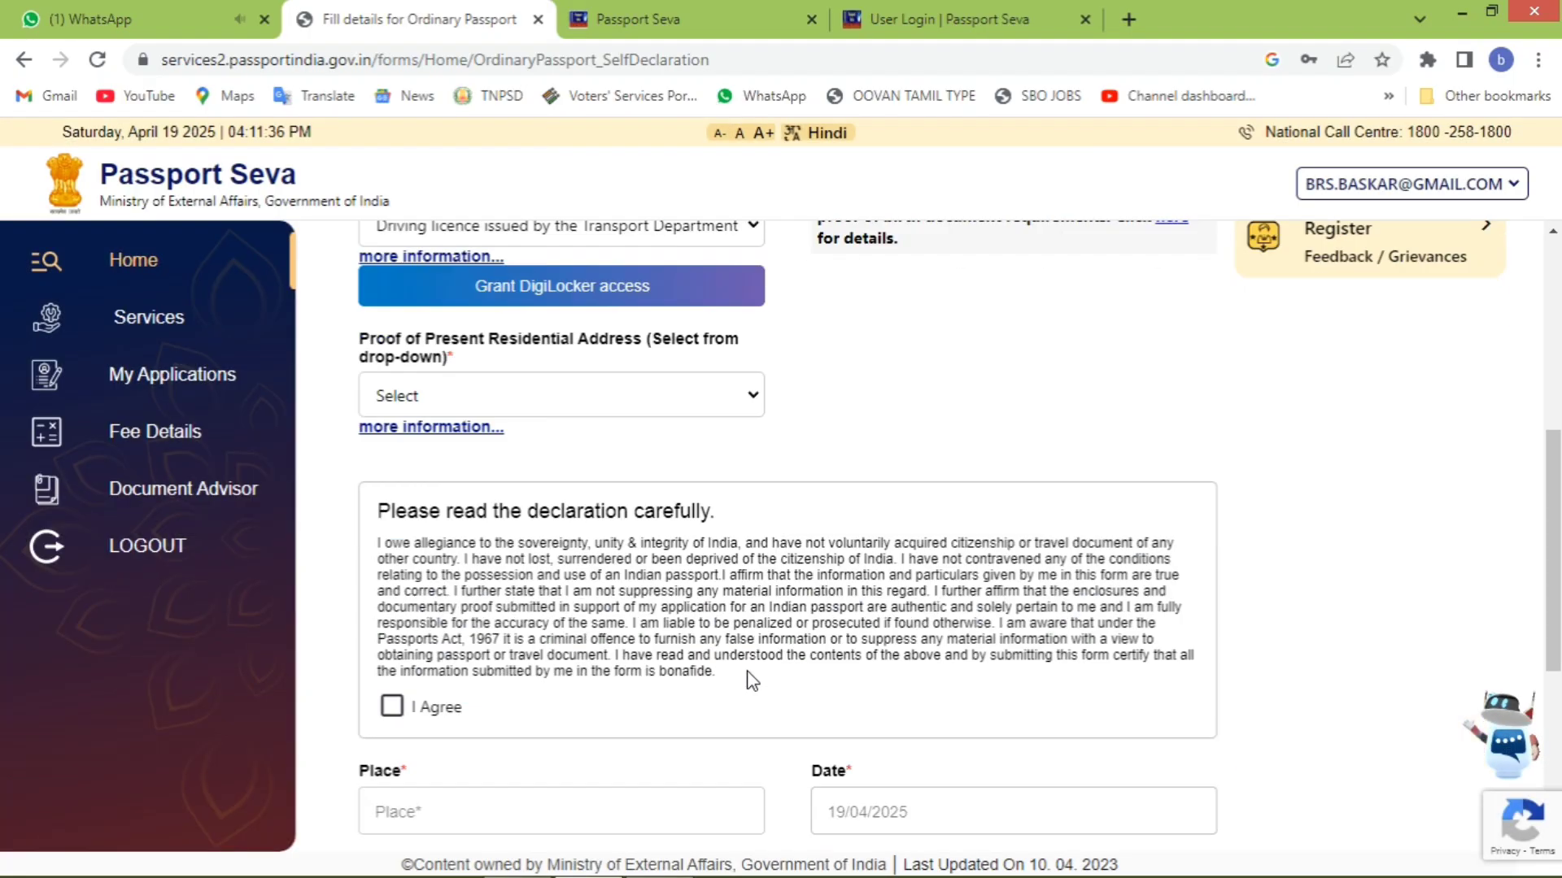
click(685, 402)
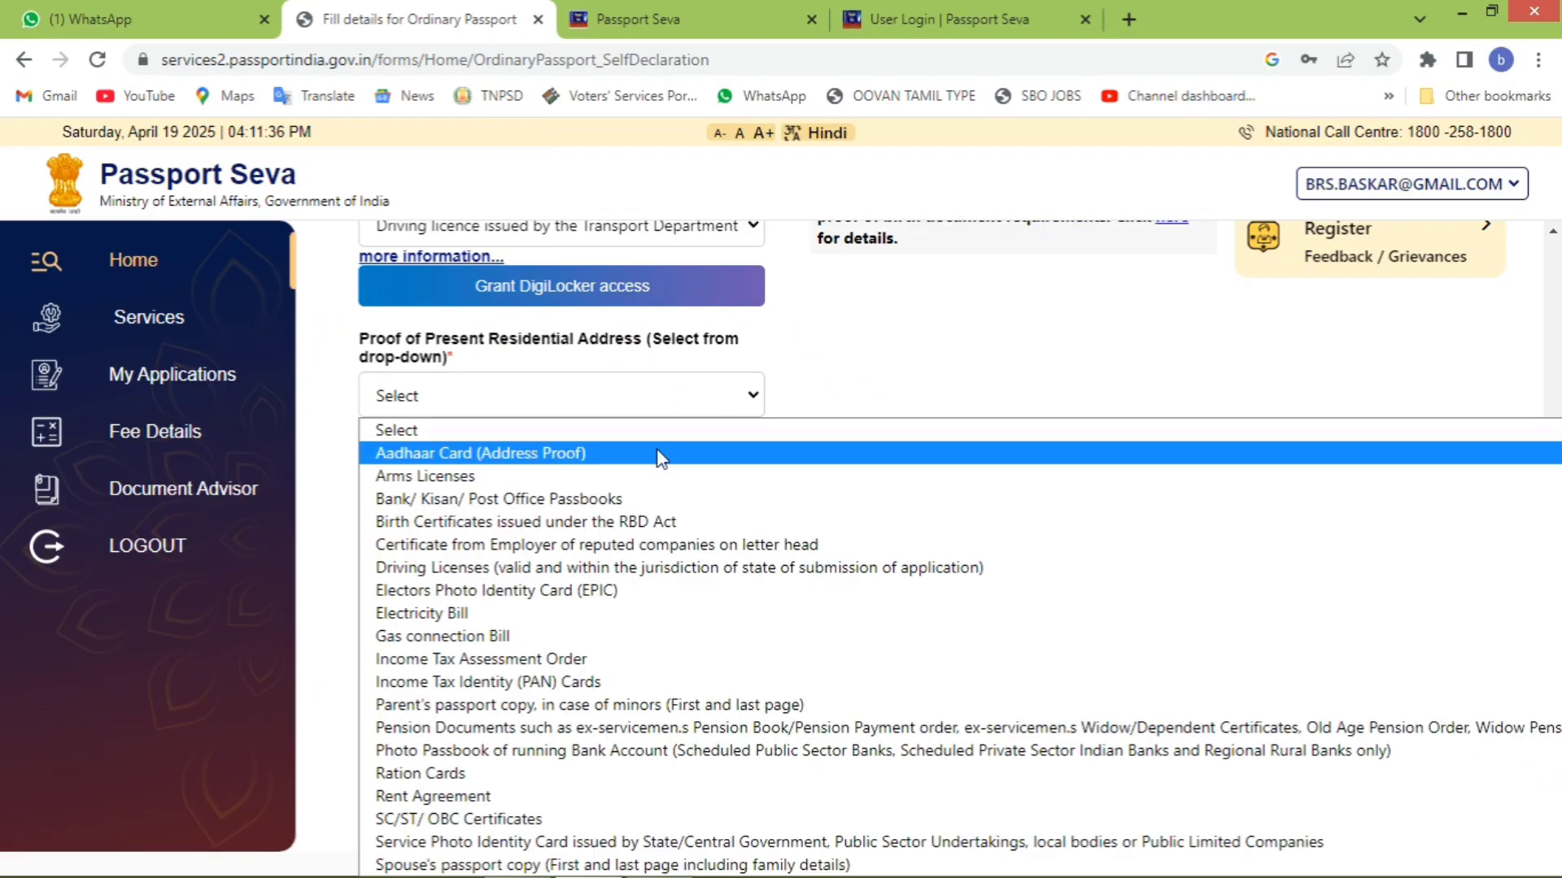
click(576, 453)
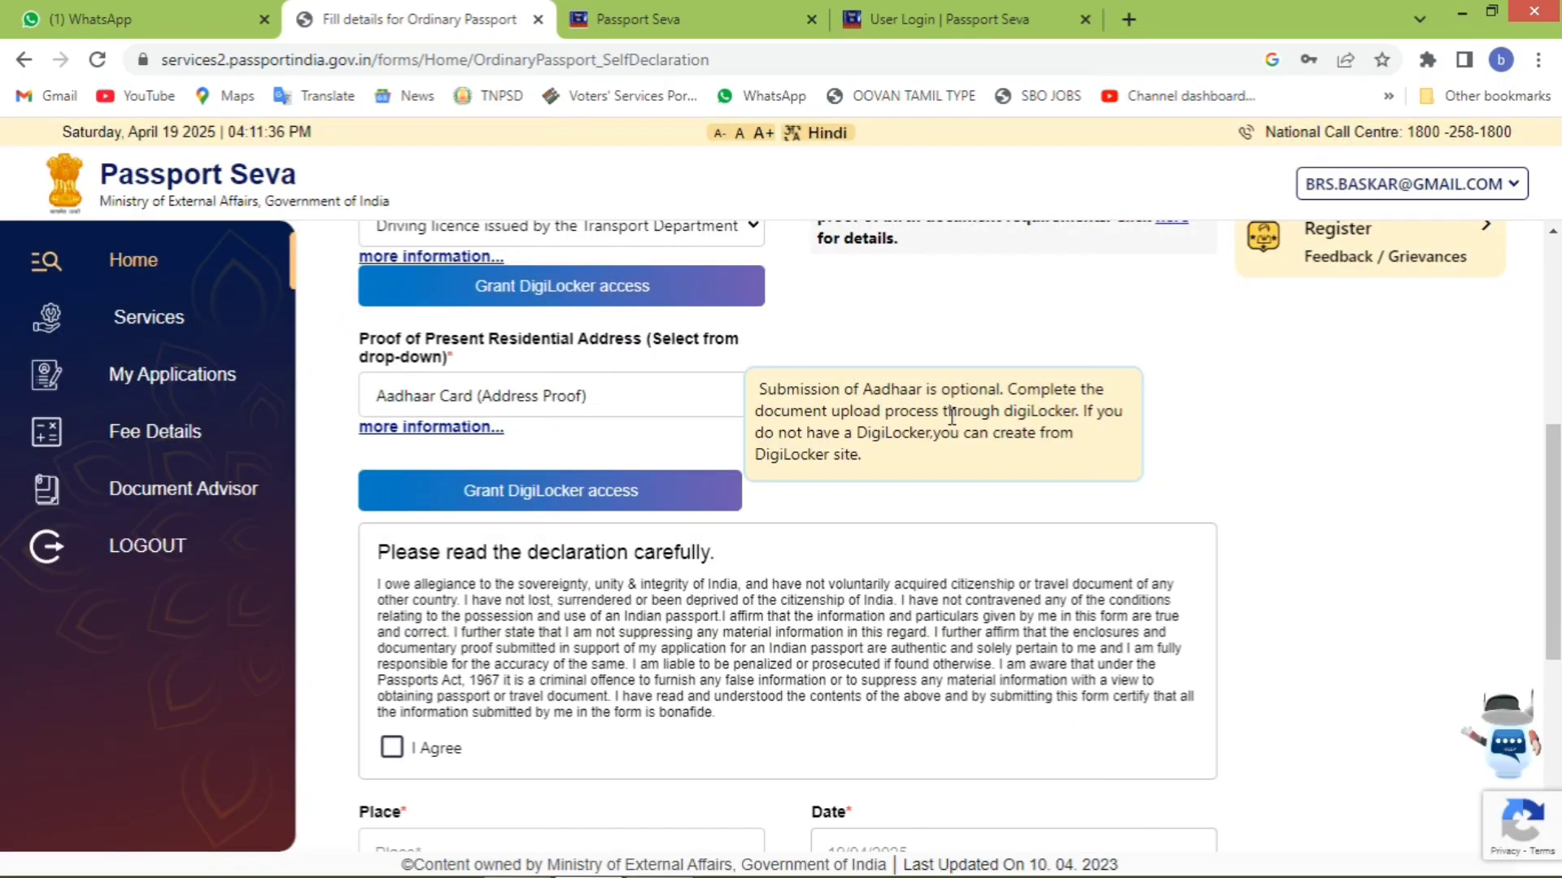
- Tick I Agree on the Details Verification declaration
scroll(696, 687, up, 2)
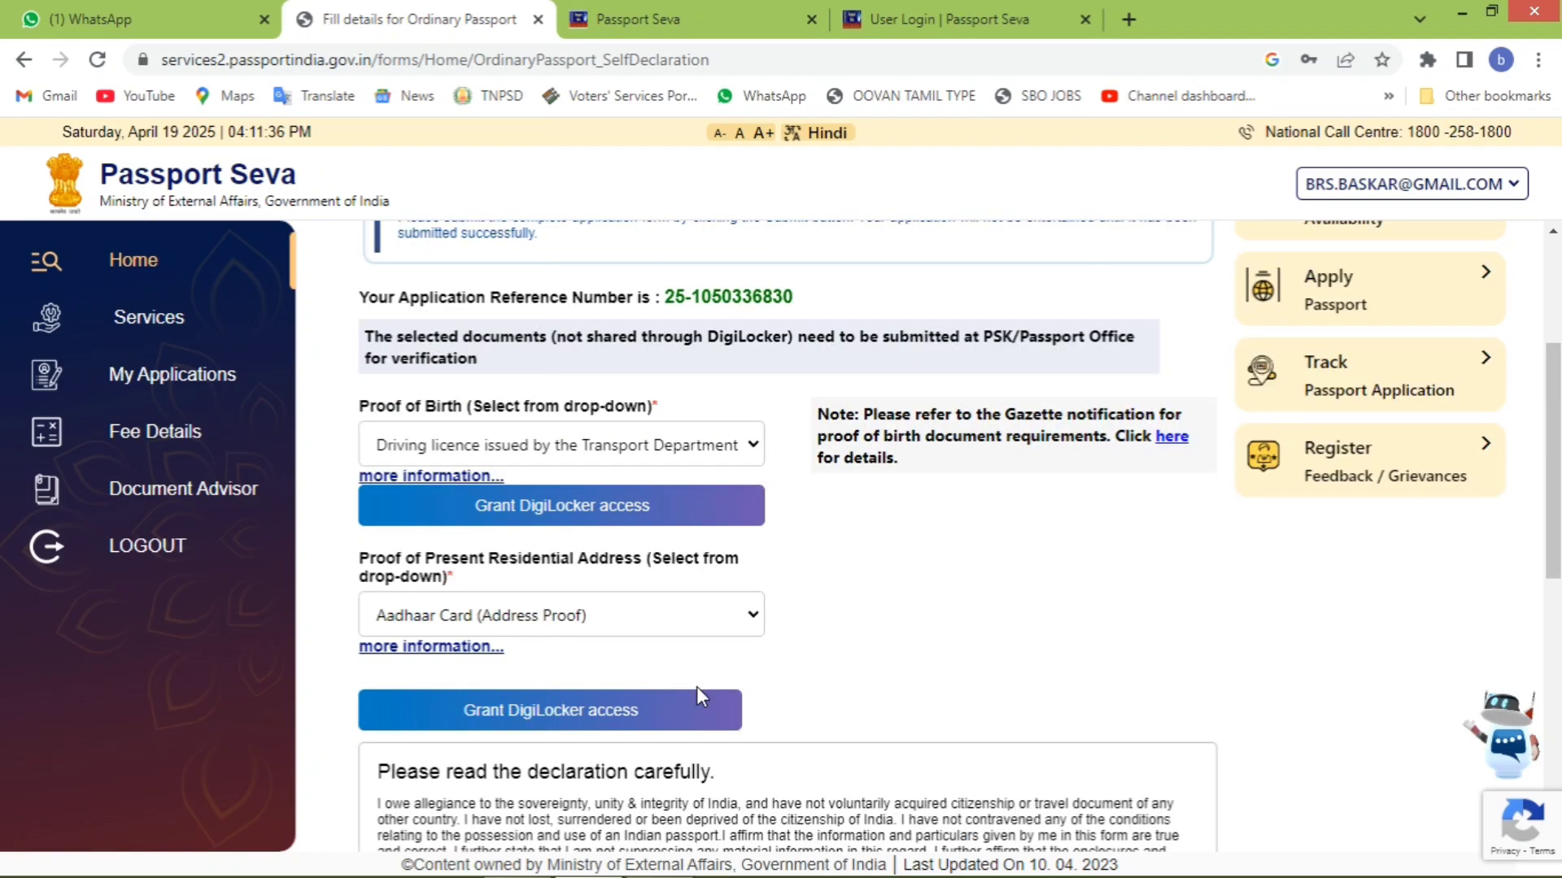
scroll(649, 453, down, 5)
click(385, 475)
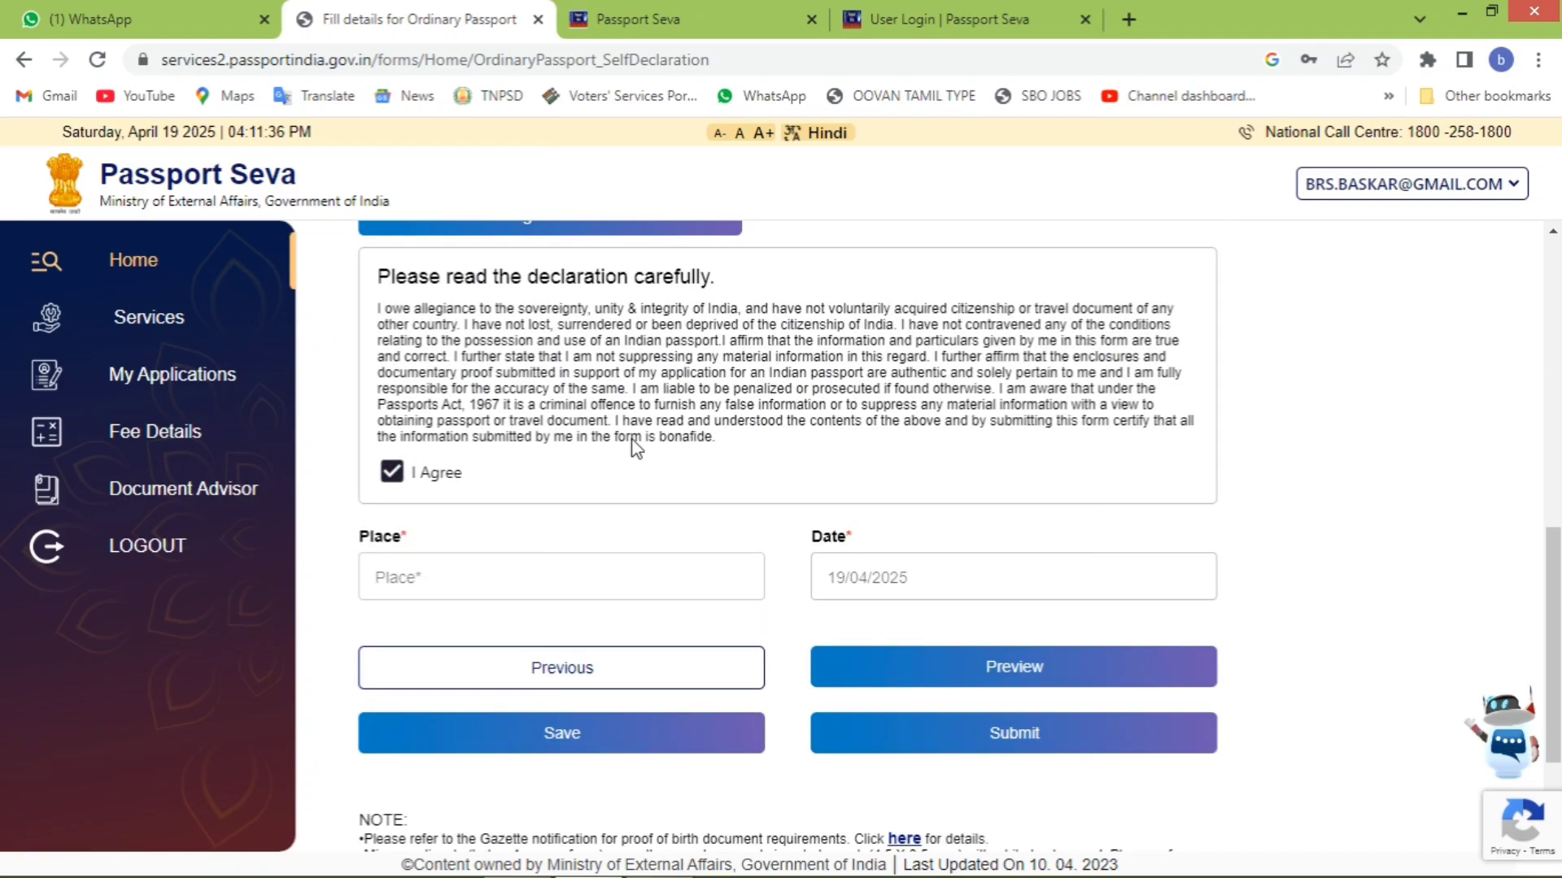
- Enter CHENNAI as the place, save the verification form and dismiss the confirmation alert
scroll(639, 431, up, 6)
scroll(648, 404, down, 6)
click(582, 569)
text(CH)
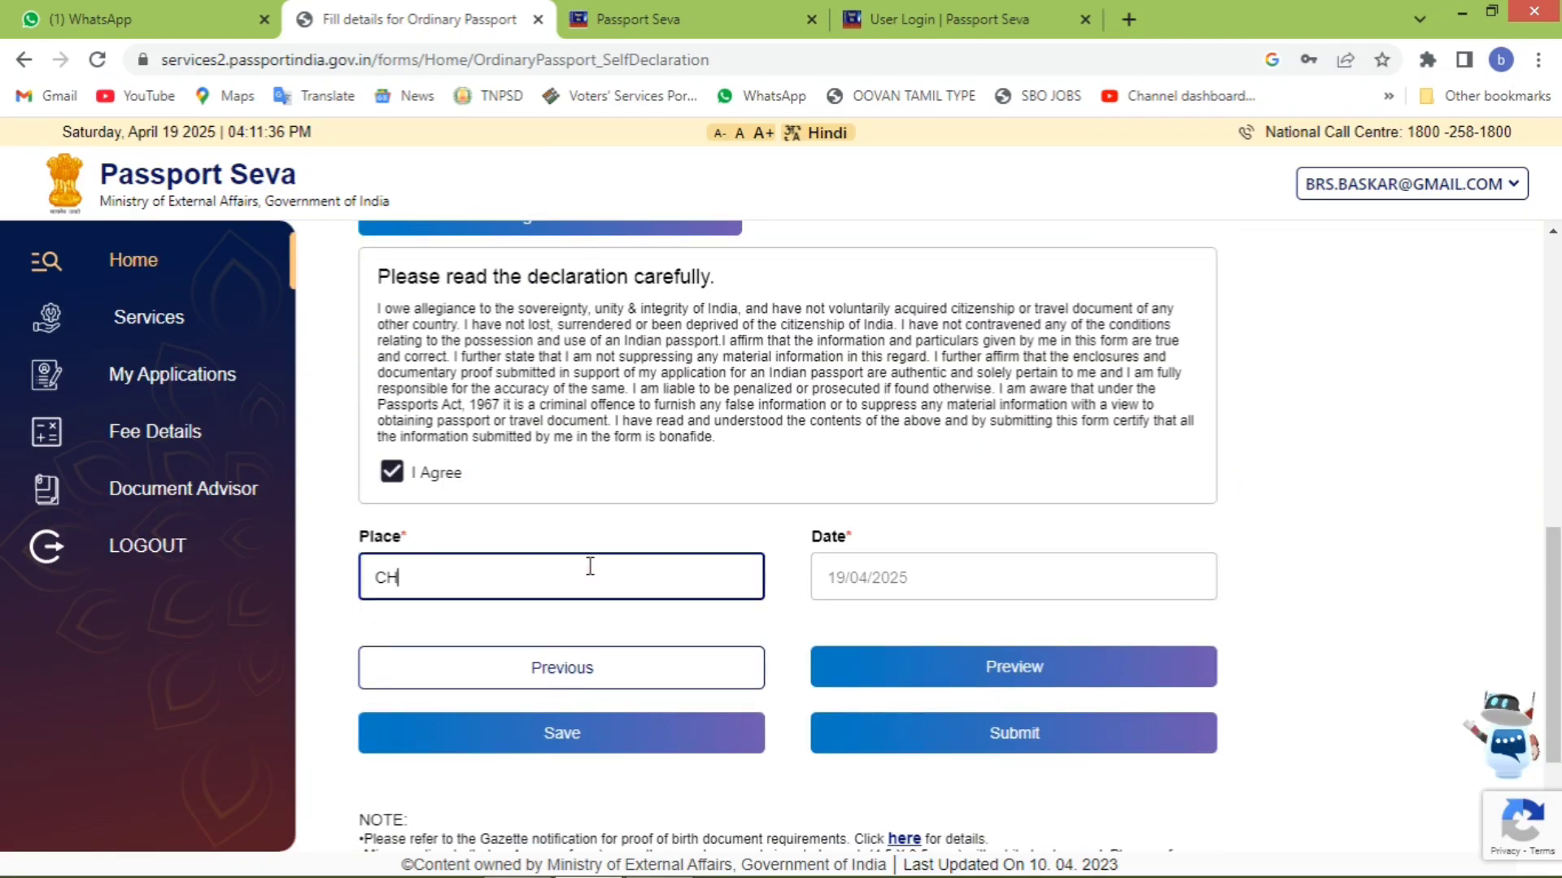
text(NNA)
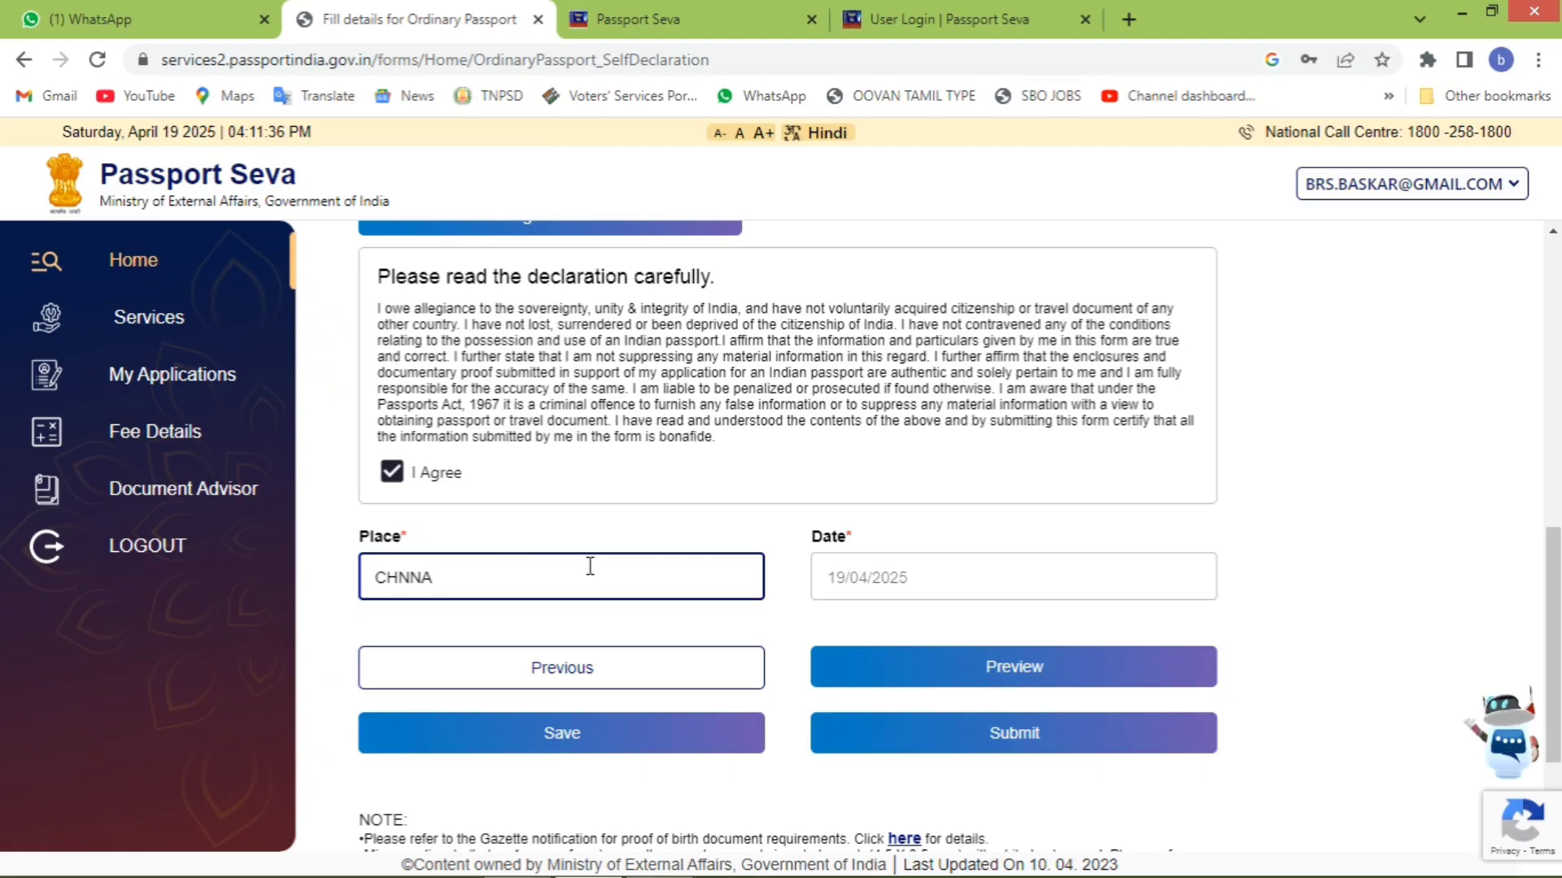
text(I)
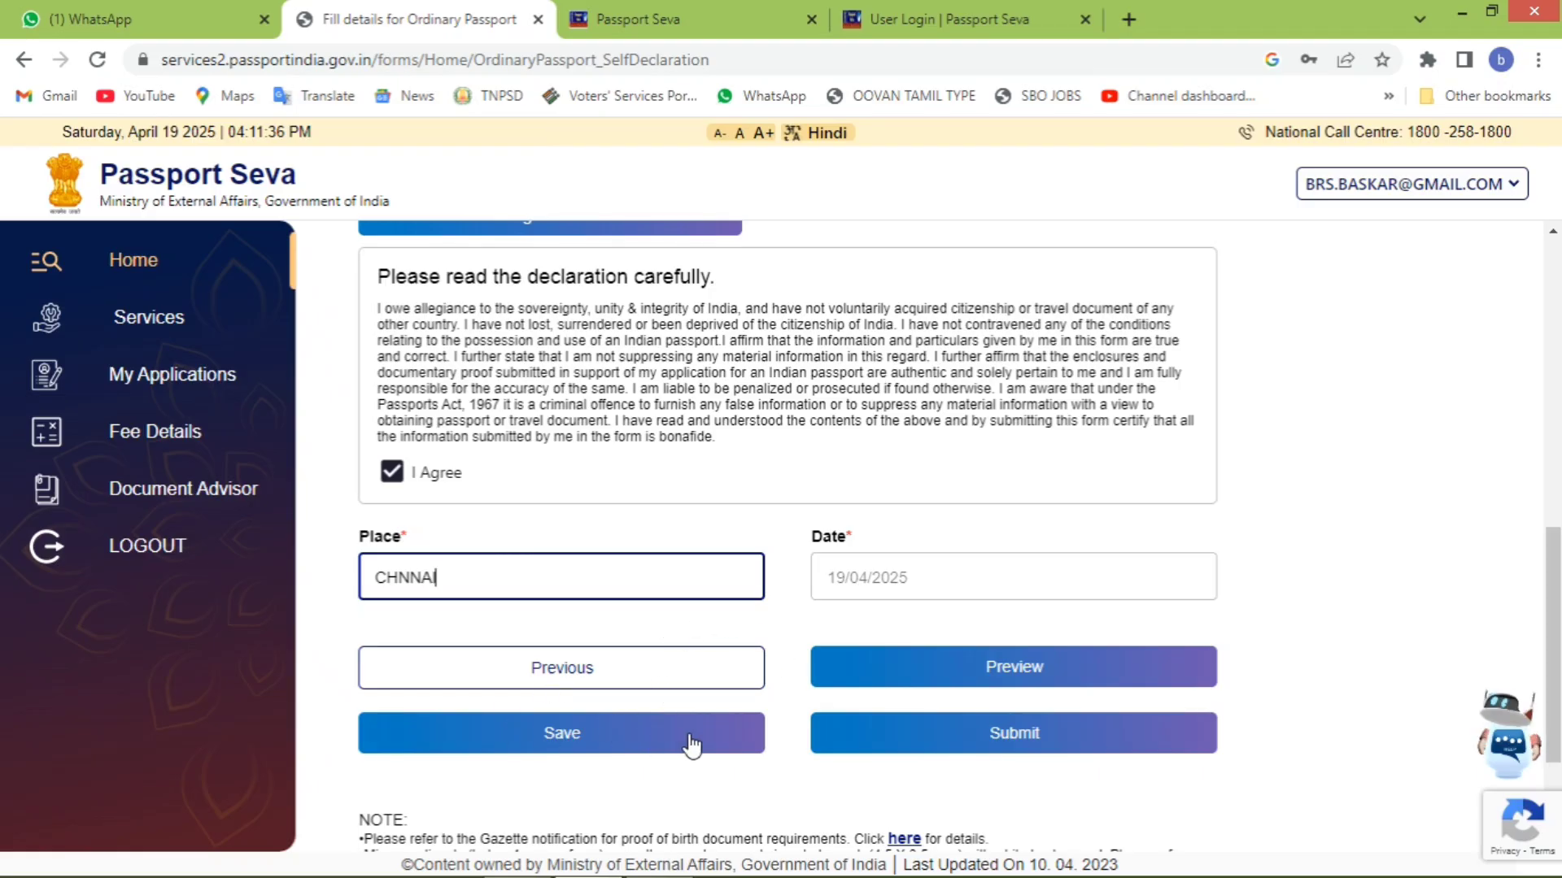
click(401, 581)
text(E)
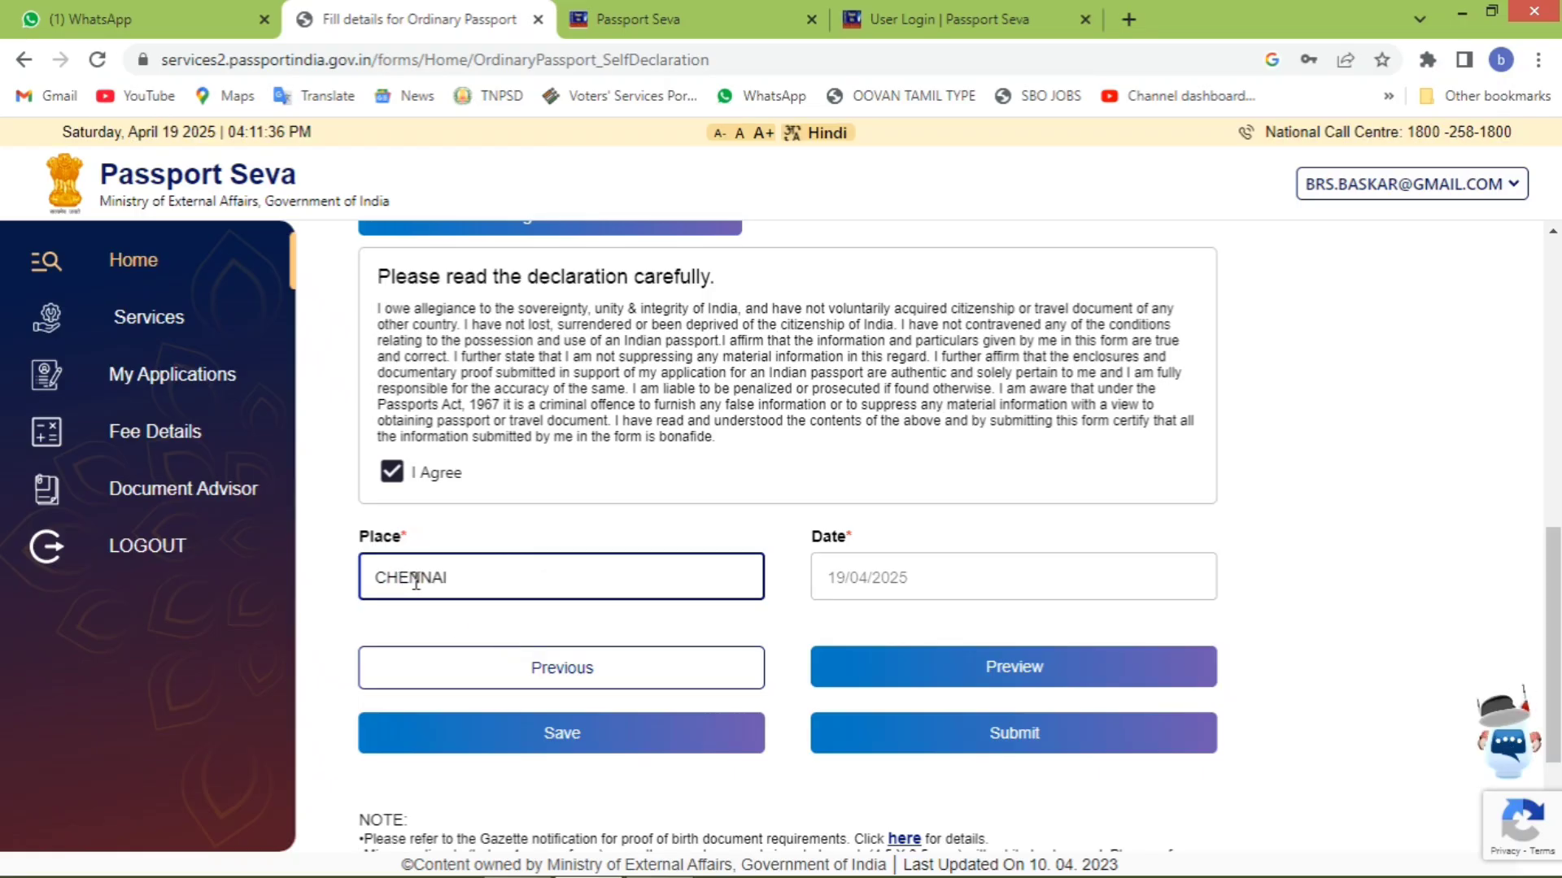
click(638, 723)
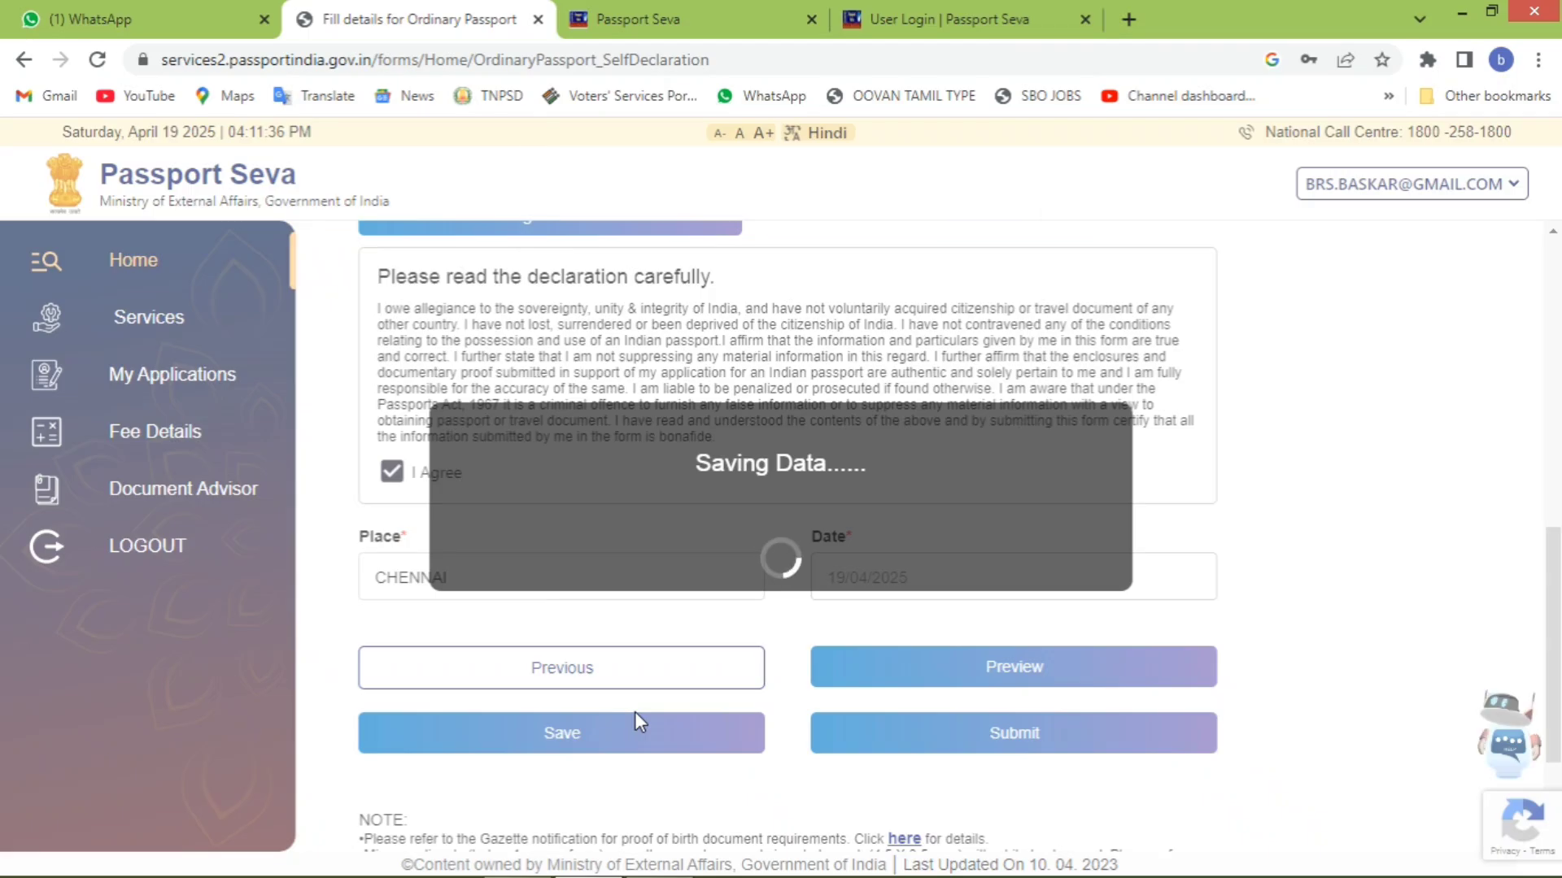
click(966, 261)
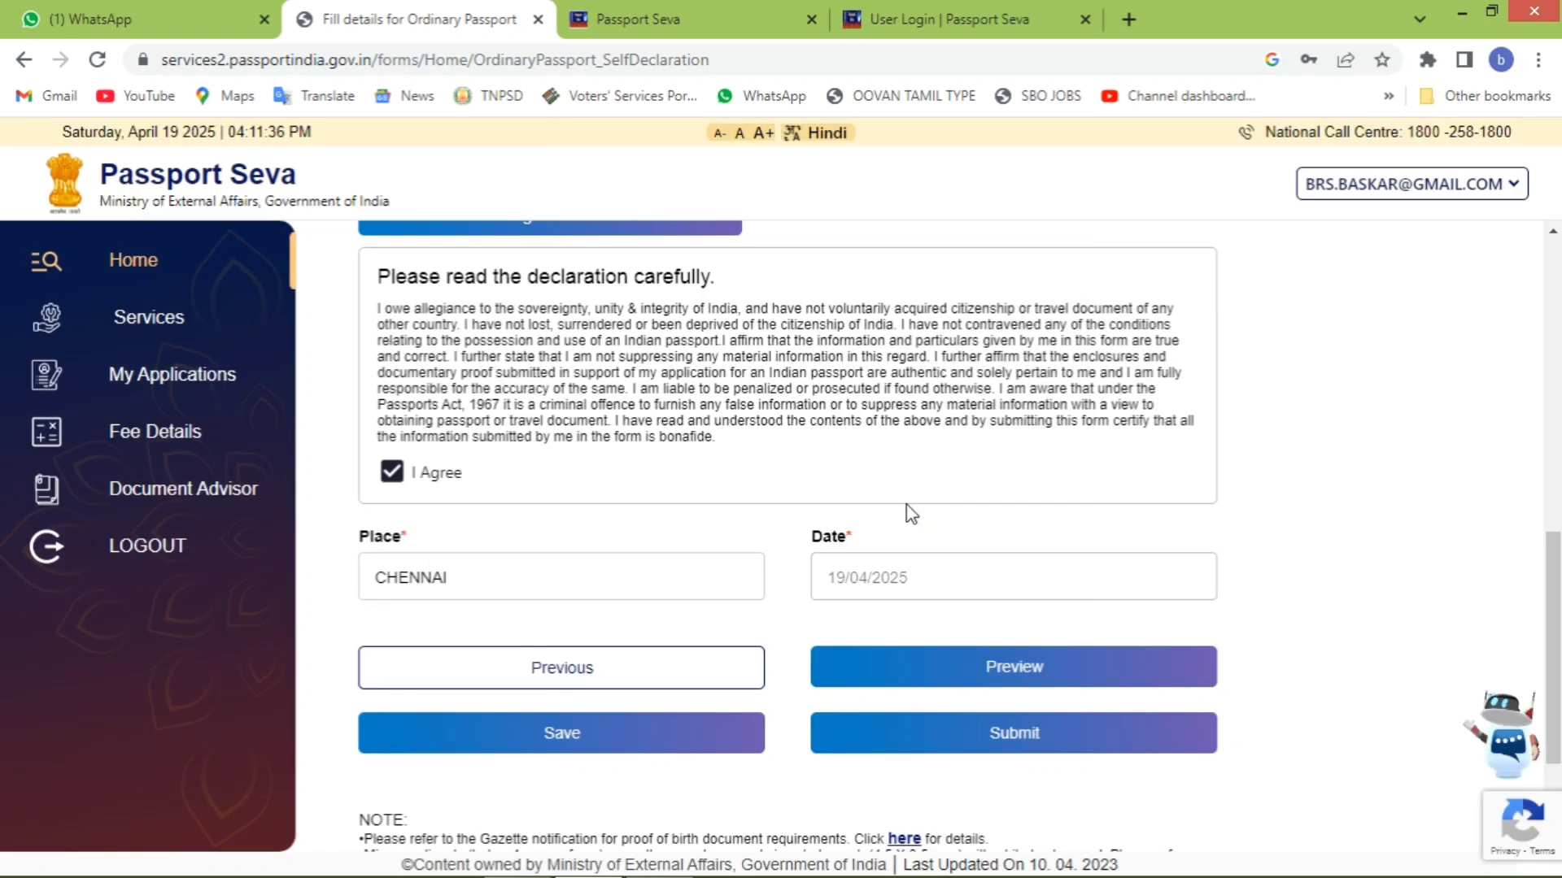
- Submit the application, choose Pay And Schedule Appointment, and browse the PSK availability dates
click(948, 742)
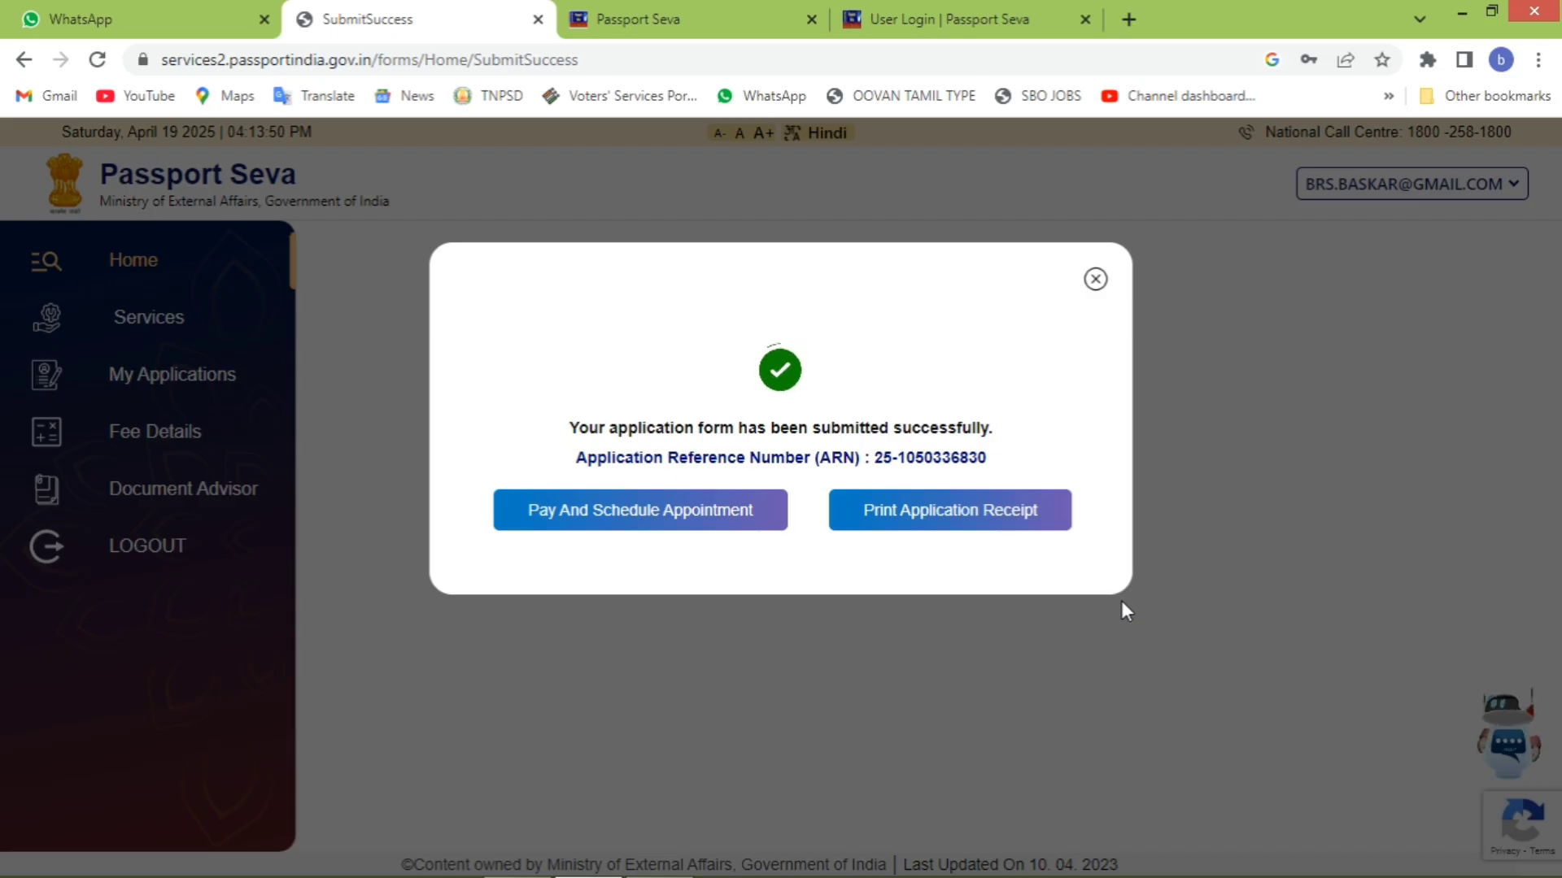
click(720, 522)
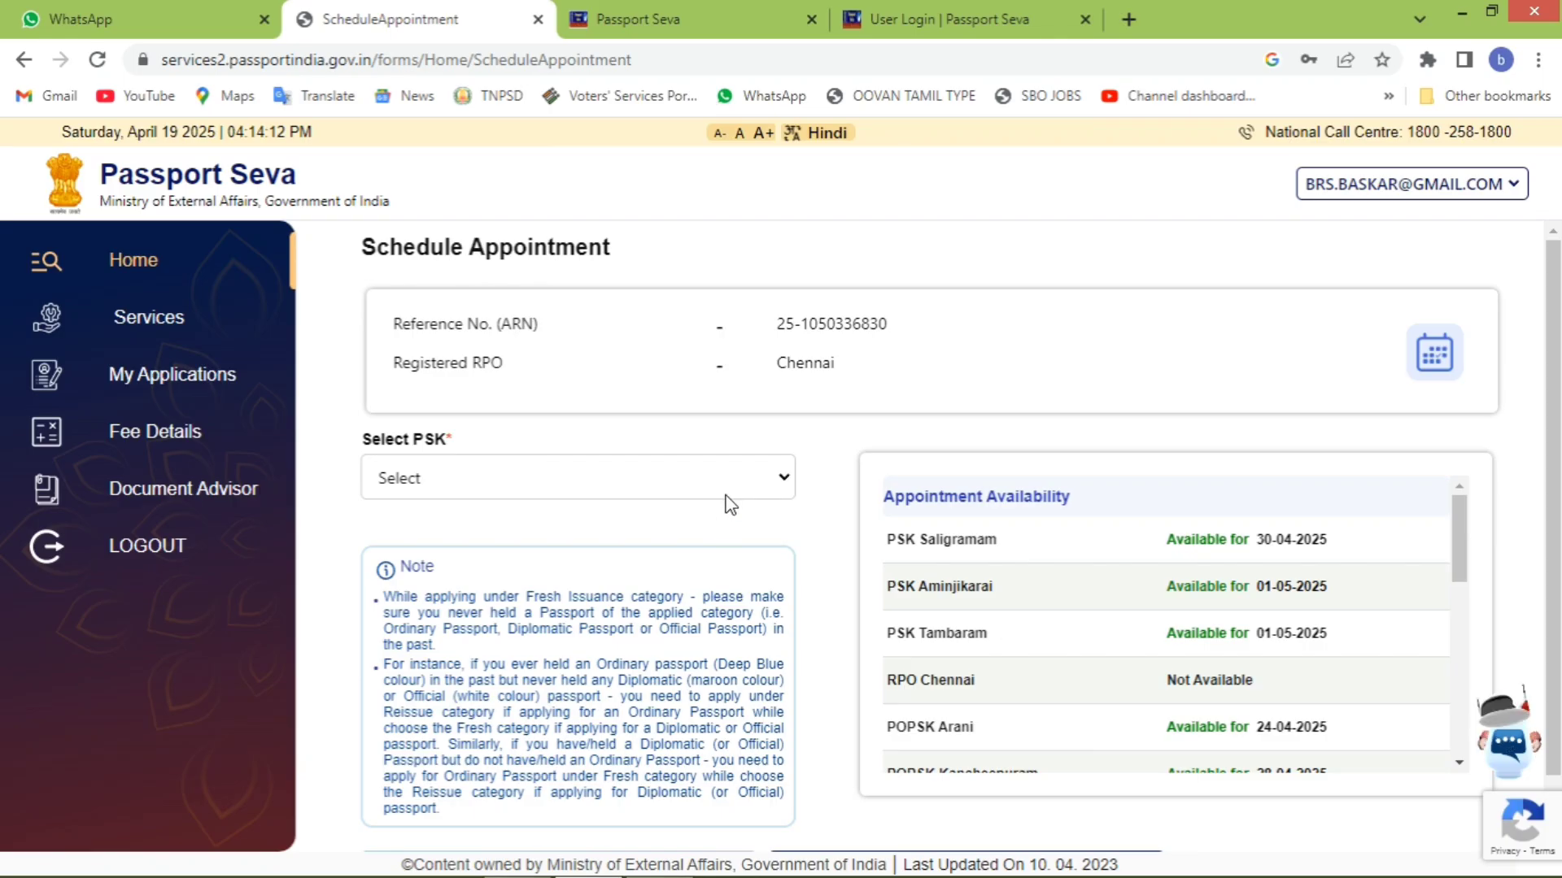
scroll(976, 606, down, 5)
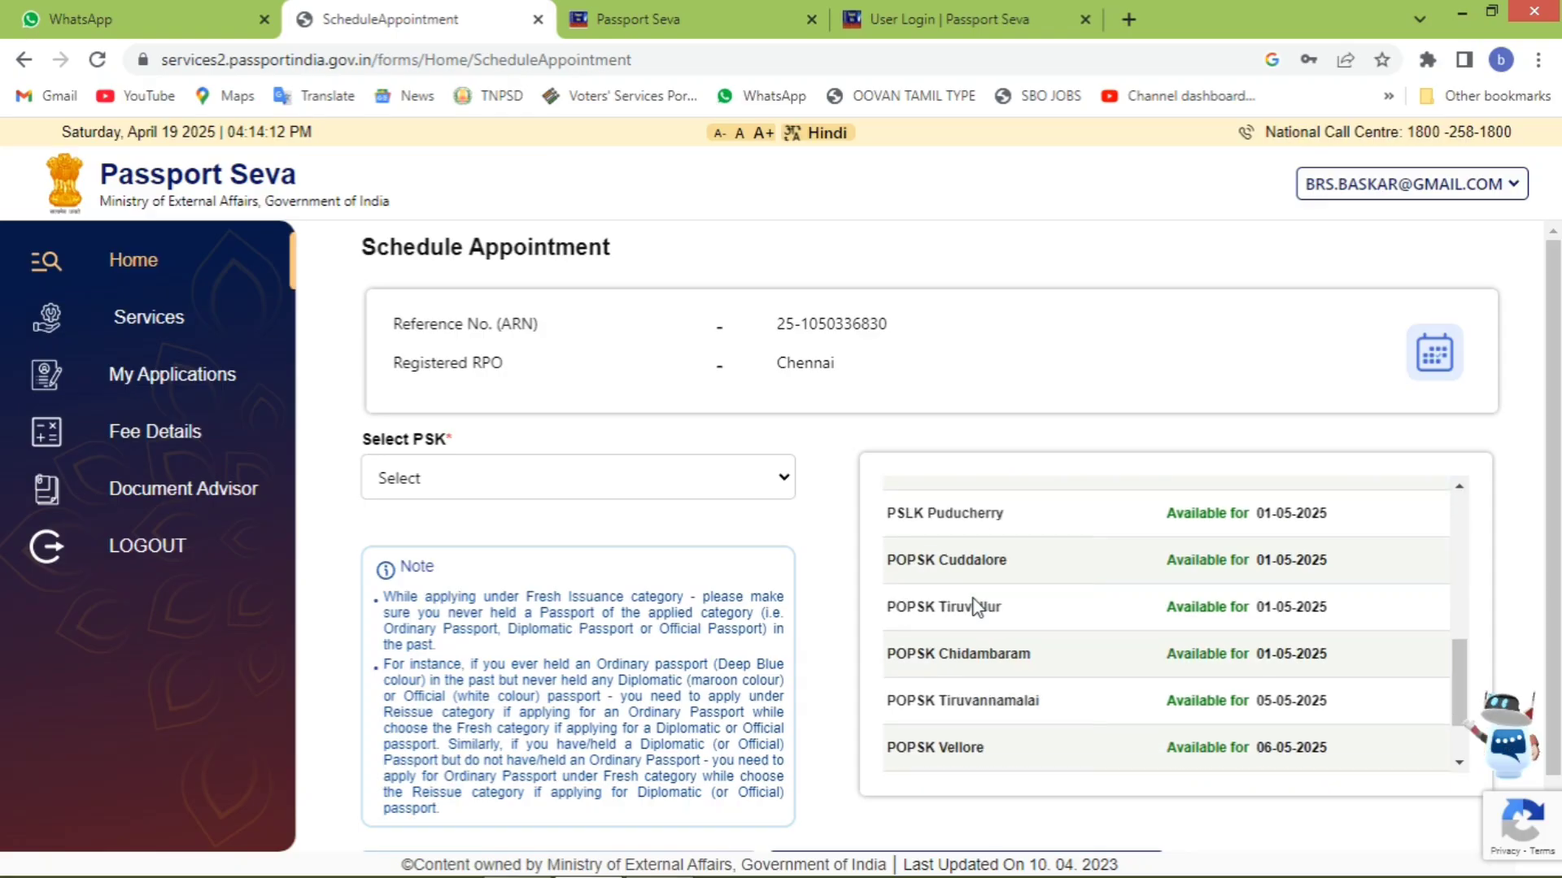
scroll(976, 606, down, 2)
scroll(978, 608, down, 1)
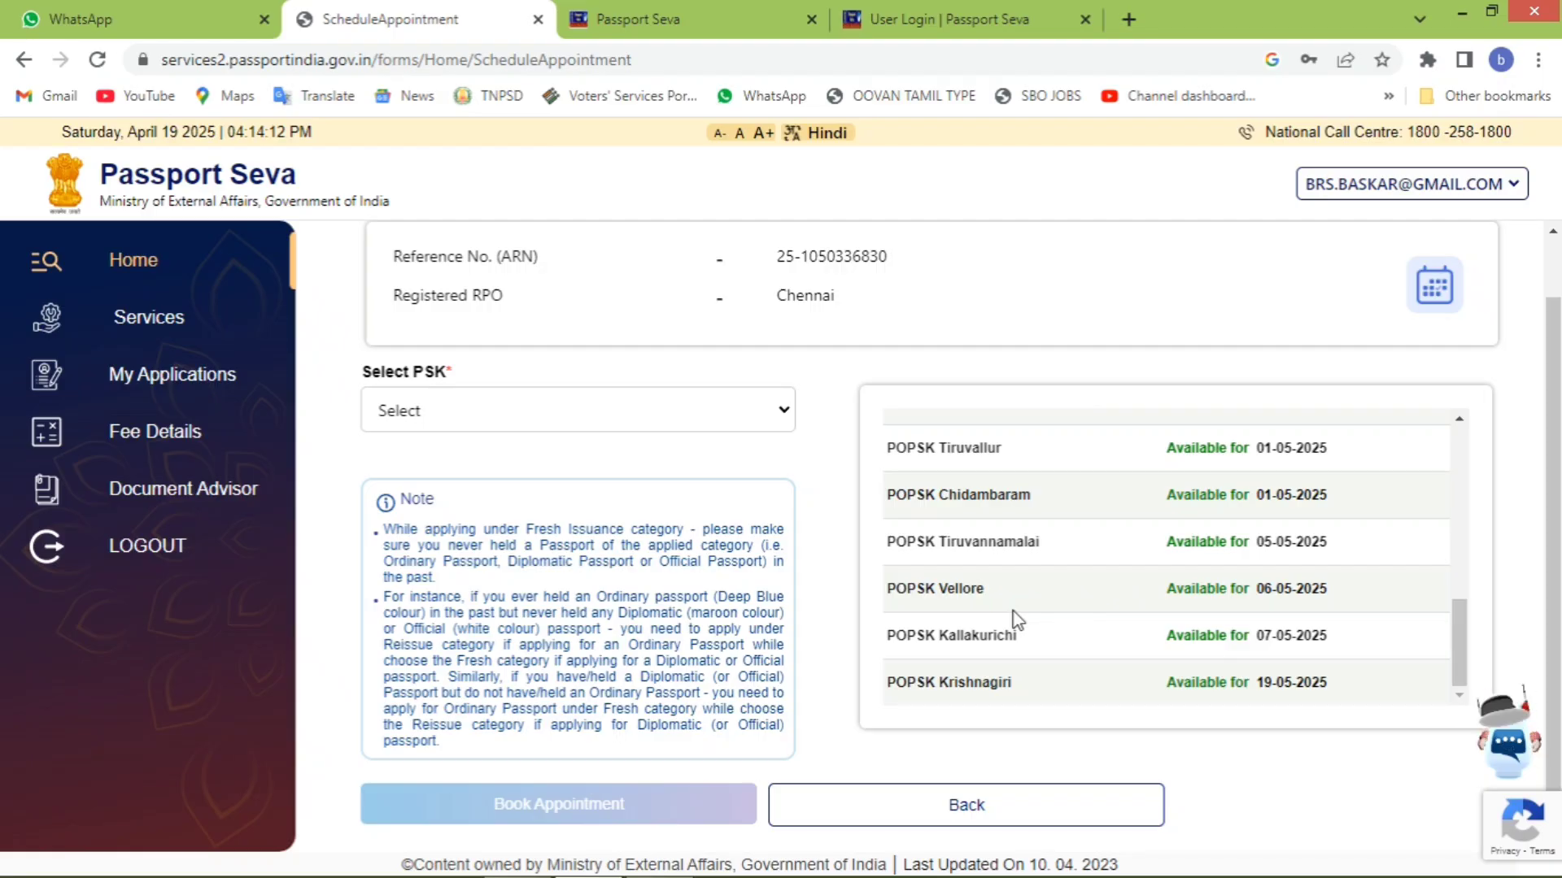
scroll(1014, 611, up, 5)
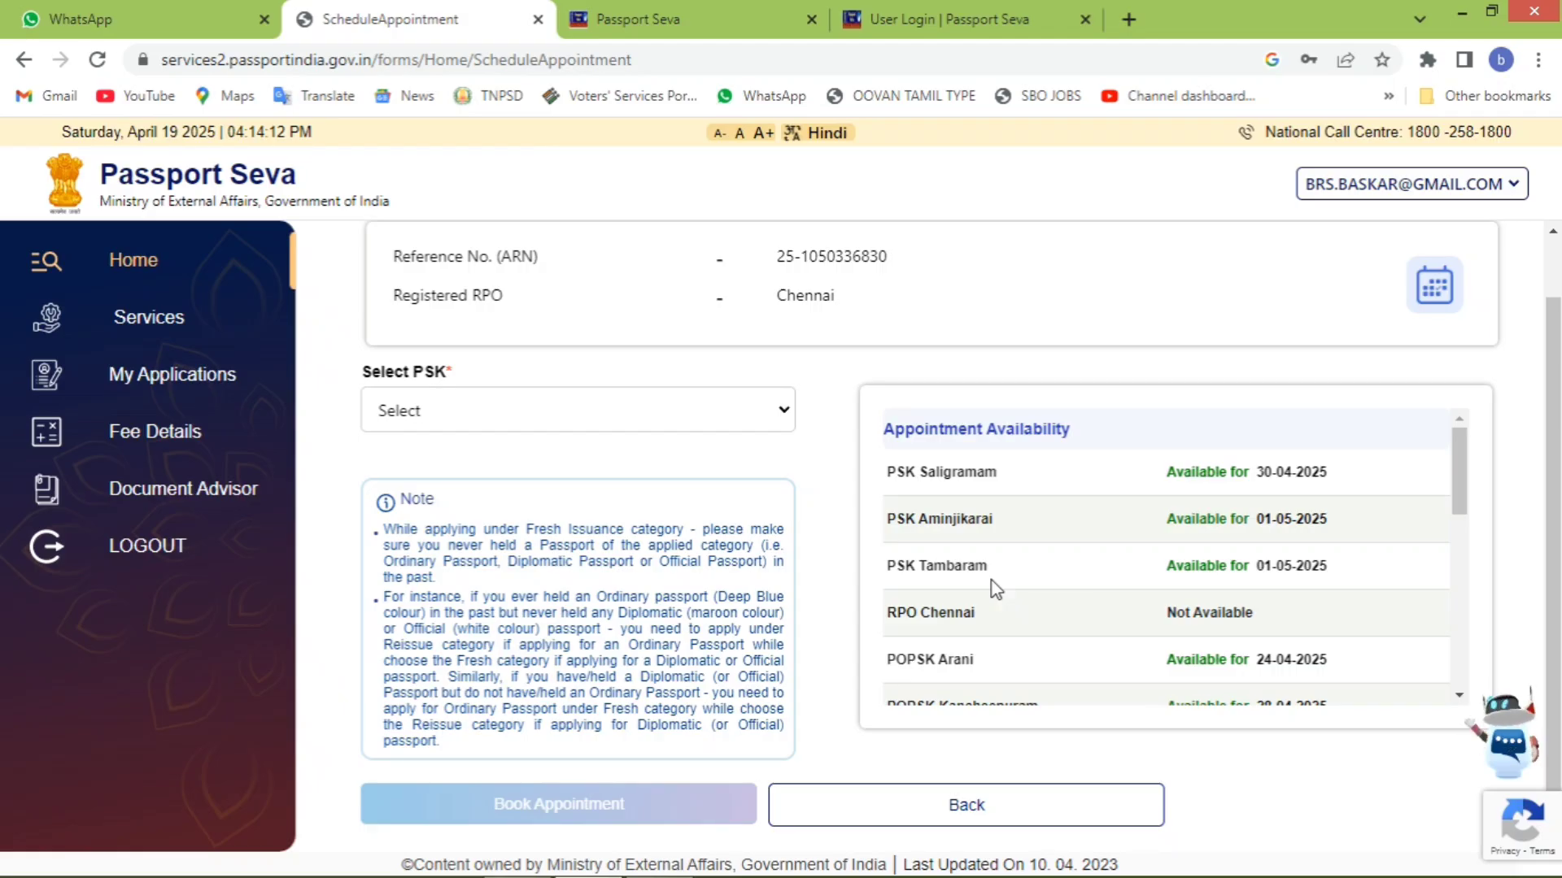
- Choose PSK Saligramam and set the appointment date to 30/04/2025
click(593, 410)
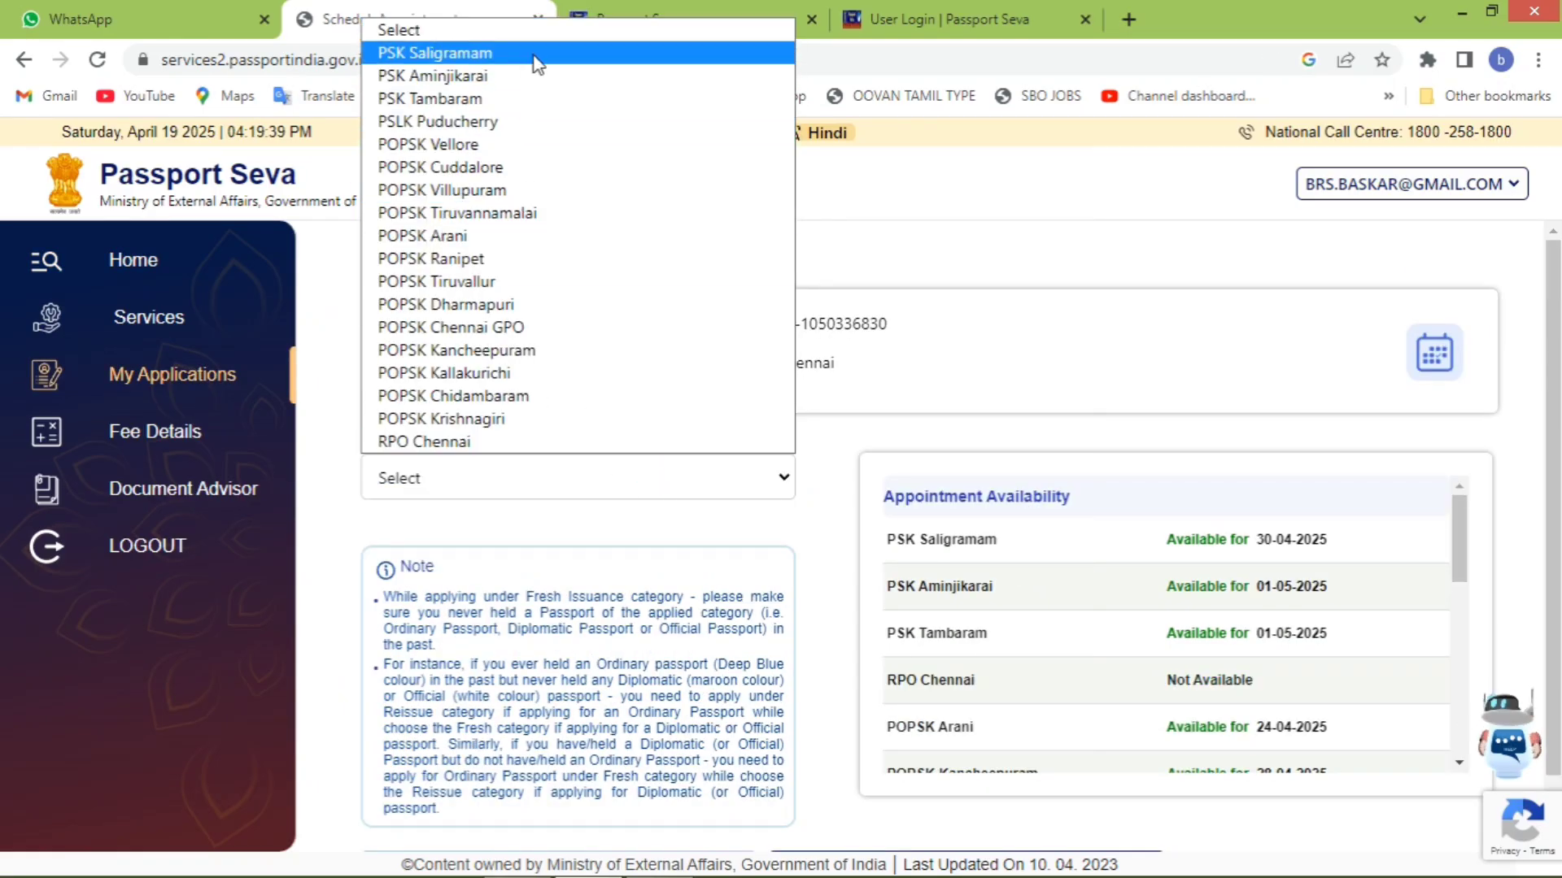
click(537, 53)
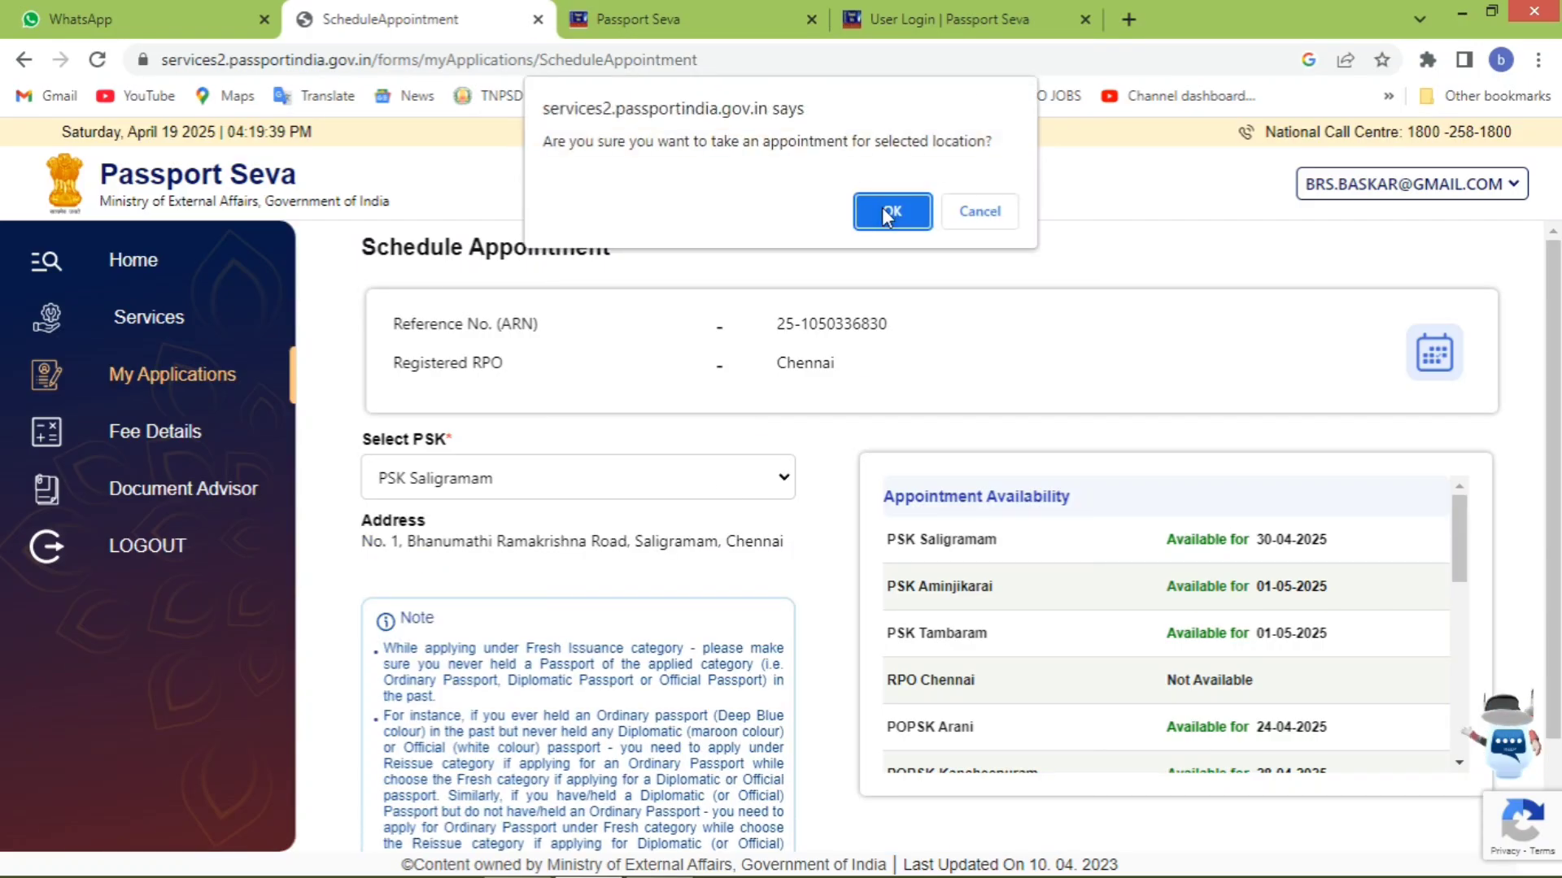
click(894, 218)
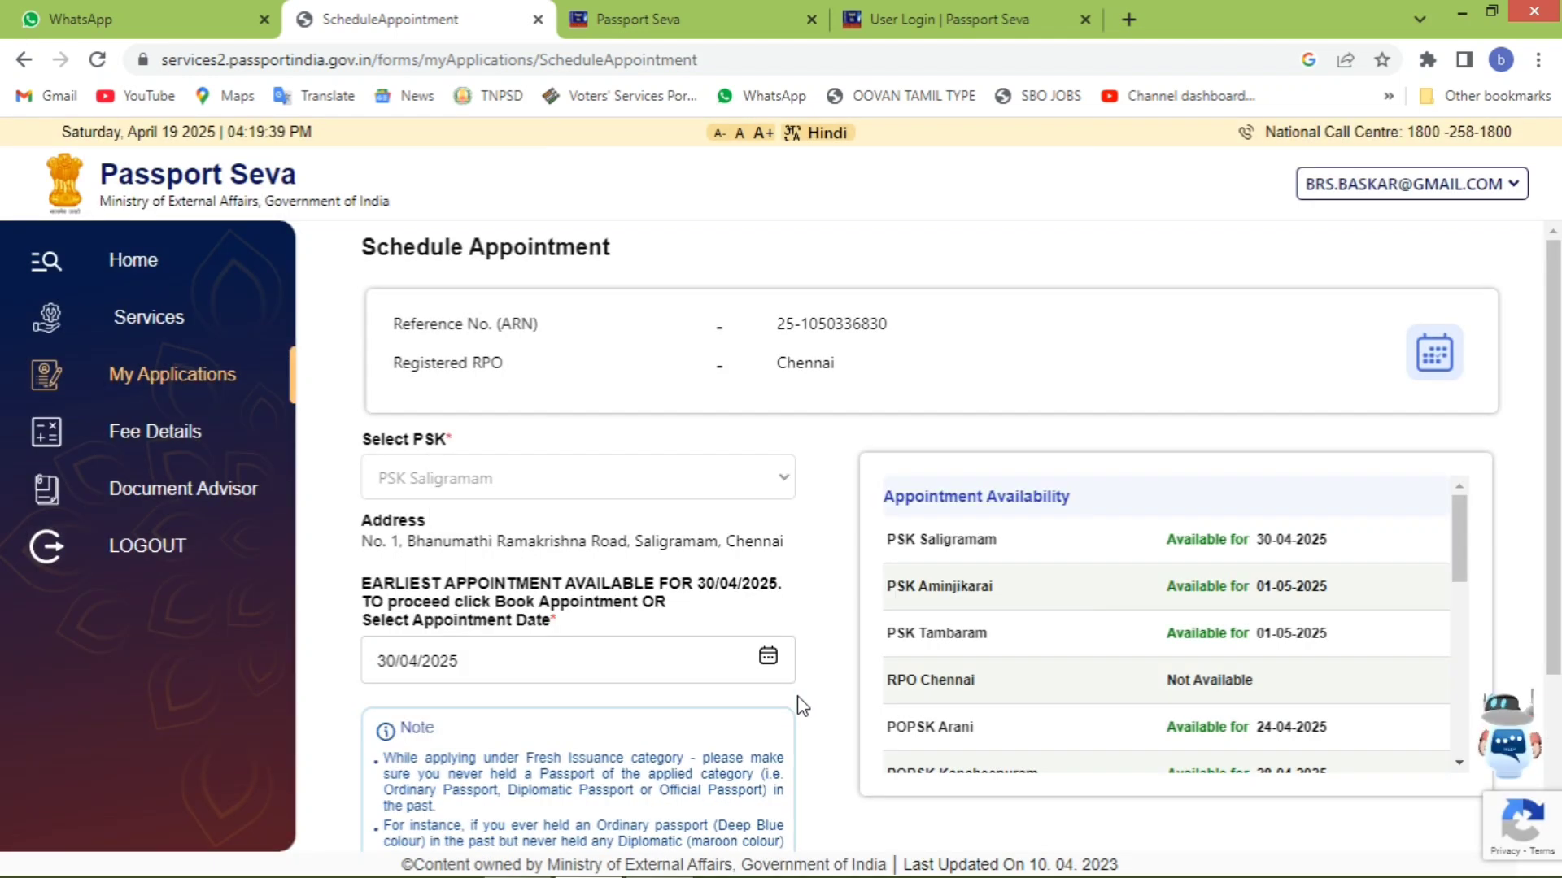
click(767, 660)
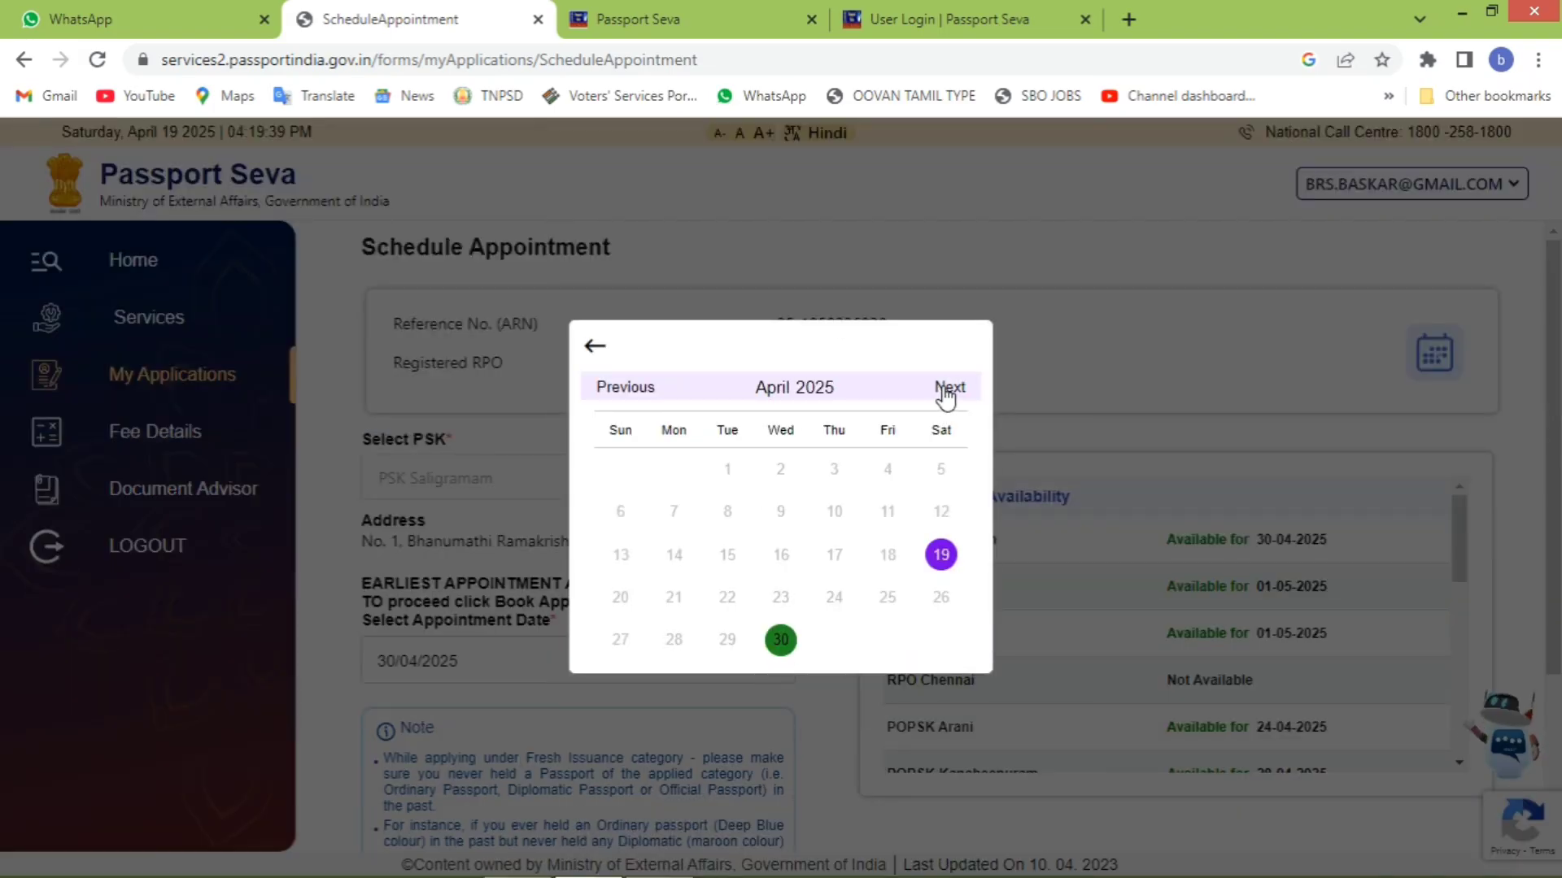
click(783, 643)
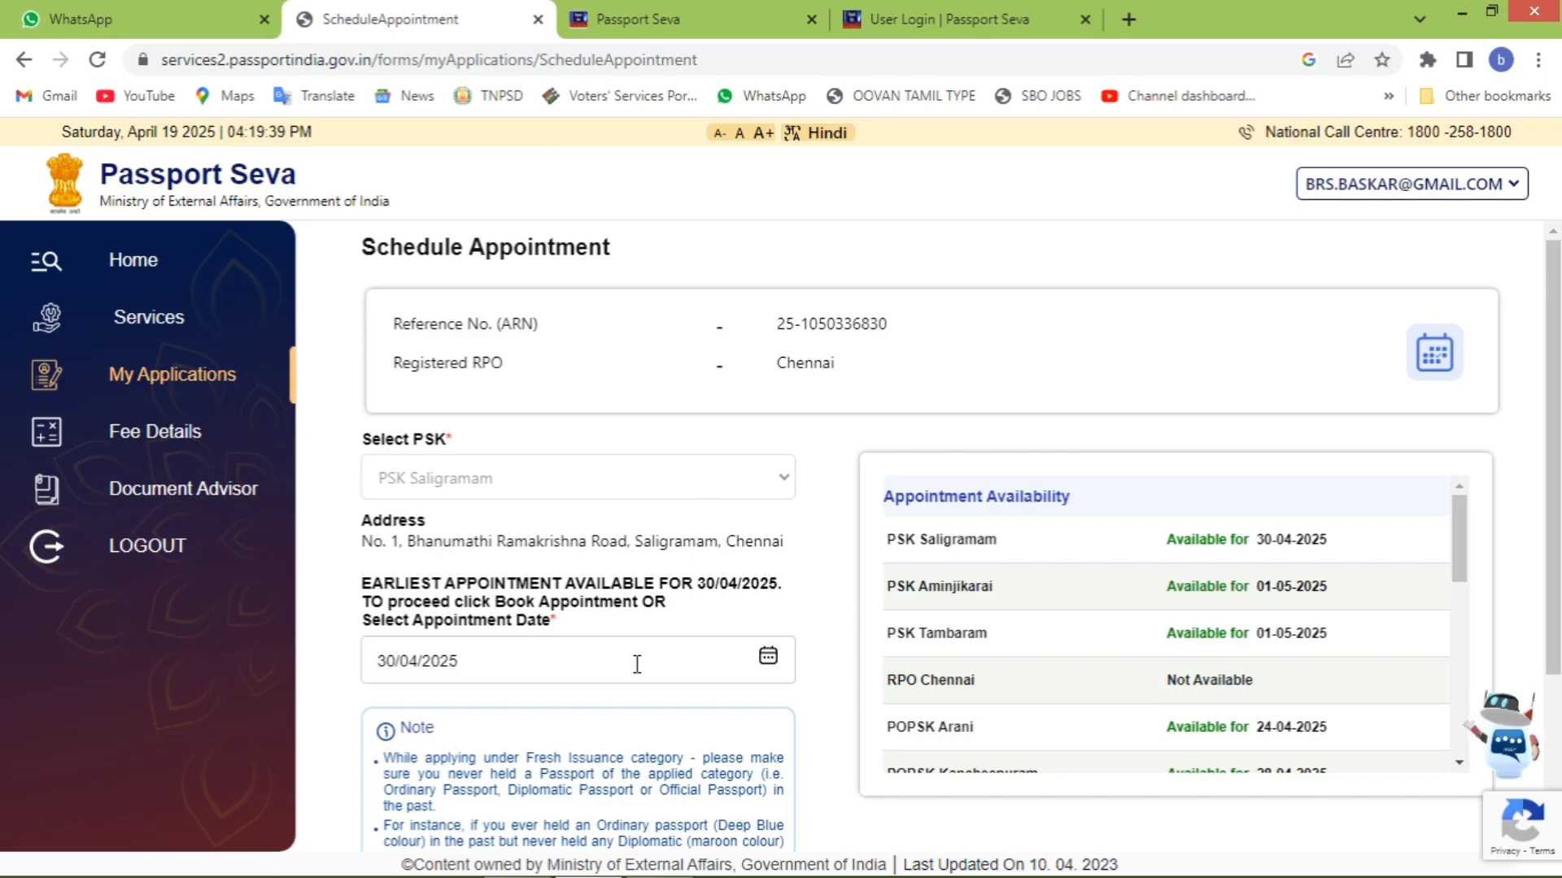
scroll(684, 657, down, 3)
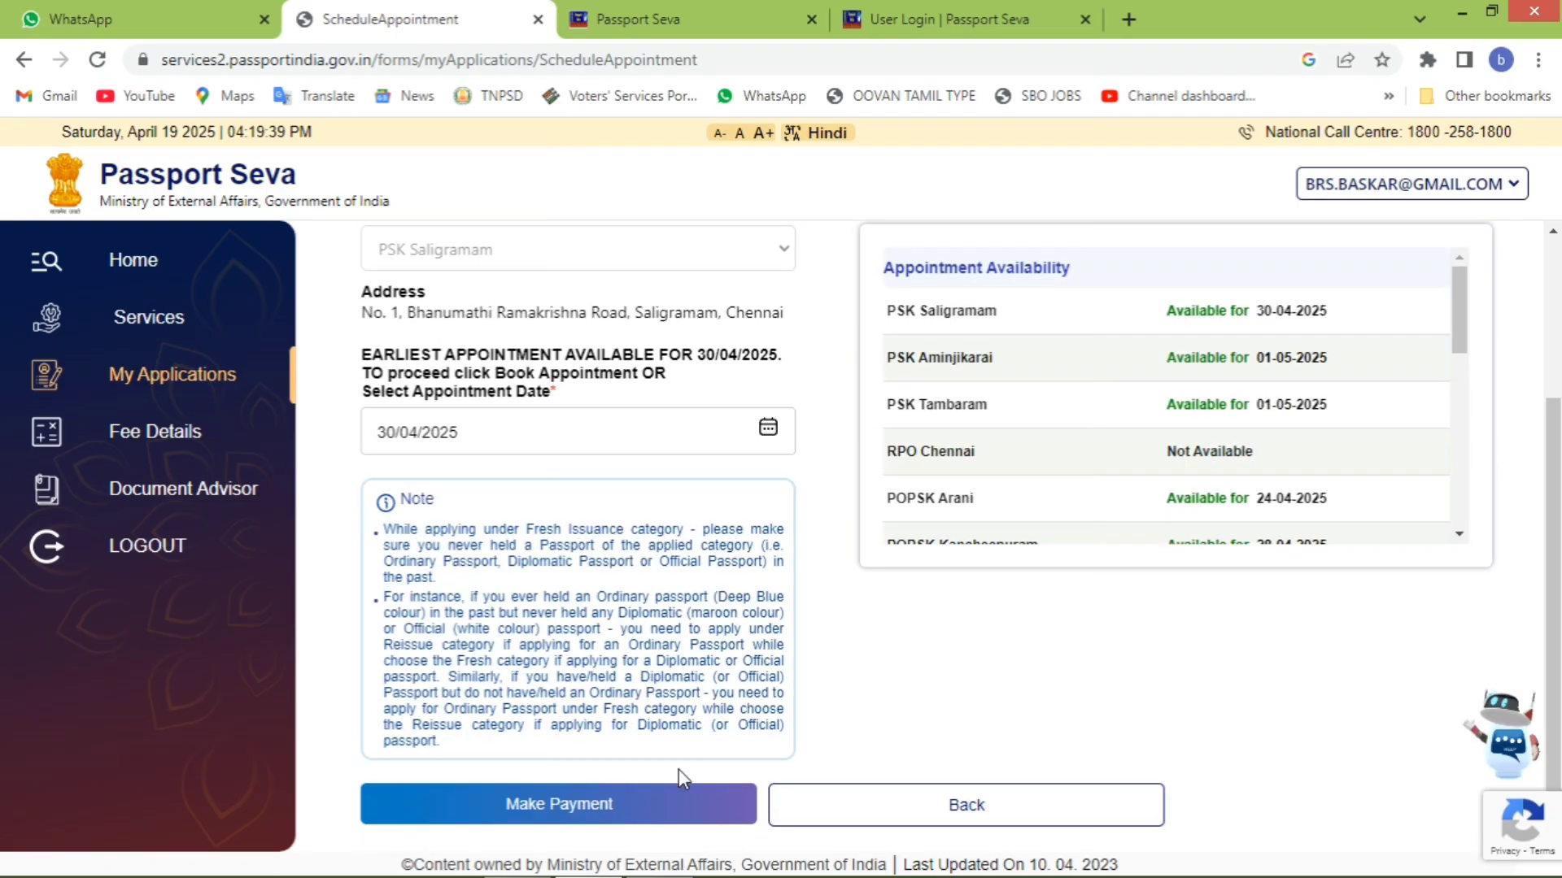
- Proceed to payment and confirm, reaching the Make Payment page with the Rs. 1500.0 fee
click(649, 807)
click(891, 208)
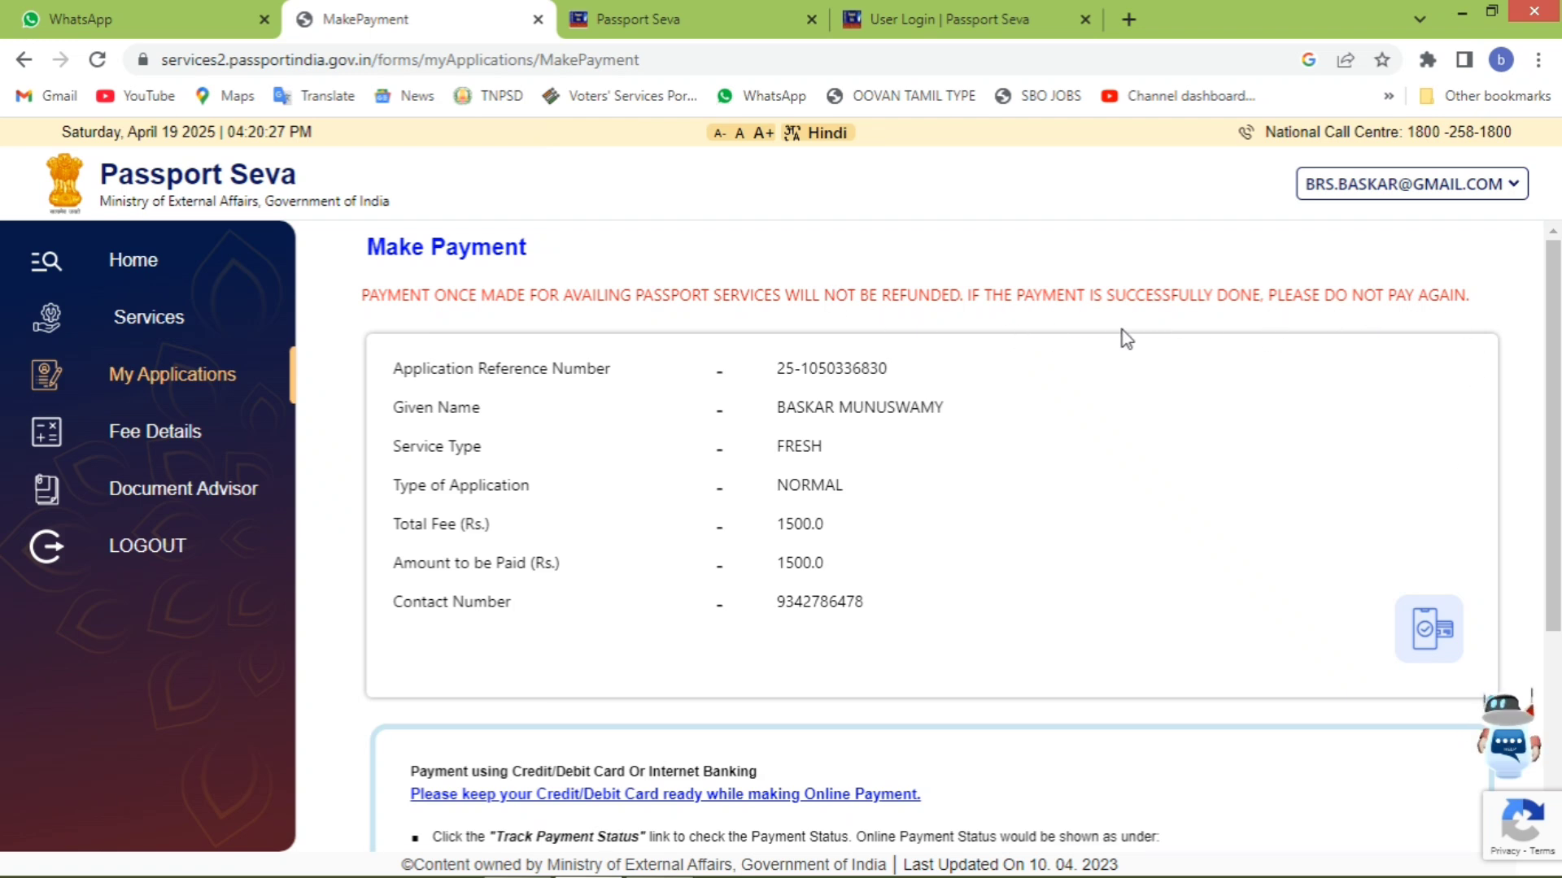
scroll(1169, 367, down, 4)
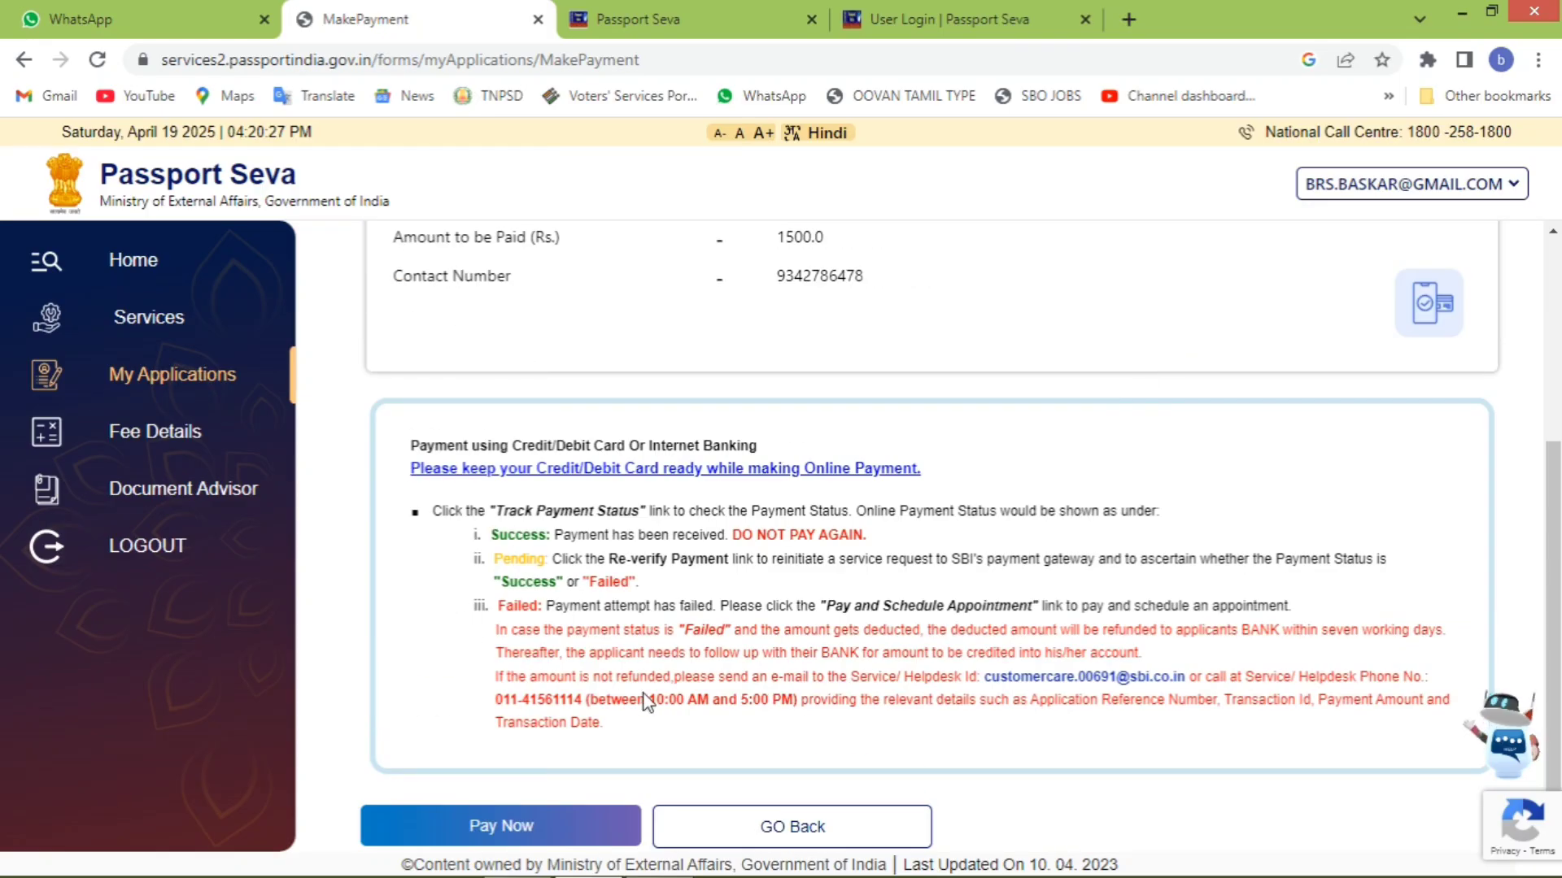
- Choose UPI as the payment mode in SBI ePay Lite to show the 1500.00 fee
click(572, 827)
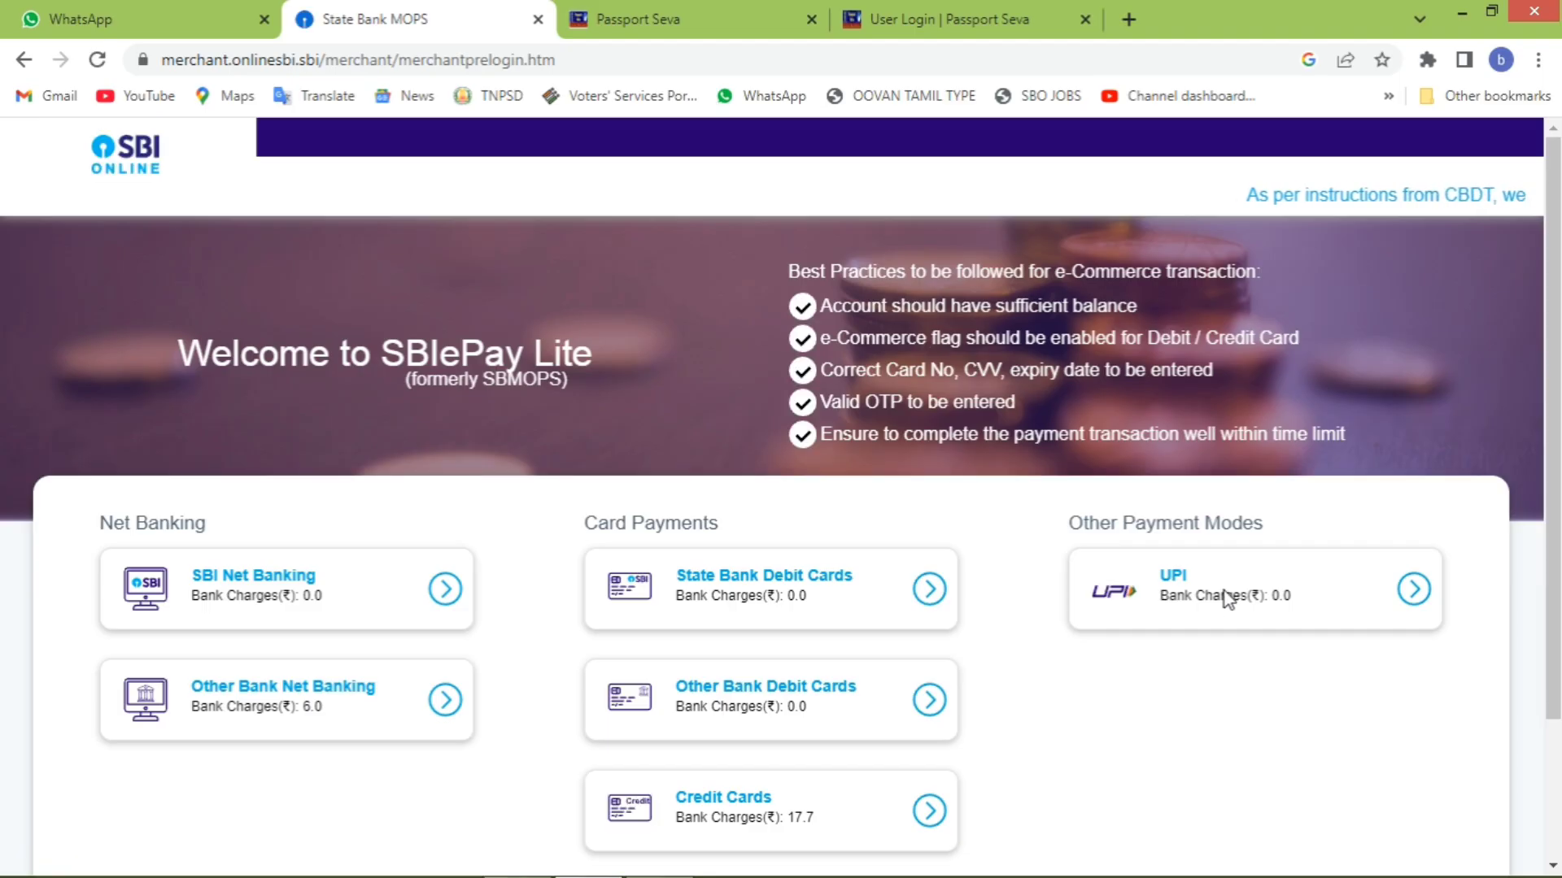
click(1397, 592)
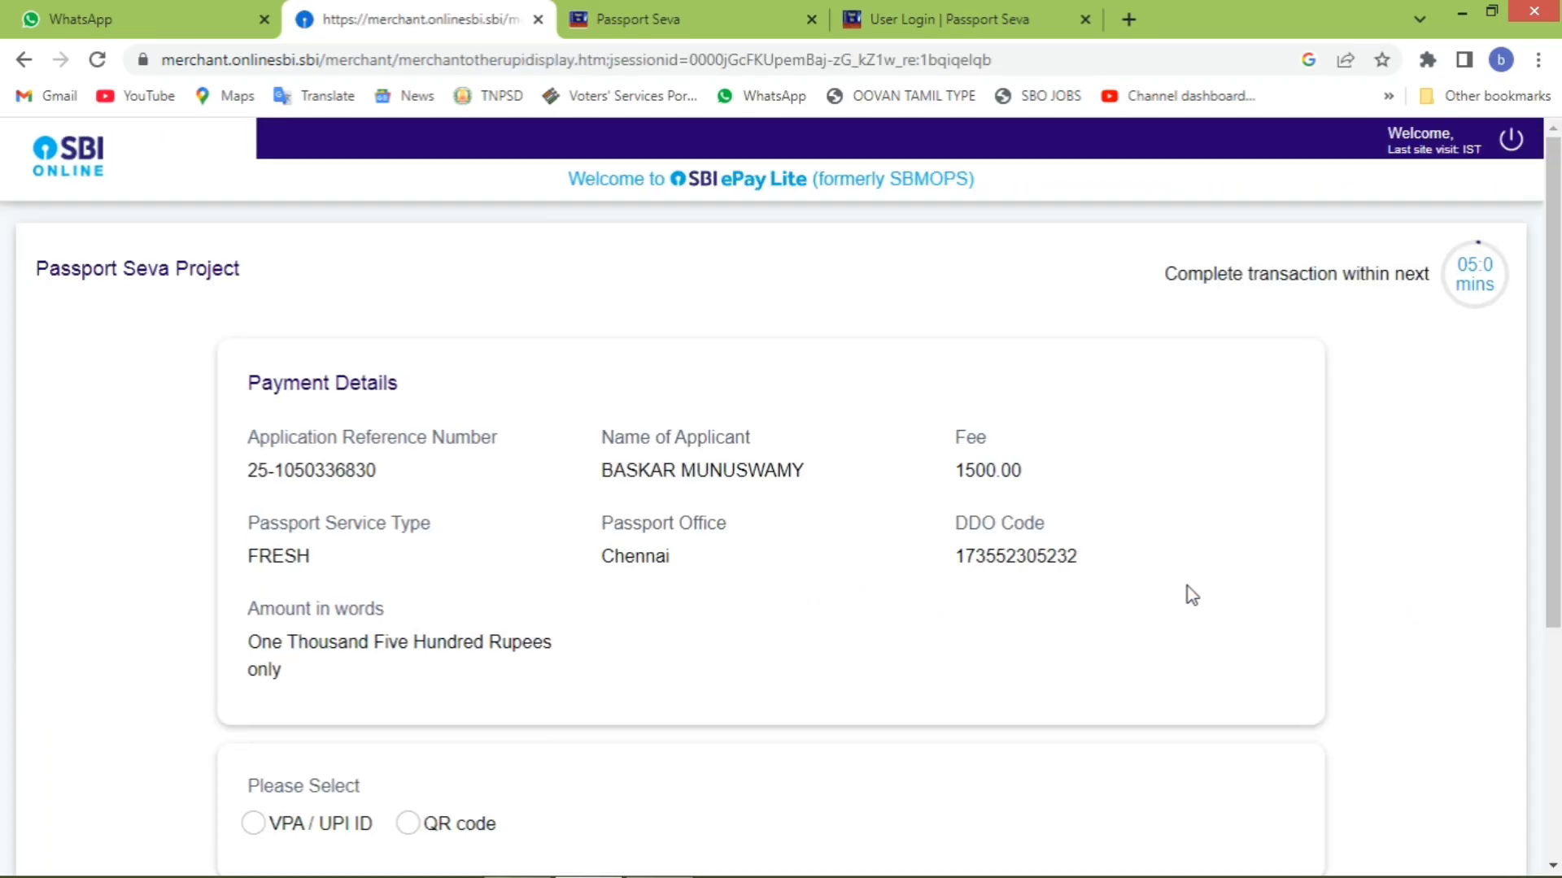
scroll(551, 687, down, 5)
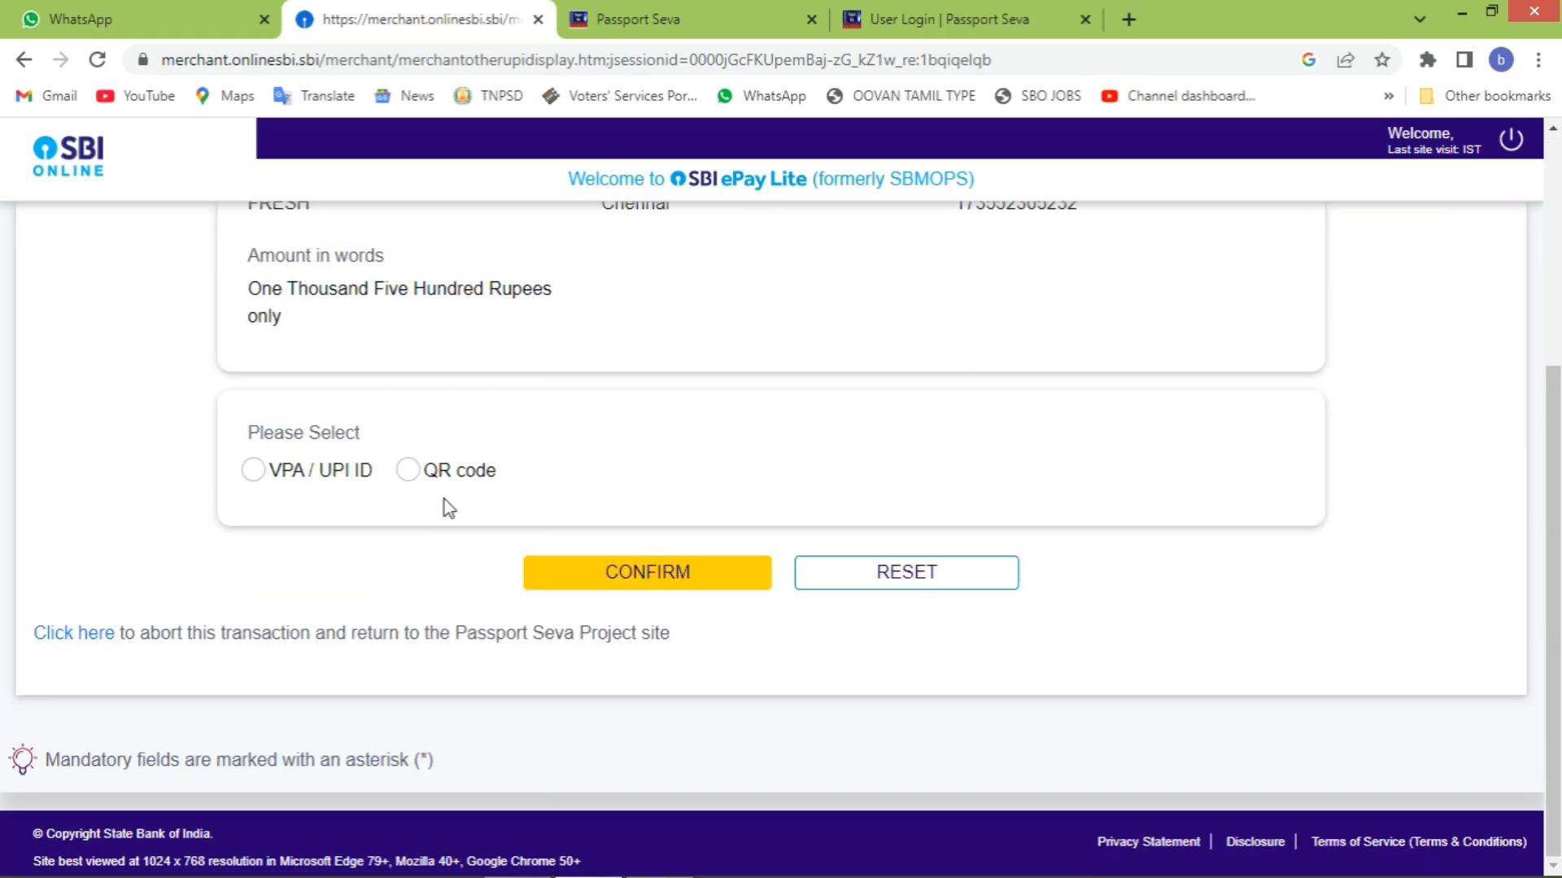
- Pay the Rs 1500.00 fee by scanning the UPI QR code until the transaction reports Success
click(407, 473)
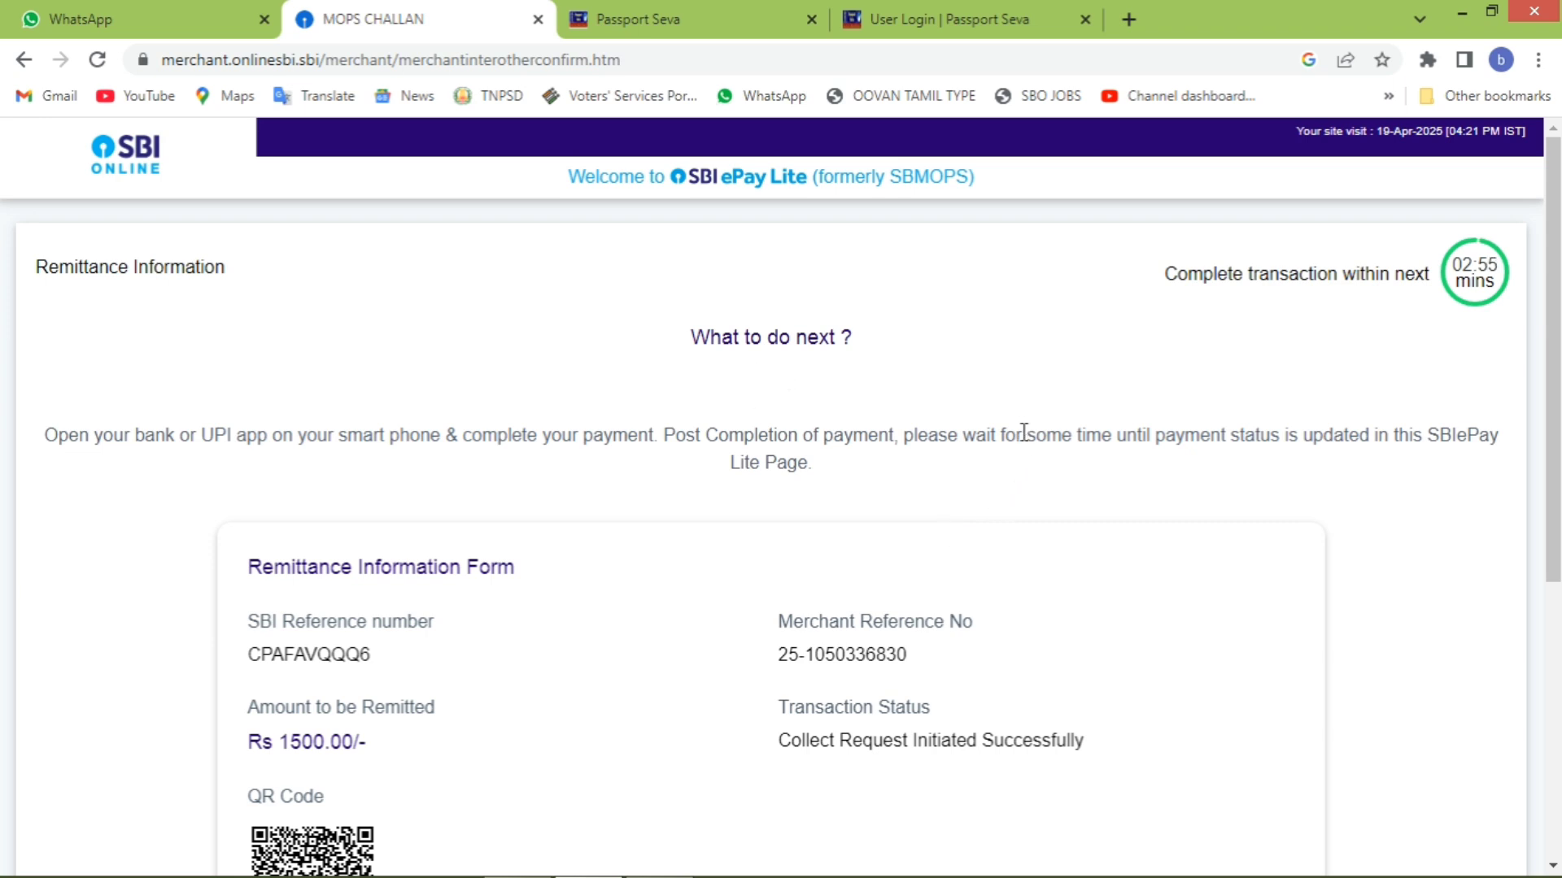
scroll(1023, 432, down, 6)
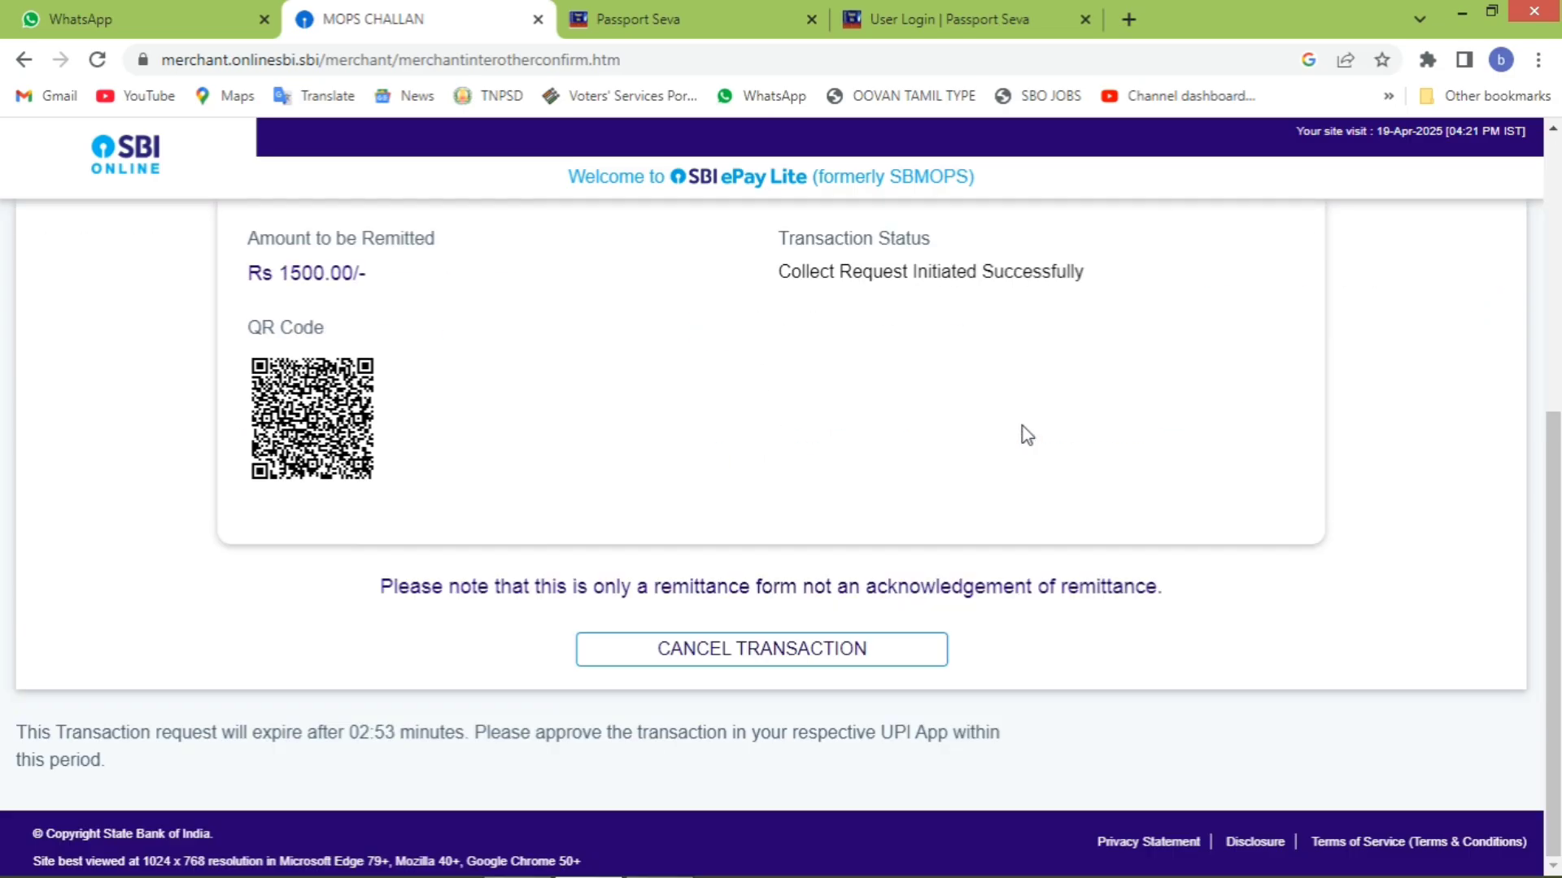
scroll(1023, 427, up, 7)
scroll(1023, 426, down, 7)
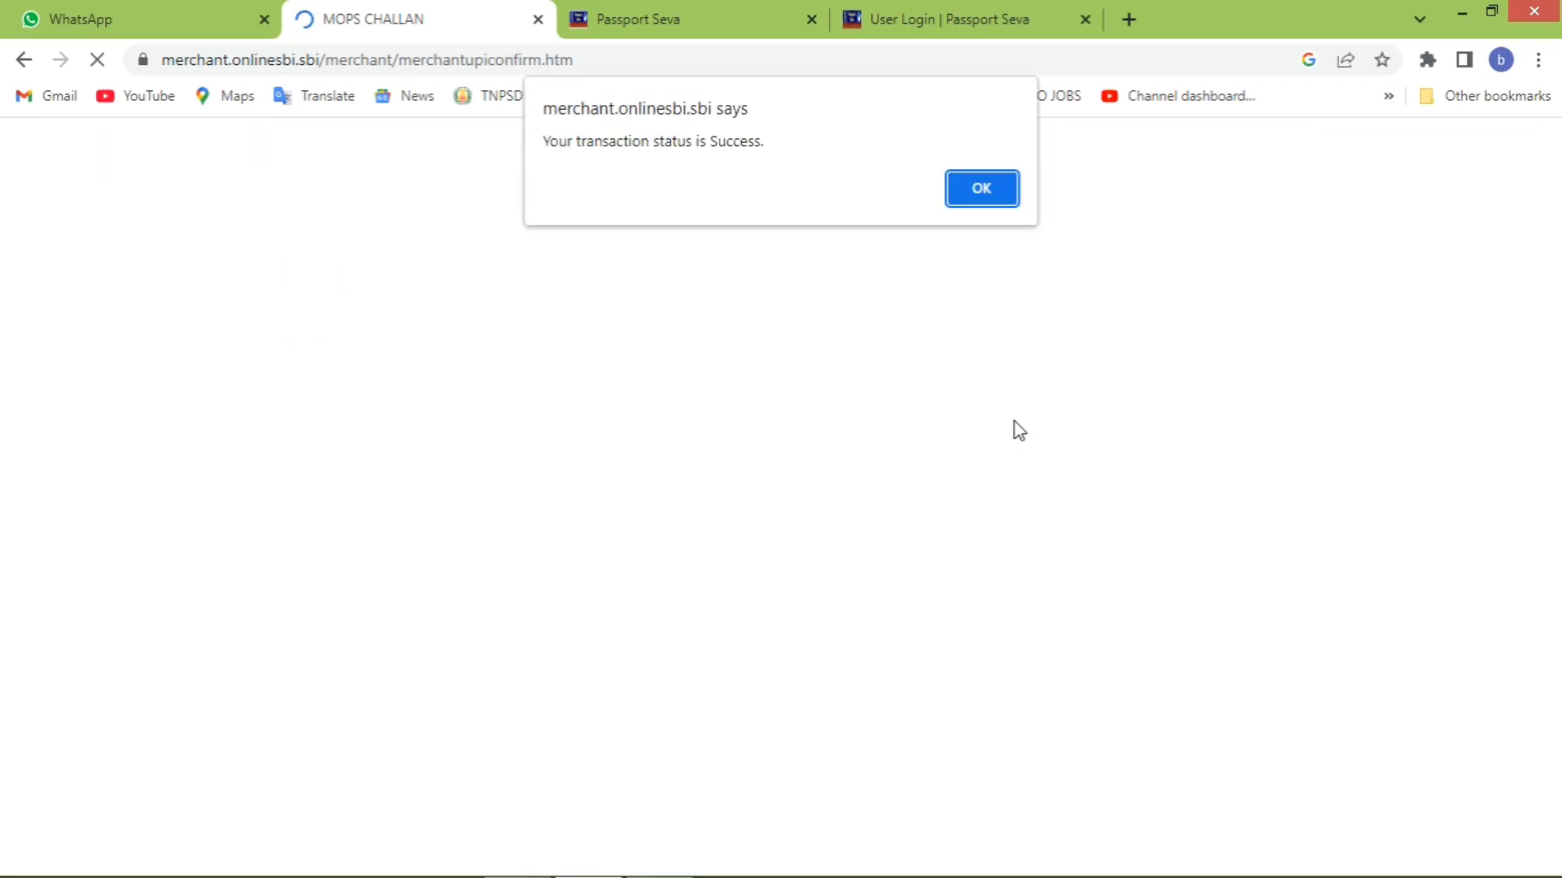
- Dismiss the payment success alert and review the Appointment Confirmation Receipt details
key(Return)
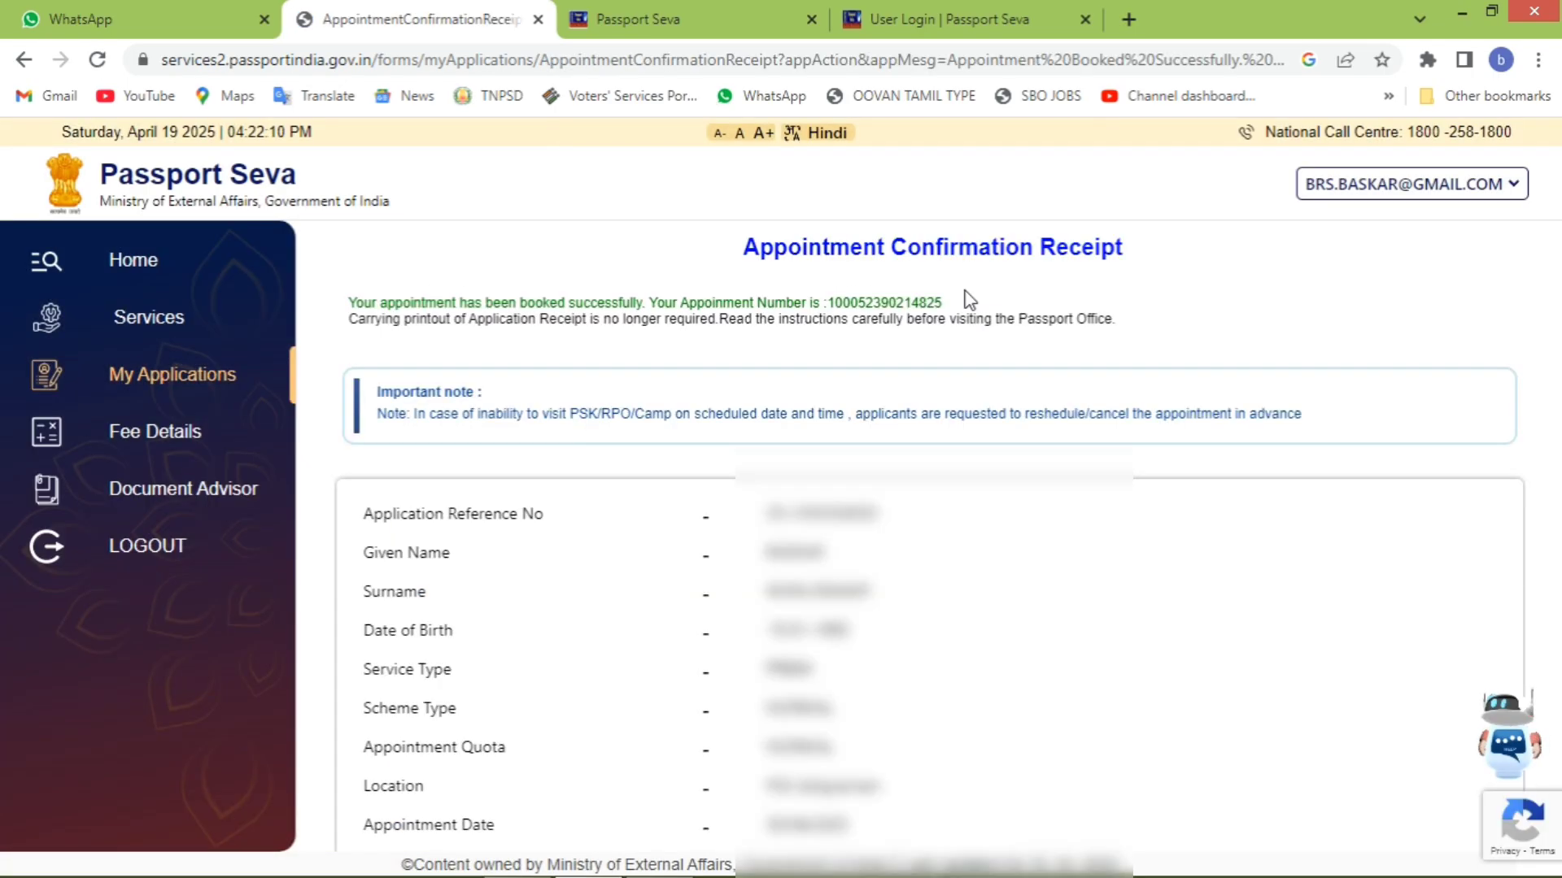
scroll(906, 467, down, 2)
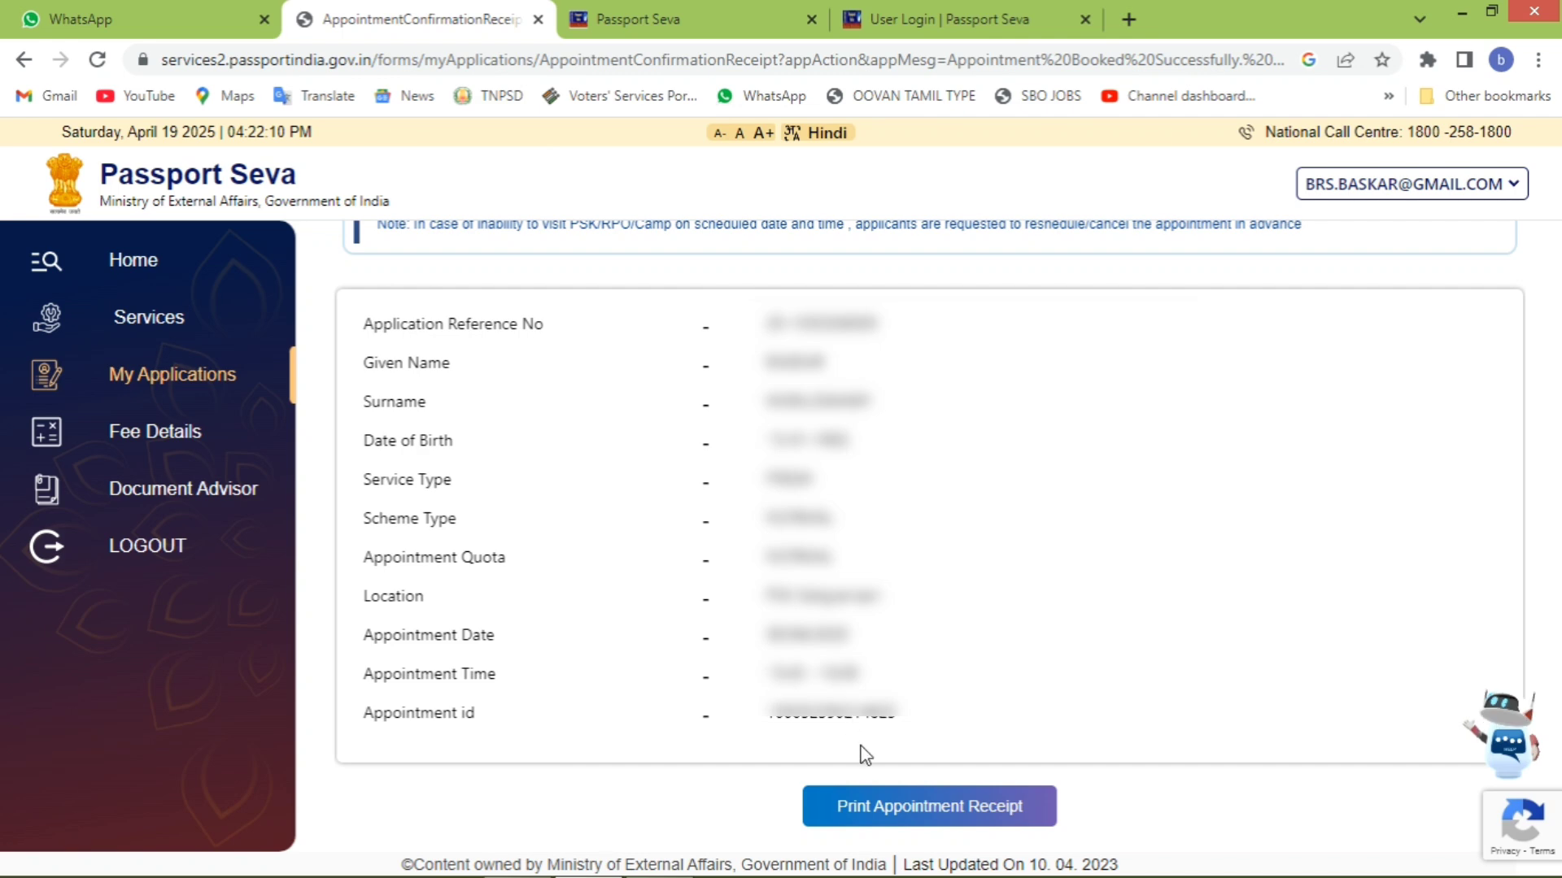
- Open the printable application receipt and look through its appointment summary and required documents
click(908, 805)
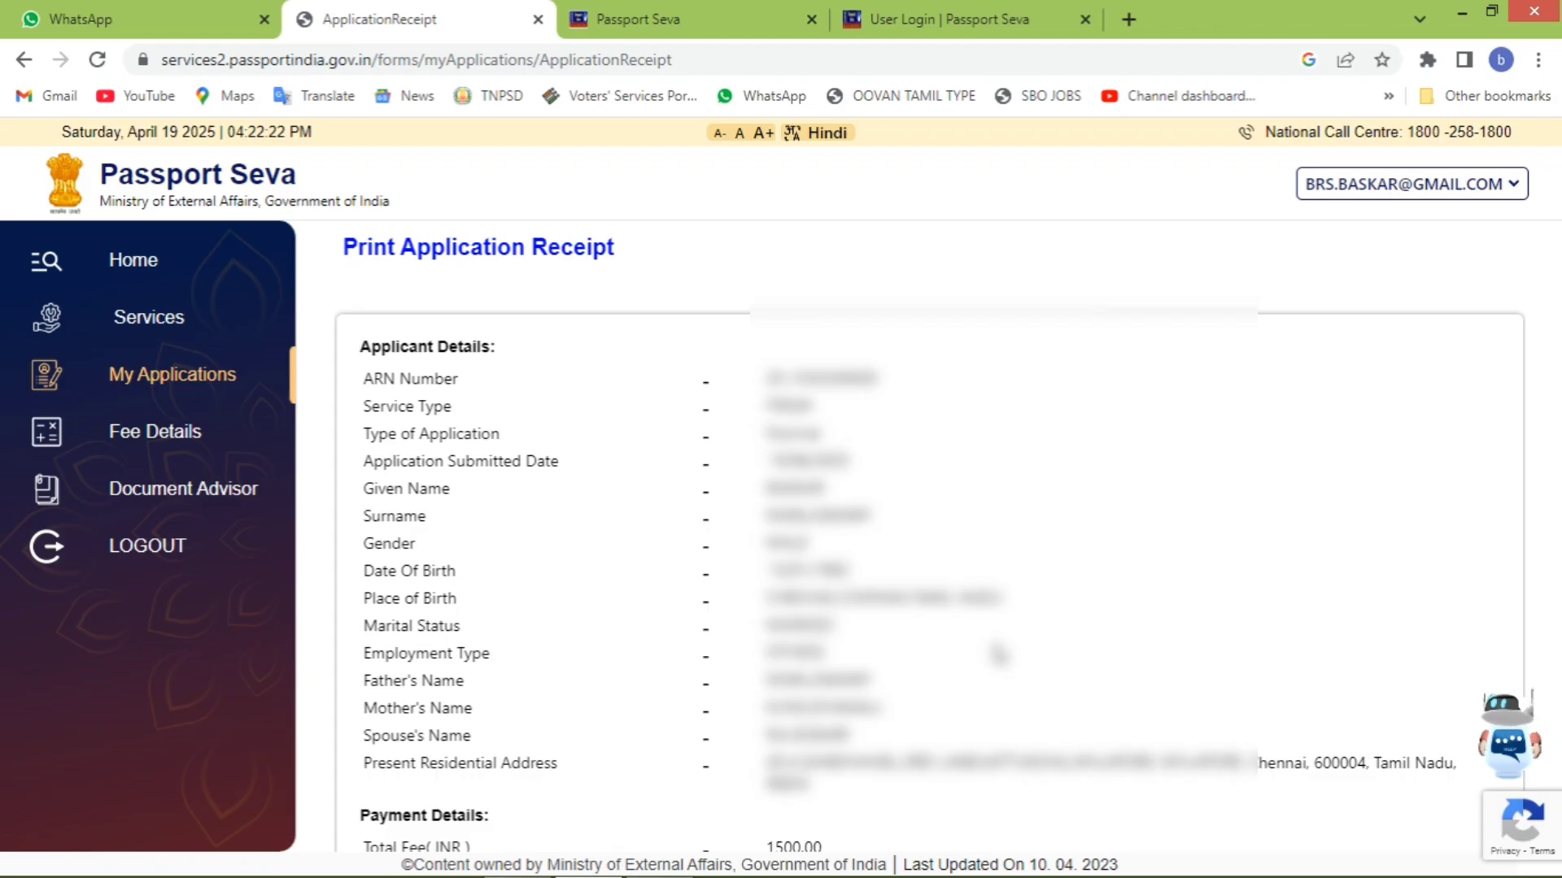
scroll(998, 653, down, 4)
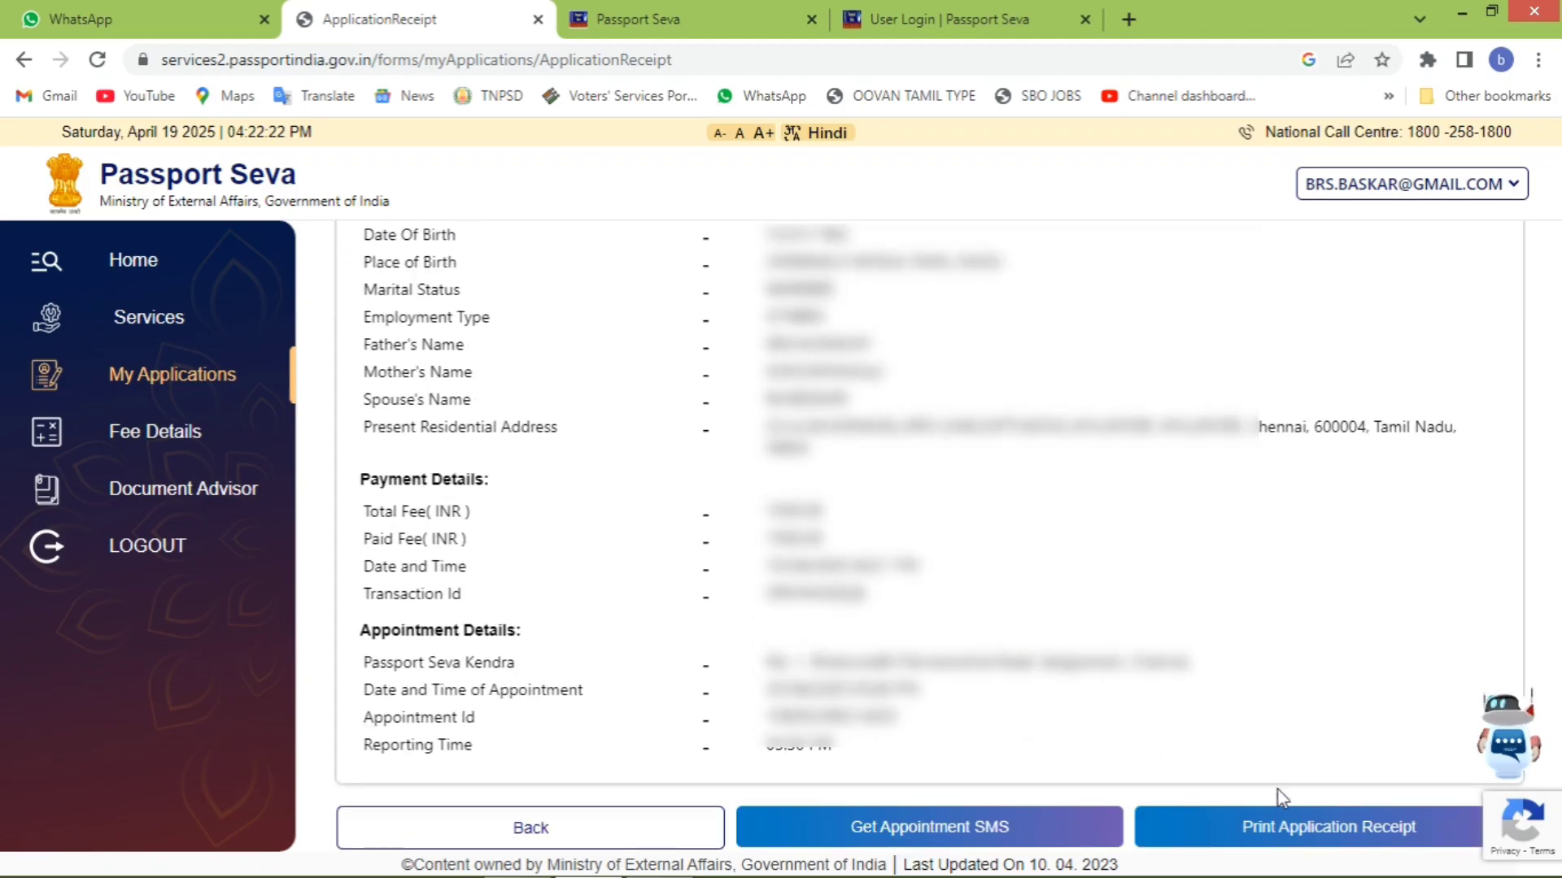
click(1293, 836)
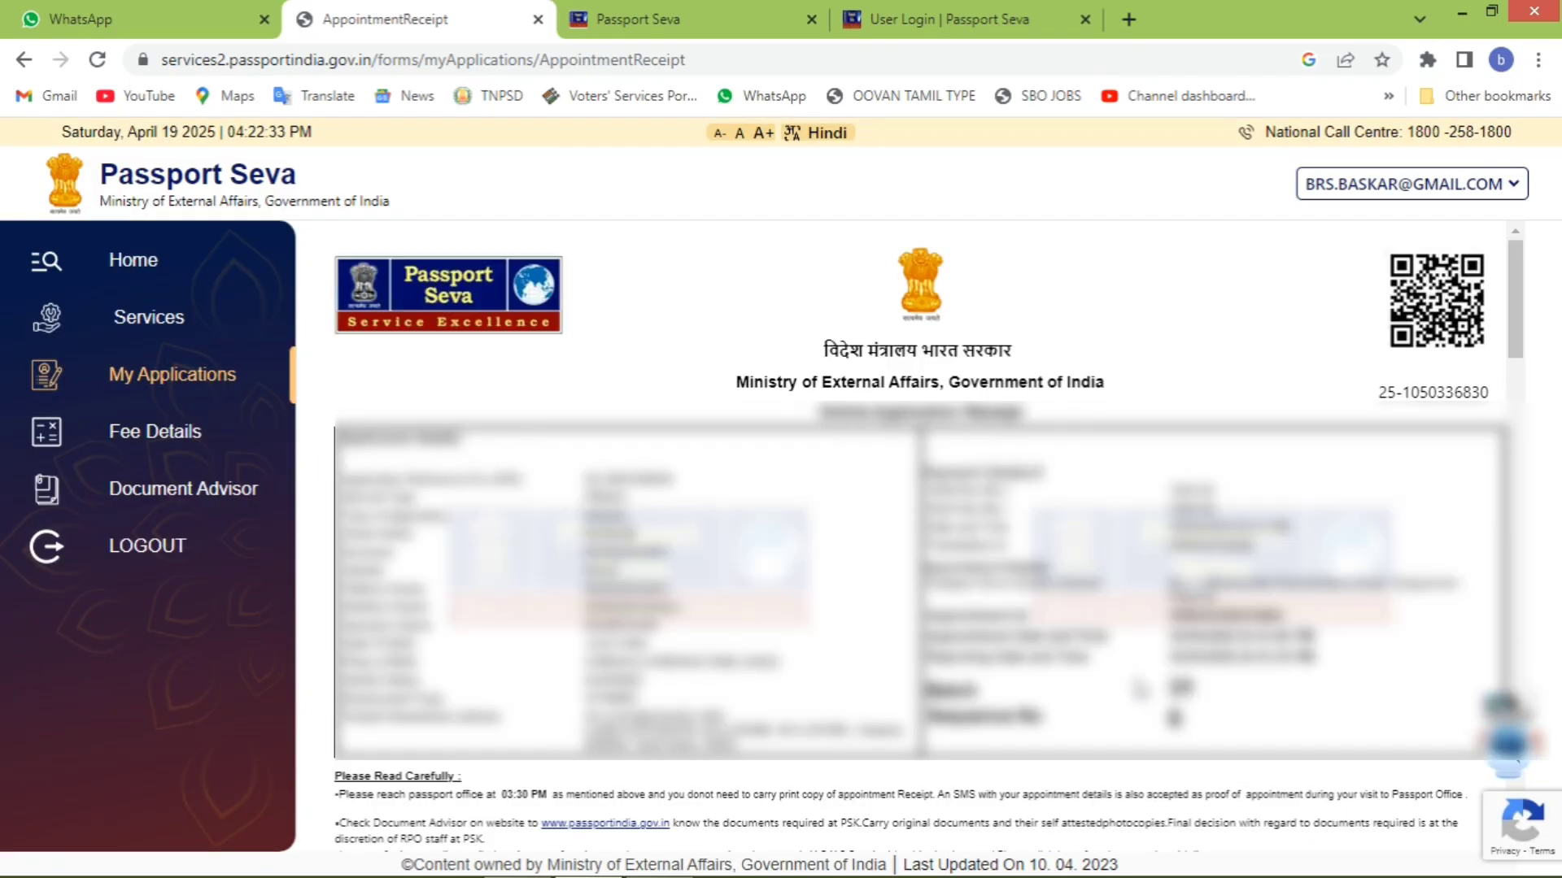
scroll(909, 552, down, 20)
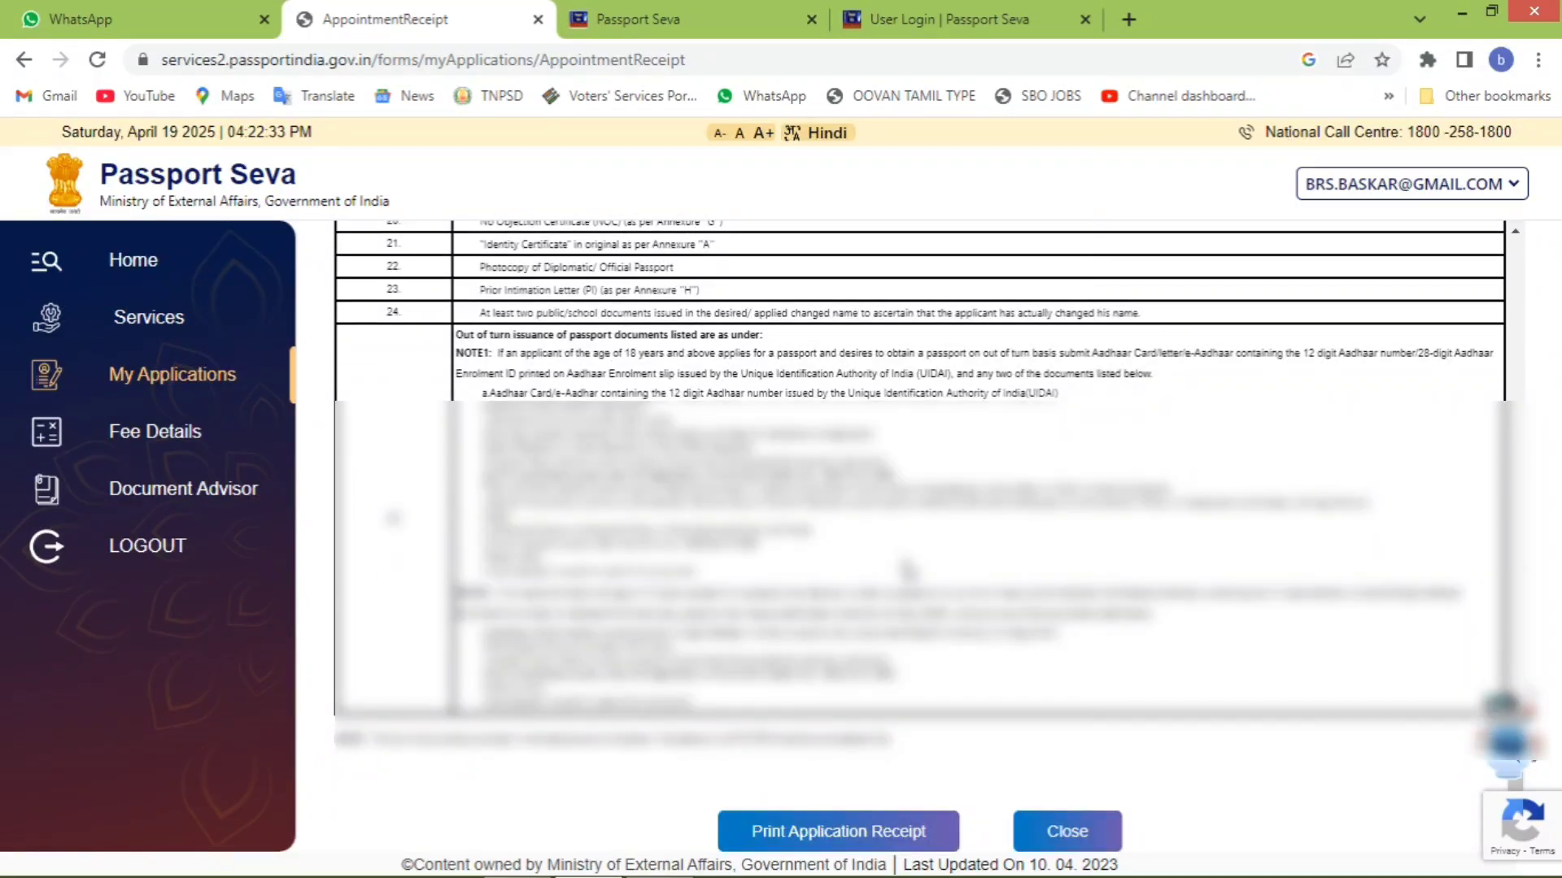
scroll(907, 568, up, 20)
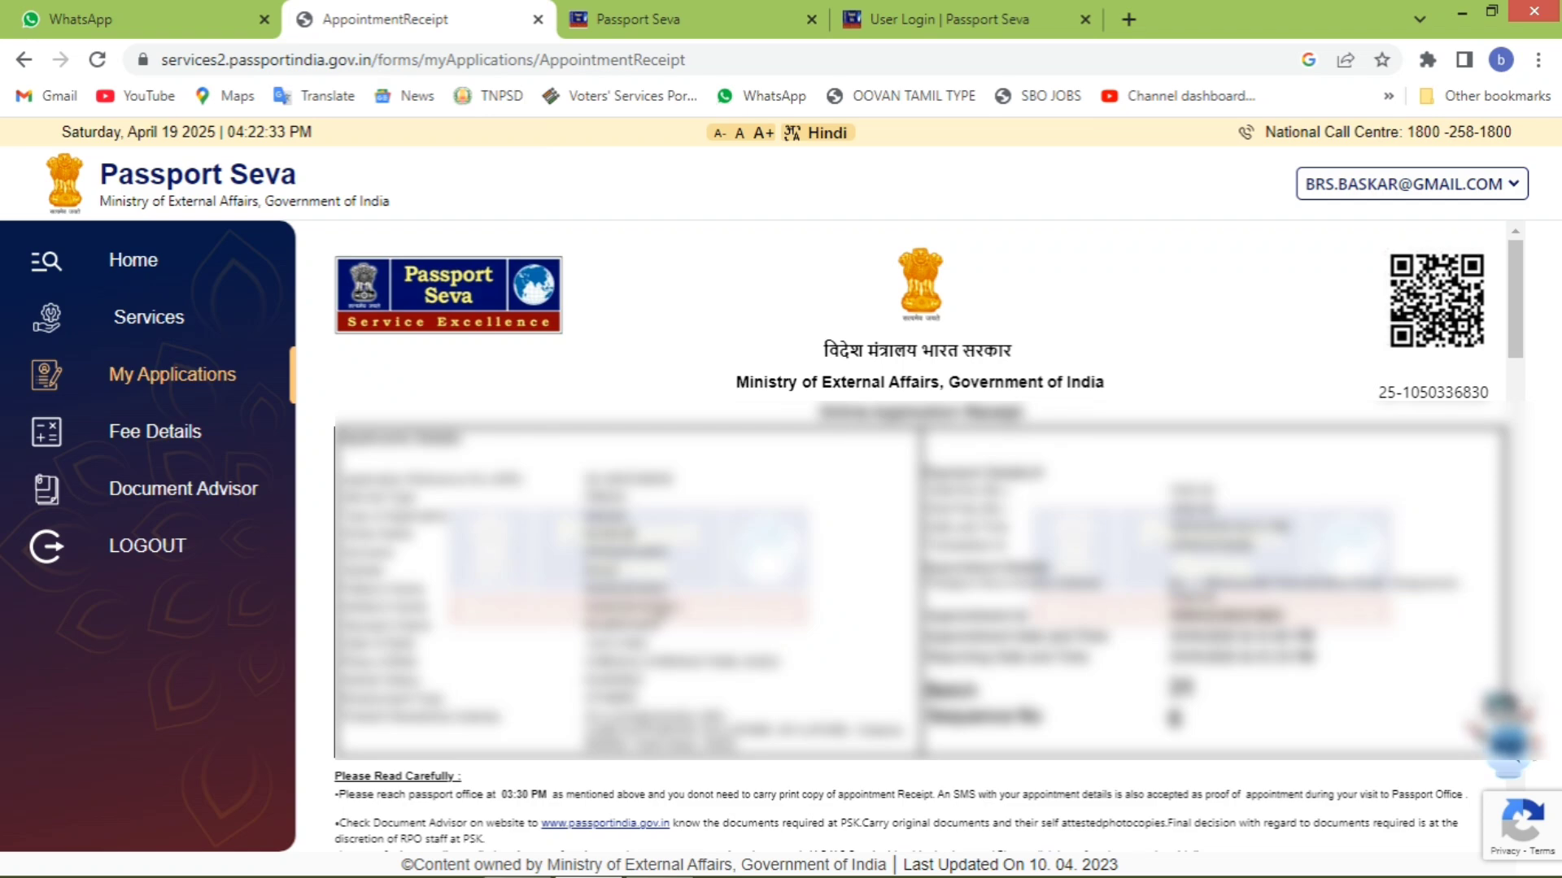
scroll(882, 609, down, 15)
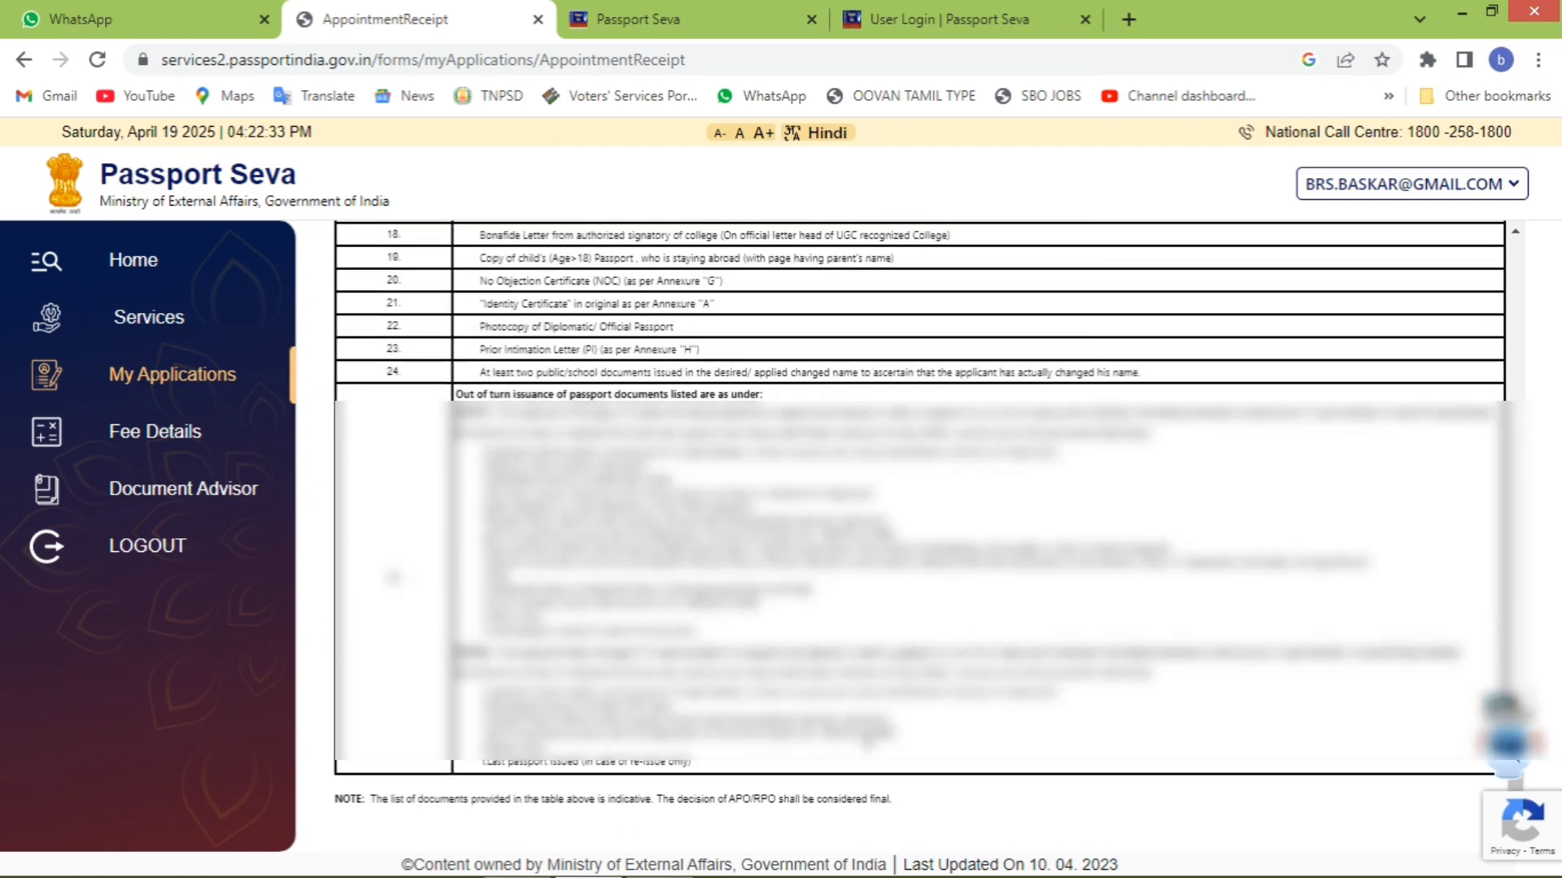
- Save the receipt with Save as PDF under an edited file name, then close it
click(897, 834)
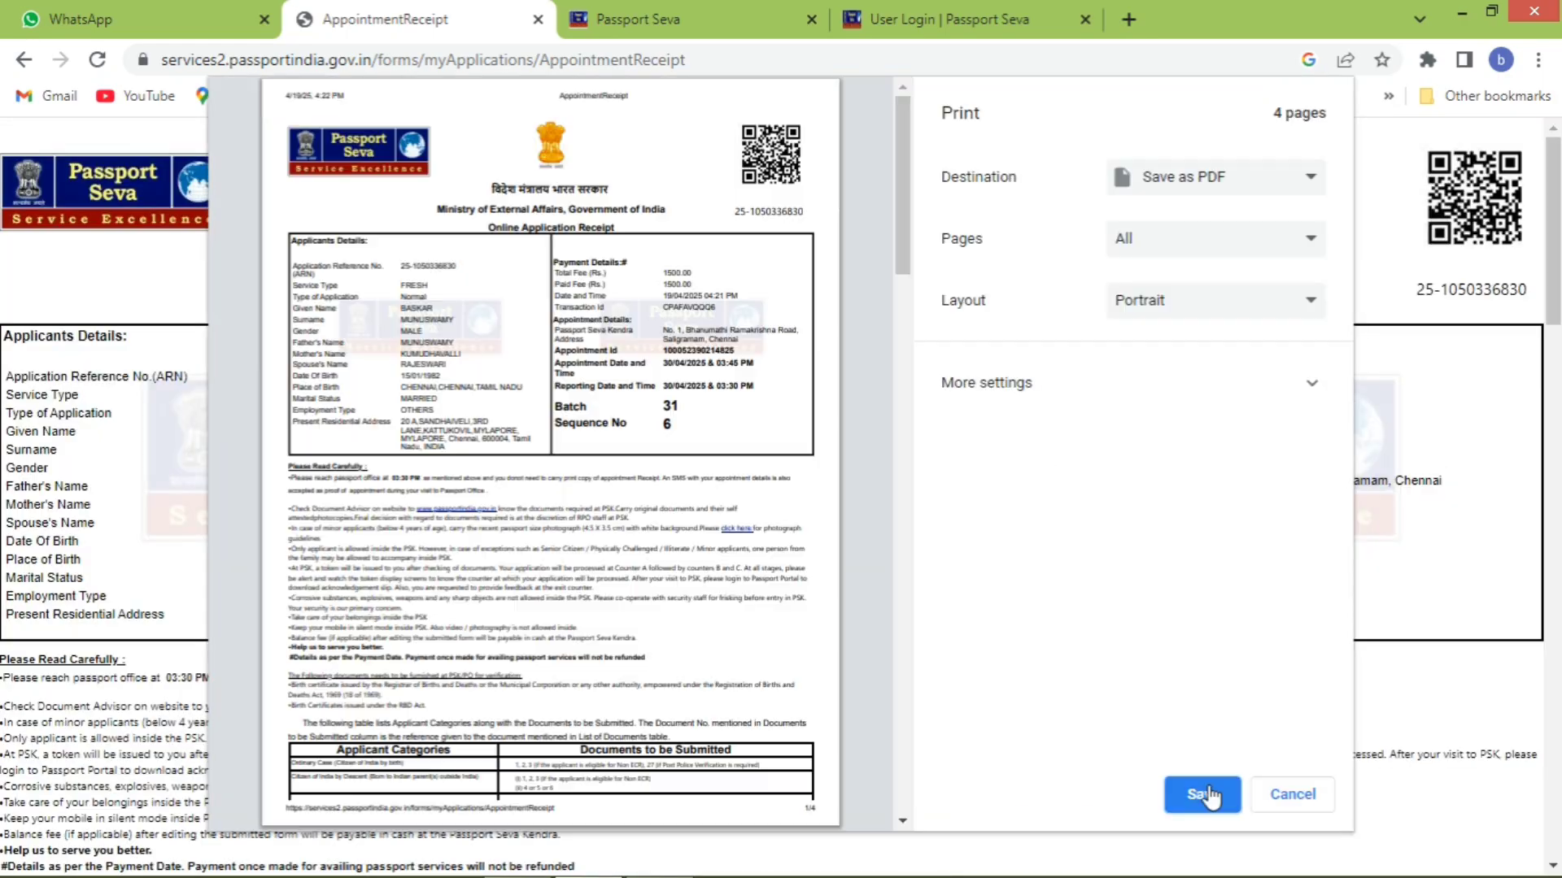
click(1207, 795)
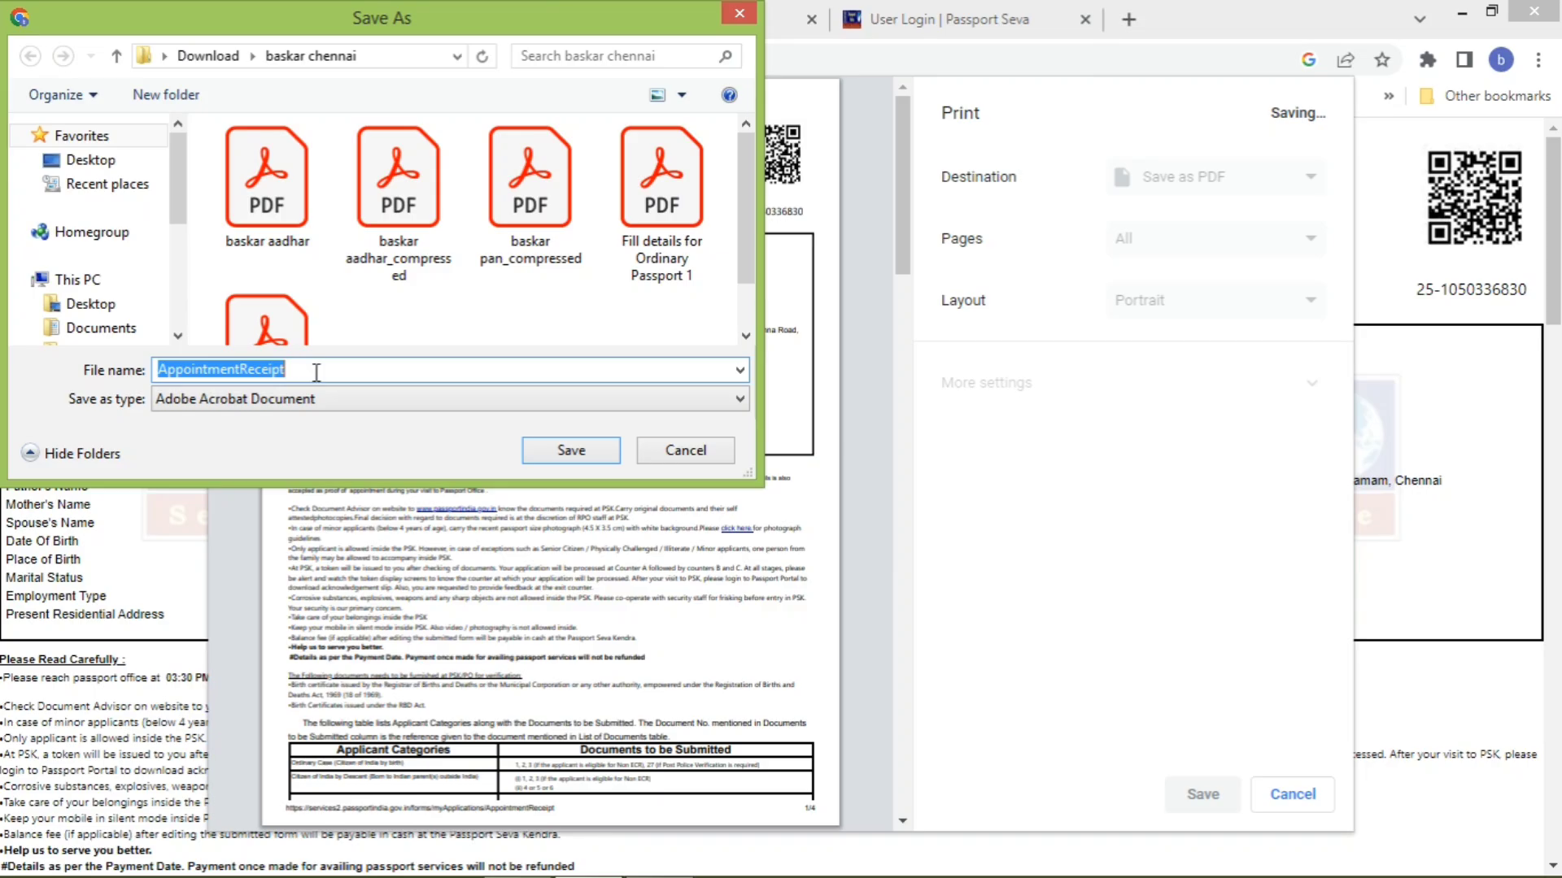
click(316, 372)
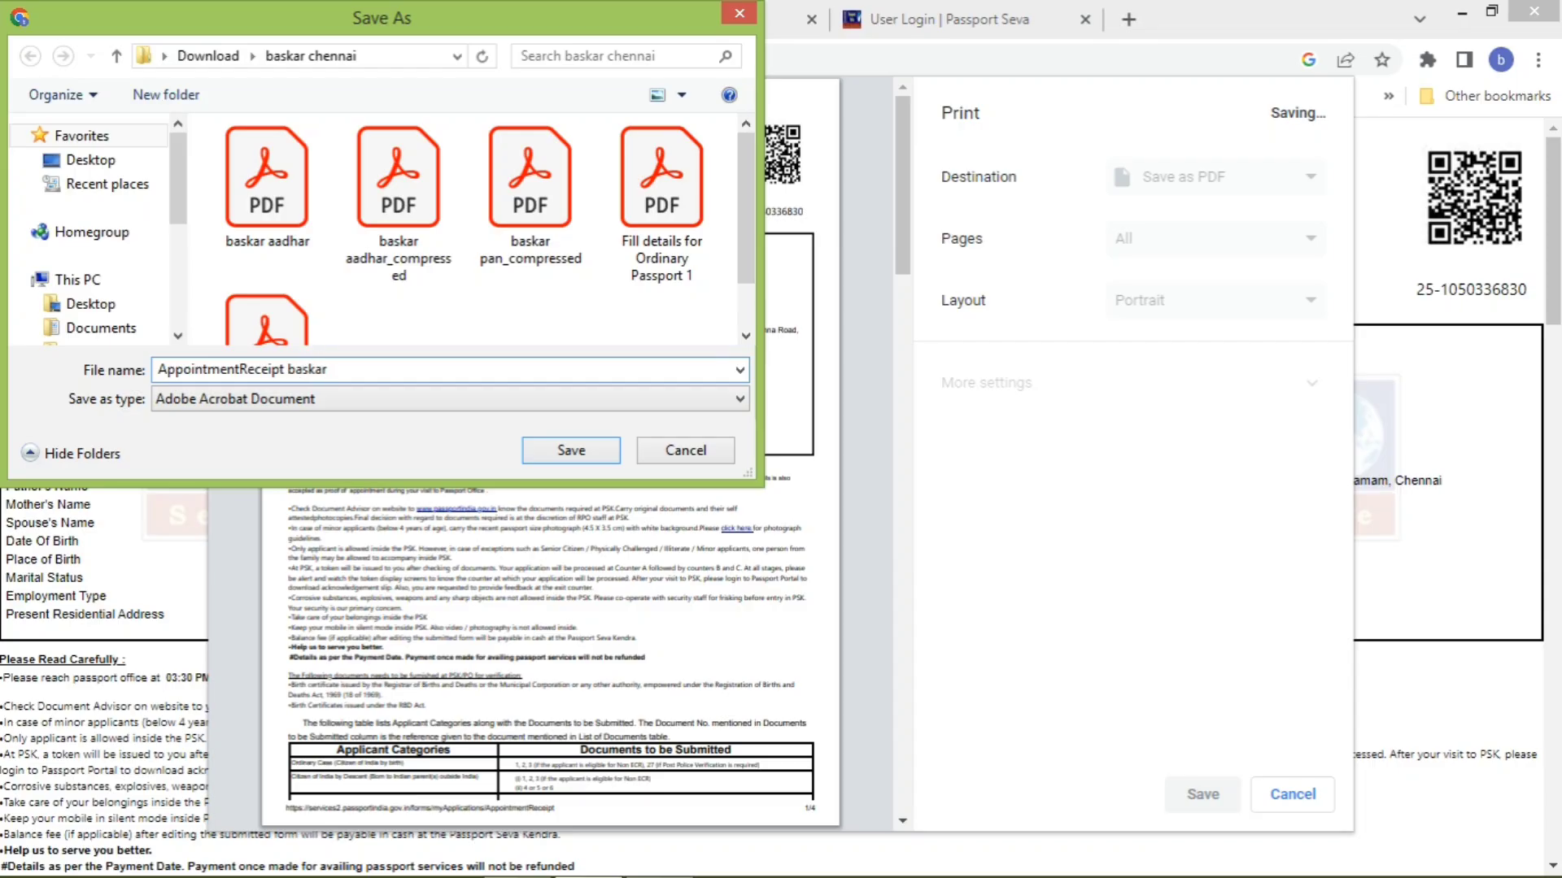
key(Return)
click(1038, 832)
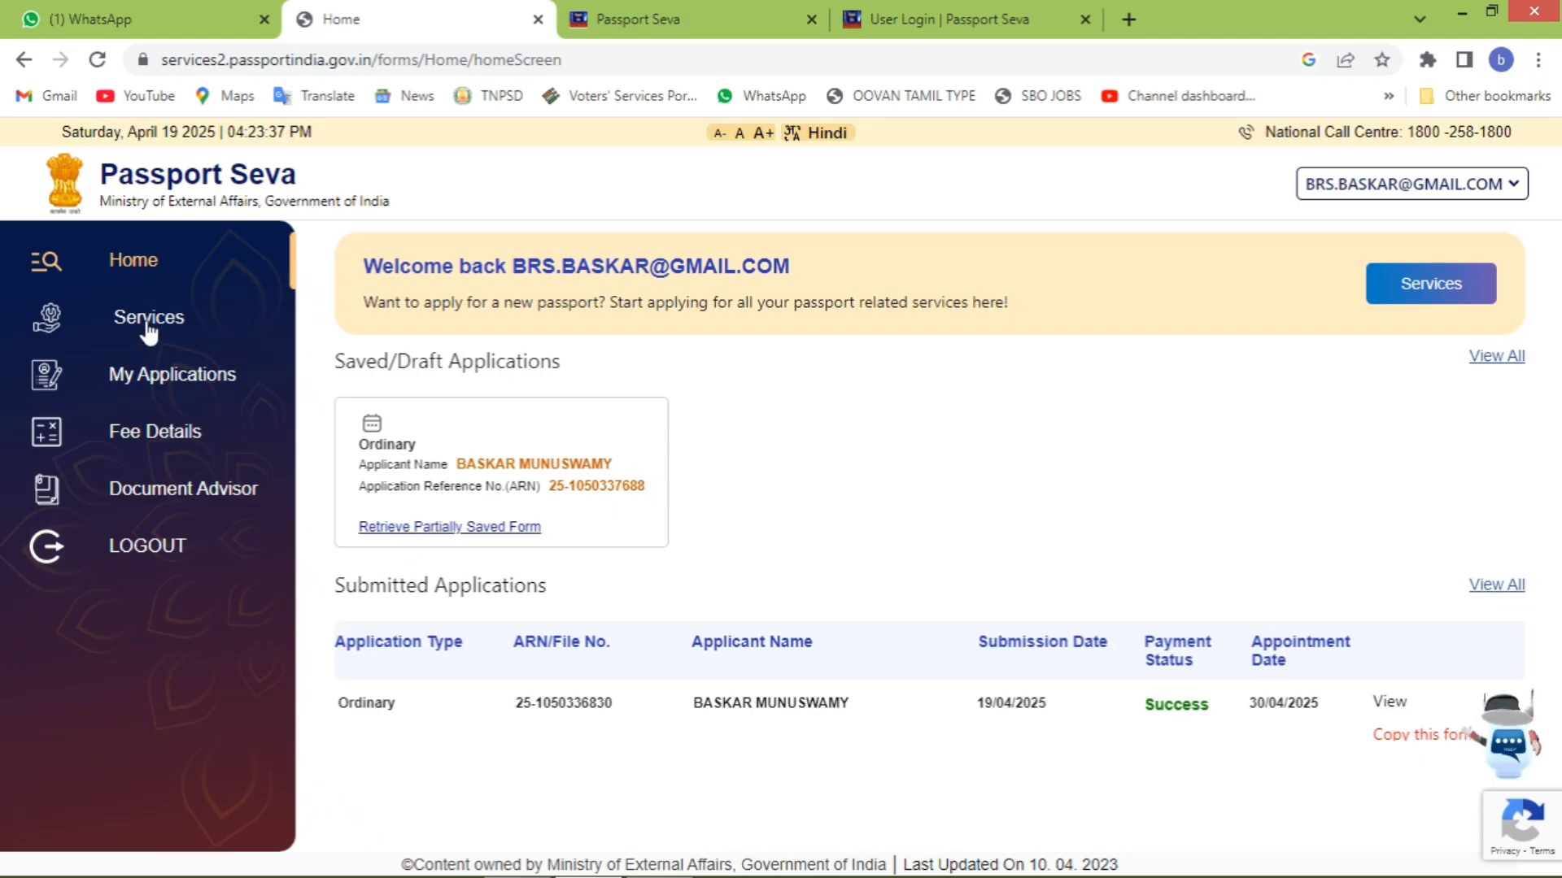
- View the application from My Applications, showing Success status and the 30/04/2025 appointment
click(167, 379)
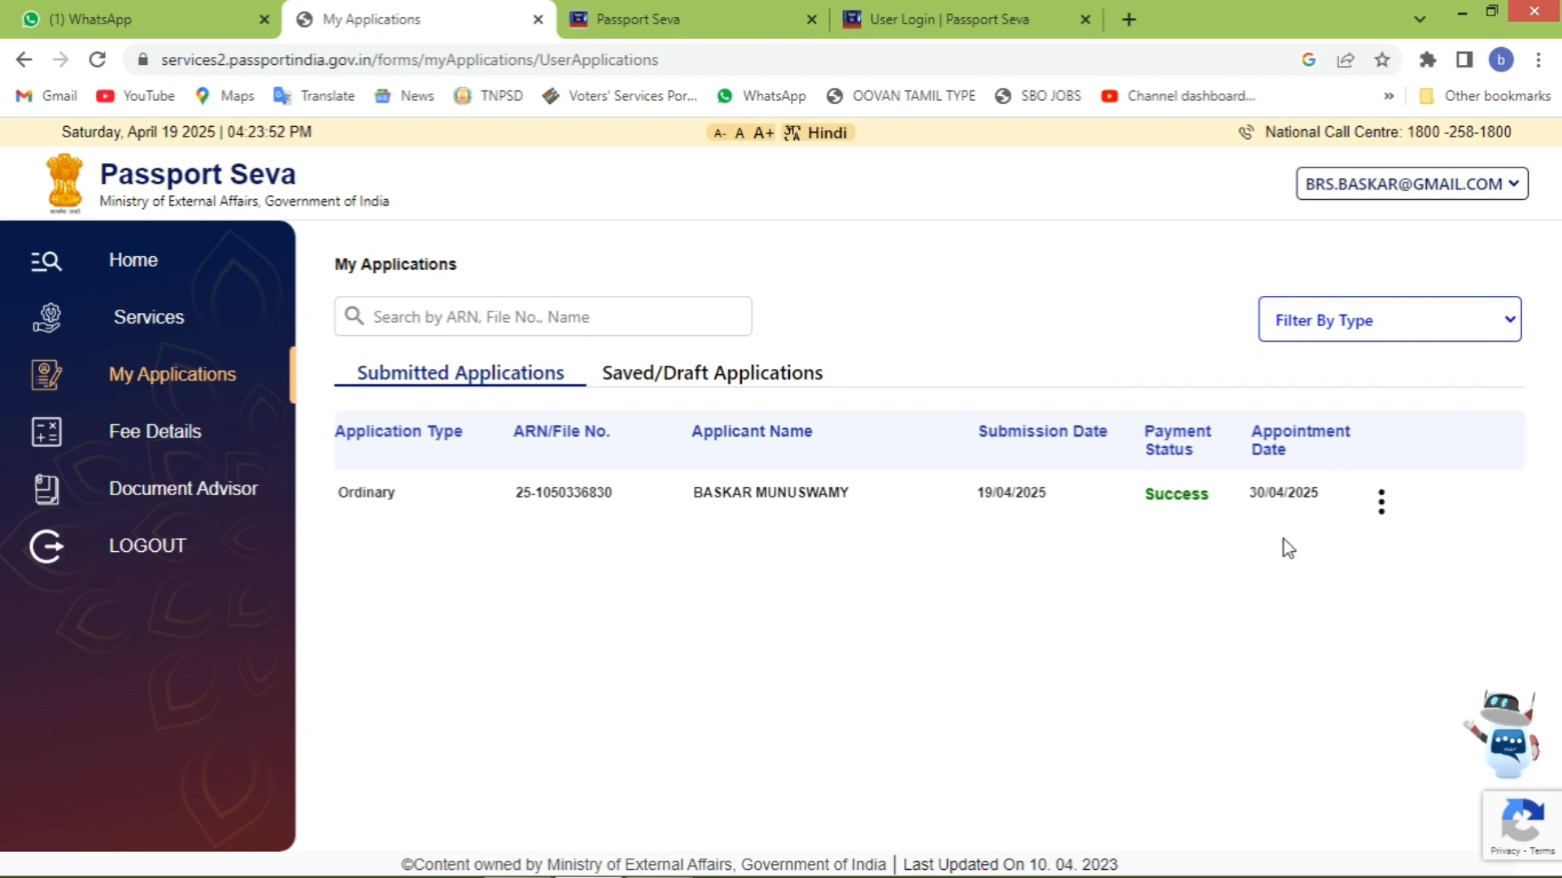
click(1388, 512)
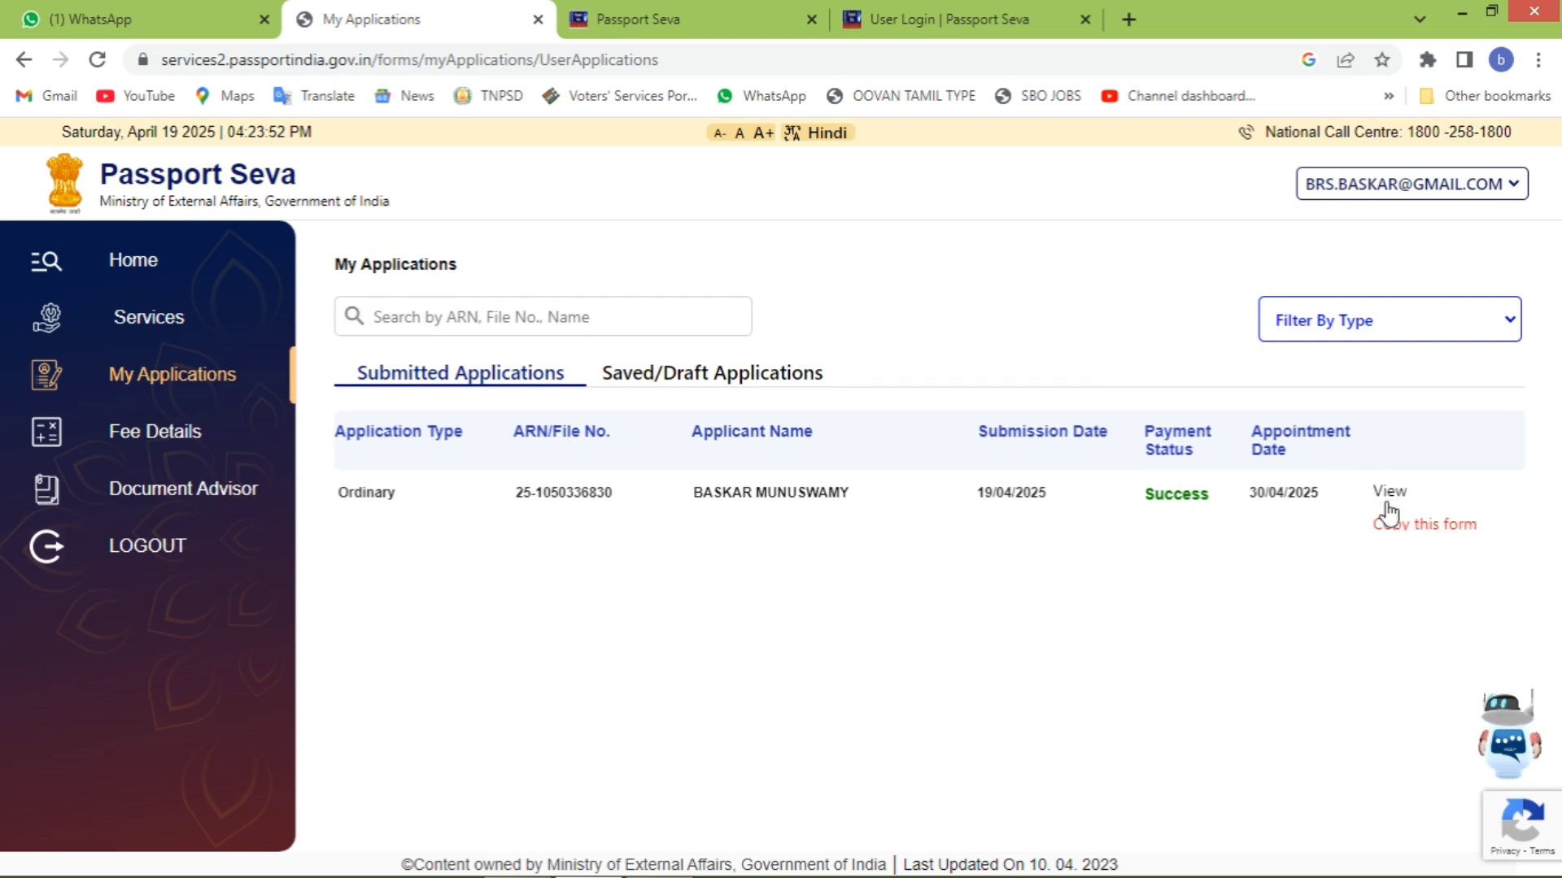
click(1387, 488)
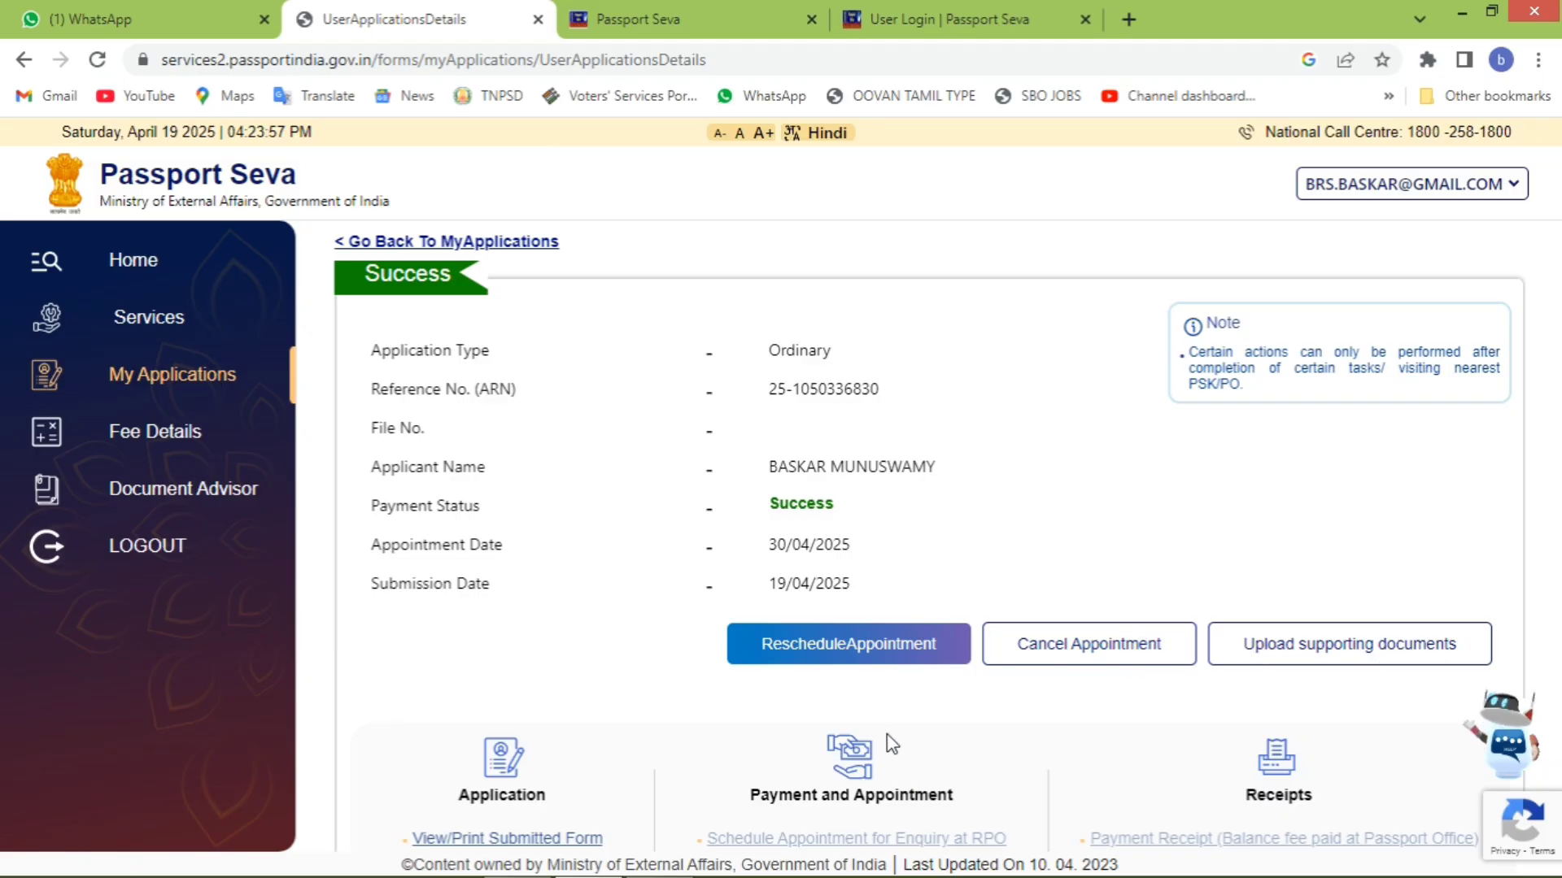
scroll(891, 742, down, 3)
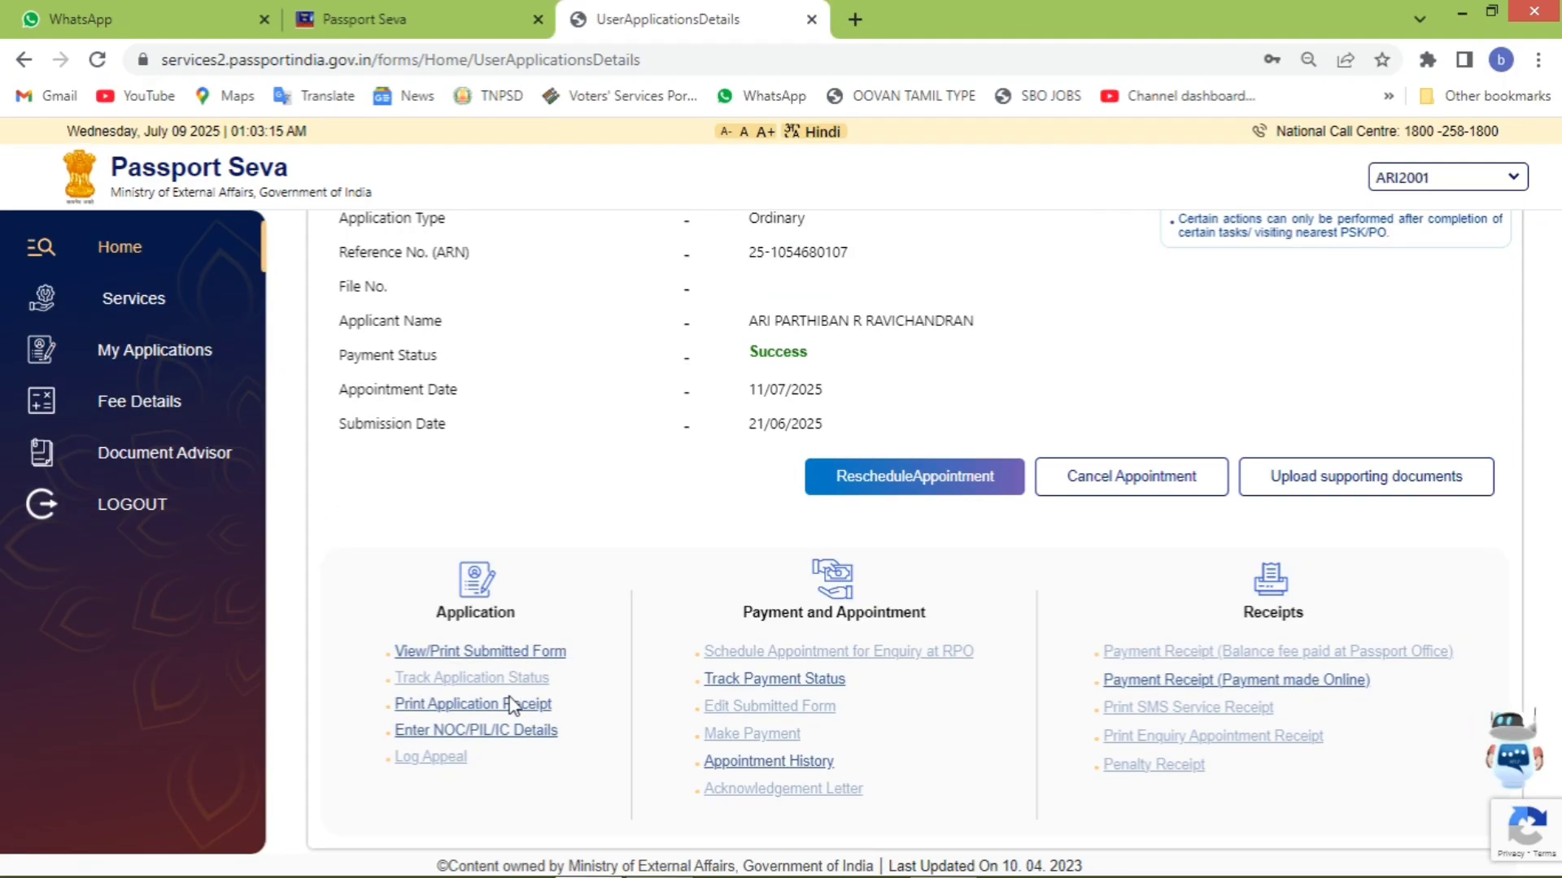
- Review the submitted form's service, applicant details, enclosures and self-declaration, then close it
click(542, 650)
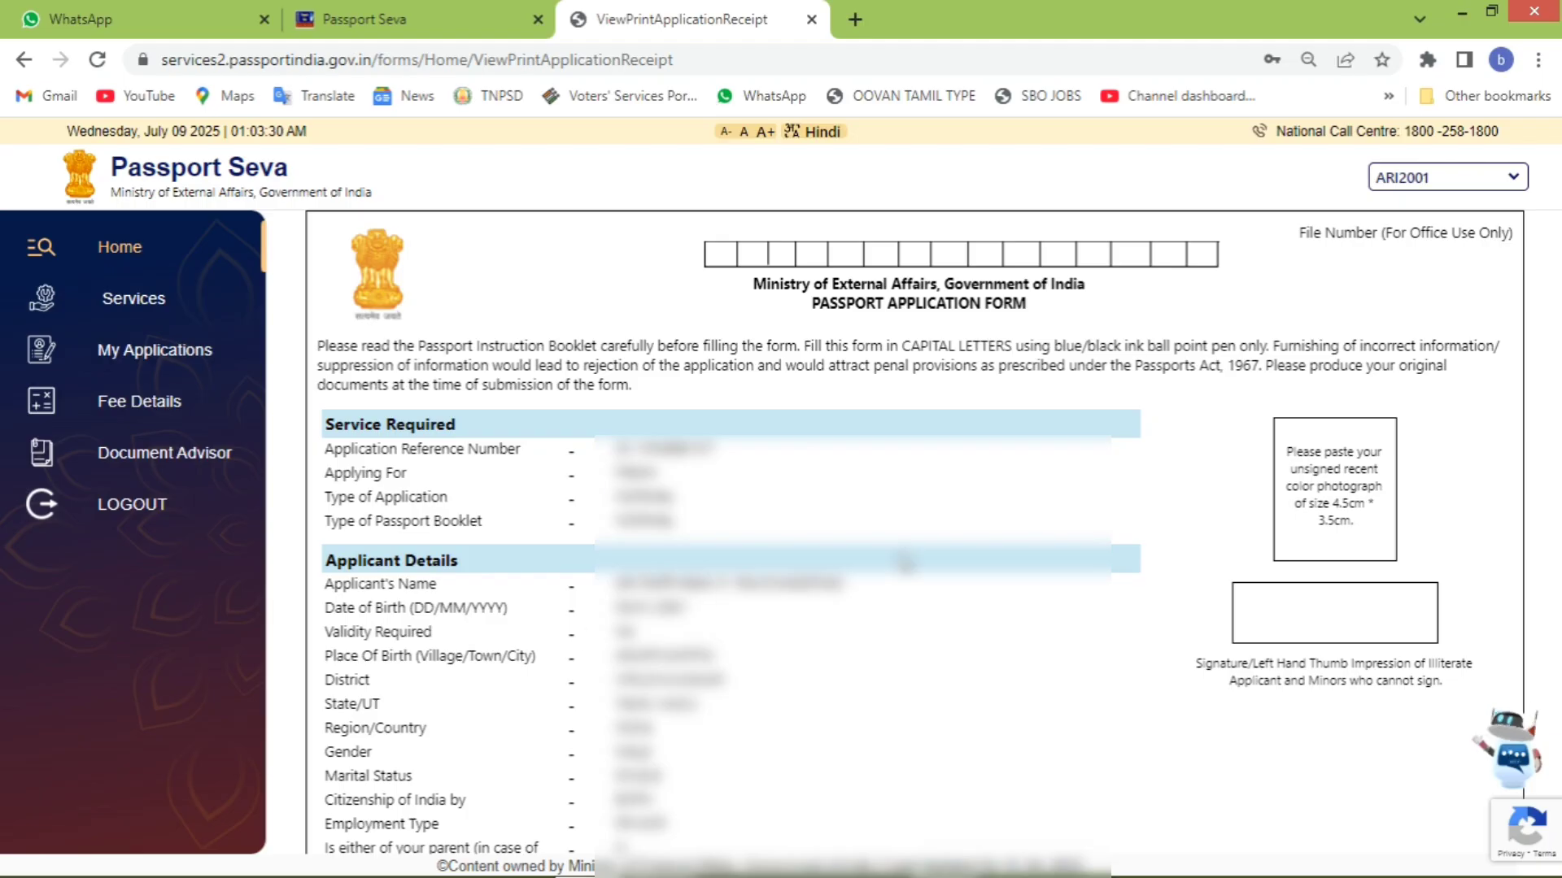
scroll(1216, 496, down, 6)
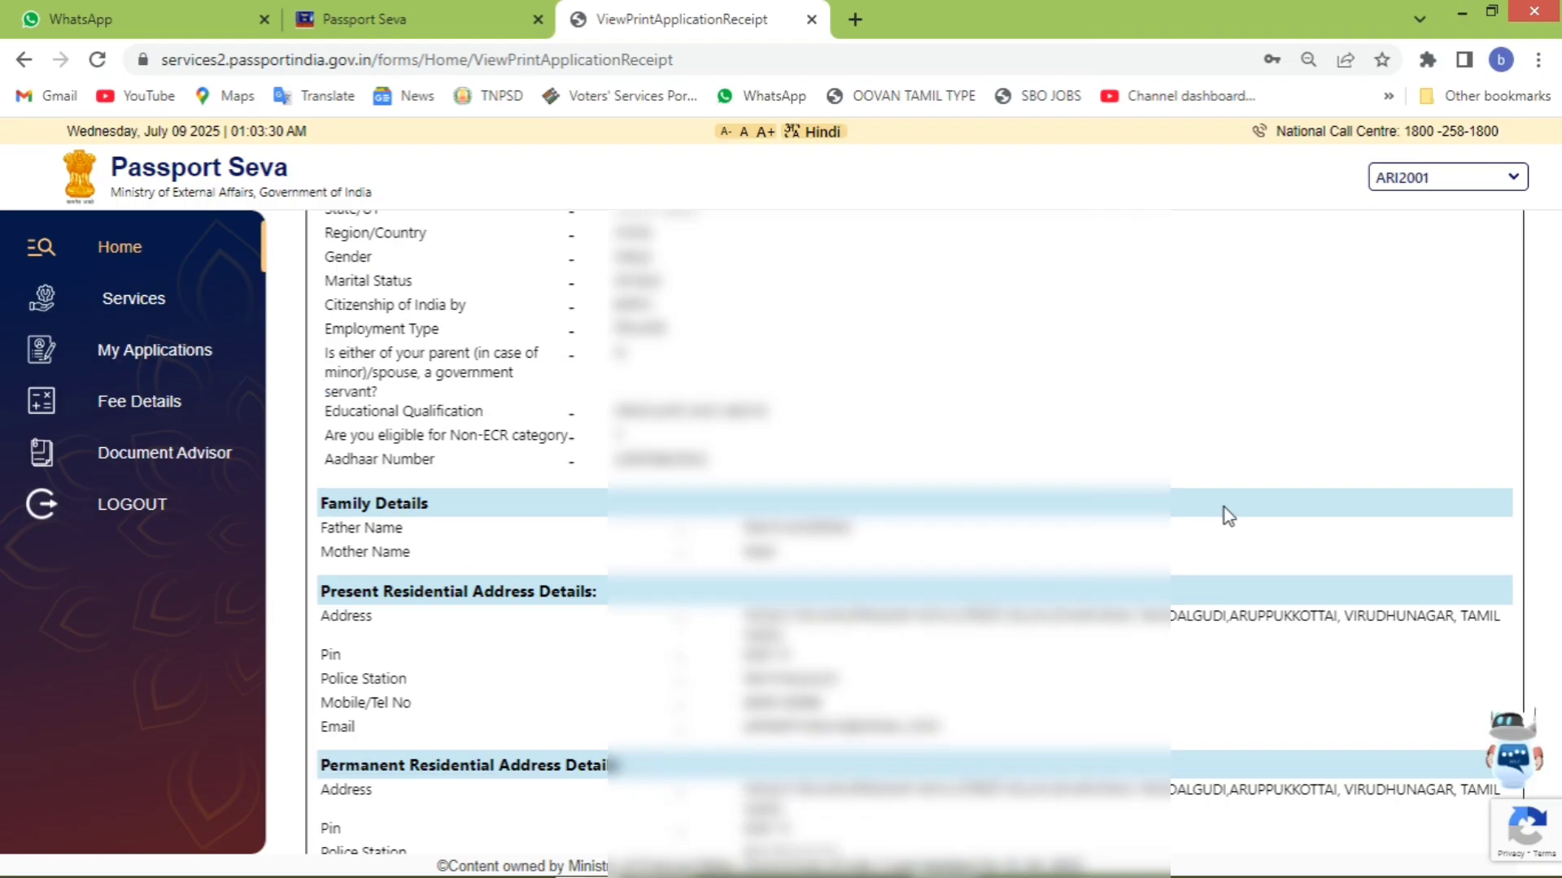
scroll(1224, 508, down, 10)
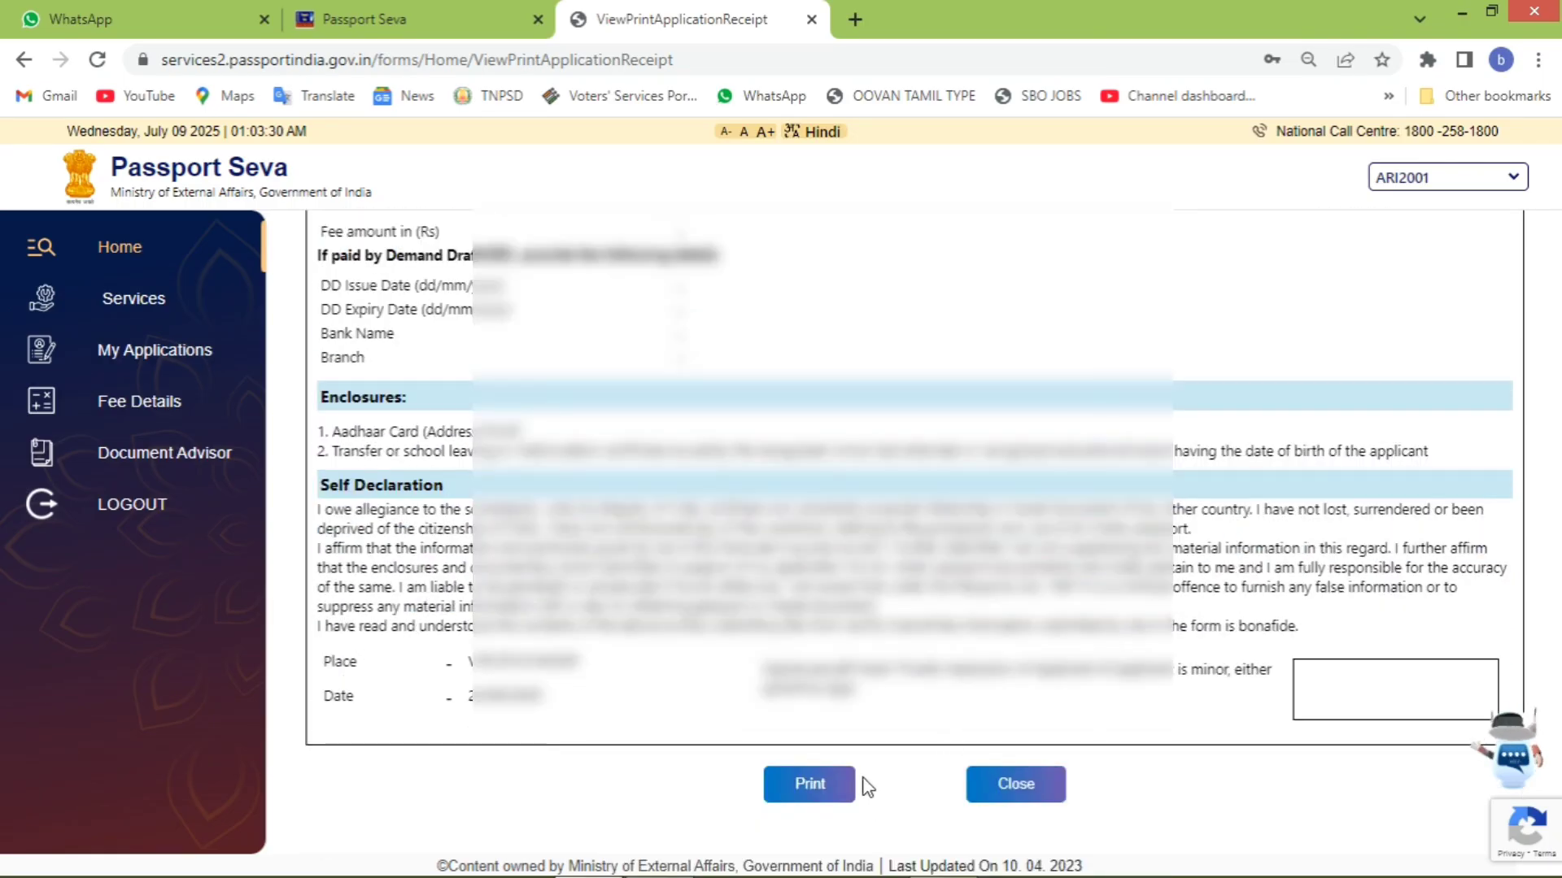
scroll(1394, 708, up, 16)
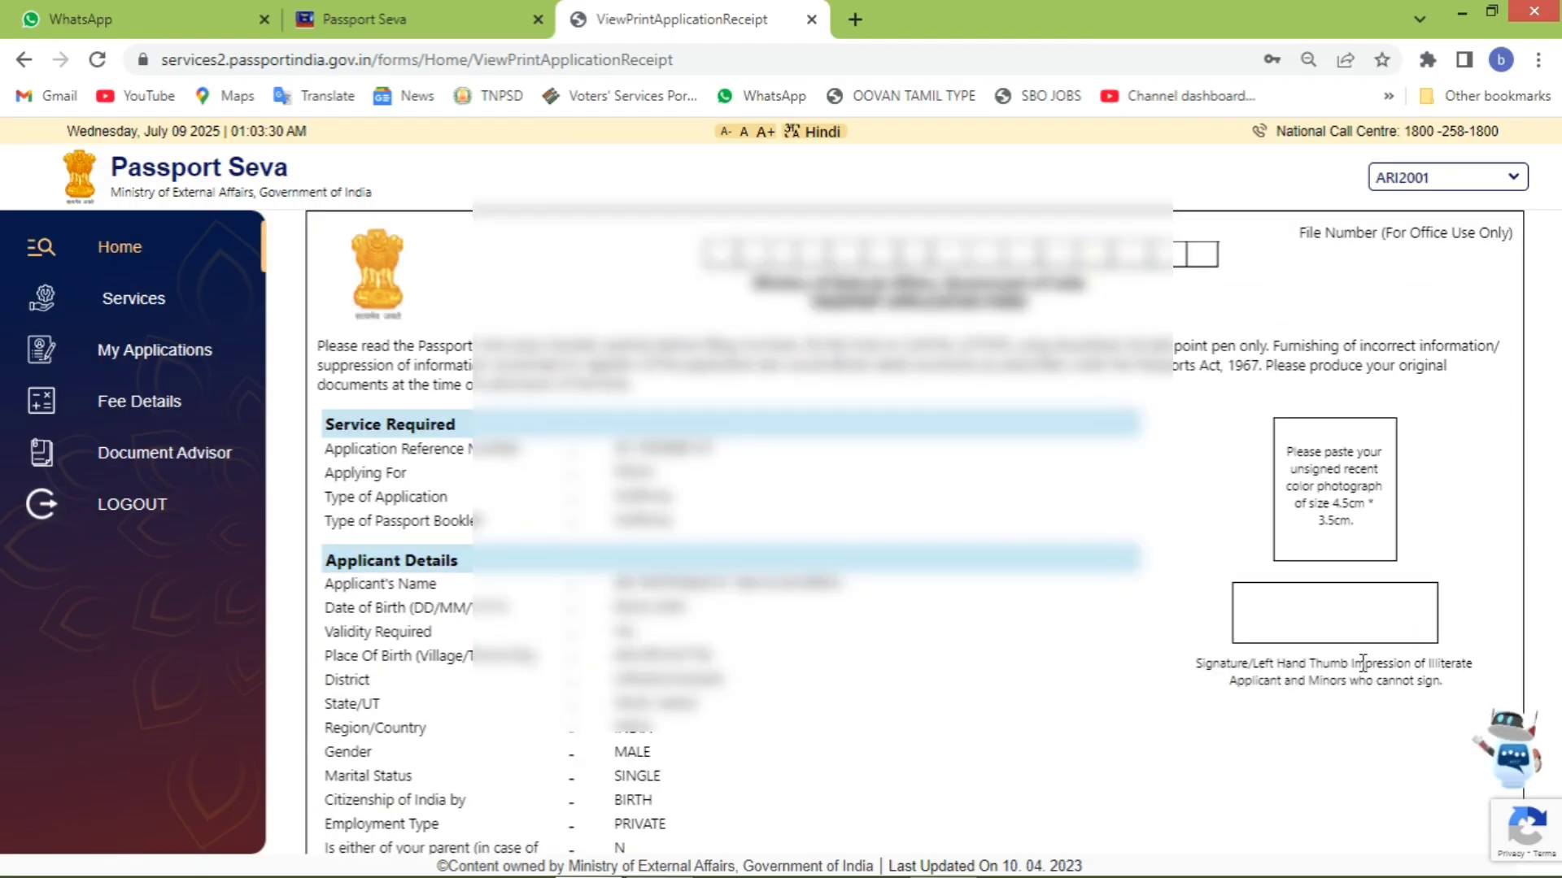
scroll(1074, 602, down, 12)
scroll(1074, 601, down, 3)
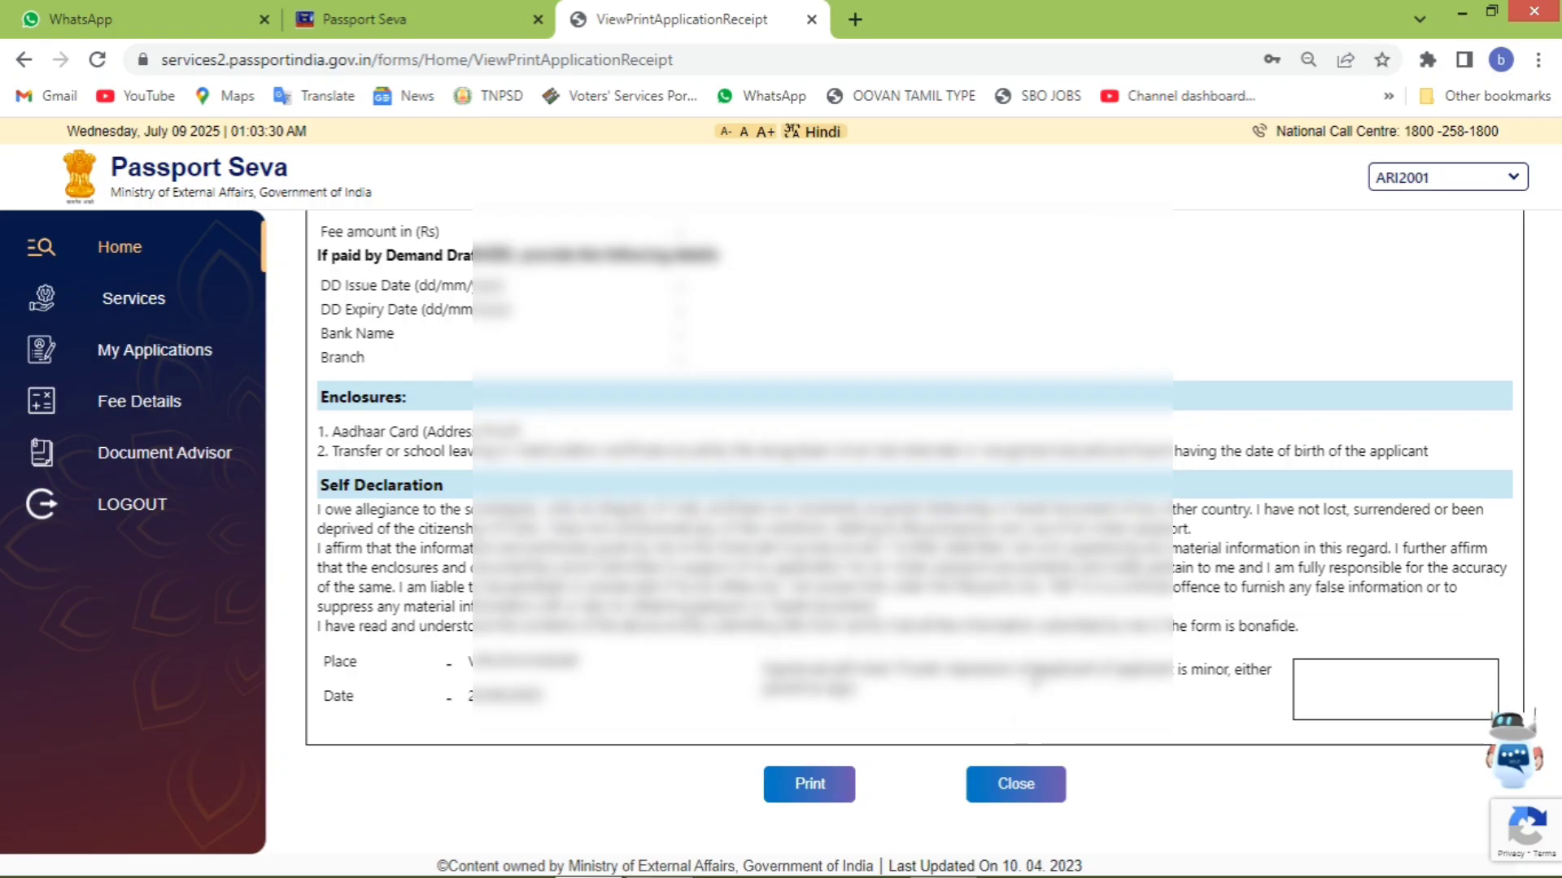
click(1027, 791)
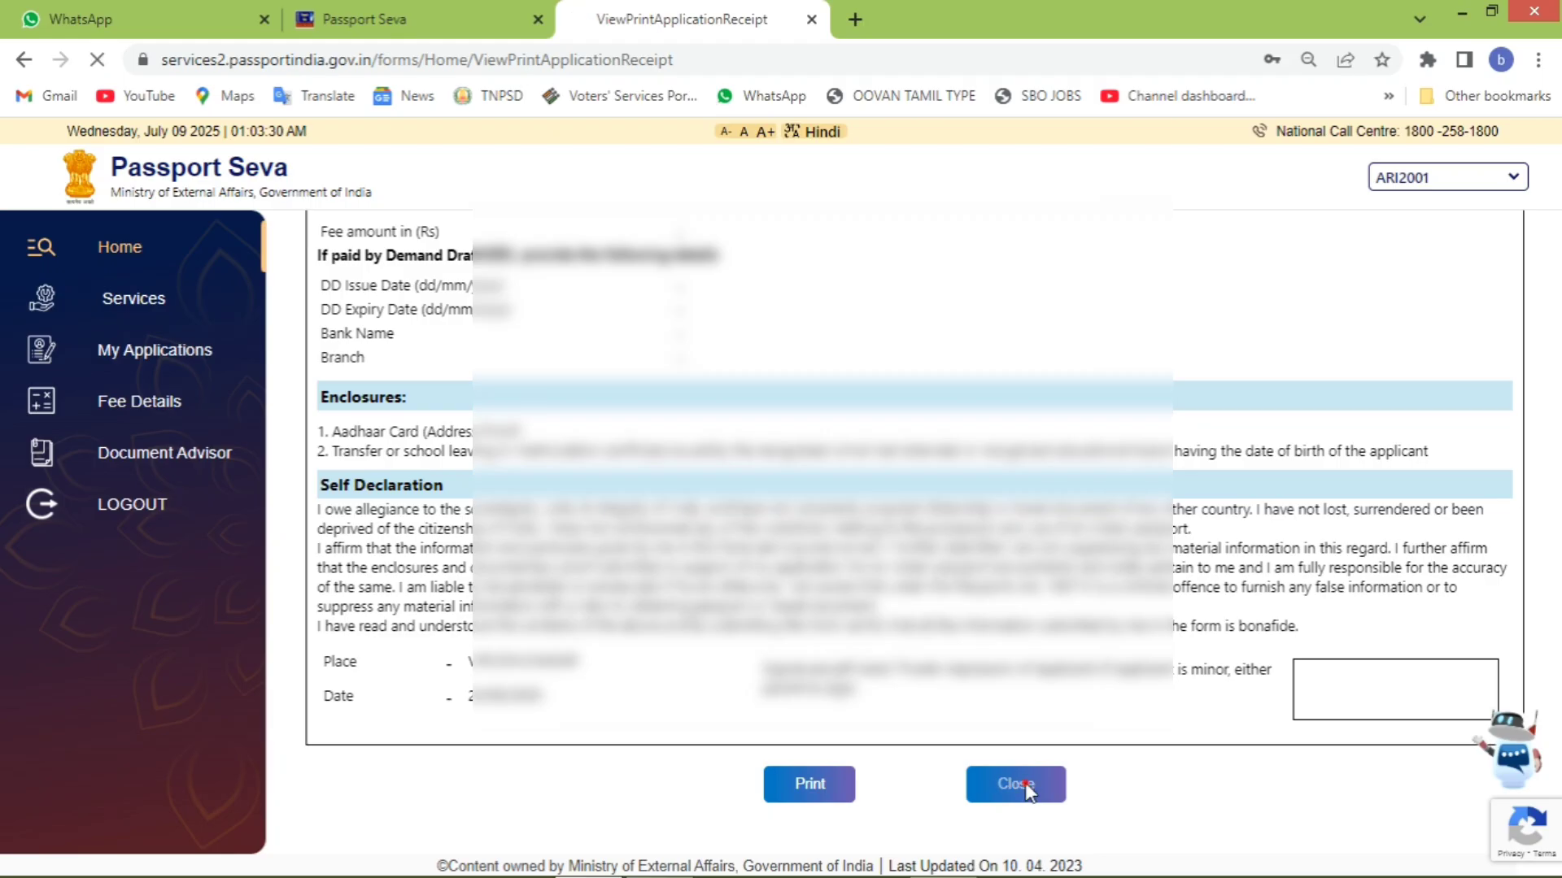